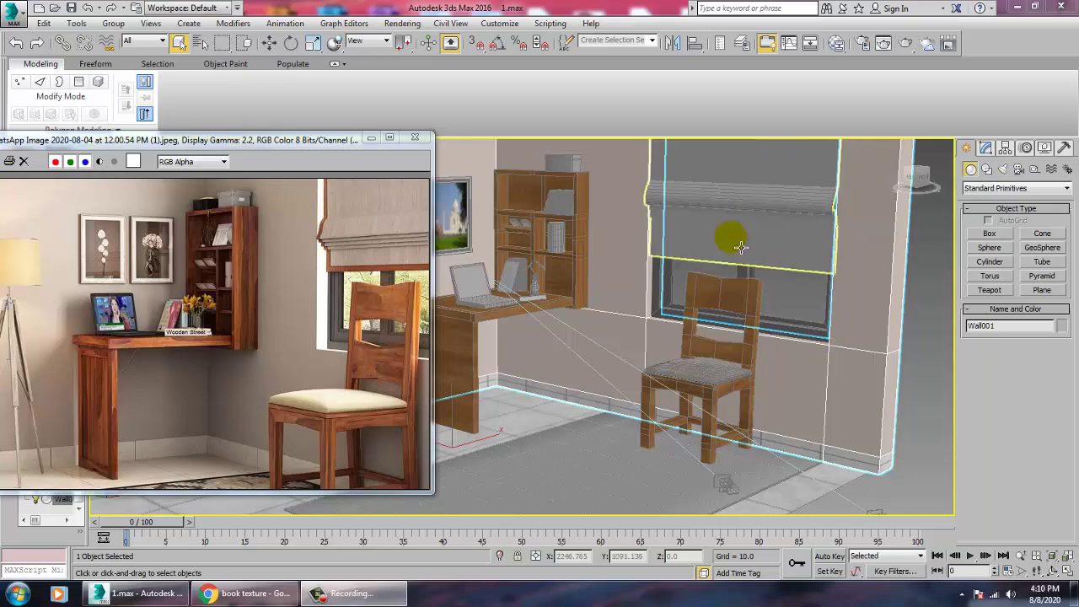
Step: Examine the room model's furniture, floor lamp and framed pictures from several angles
middle_click_drag(727, 371, 796, 325, "alt")
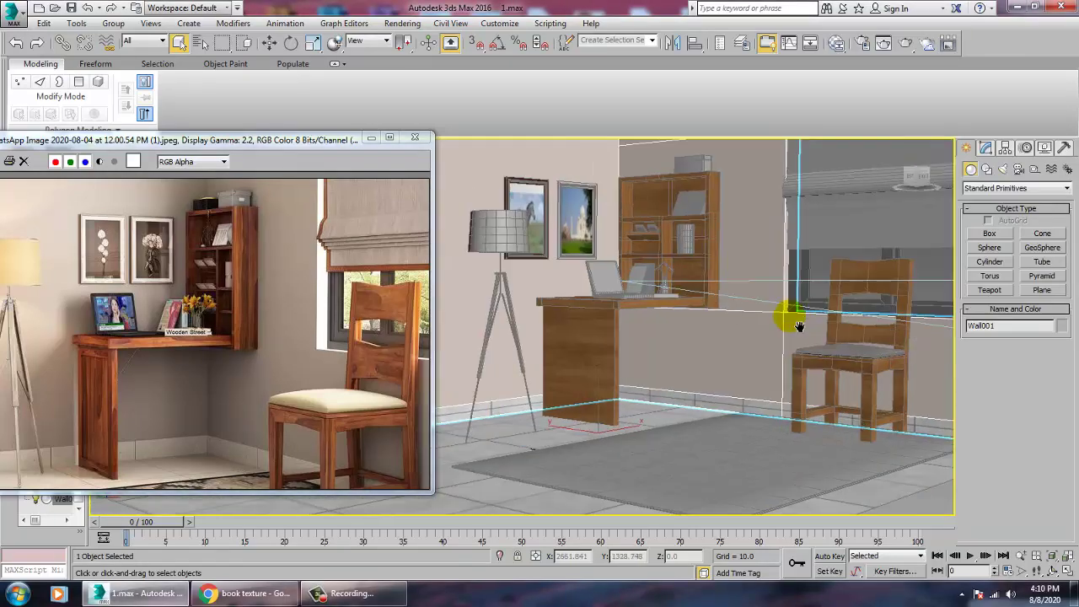
scroll(719, 354, "down", 4)
middle_click_drag(664, 376, 762, 420, "alt")
scroll(691, 366, "up", 5)
middle_click_drag(700, 356, 821, 460, "alt")
left_click(718, 319)
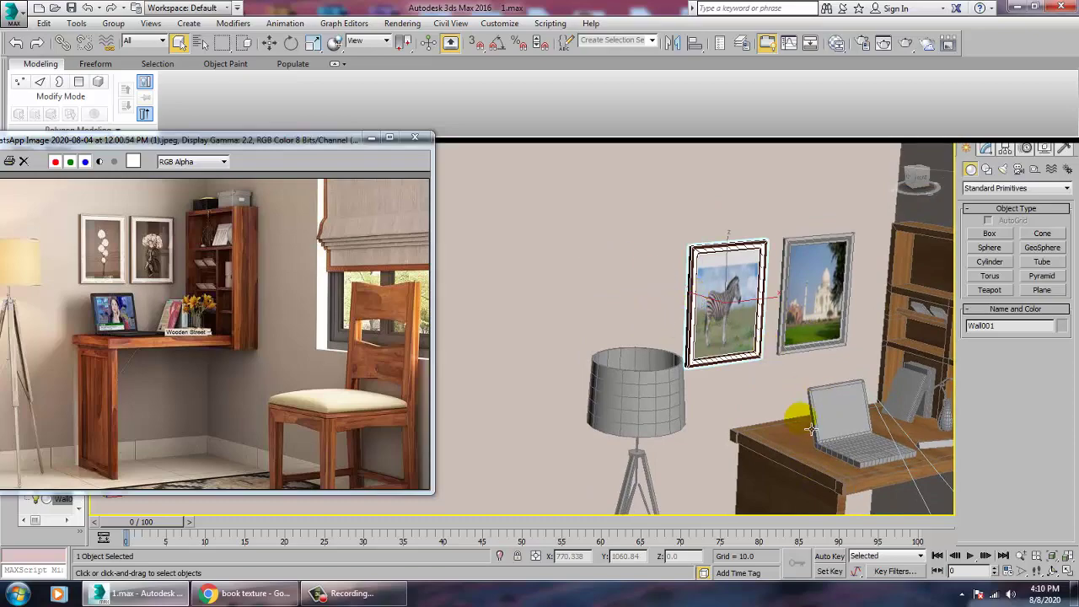
scroll(751, 428, "down", 5)
middle_click_drag(715, 323, 706, 330, "alt")
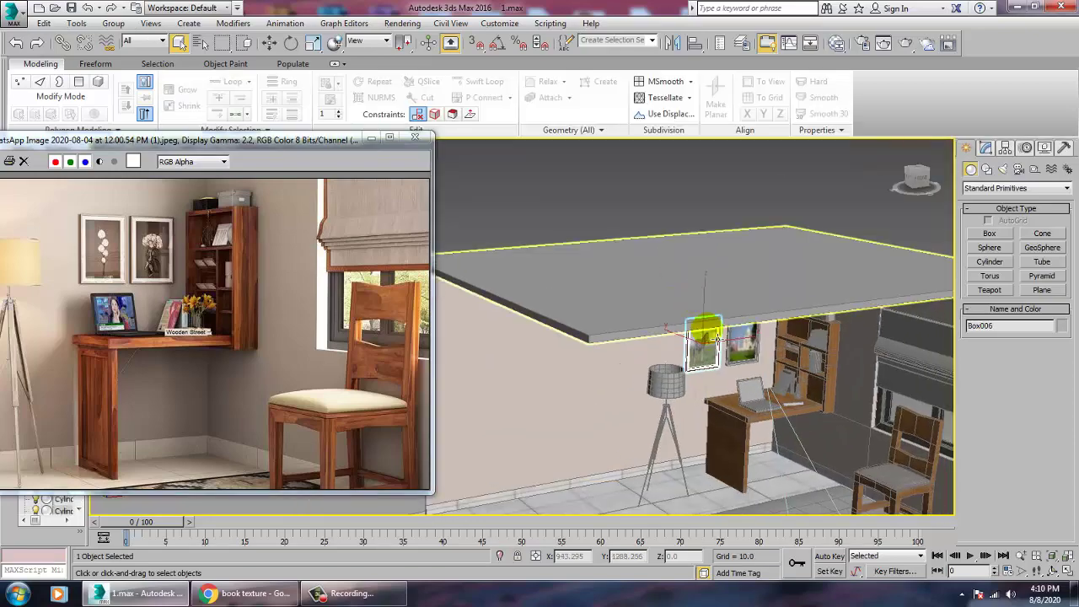
Step: Select the floor lamp's shade beside the zebra picture
left_click(665, 395)
scroll(675, 362, "up", 5)
scroll(642, 344, "down", 2)
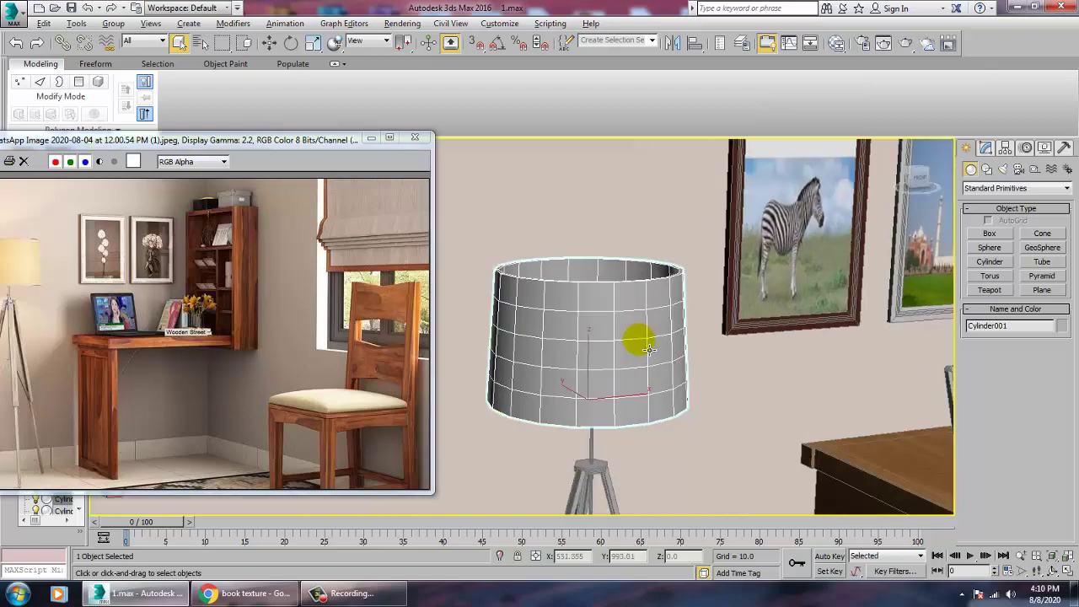
middle_click_drag(648, 348, 701, 328, "alt")
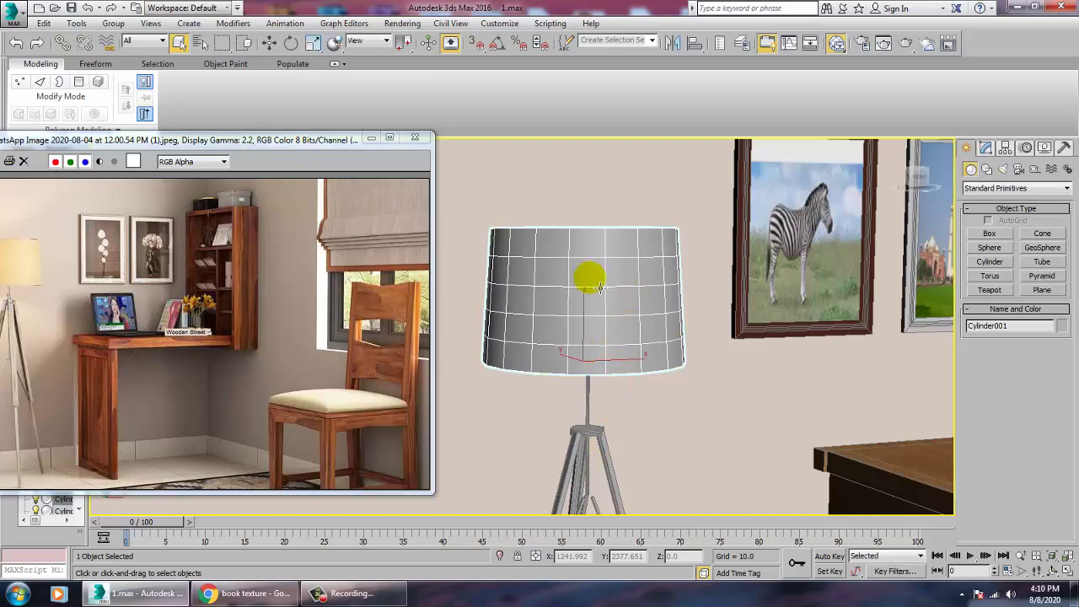
Step: Assign a Noise map to the bump slot of Material #4 and place its node below the bitmap node
key("m")
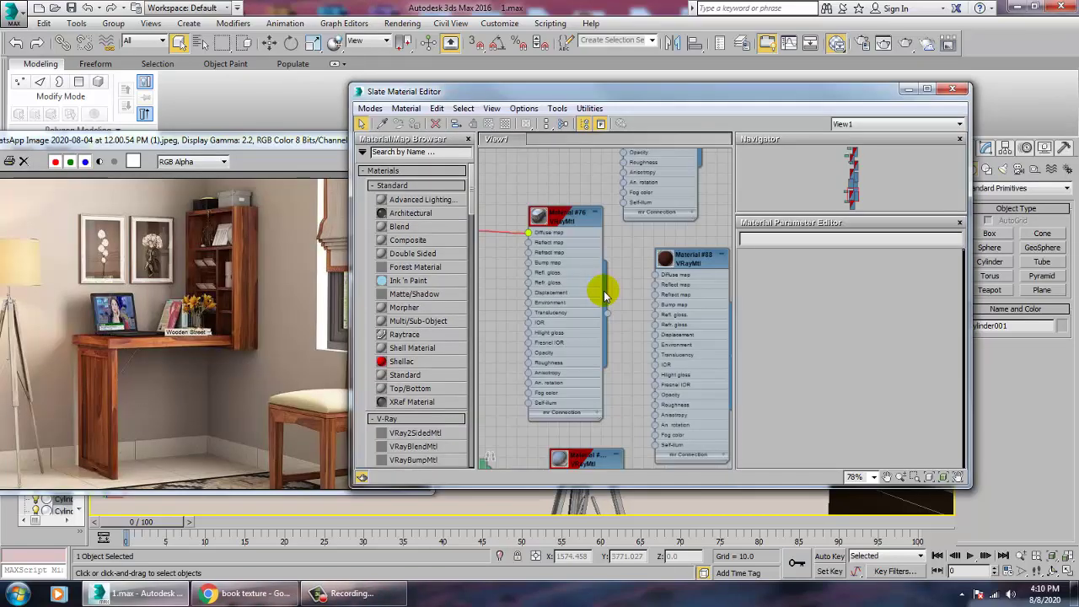
middle_click_drag(645, 219, 626, 368)
middle_click_drag(606, 189, 638, 309)
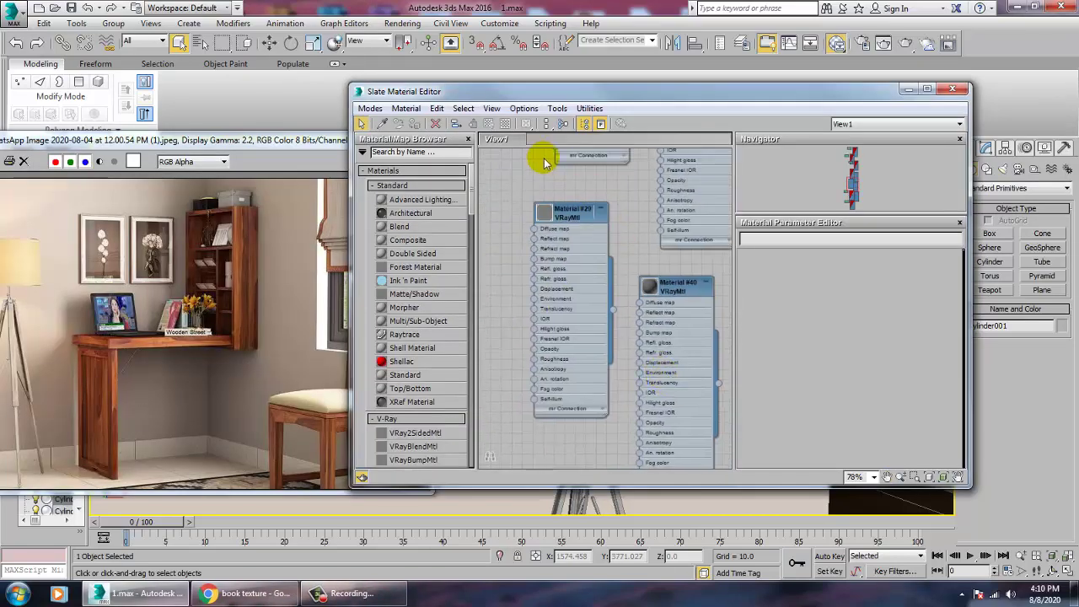
middle_click_drag(613, 208, 649, 411)
middle_click_drag(648, 293, 646, 358)
mouse_move(685, 152)
middle_mouse_down()
mouse_move(647, 282)
mouse_move(645, 408)
middle_mouse_up()
double_click(693, 290)
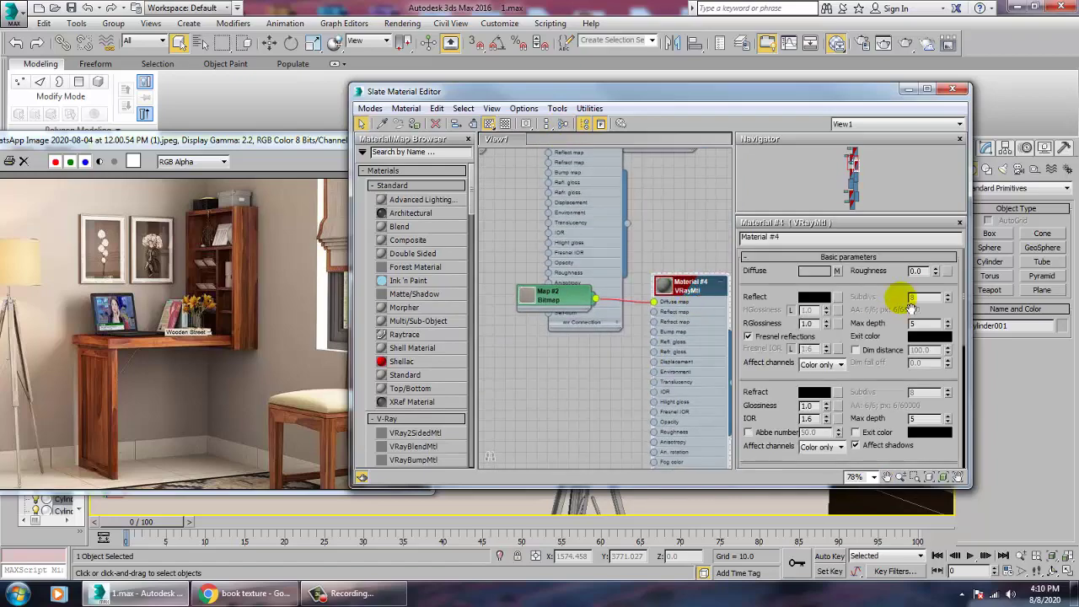
scroll(900, 413, "down", 5)
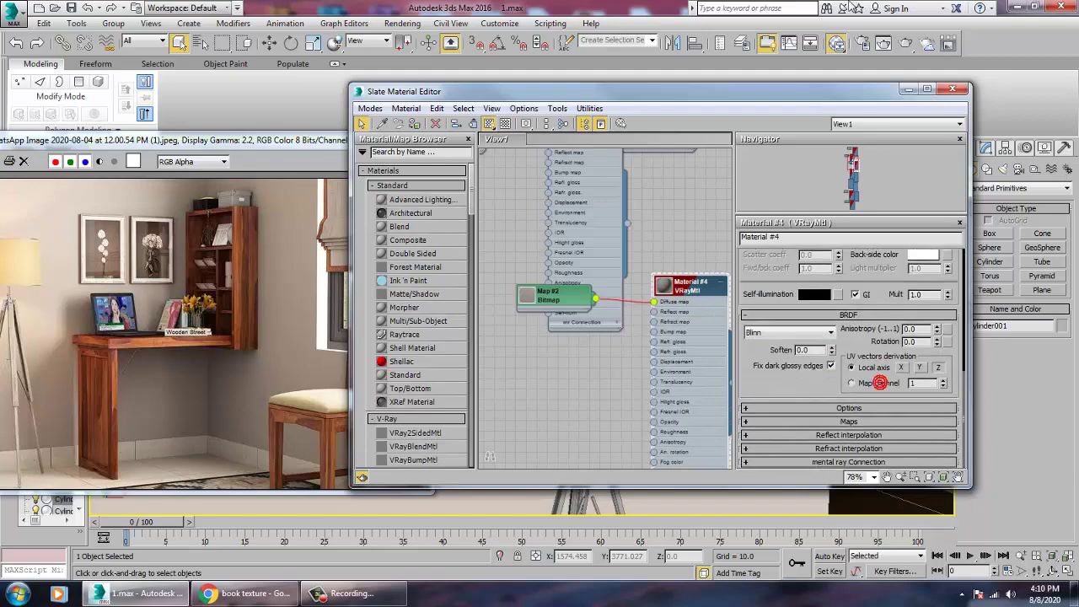
left_click(845, 422)
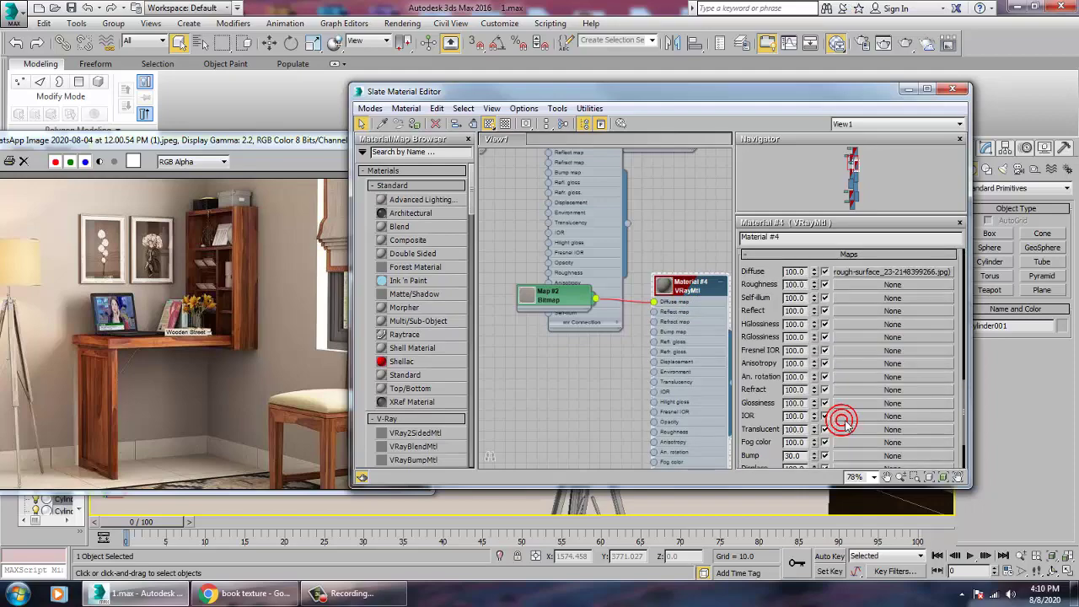
left_click(892, 455)
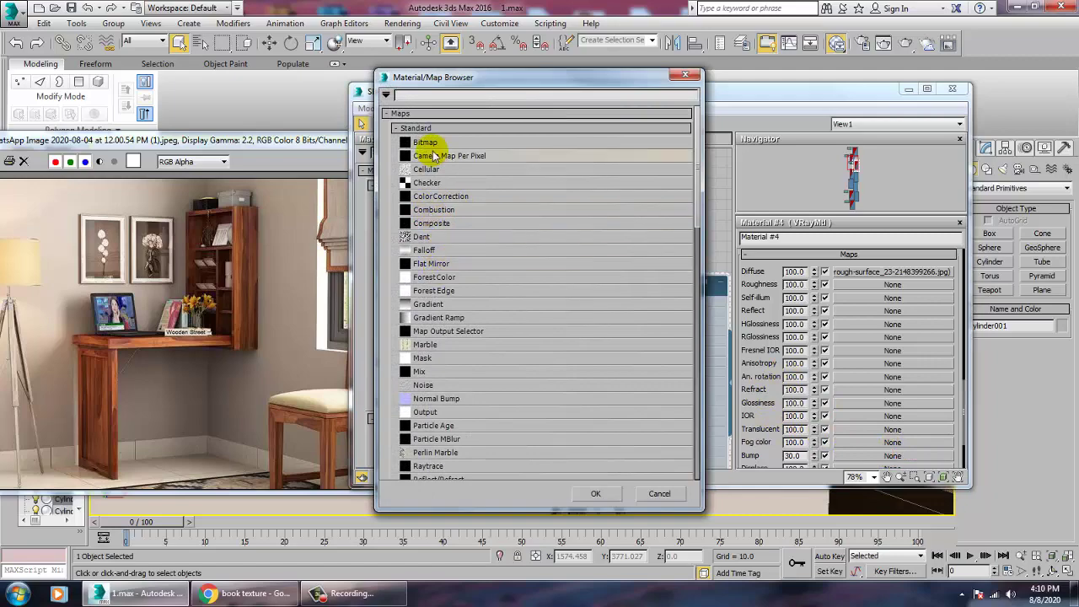
double_click(439, 385)
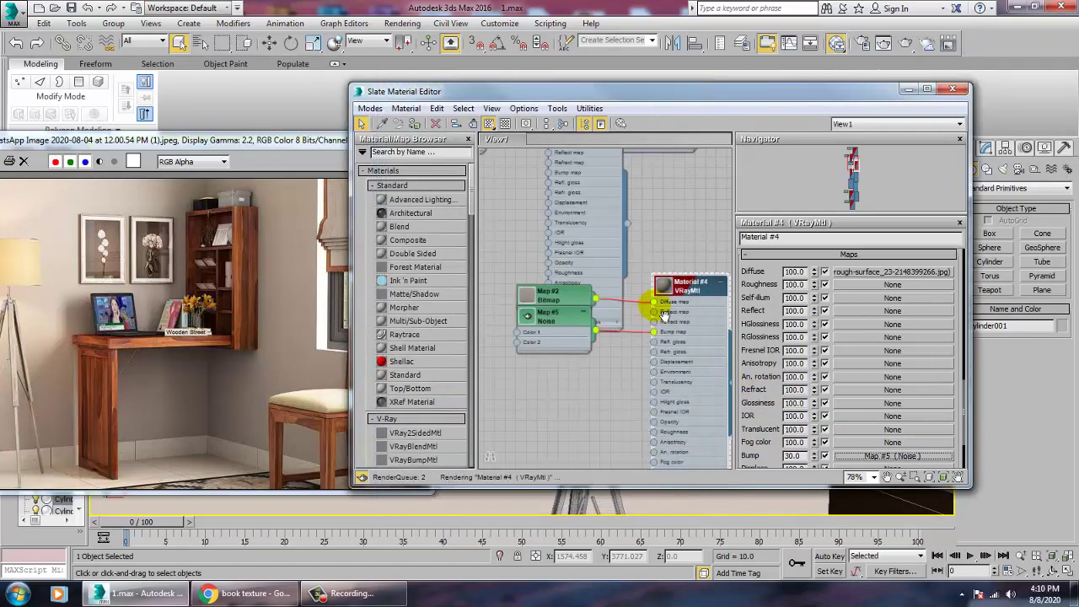
left_click_drag(565, 335, 566, 398)
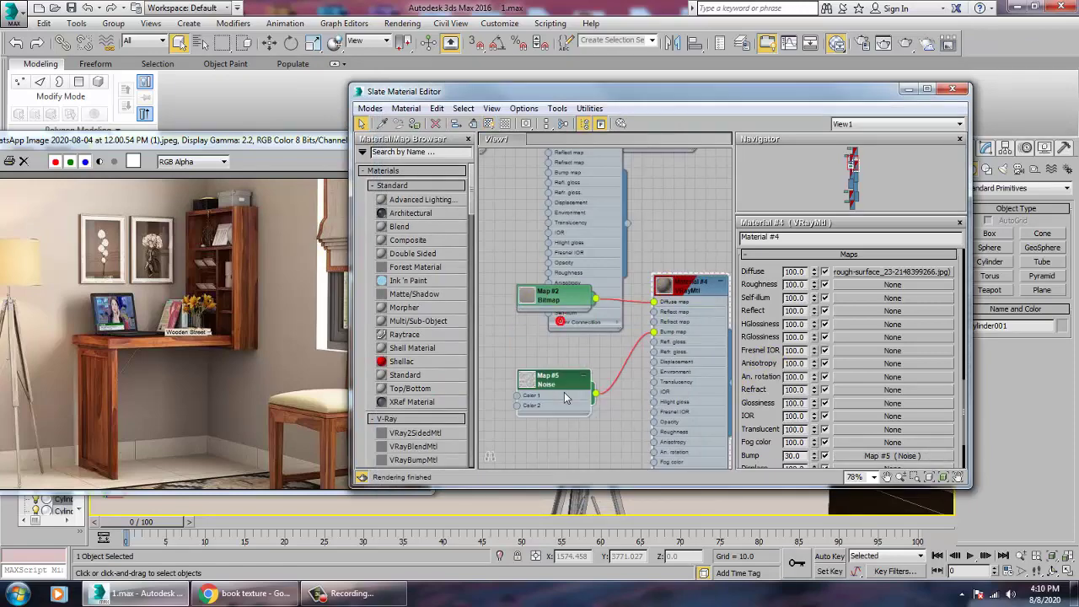
Step: Set Material #4's bump noise to Fractal with size 1.0 and enlarge the material's preview
double_click(563, 385)
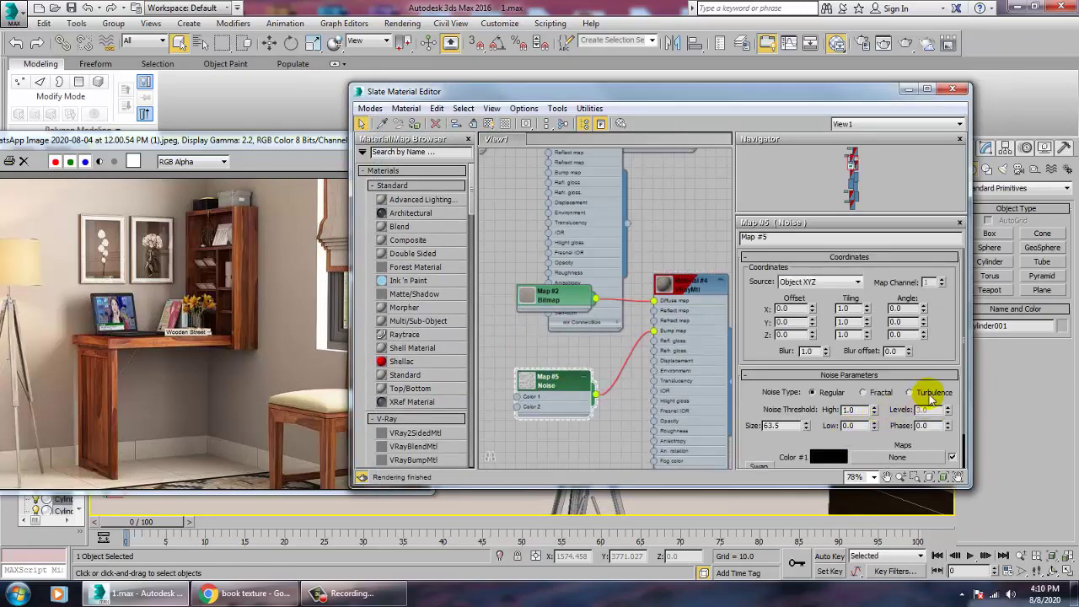
left_click(871, 393)
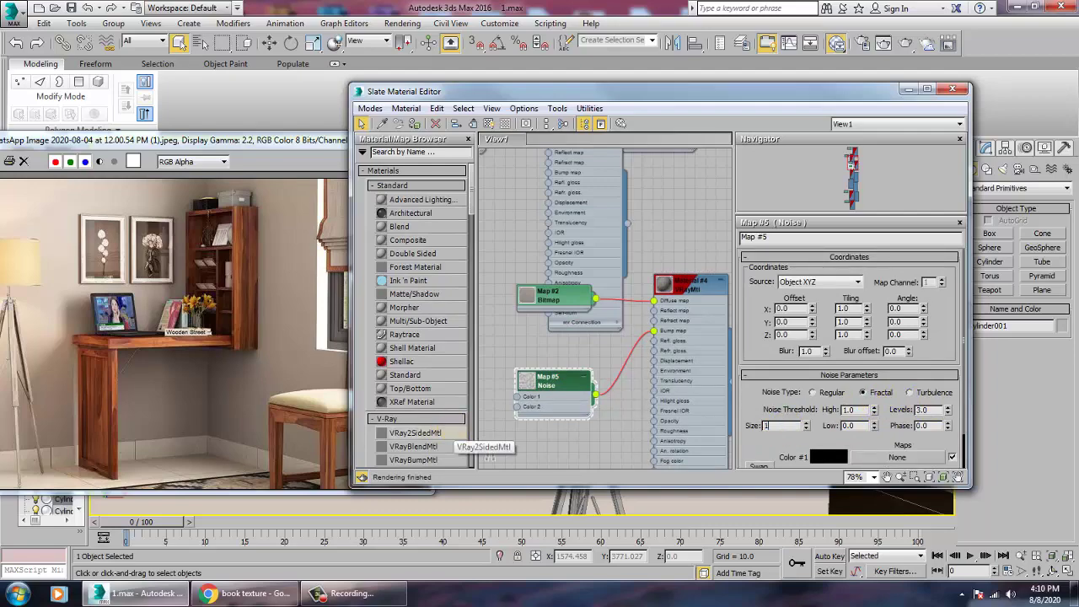
double_click(665, 287)
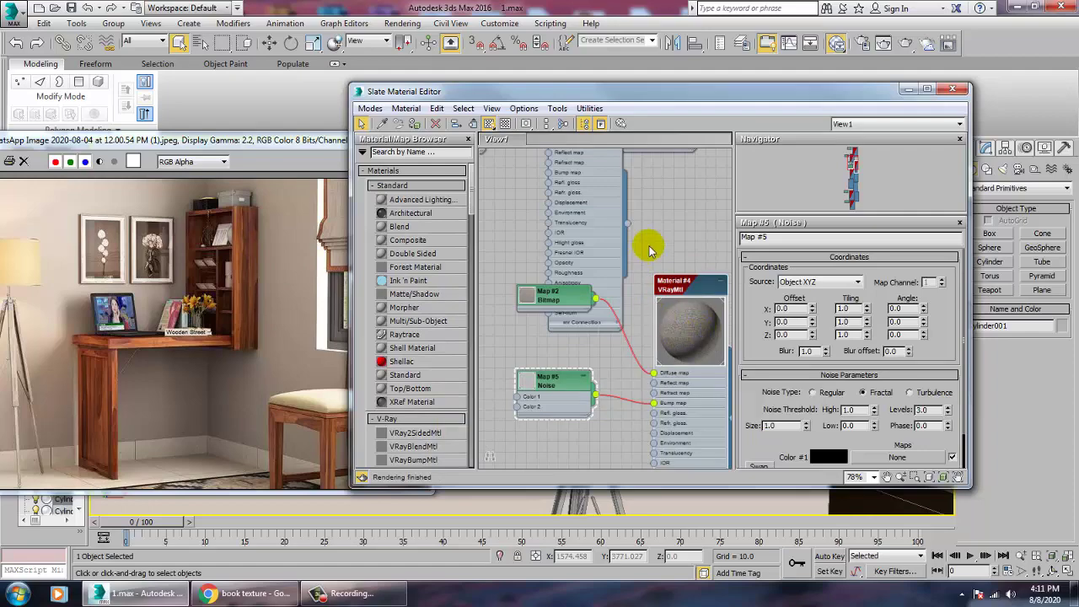
Step: Assign a Noise map to the bump slot of the brown wood material, Material #3
middle_click_drag(644, 192, 646, 364)
double_click(582, 308)
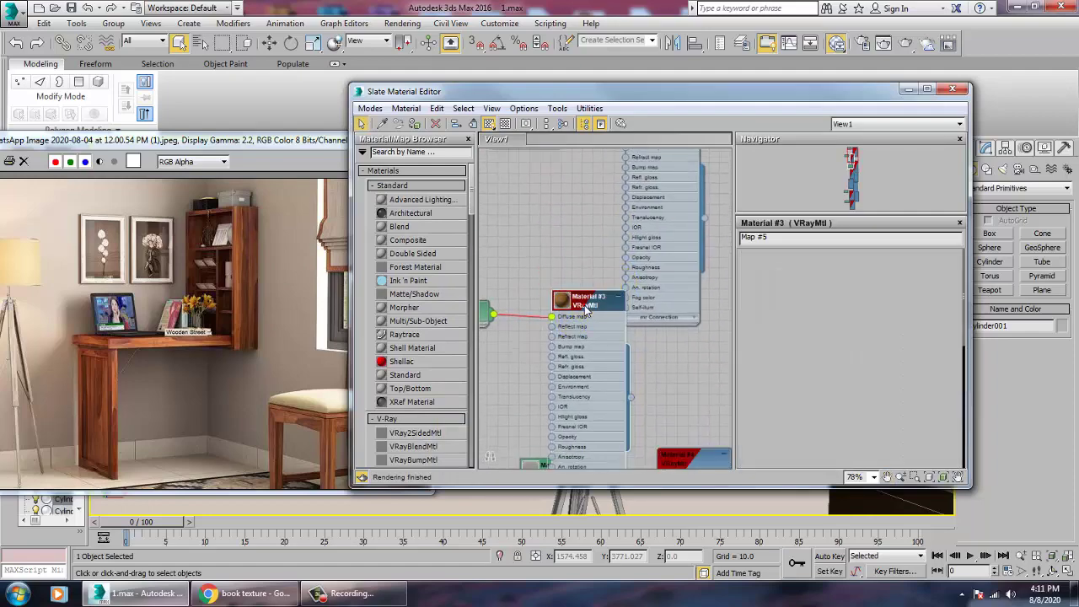
middle_click_drag(639, 295, 667, 286)
left_click_drag(897, 410, 879, 101)
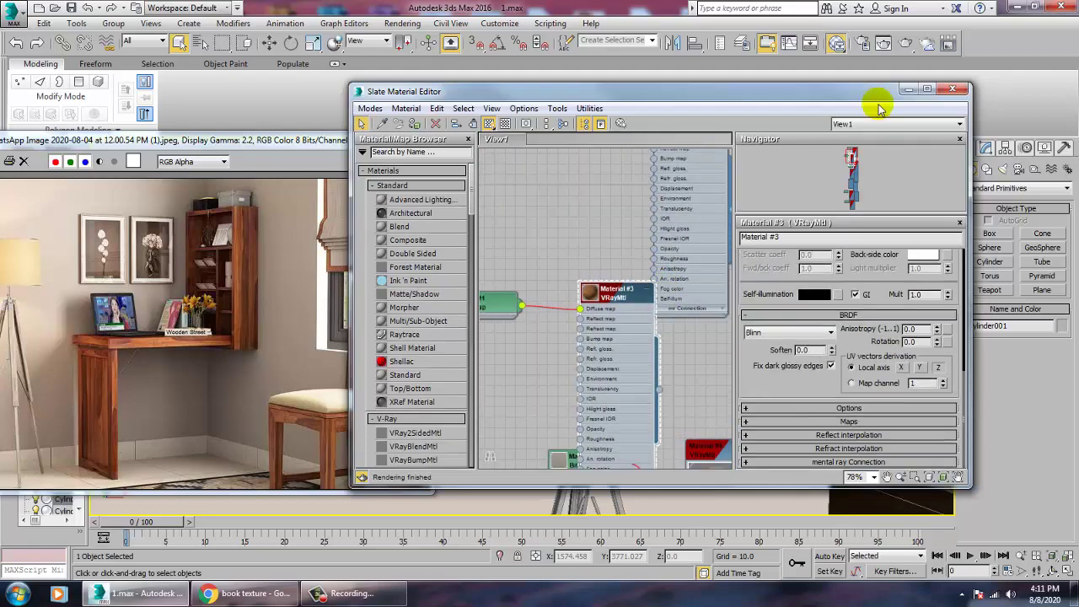
left_click(848, 422)
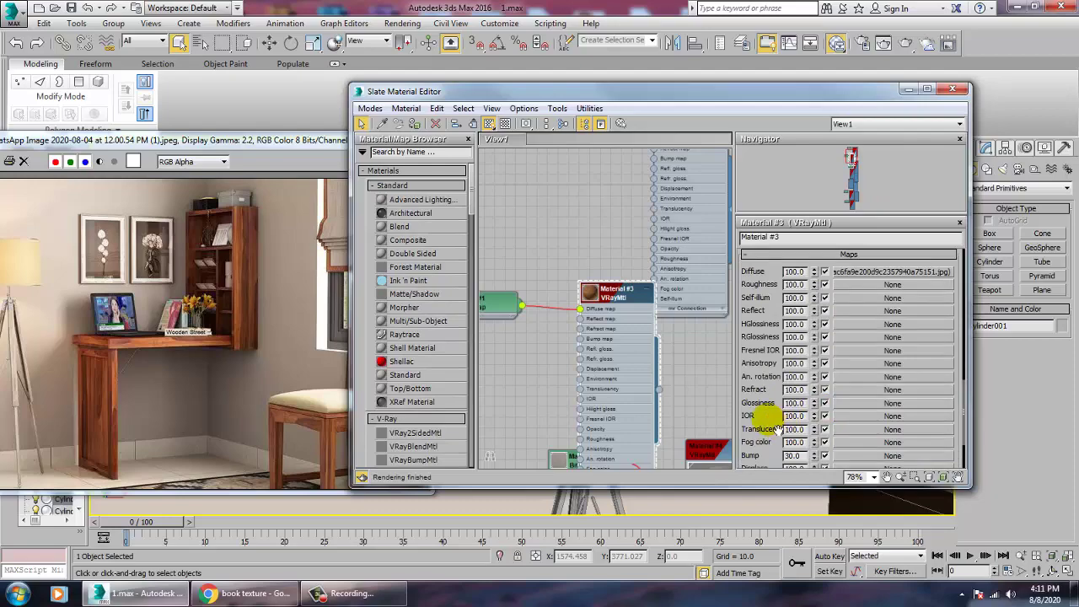
left_click(897, 458)
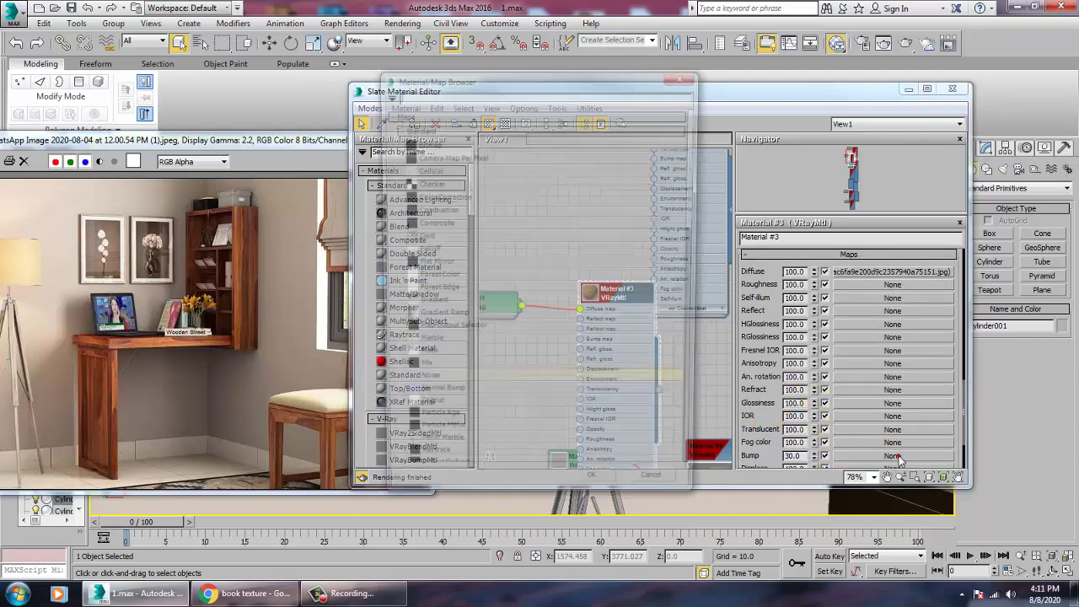
double_click(424, 385)
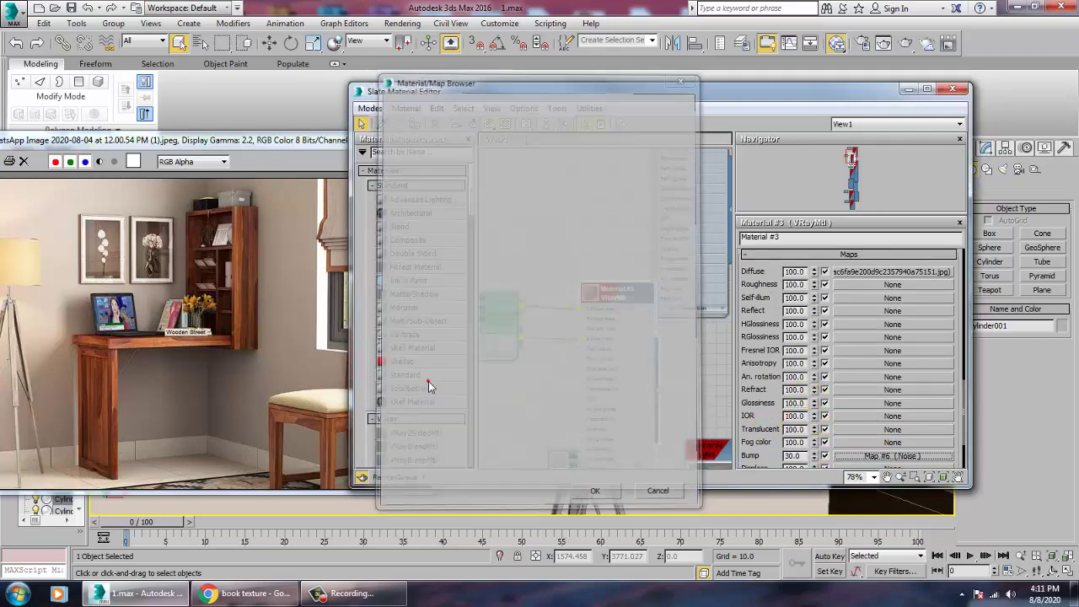
Step: Set Material #3's bump noise to Fractal with size 0.3, enlarge the material's preview and minimize the material editor
double_click(499, 325)
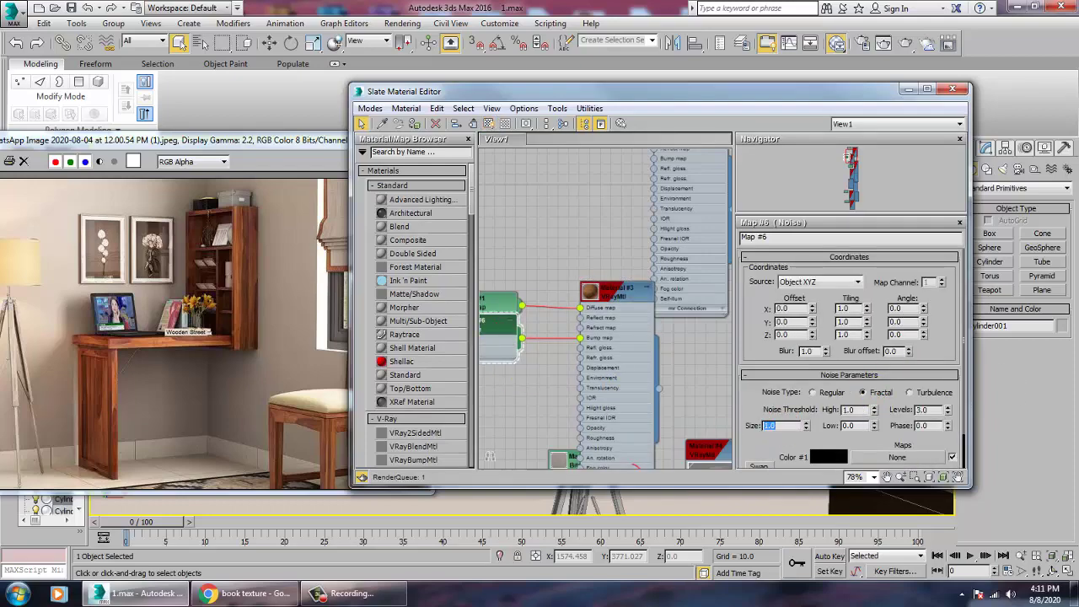
double_click(590, 290)
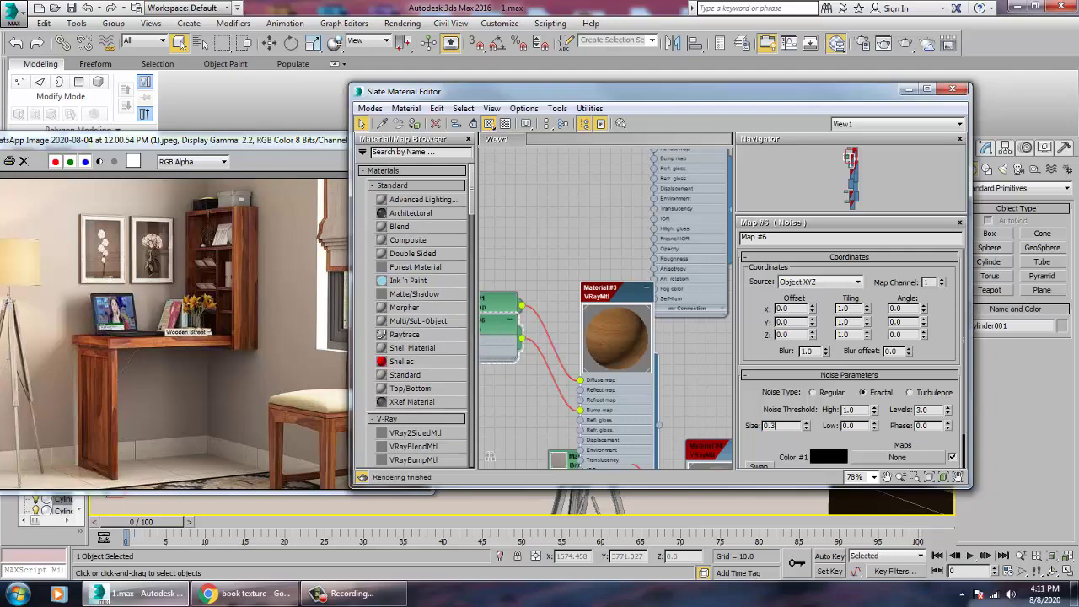
left_click(905, 90)
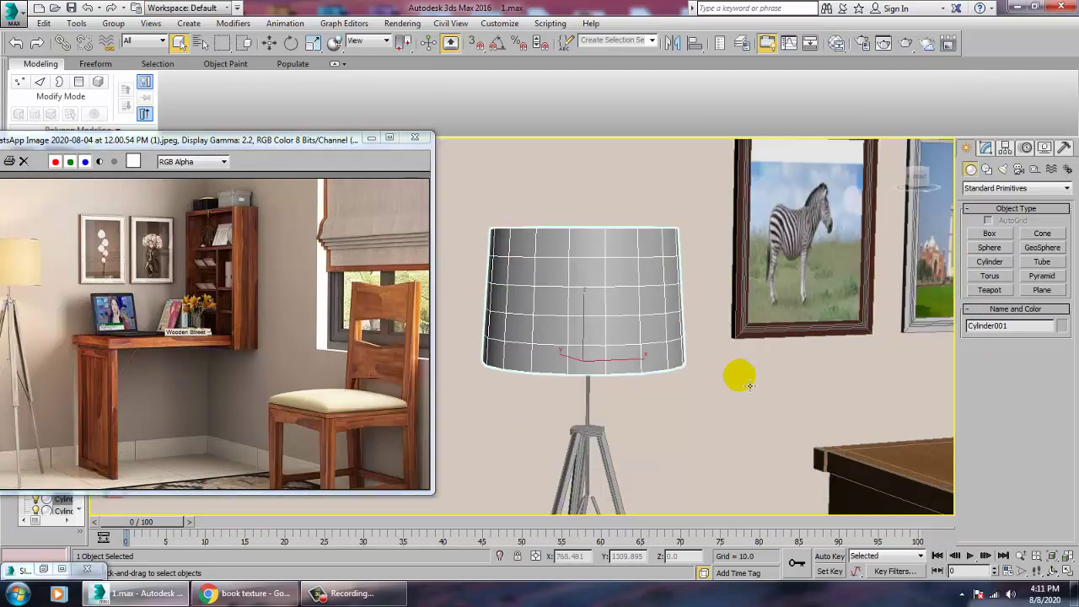
Step: Create a VRayLightMtl in an empty area of the material graph and show its parameters
key("m")
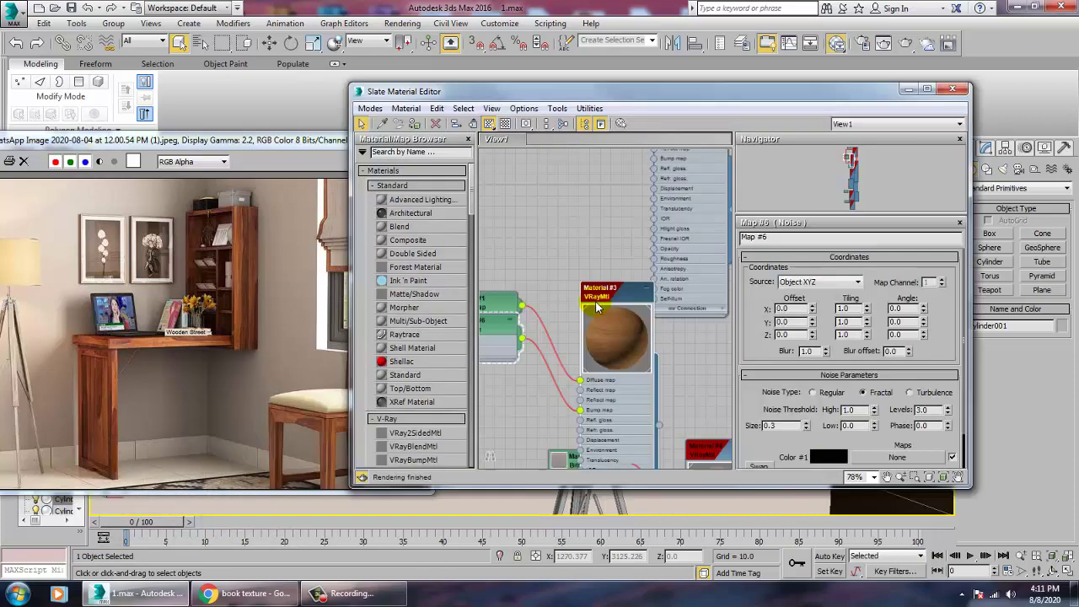
scroll(587, 274, "down", 5)
scroll(588, 274, "up", 10)
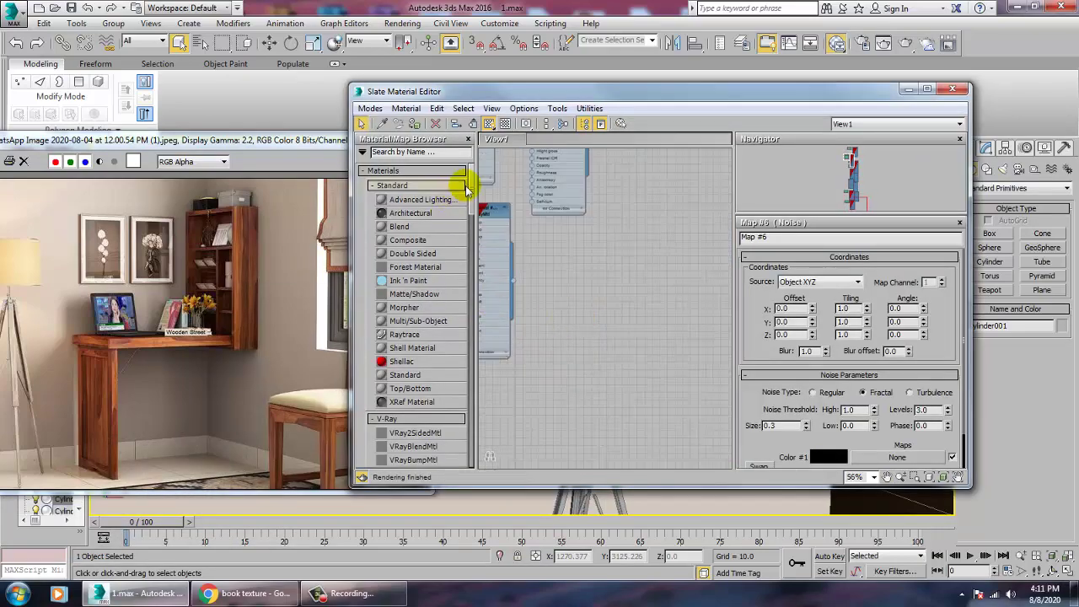
left_click_drag(473, 192, 477, 241)
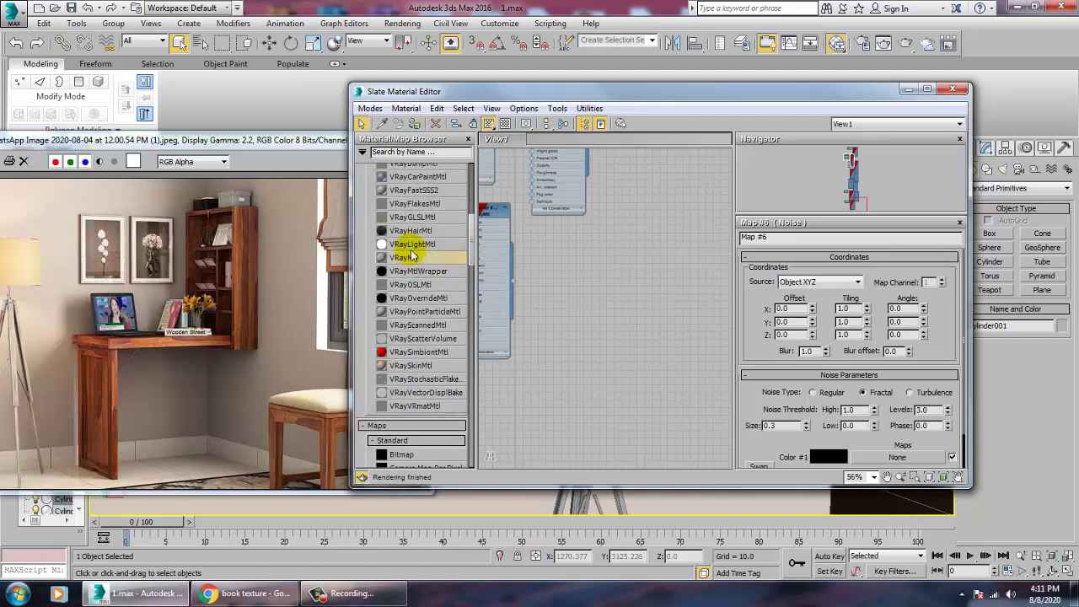
left_click_drag(590, 263, 625, 270)
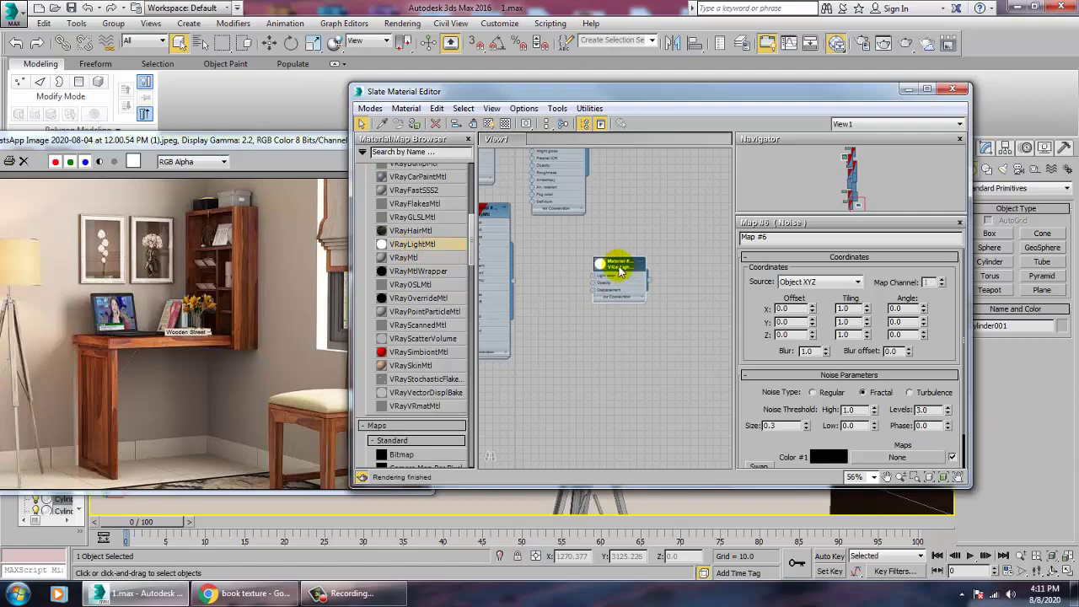
double_click(621, 268)
Step: Set the light material's color to the cream tone sampled from the lampshade in the reference image
left_click(788, 274)
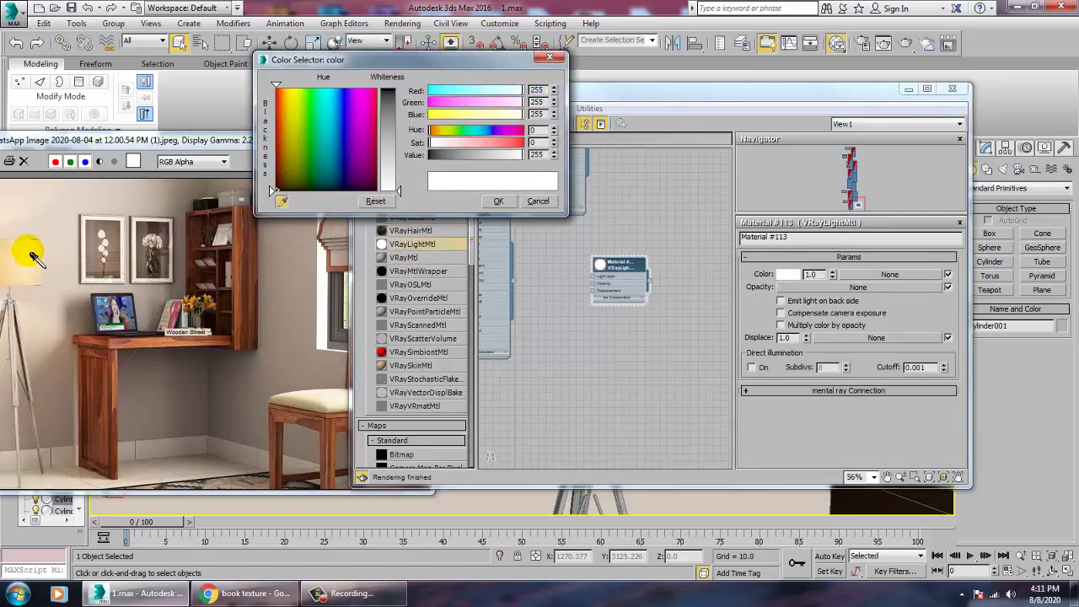
left_click(28, 250)
left_click(499, 201)
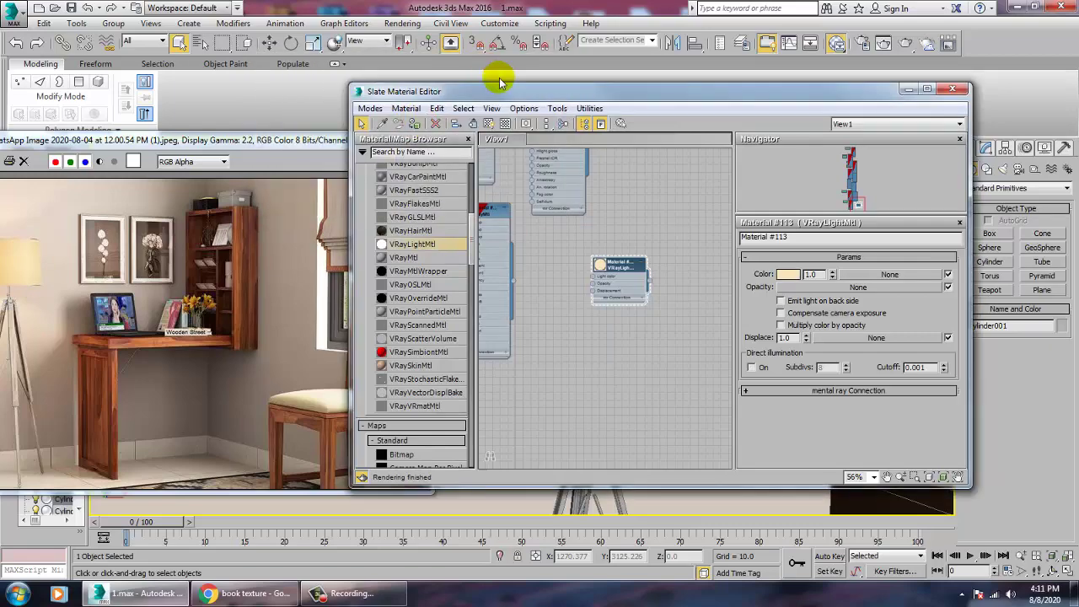
Step: Apply the cream light material to the floor lamp's shade and minimize the material editor
left_click_drag(506, 88, 506, 127)
left_click_drag(591, 135, 570, 253)
left_click(888, 246)
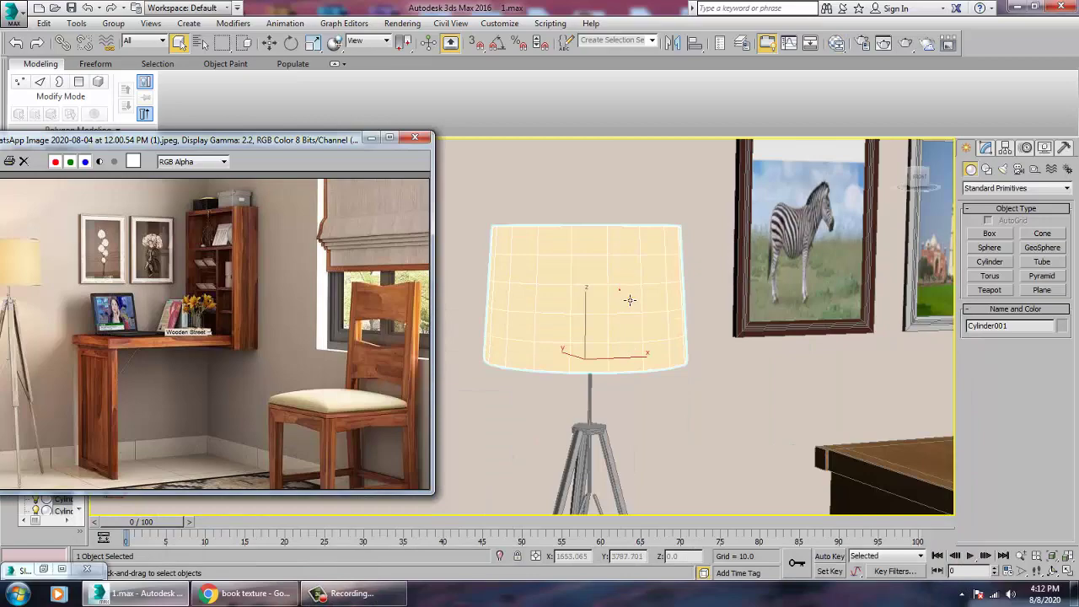
Step: Select the three upper legs and the three thin lower leg sections of the floor lamp's tripod
middle_click_drag(659, 364, 668, 263)
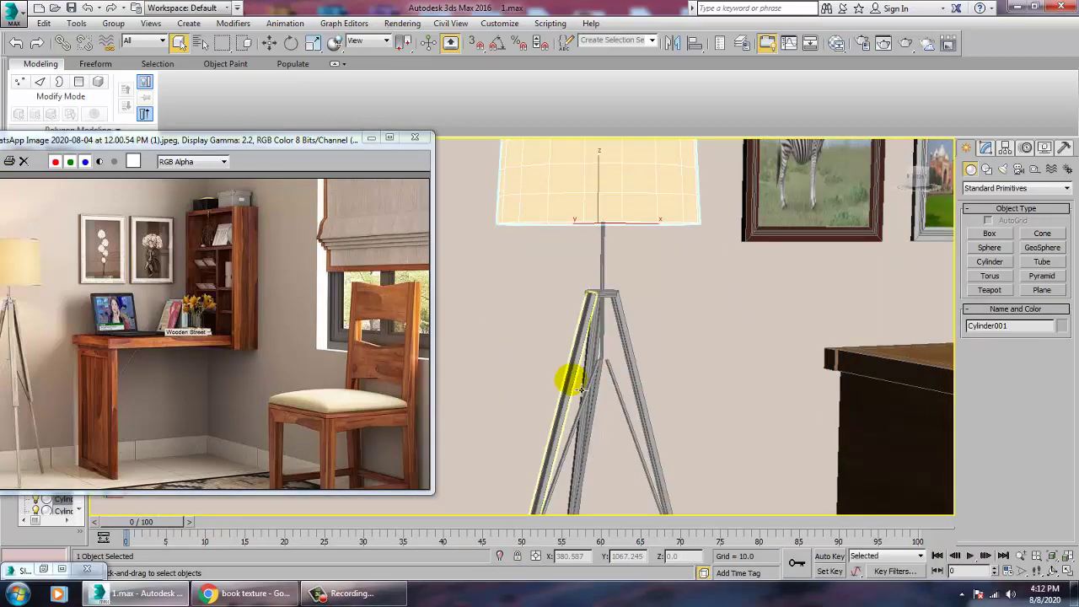
left_click(570, 378)
left_click(642, 378, "ctrl")
left_click(591, 383, "ctrl")
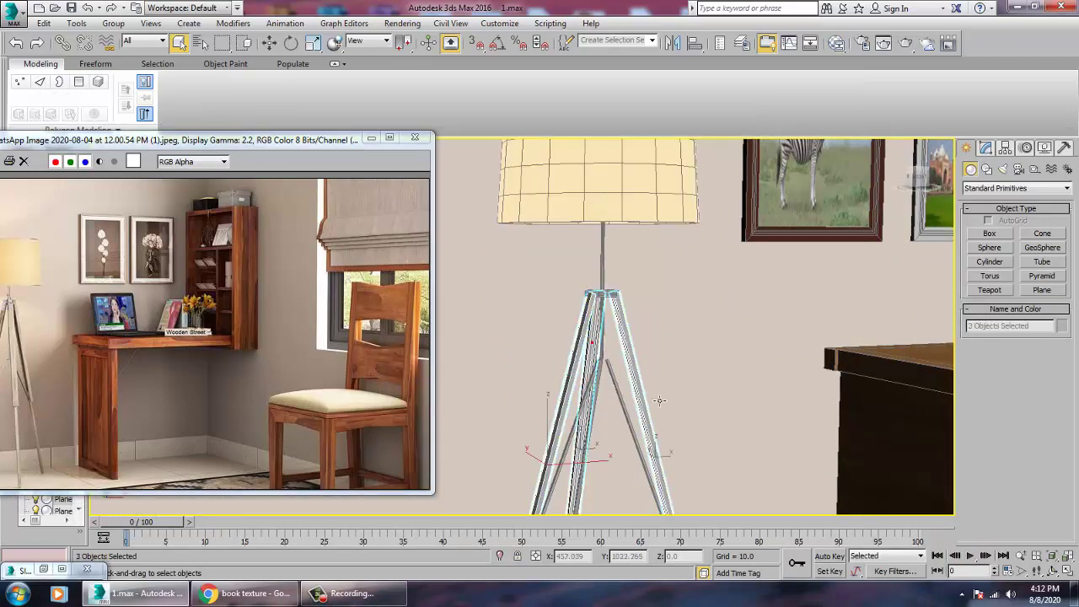
middle_click_drag(660, 400, 653, 213)
left_click(489, 475, "ctrl")
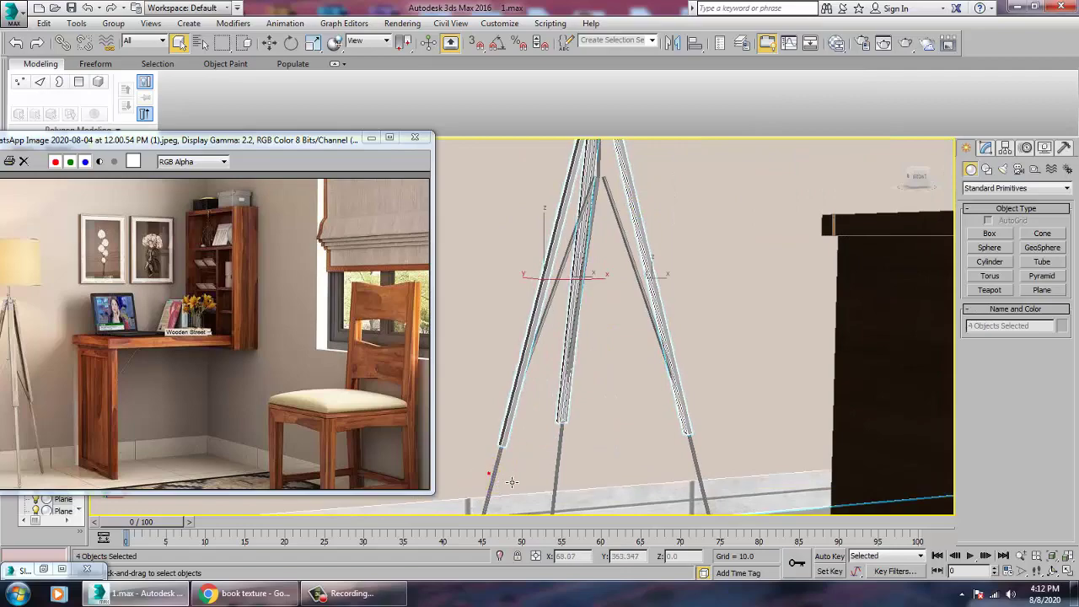
left_click(560, 455, "ctrl")
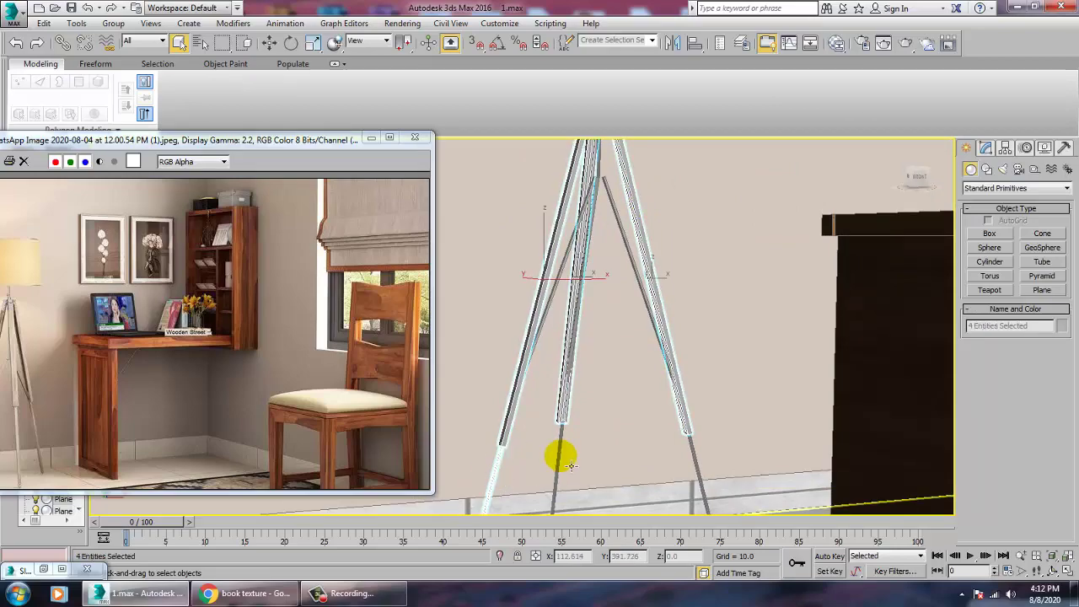
left_click(696, 470, "ctrl")
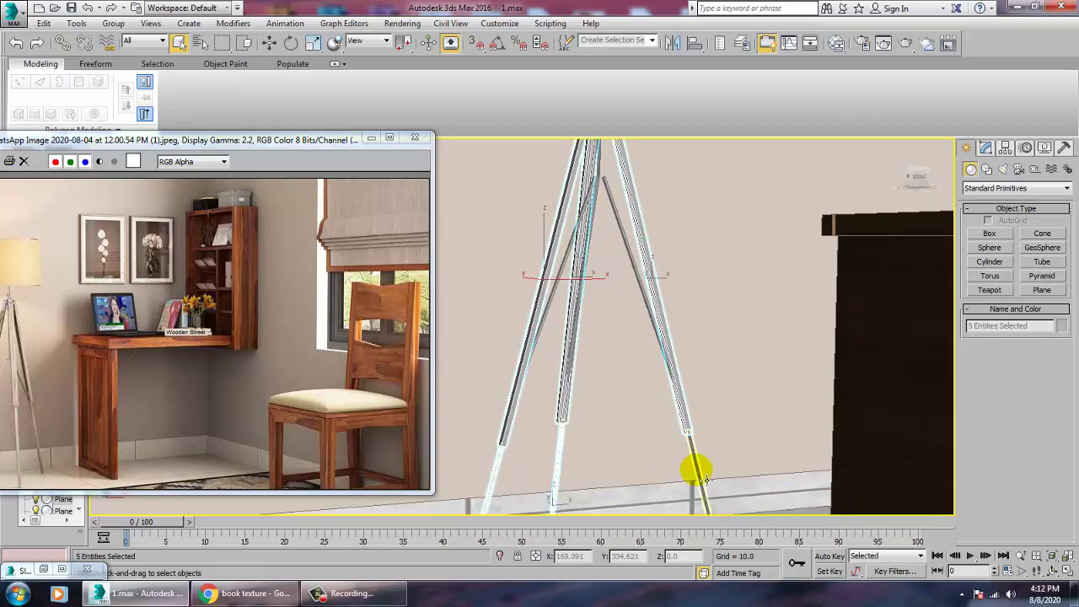
Step: Create a VRayMtl below the cream light material and choose Bitmap as its diffuse map
key("m")
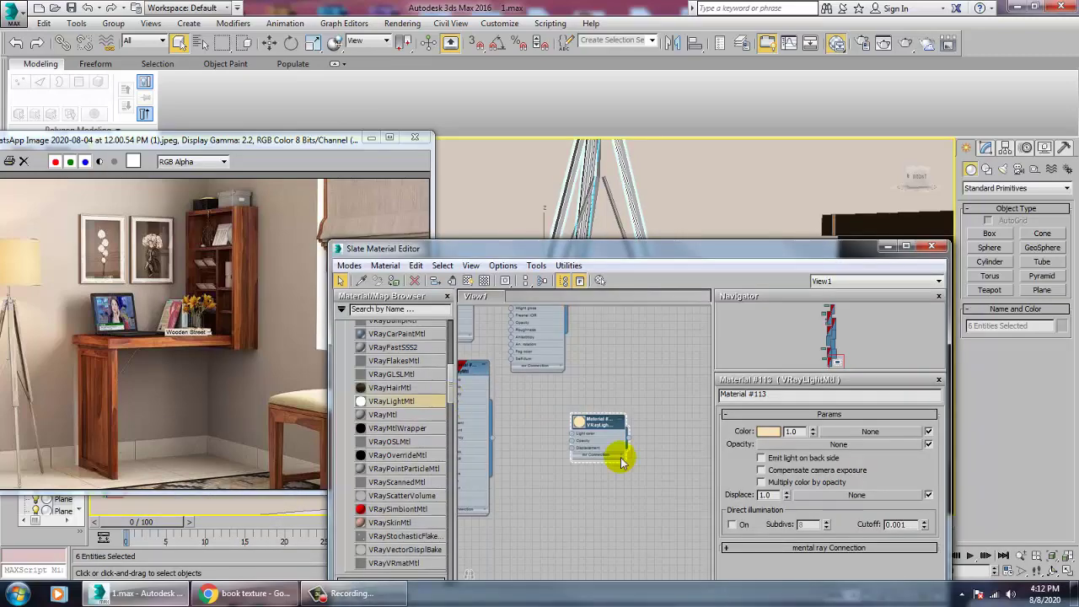
left_click_drag(587, 518, 582, 513)
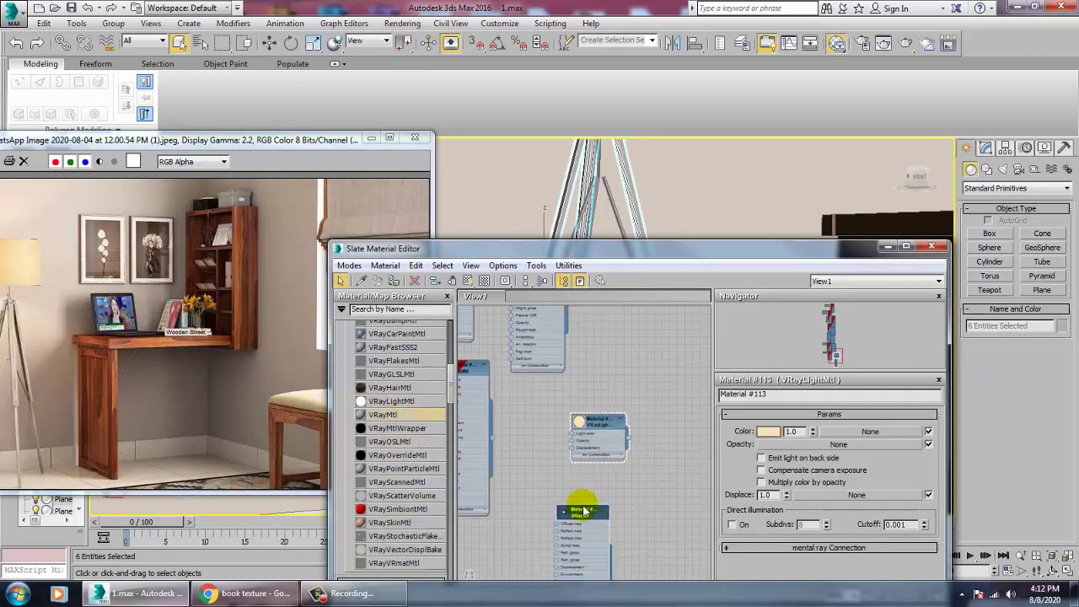
left_click(850, 454)
left_click(822, 430)
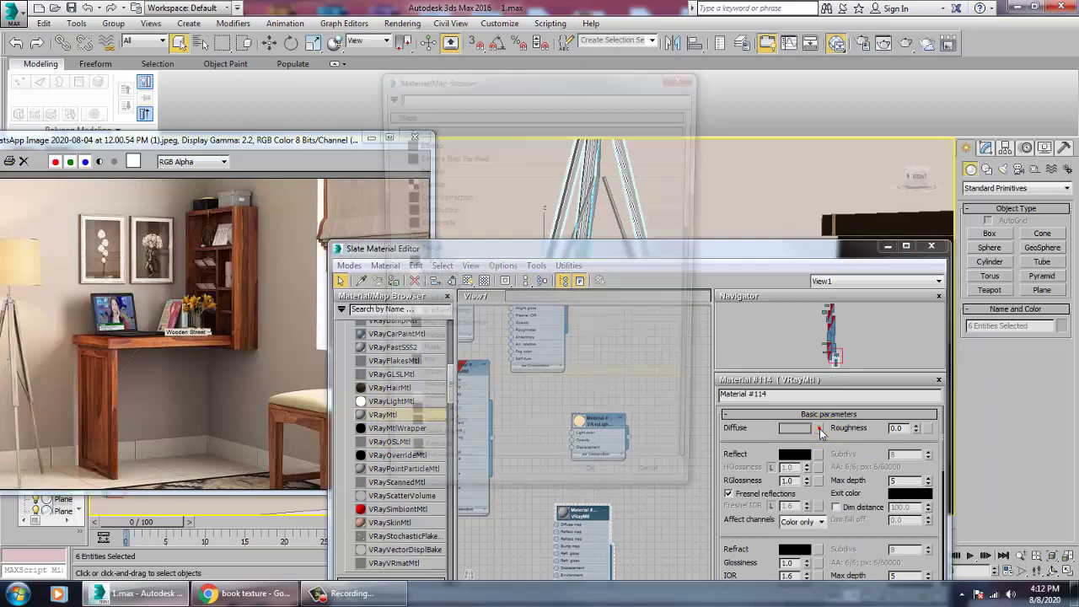
double_click(439, 144)
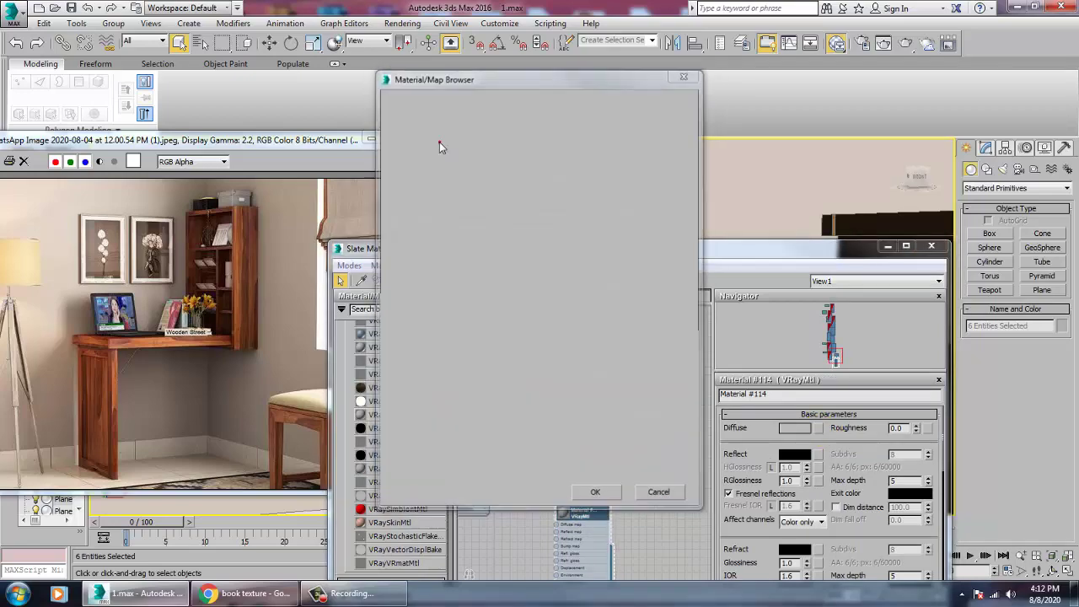
Step: Preview the images in the desktop's Inter auggg folder and load the depositphotos image as the diffuse bitmap
left_click(47, 131)
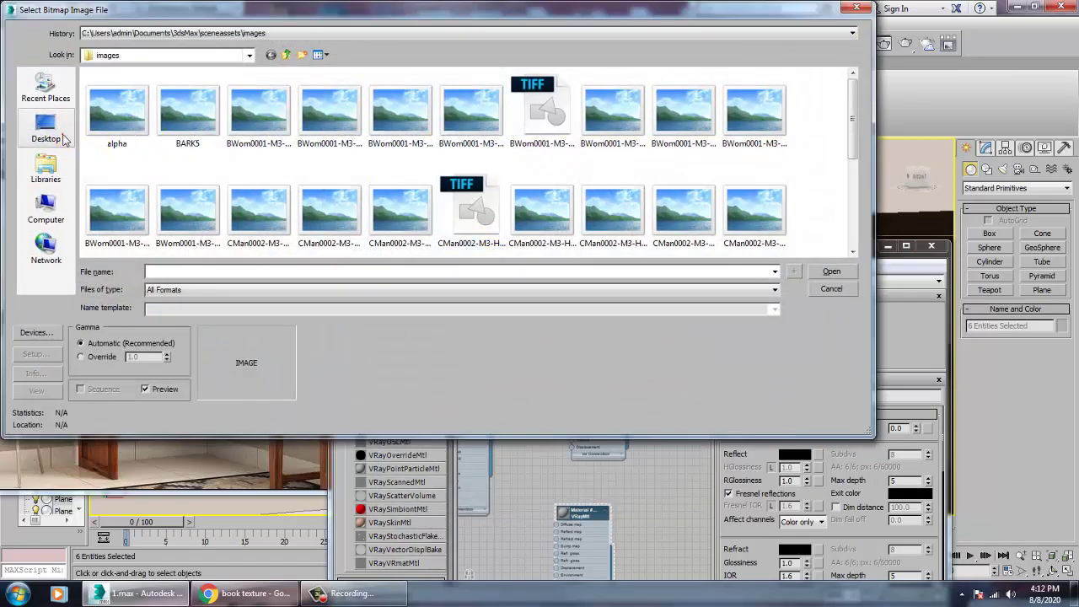
left_click(560, 175)
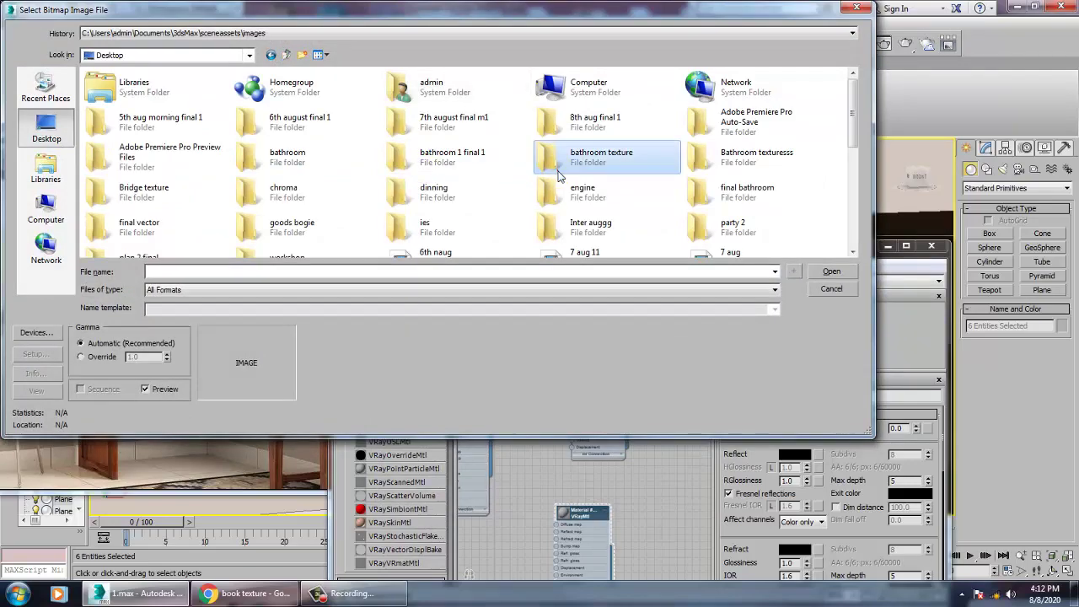
left_click(430, 226)
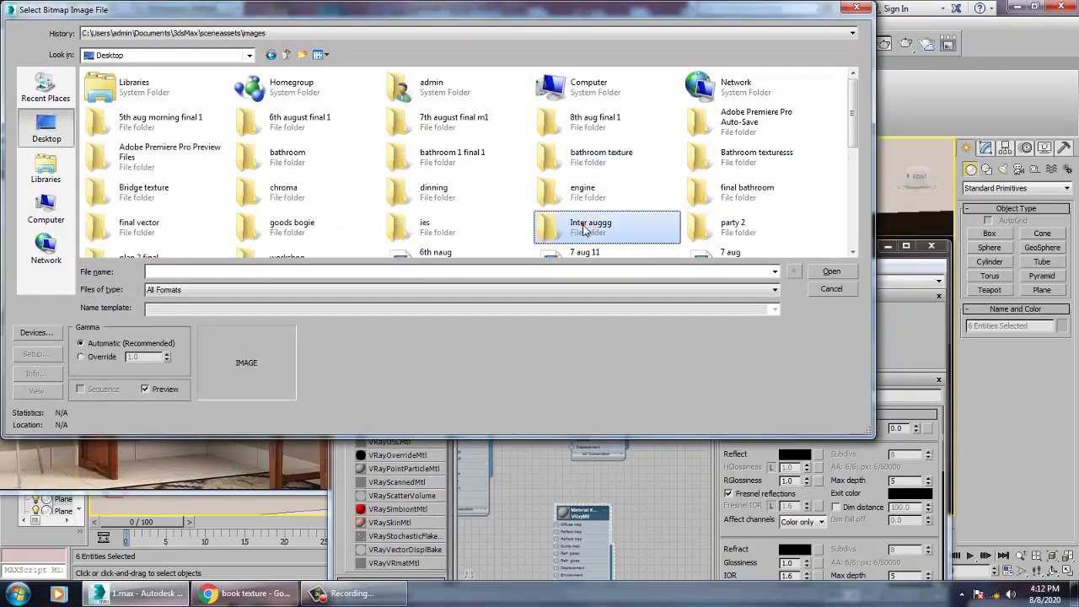
double_click(582, 223)
left_click(122, 114)
left_click(175, 118)
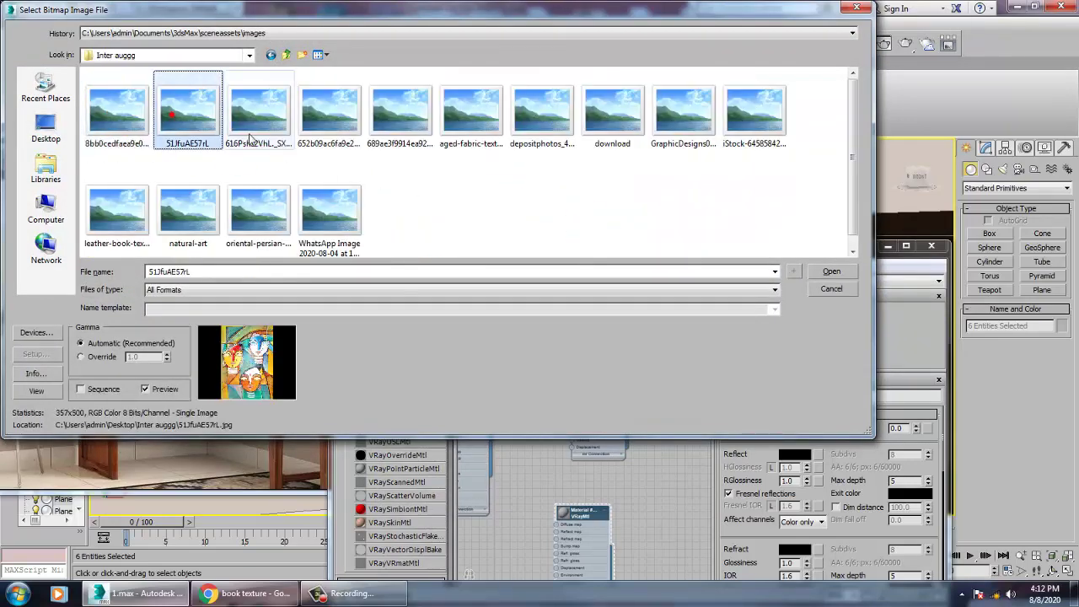
left_click(249, 134)
left_click(309, 129)
left_click(397, 119)
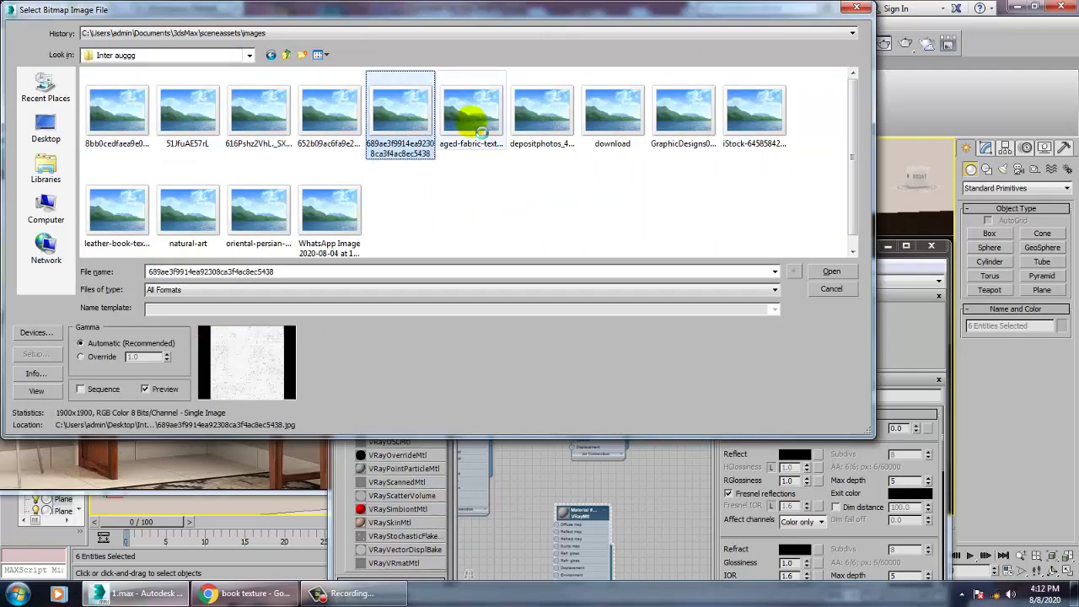
left_click(467, 116)
left_click(553, 120)
left_click(624, 120)
double_click(559, 110)
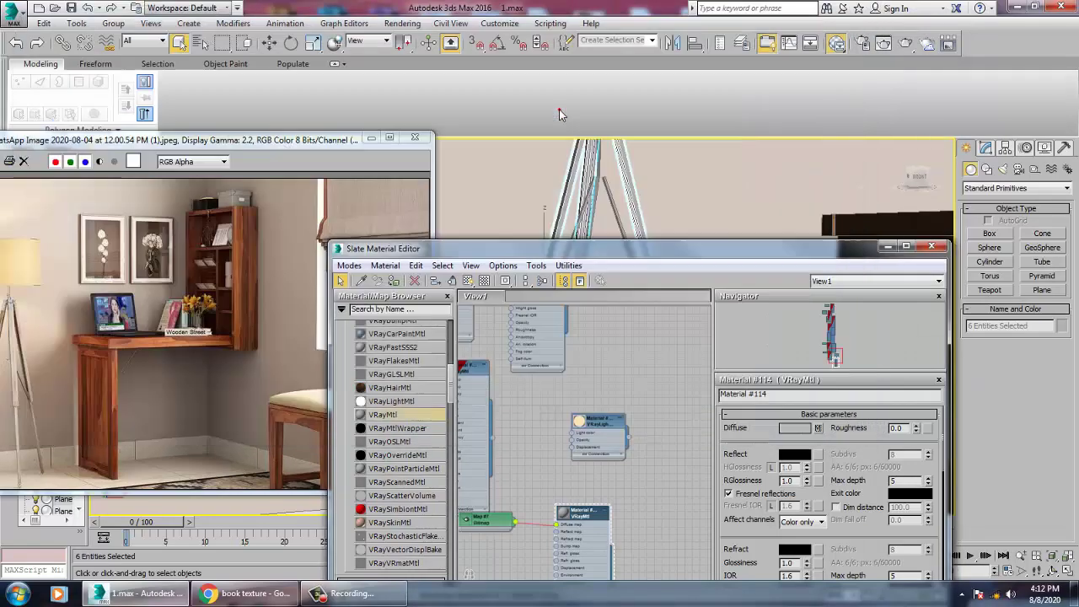
Step: Apply the bitmap material to the selected tripod legs with its texture shown in the viewport, minimize the material editor and deselect the legs
left_click(469, 281)
left_click(890, 248)
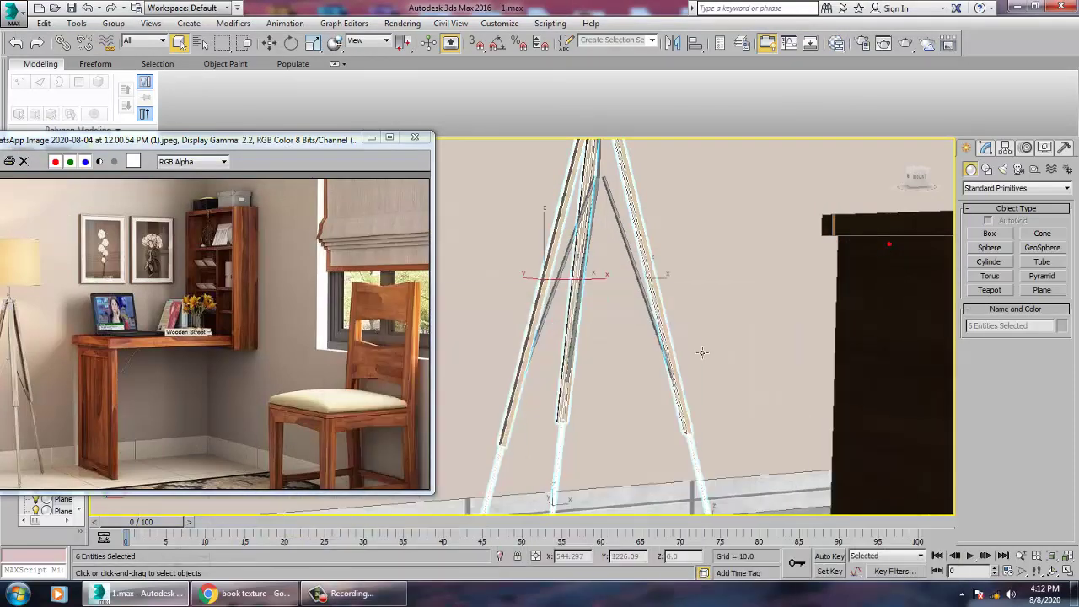
middle_click_drag(690, 328, 701, 331, "alt")
left_click(737, 345)
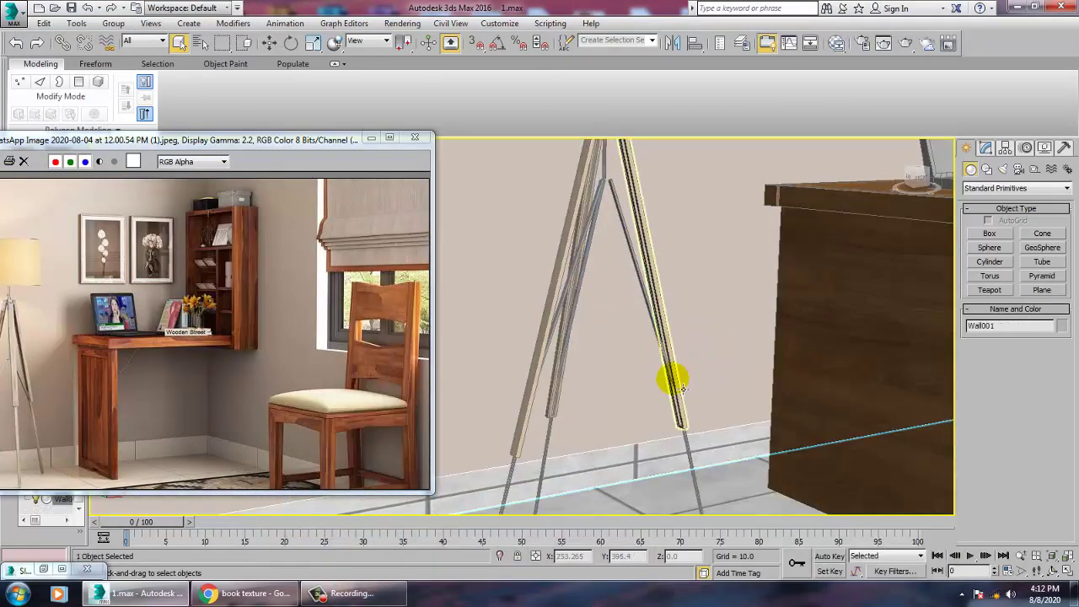
Step: Apply the same bitmap material to the lamp's center pole and three inner braces, and minimize the material editor
middle_click_drag(725, 229, 710, 398)
left_click(591, 287)
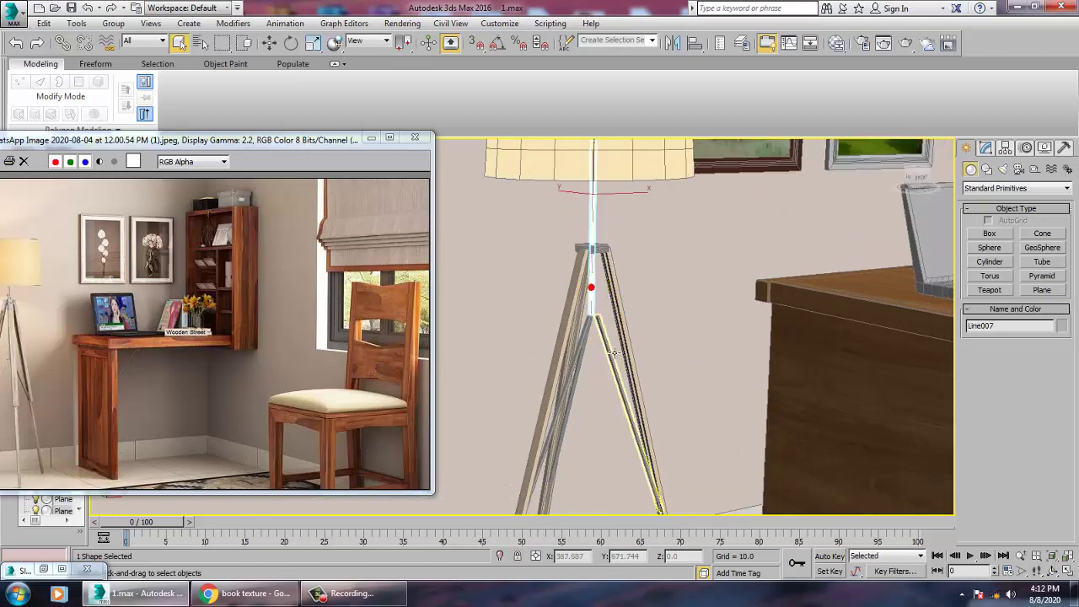
left_click(607, 343, "ctrl")
left_click(580, 348, "ctrl")
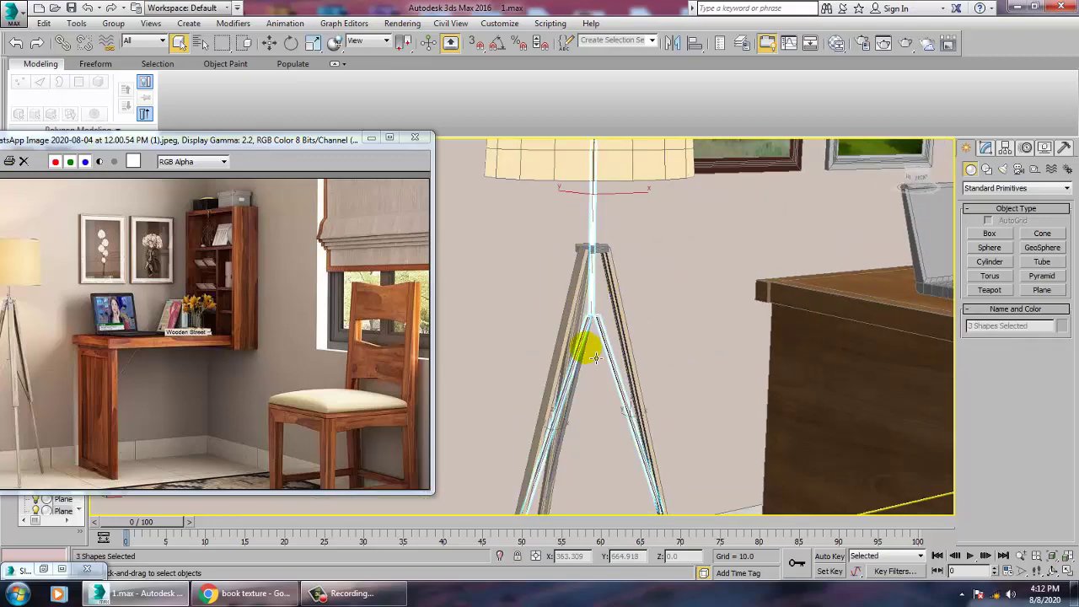
left_click(594, 358, "ctrl")
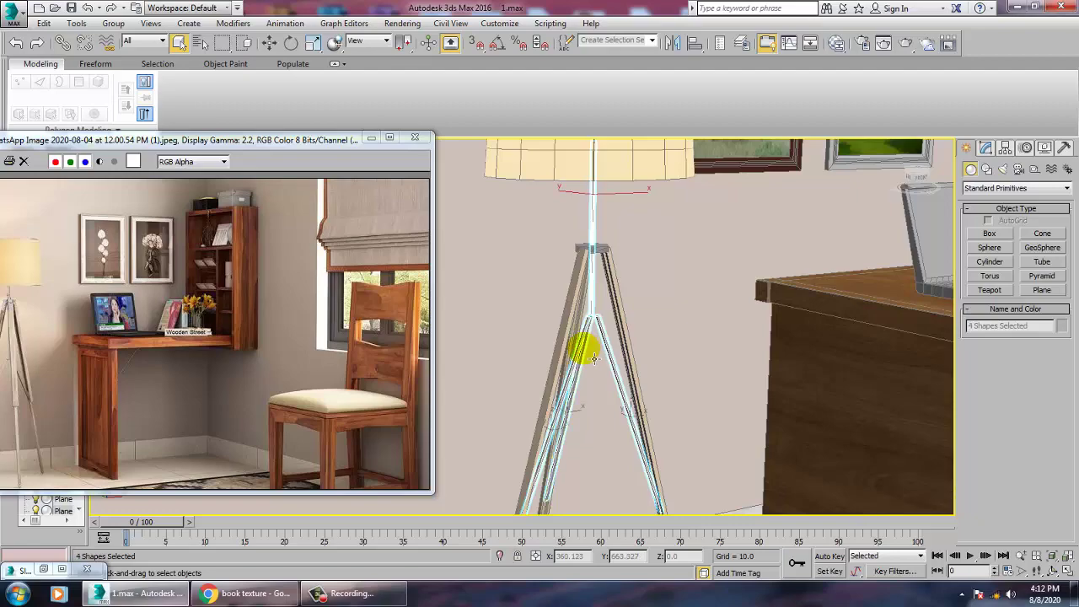
key("m")
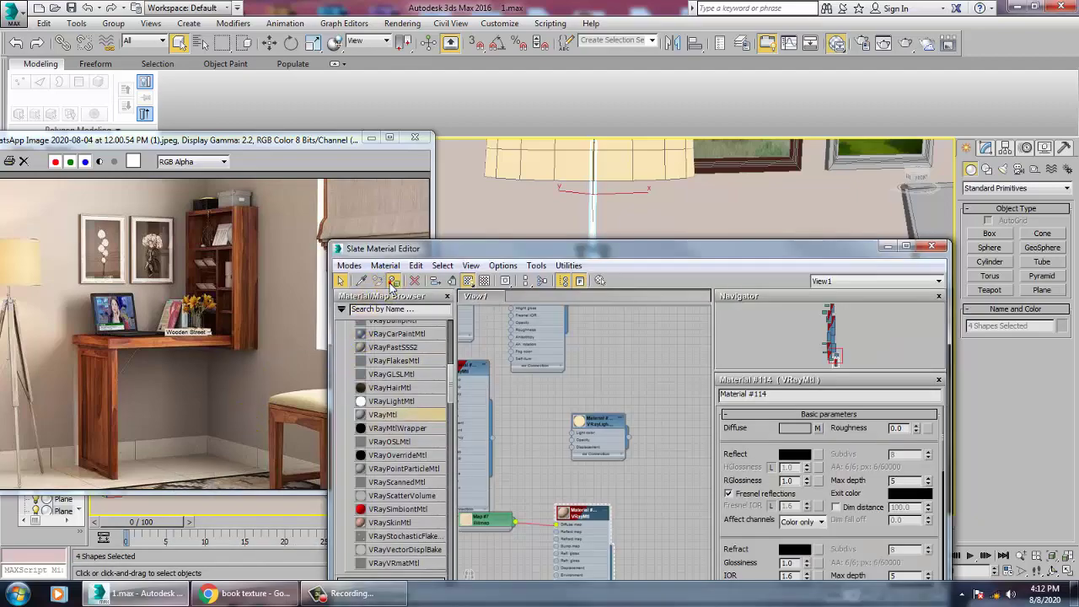
left_click(887, 246)
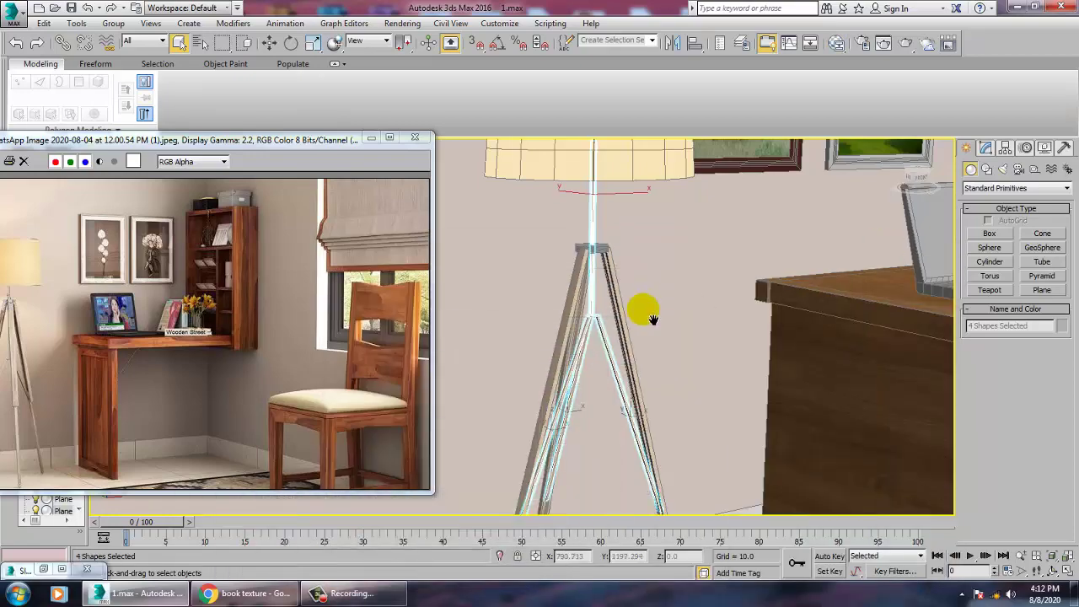
Step: Select the hub cylinder joining the tripod legs and create another VRayMtl beside the leg material
left_click(609, 258)
key("z")
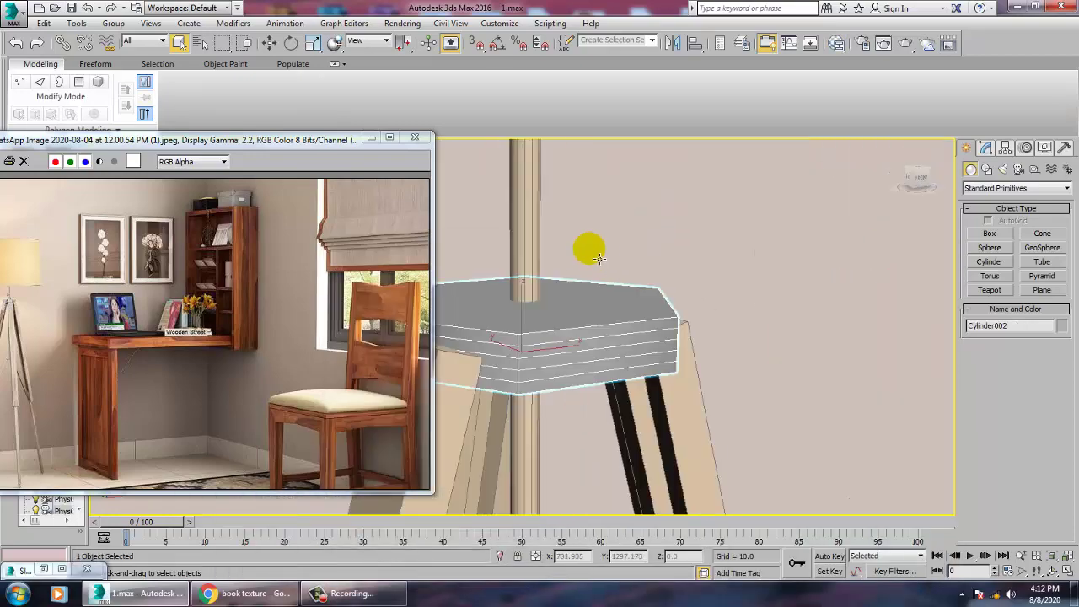
middle_click_drag(588, 247, 631, 349, "alt")
scroll(613, 347, "down", 4)
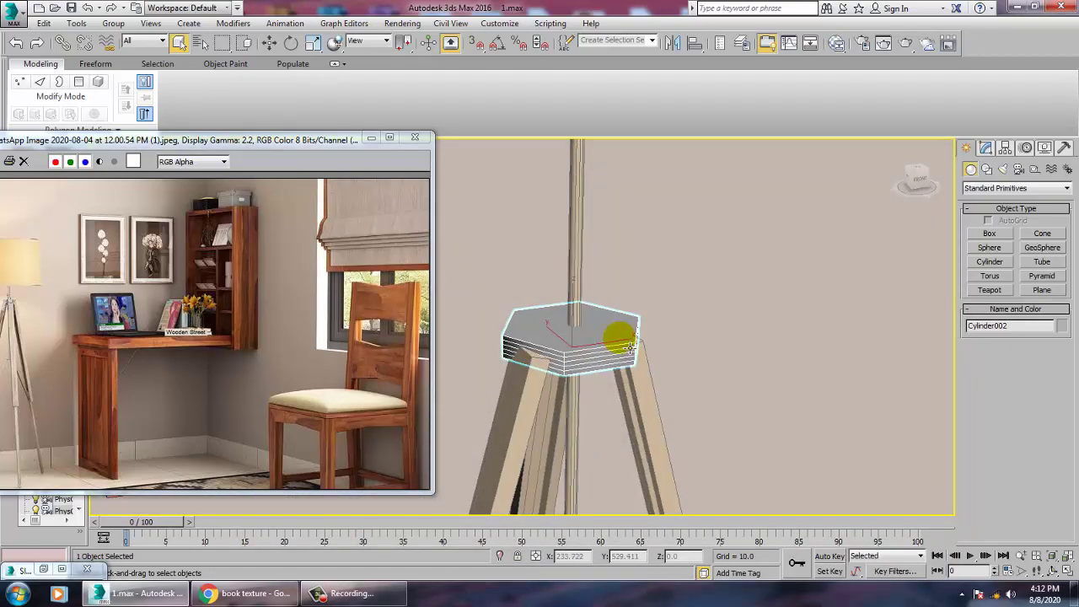
key("m")
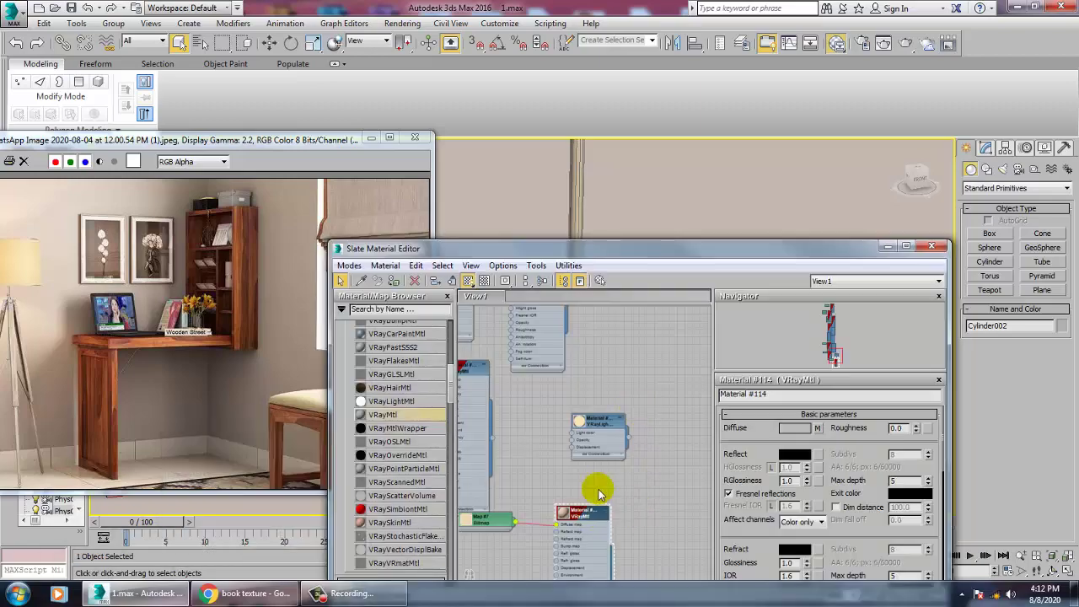
middle_click_drag(595, 489, 577, 395)
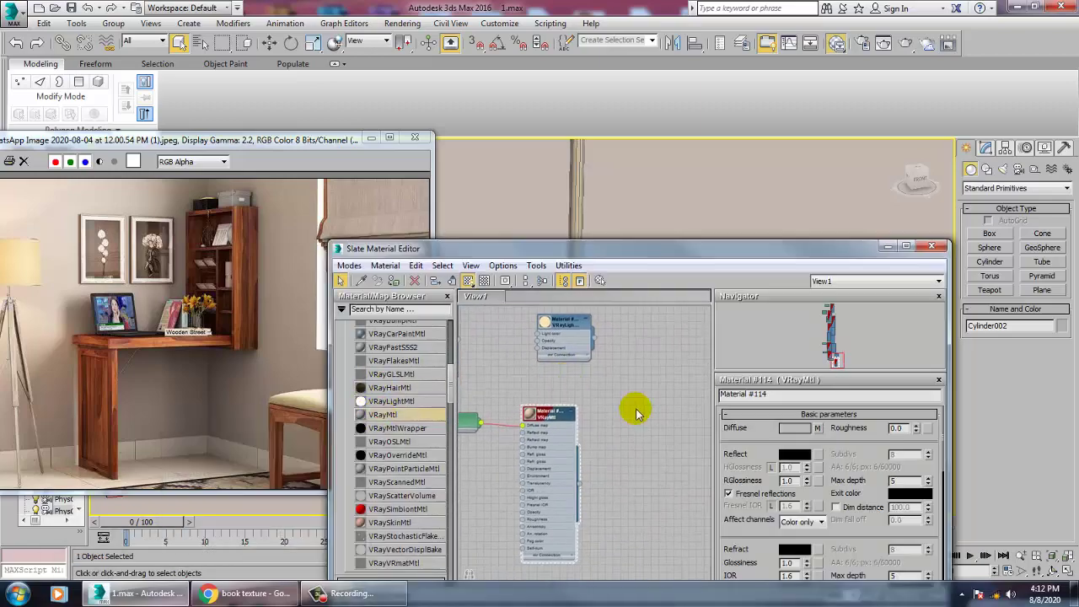
left_click_drag(636, 413, 634, 411)
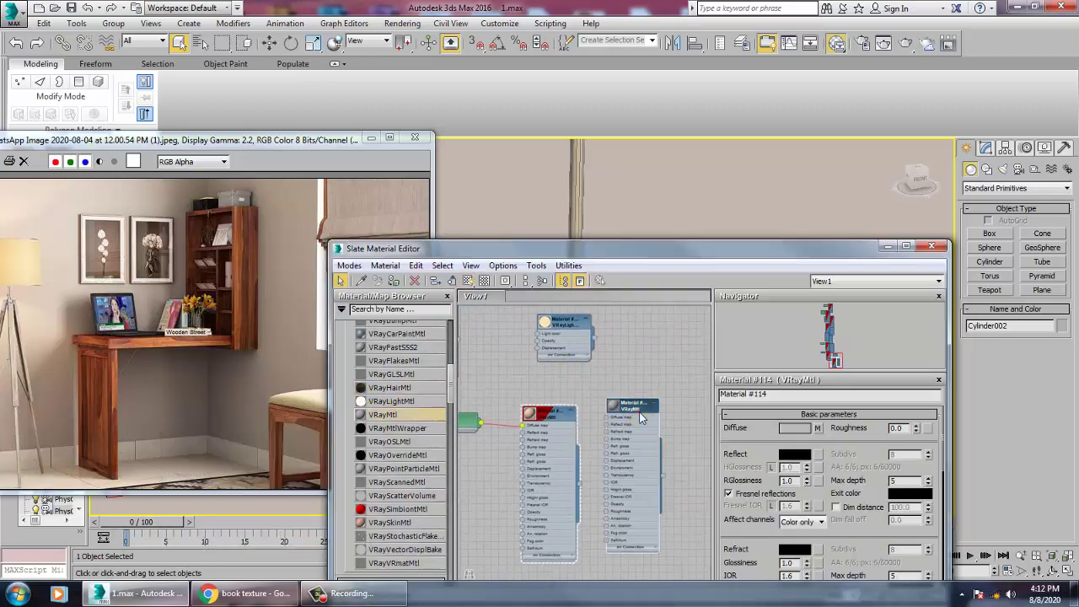
Step: Set the new material's diffuse color to gray value 200 and its reflection color to gray value 163
left_click(795, 430)
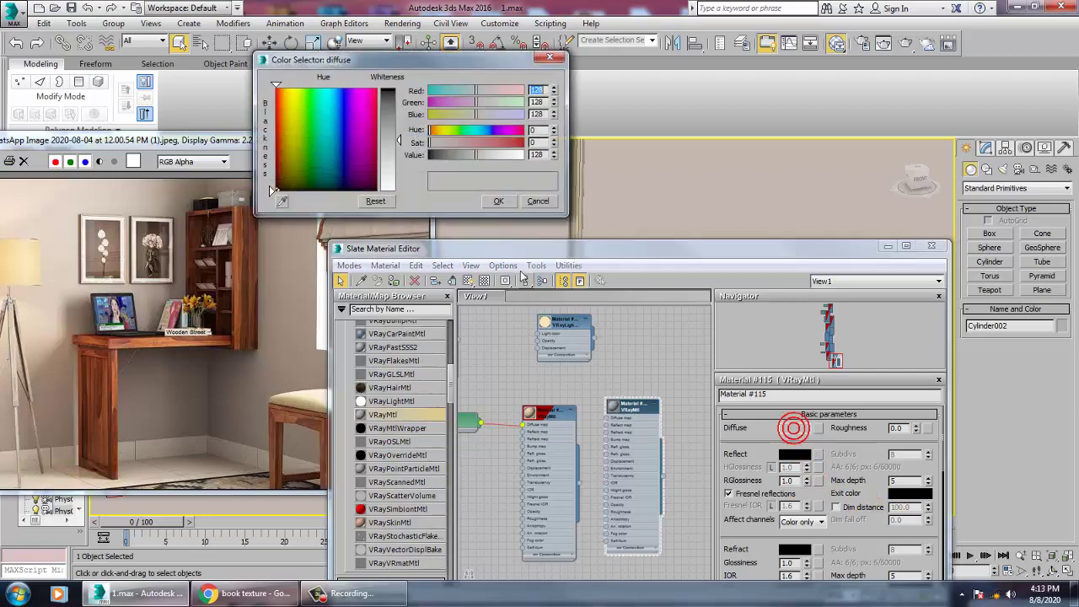
left_click_drag(394, 145, 395, 172)
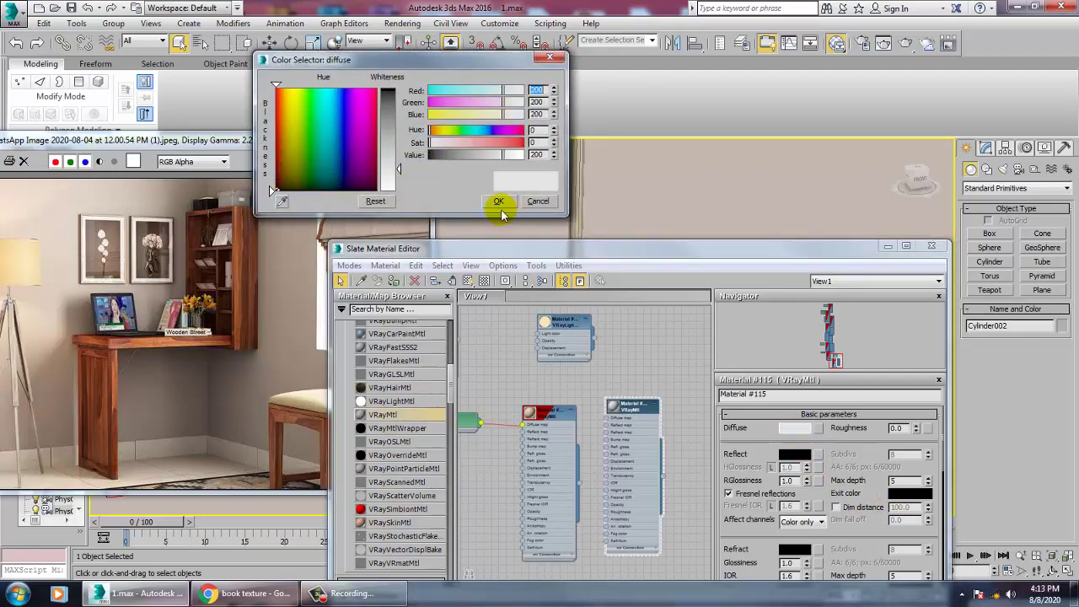
left_click(498, 201)
left_click(804, 456)
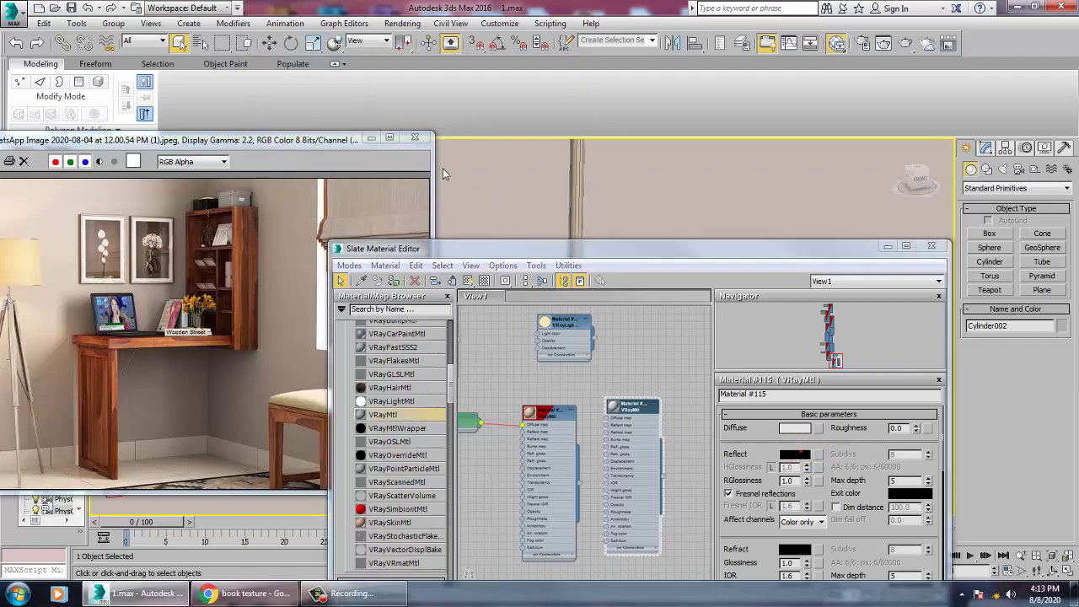
left_click_drag(393, 116, 393, 159)
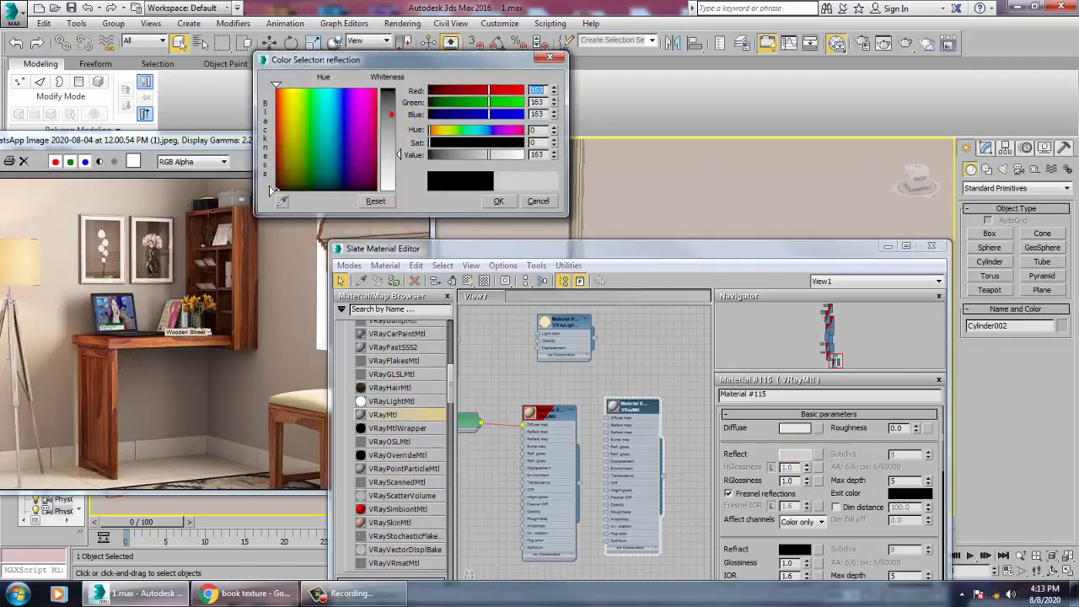
left_click(499, 202)
Step: Enlarge the material's preview, turn off Fresnel reflections and set its reflection glossiness to 0.75
left_click(614, 407)
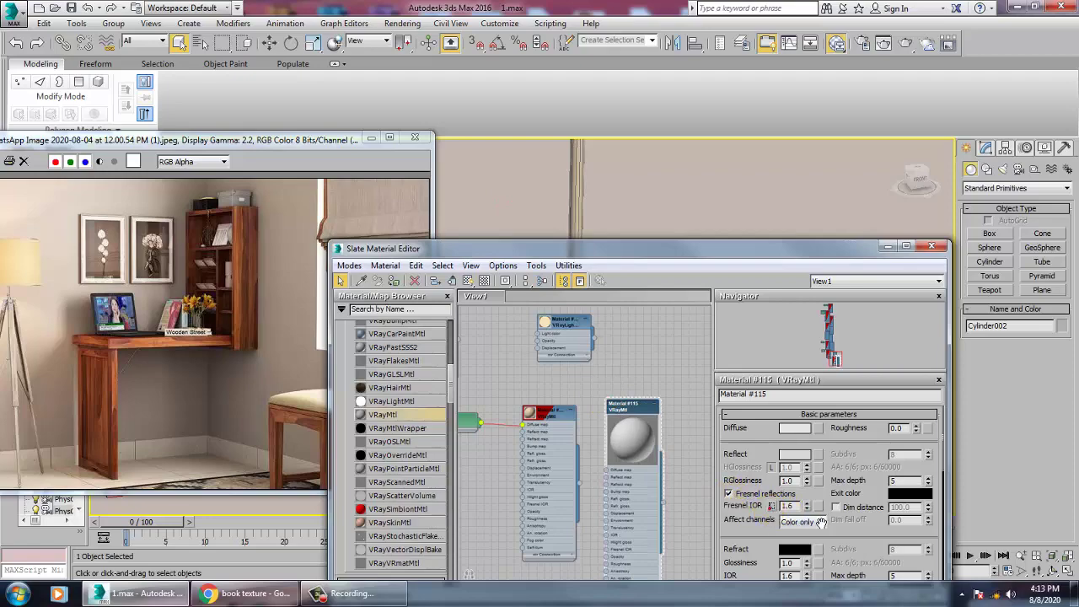
left_click_drag(808, 510, 824, 534)
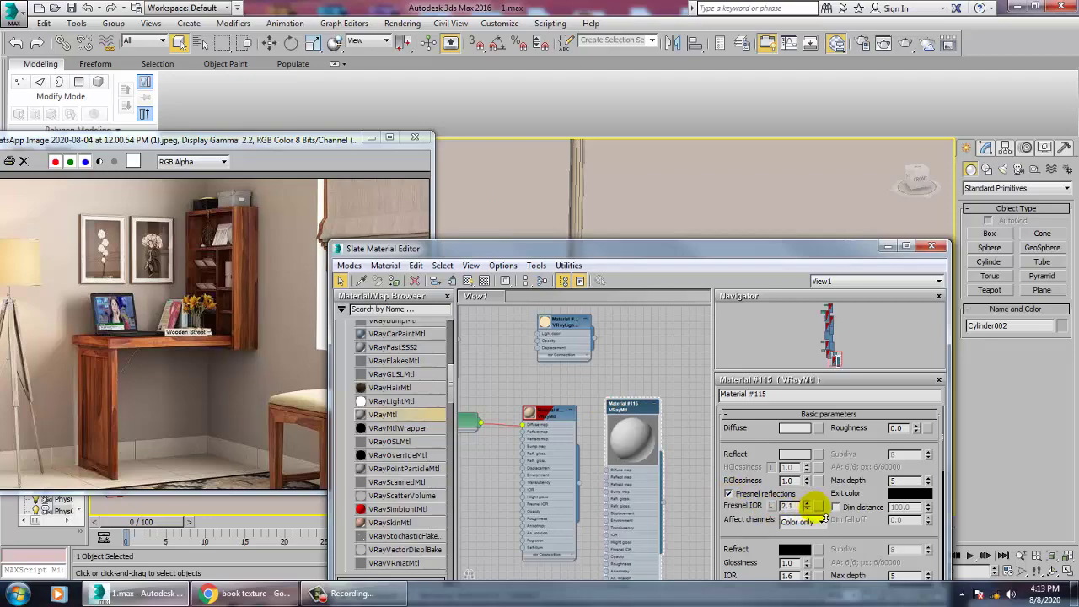
right_click(806, 506)
left_click_drag(818, 495, 821, 503)
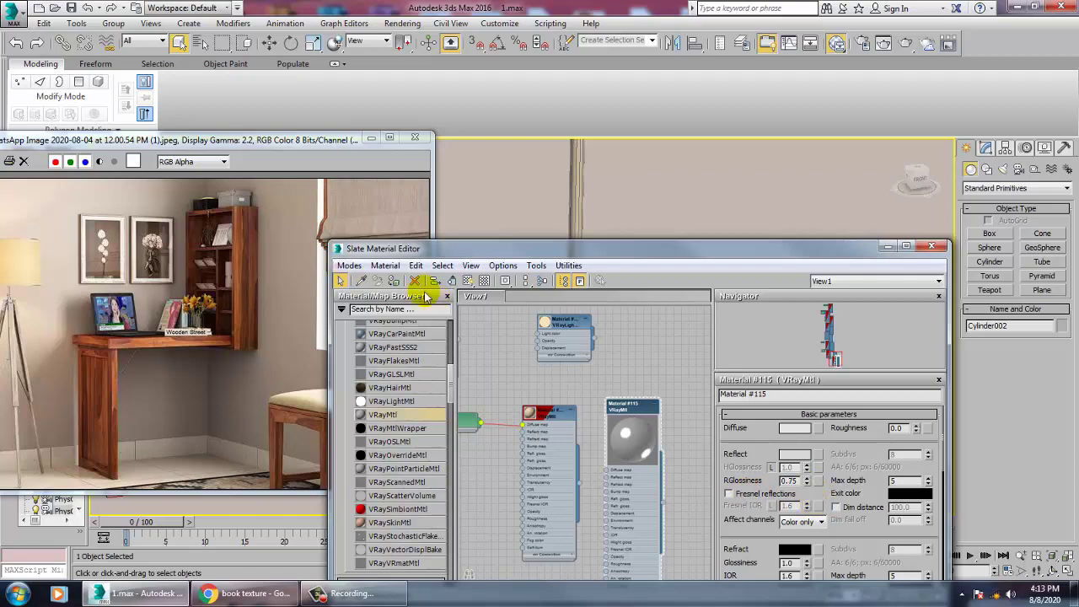
Step: Apply the gray reflective material to the hub, show it in the viewport and rename it metallic
left_click(466, 279)
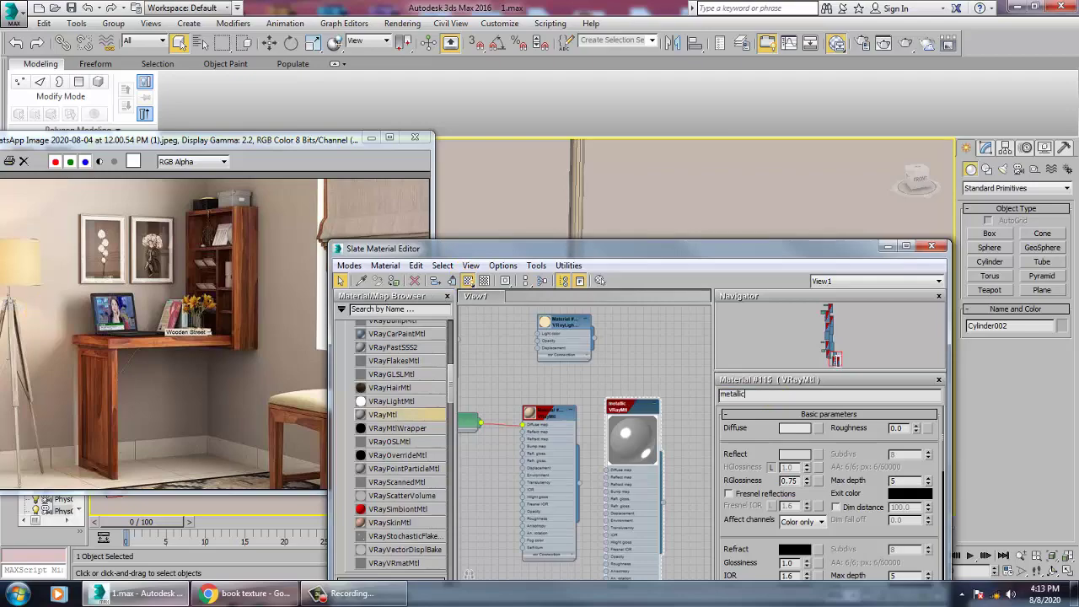
Step: Select the flat rug box on the floor in front of the desk and create a new VRayMtl for it
left_click(886, 248)
scroll(629, 376, "down", 10)
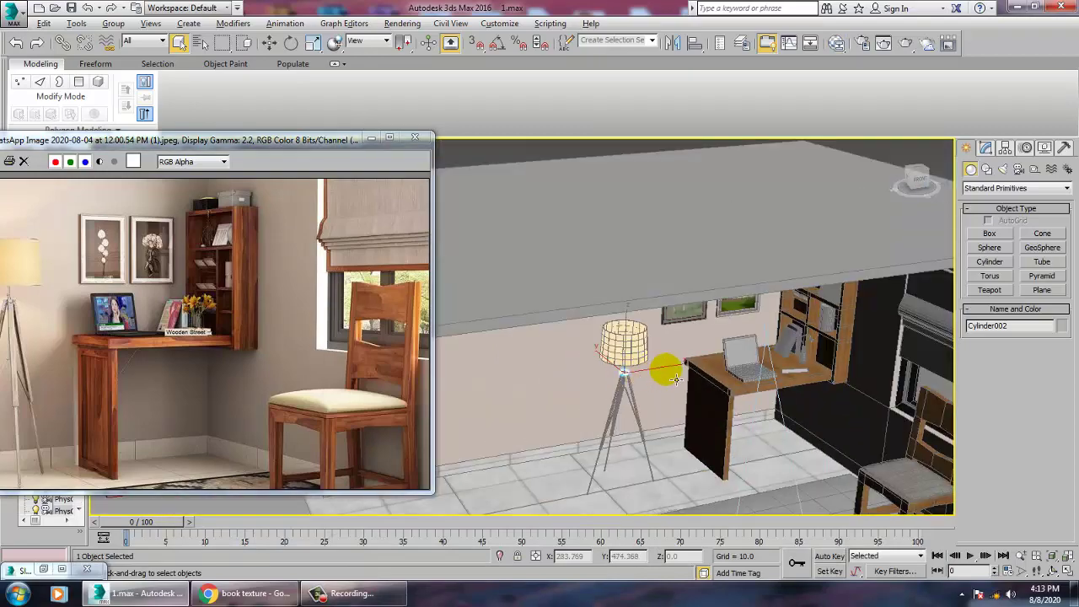
middle_click_drag(676, 379, 667, 396, "alt")
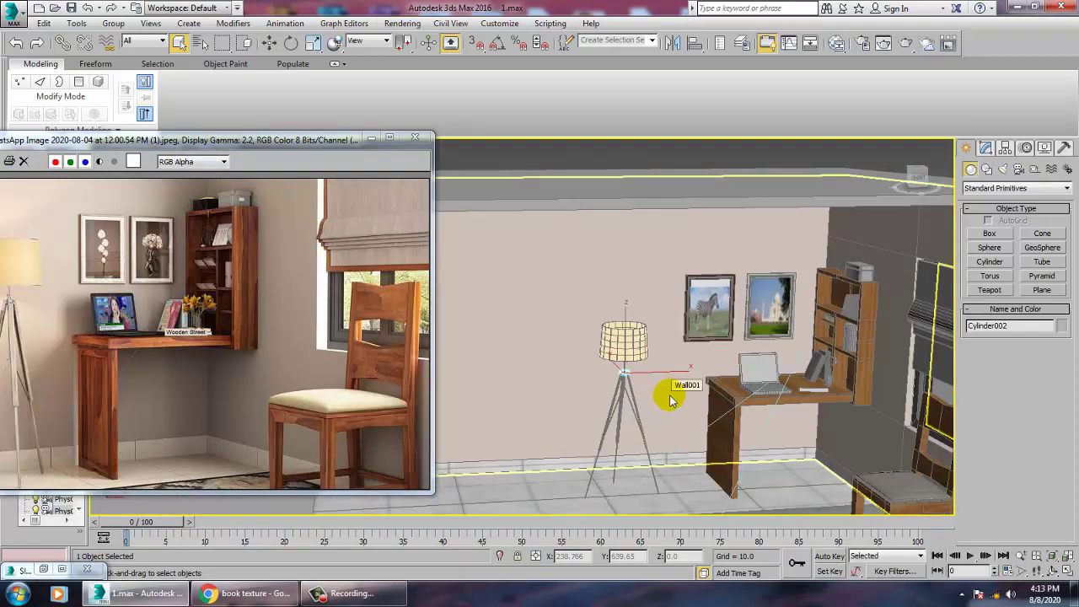
middle_click_drag(829, 461, 687, 362)
scroll(733, 347, "down", 3)
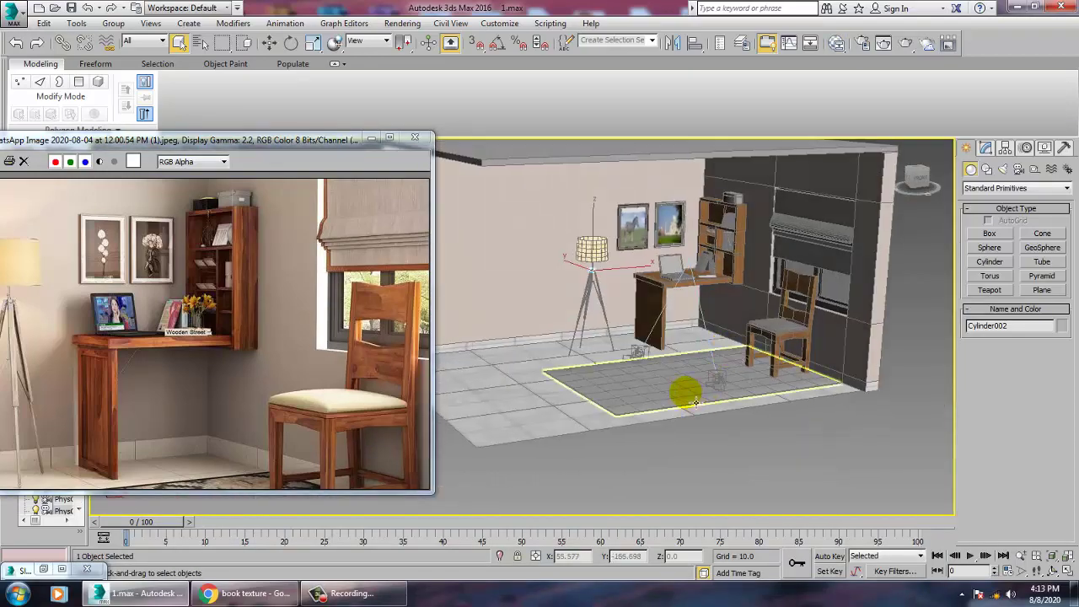
left_click(695, 403)
scroll(694, 393, "up", 5)
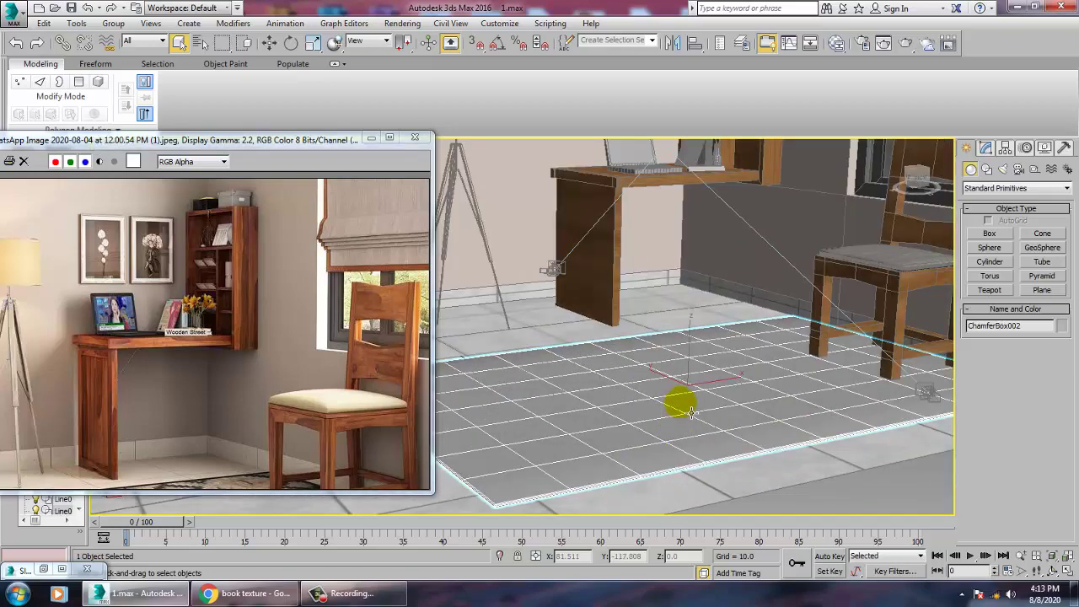
key("m")
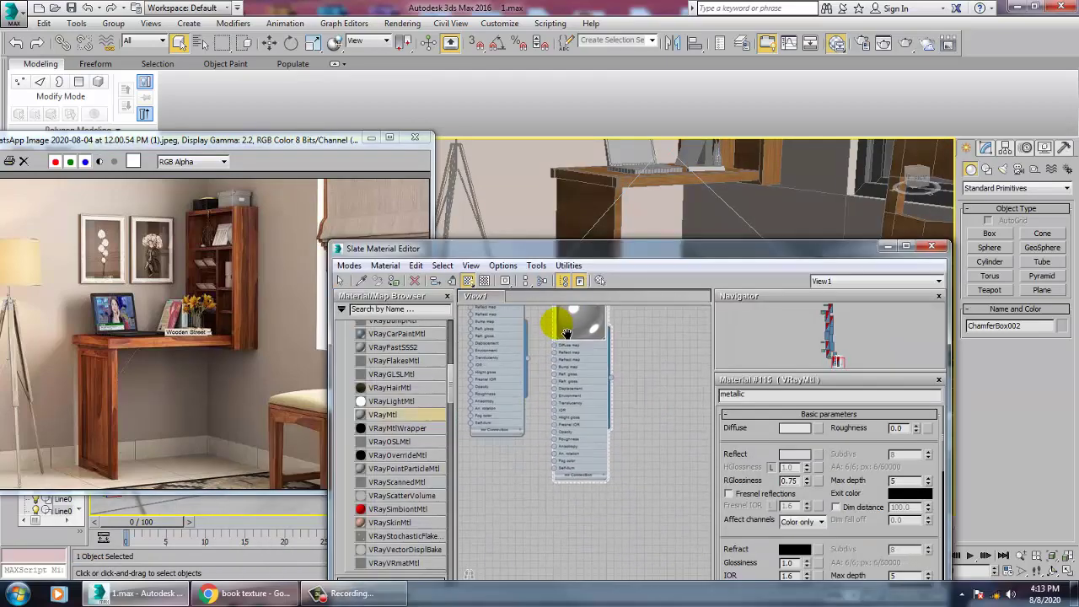
left_click_drag(515, 474, 512, 475)
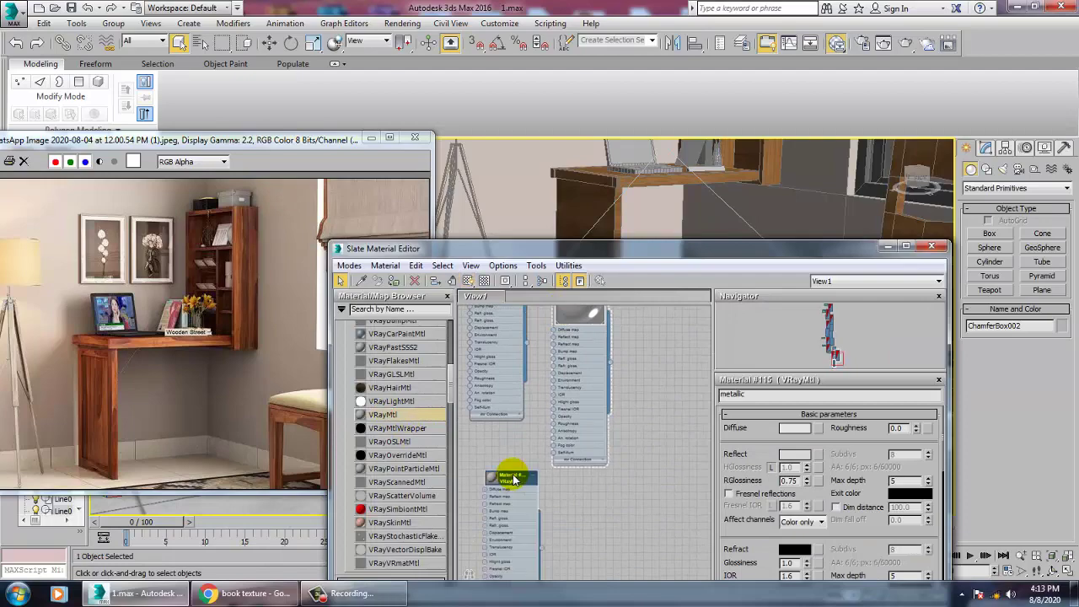
double_click(512, 479)
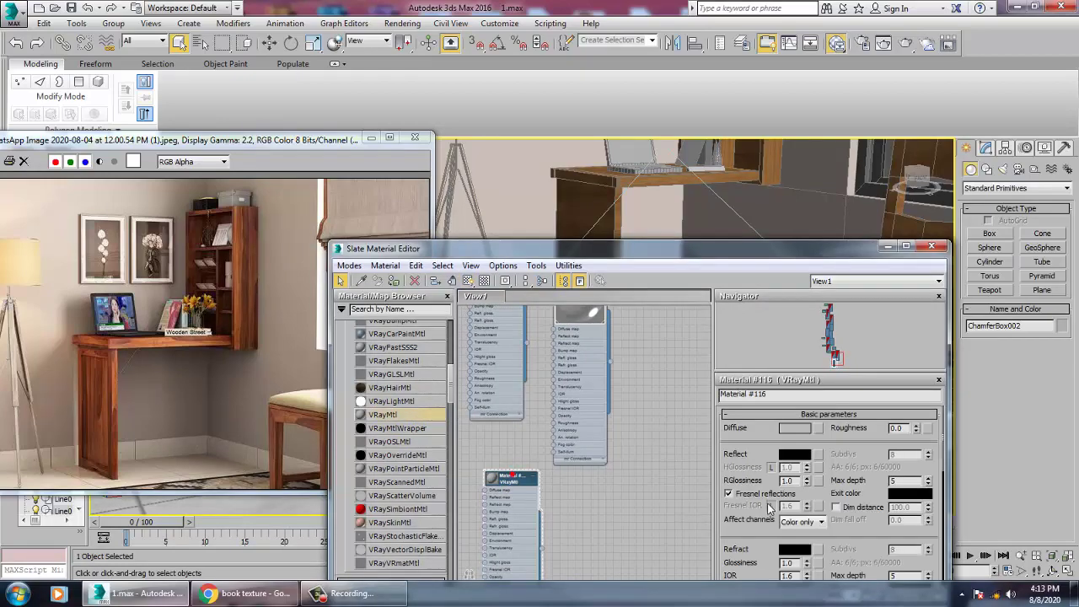
Step: Load the oriental-persian-carpet-texture_40015-242 bitmap as the material's diffuse map and apply the material to the rug
left_click(820, 430)
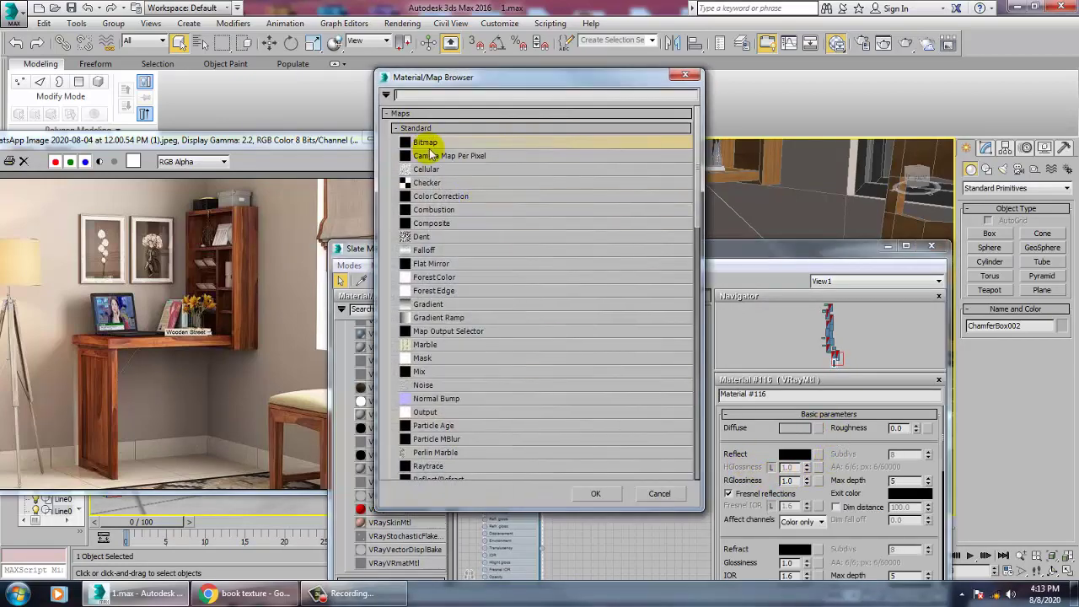
double_click(425, 143)
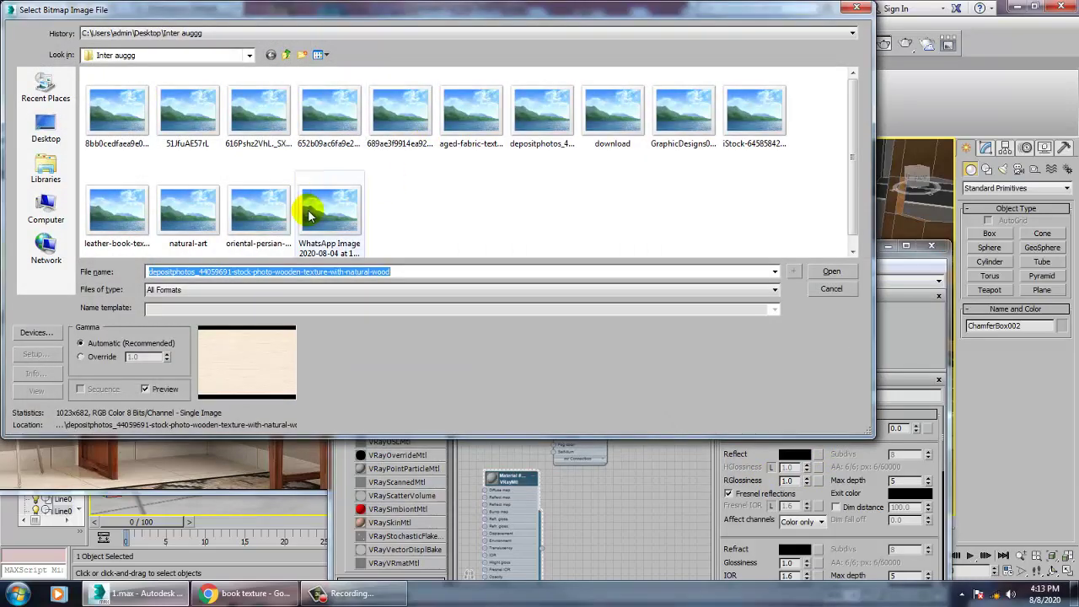
left_click(281, 217)
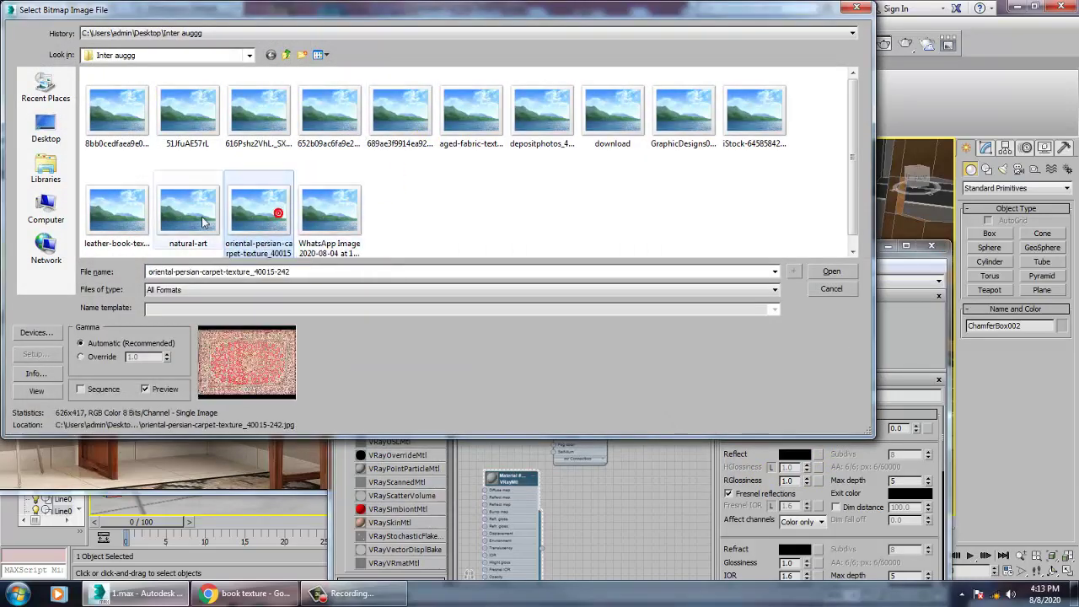
double_click(261, 226)
left_click(397, 284)
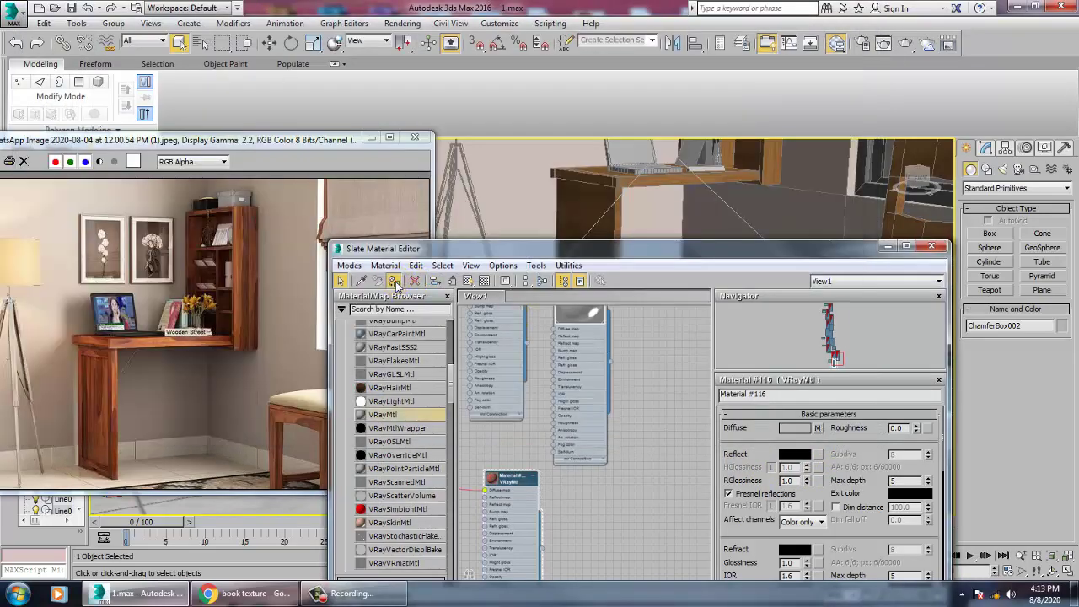
left_click(890, 249)
scroll(734, 464, "up", 5)
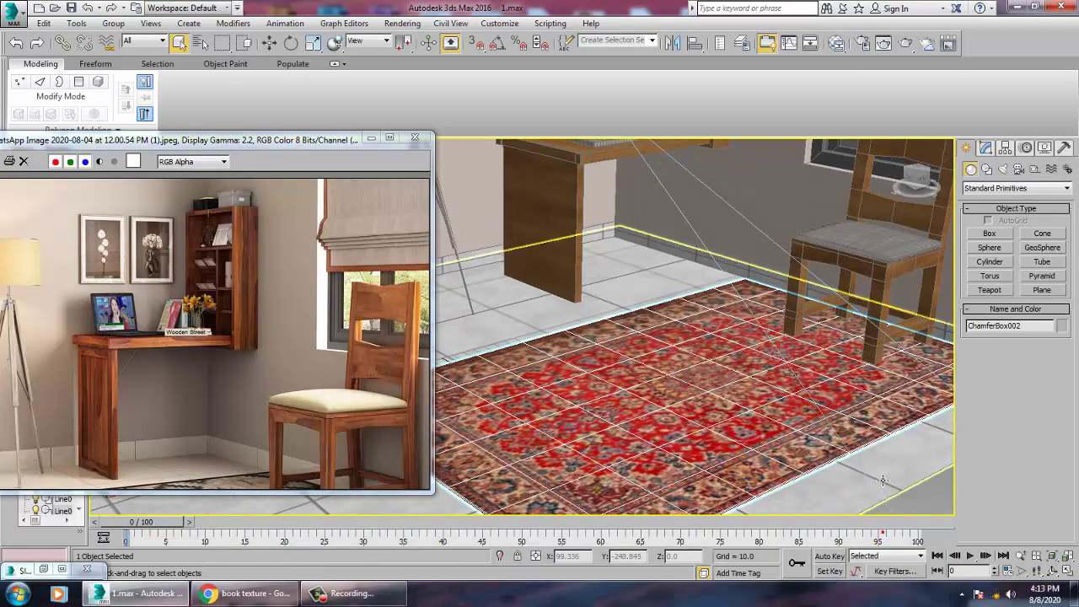
middle_click_drag(871, 477, 859, 475)
scroll(856, 474, "down", 8)
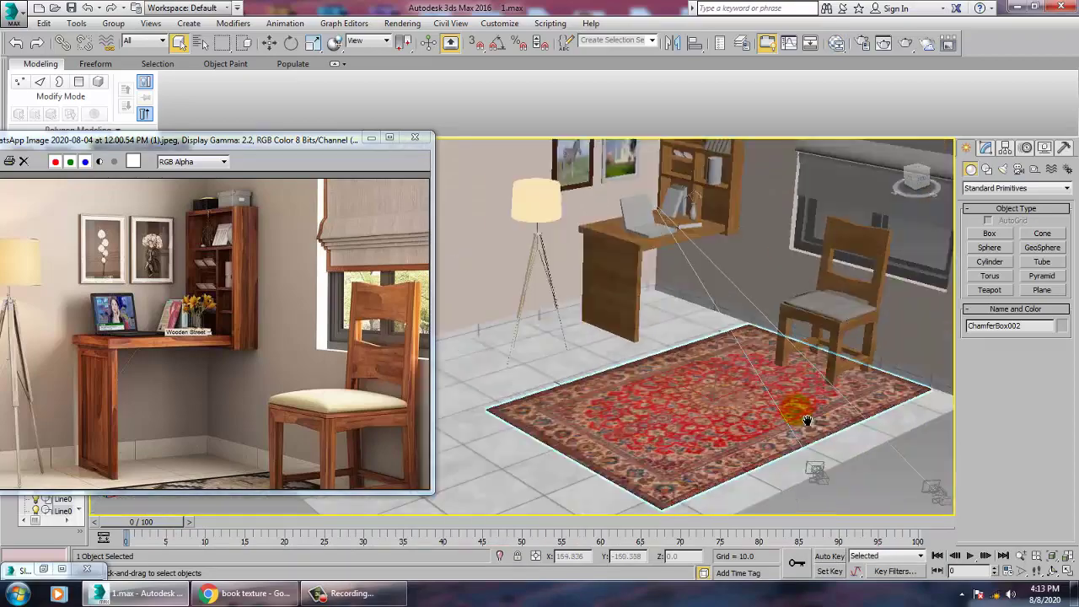
Step: Select the front book leaning beside the vase on the desk and create another VRayMtl next to the rug material
scroll(800, 416, "up", 5)
scroll(800, 417, "up", 6)
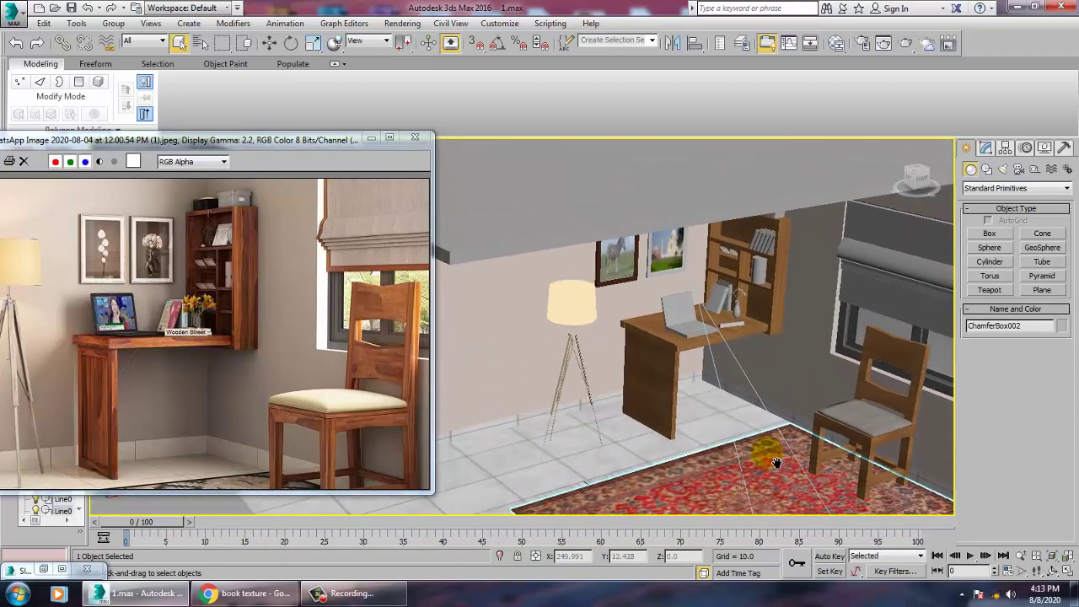
scroll(756, 407, "up", 3)
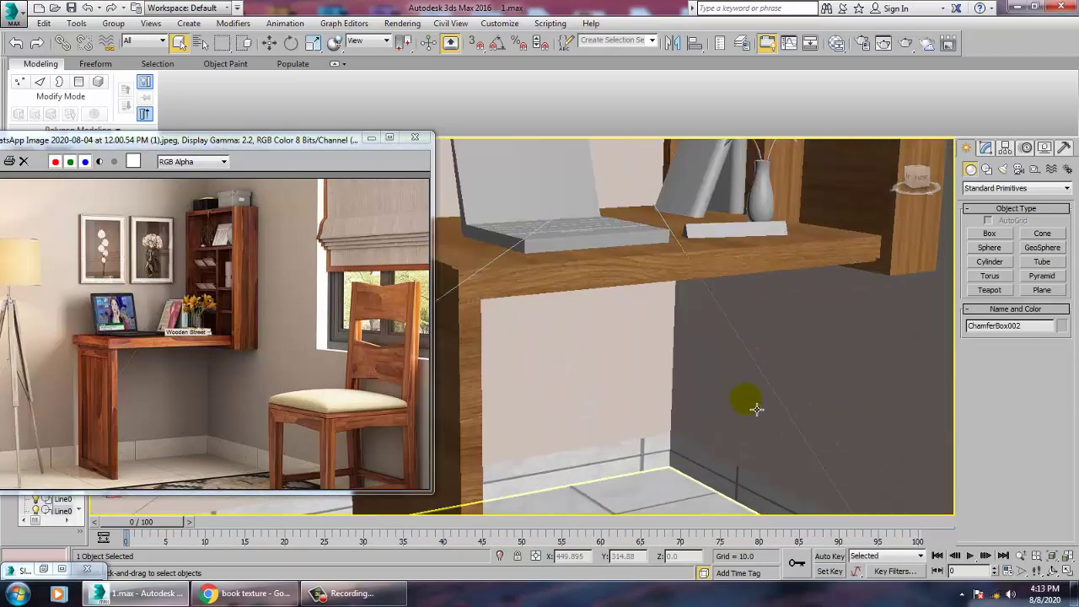
scroll(742, 393, "down", 3)
middle_click_drag(691, 360, 687, 471)
left_click(694, 450)
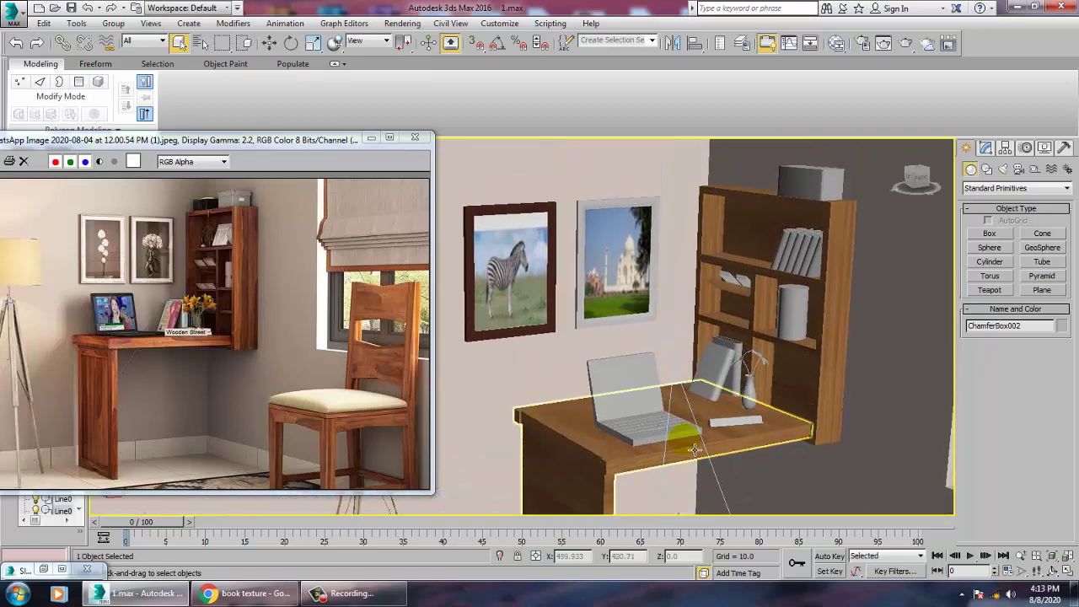
left_click(719, 378)
key("z")
middle_click_drag(719, 378, 656, 360, "alt")
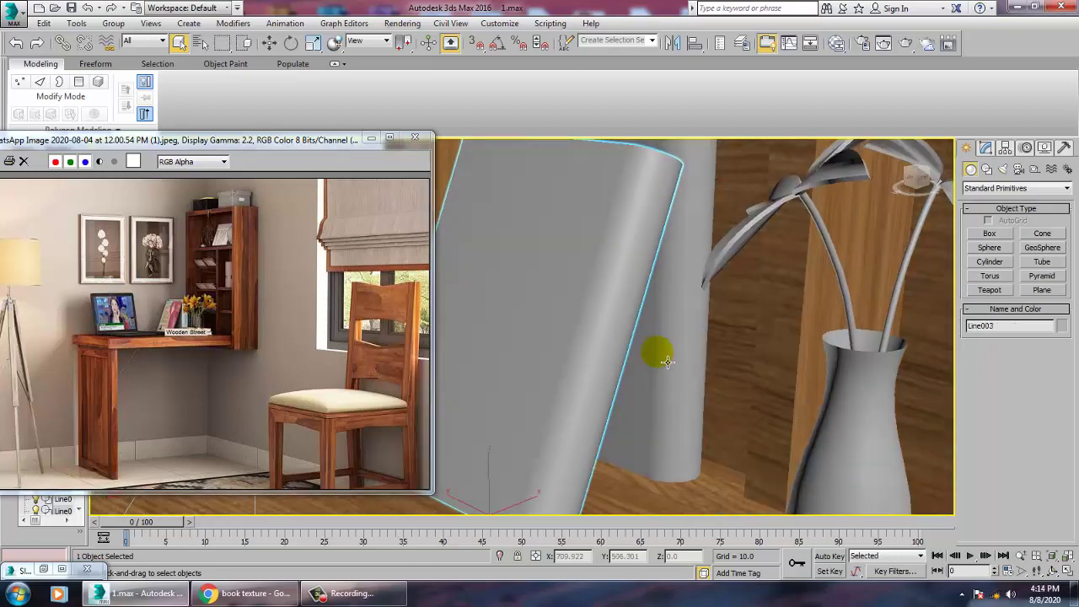
scroll(655, 361, "down", 4)
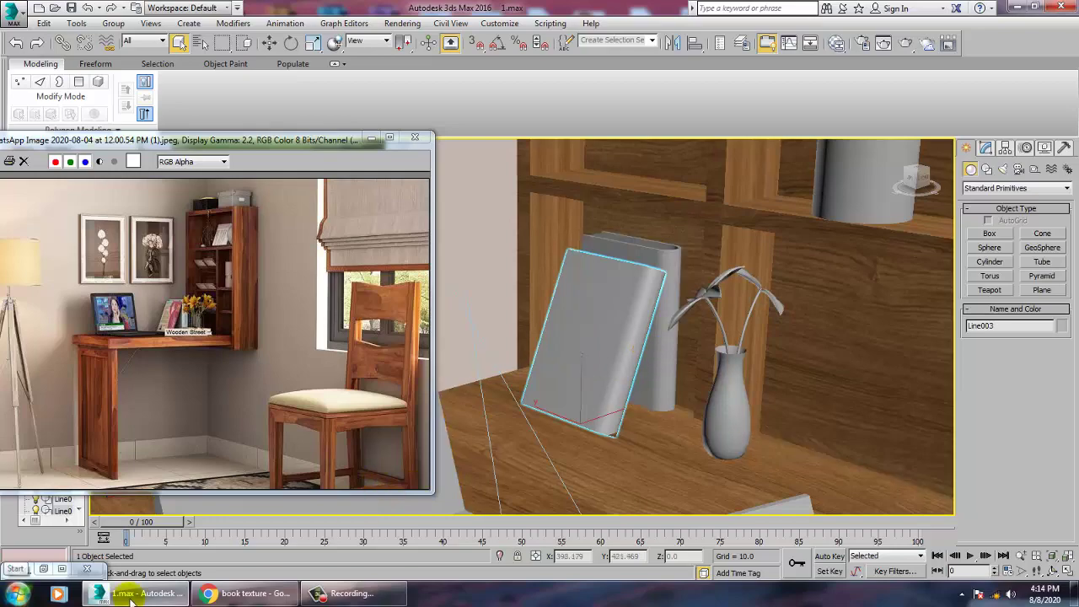
mouse_move(246, 595)
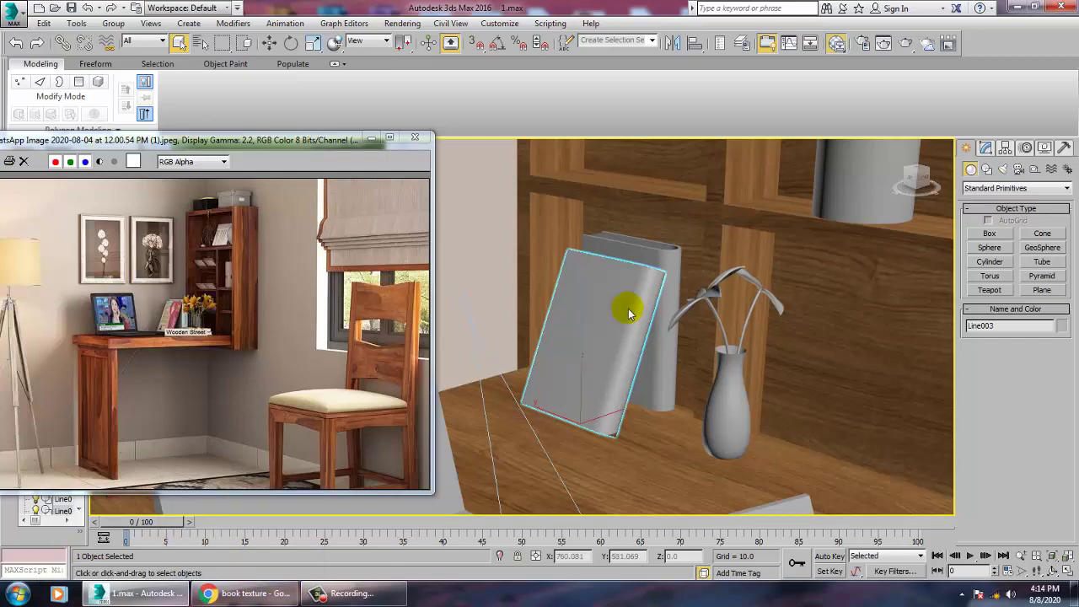
key("m")
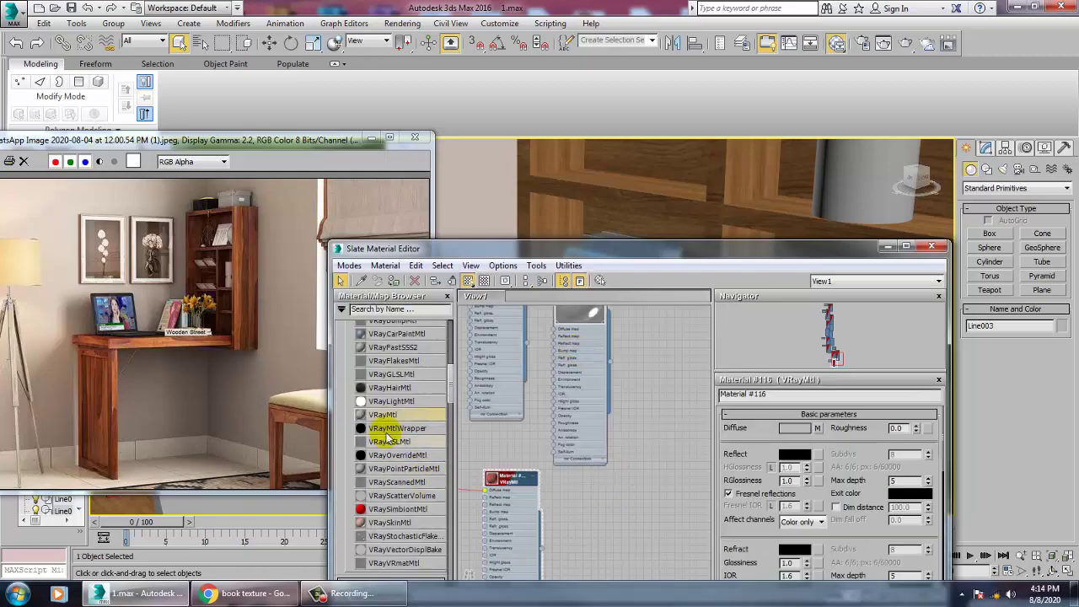
left_click_drag(597, 472, 599, 477)
double_click(613, 491)
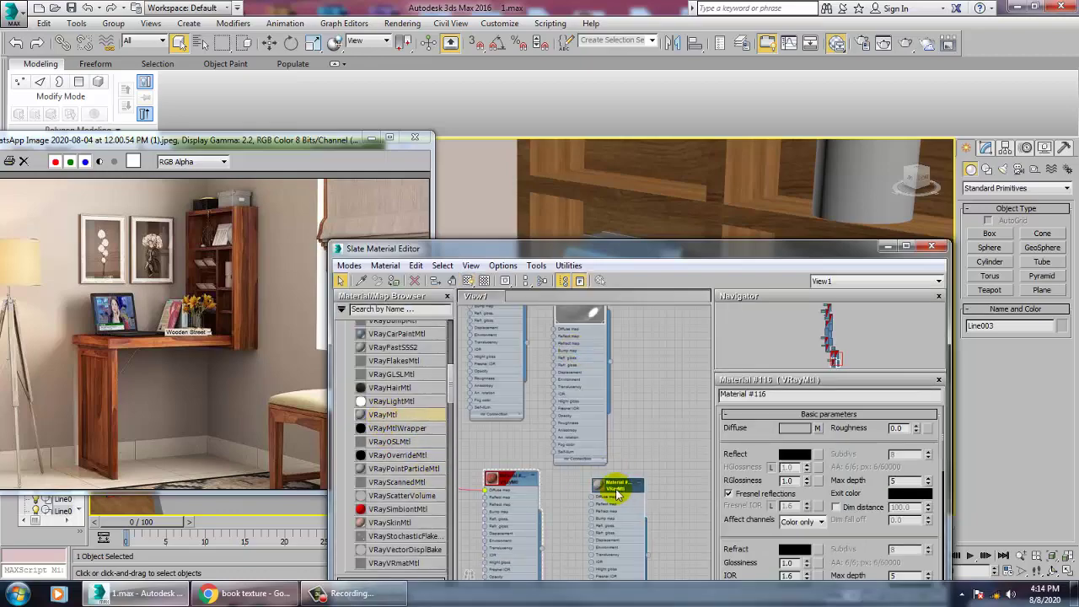
Step: Load the GraphicDesigns0025_2_download600 bitmap as the new material's diffuse map, apply it to the book and show it in the viewport
left_click(818, 428)
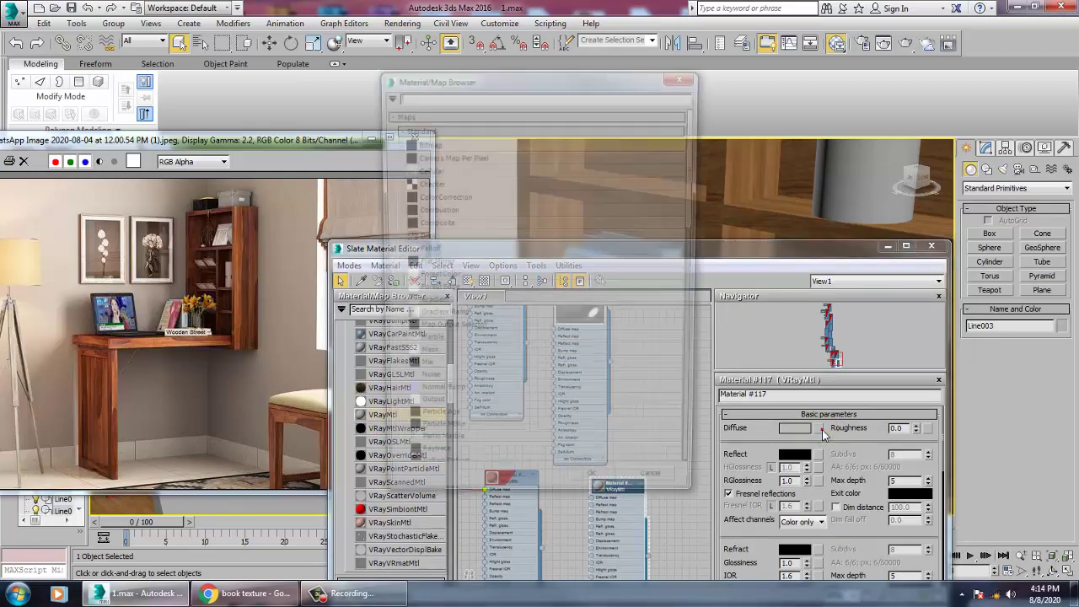
double_click(423, 145)
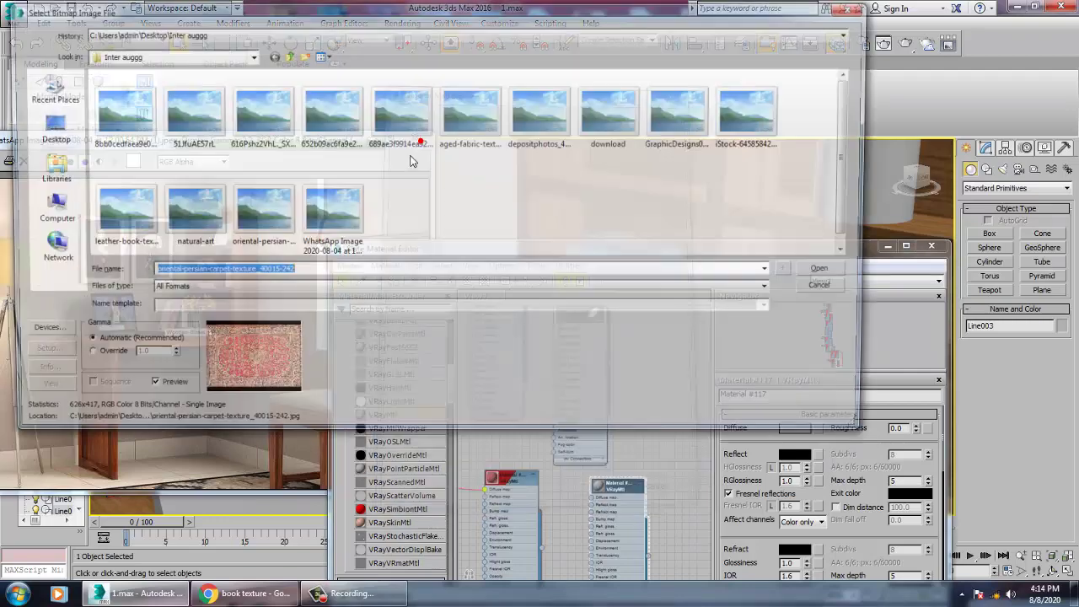
left_click(324, 206)
left_click(253, 212)
left_click(175, 218)
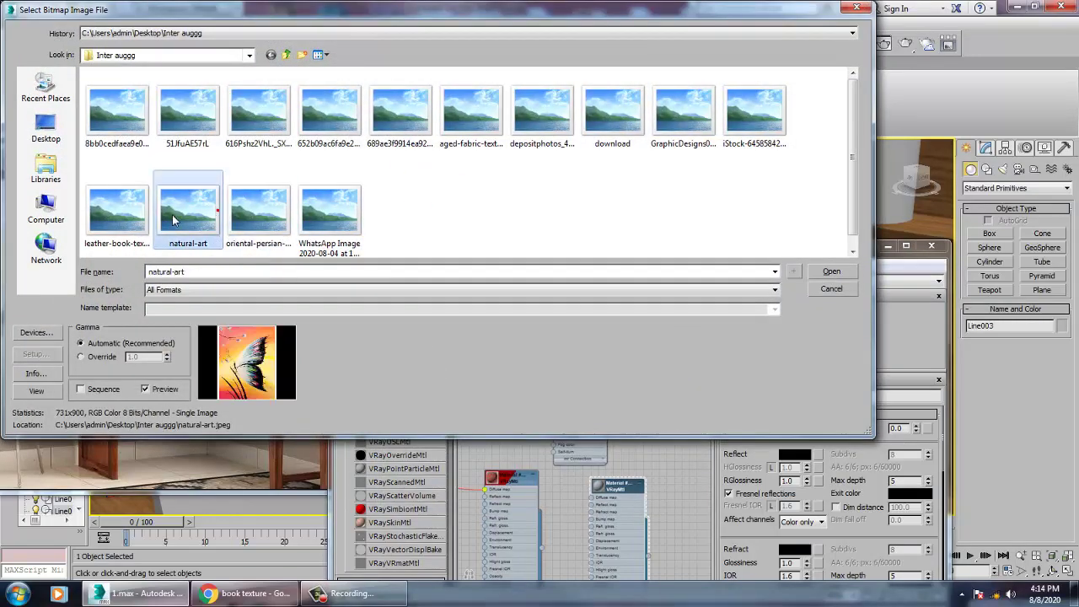
left_click(121, 211)
left_click(118, 114)
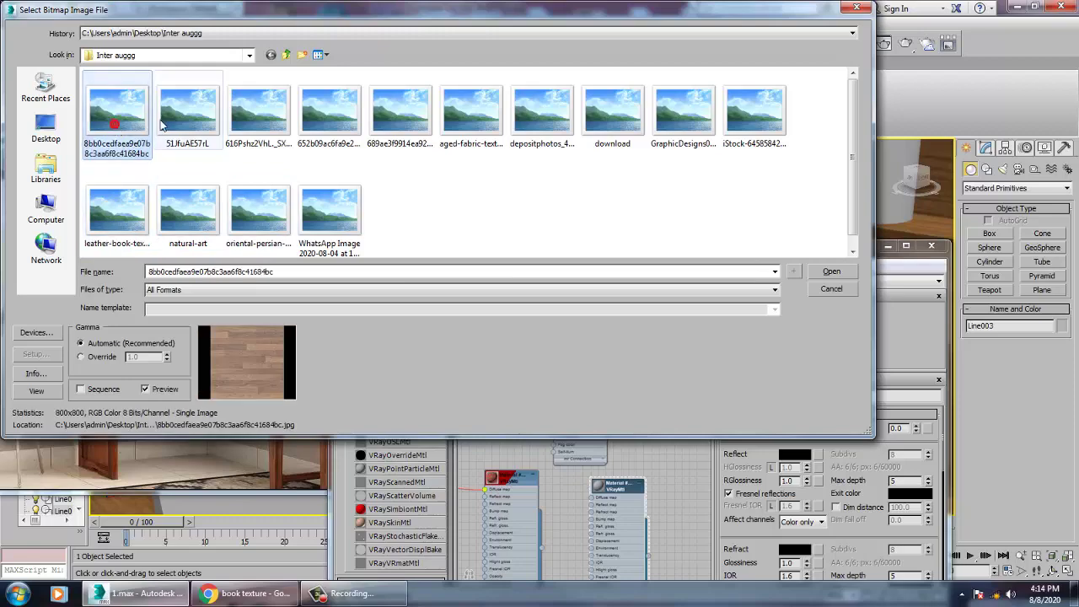
left_click(163, 118)
left_click(728, 110)
left_click(687, 110)
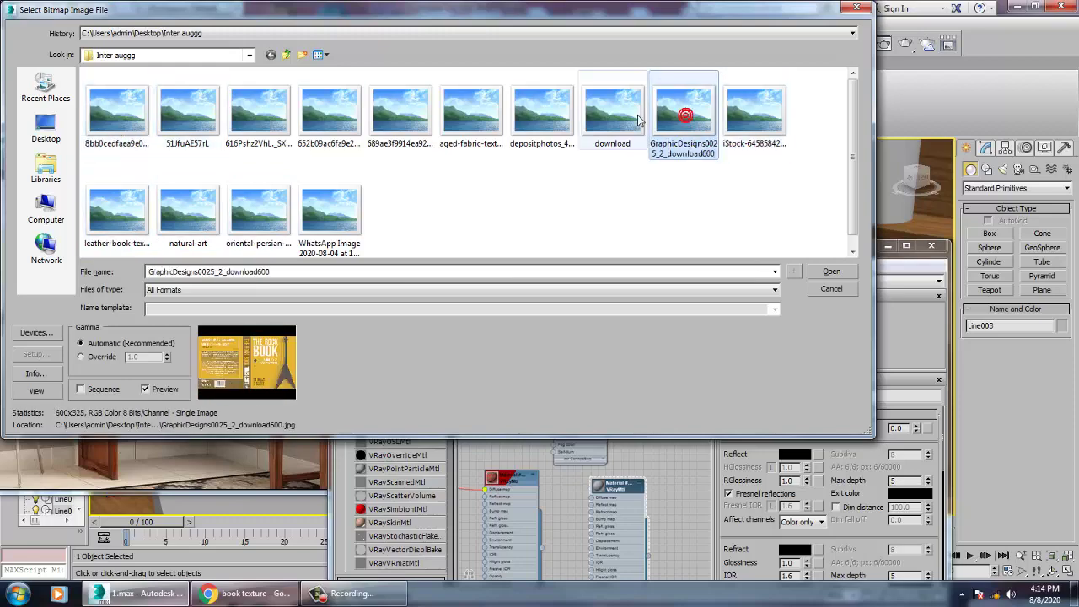
double_click(699, 118)
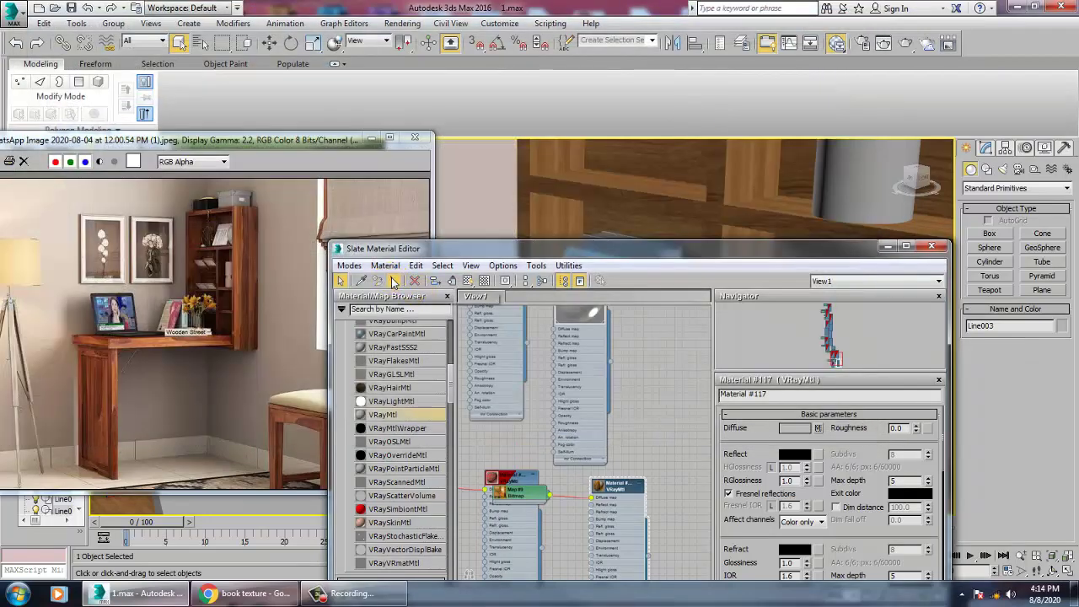
left_click(467, 281)
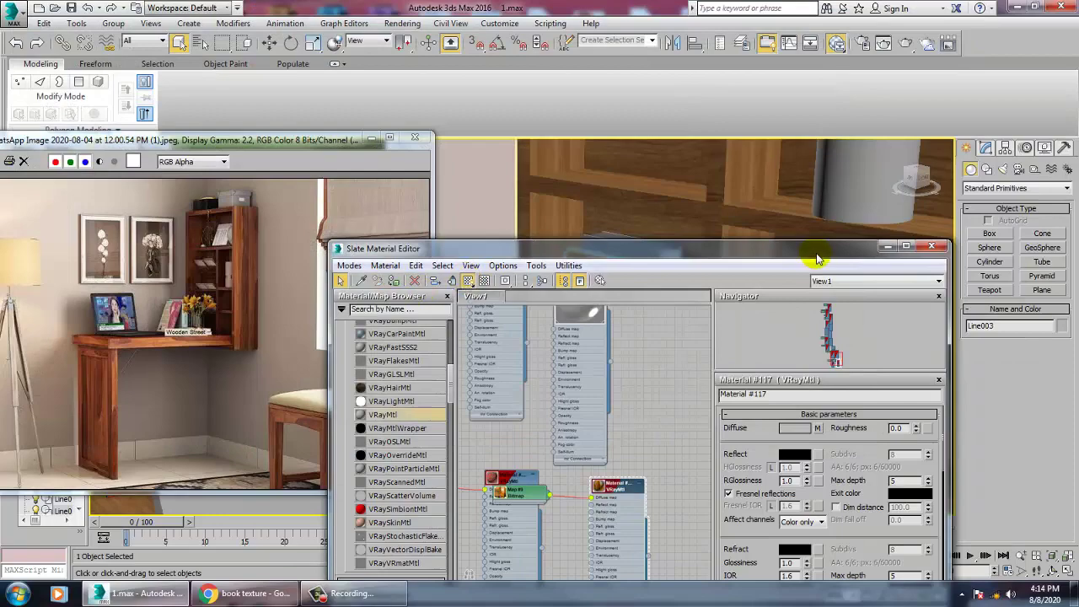
Step: Add a UVW Map modifier to the leaning book and set its mapping to Box
left_click_drag(816, 259, 259, 239)
left_click(985, 147)
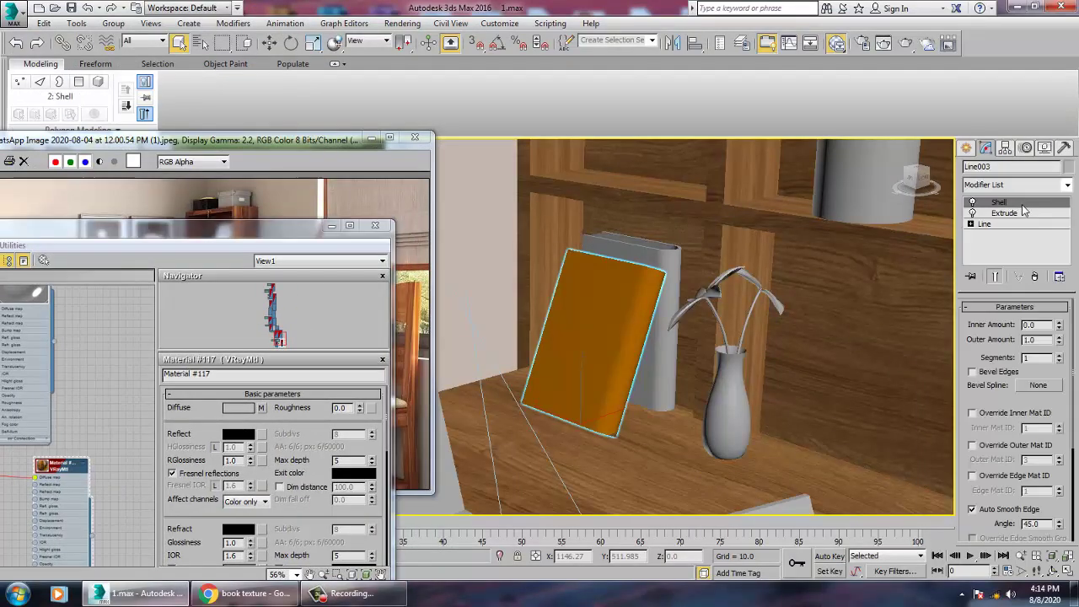
left_click(1018, 185)
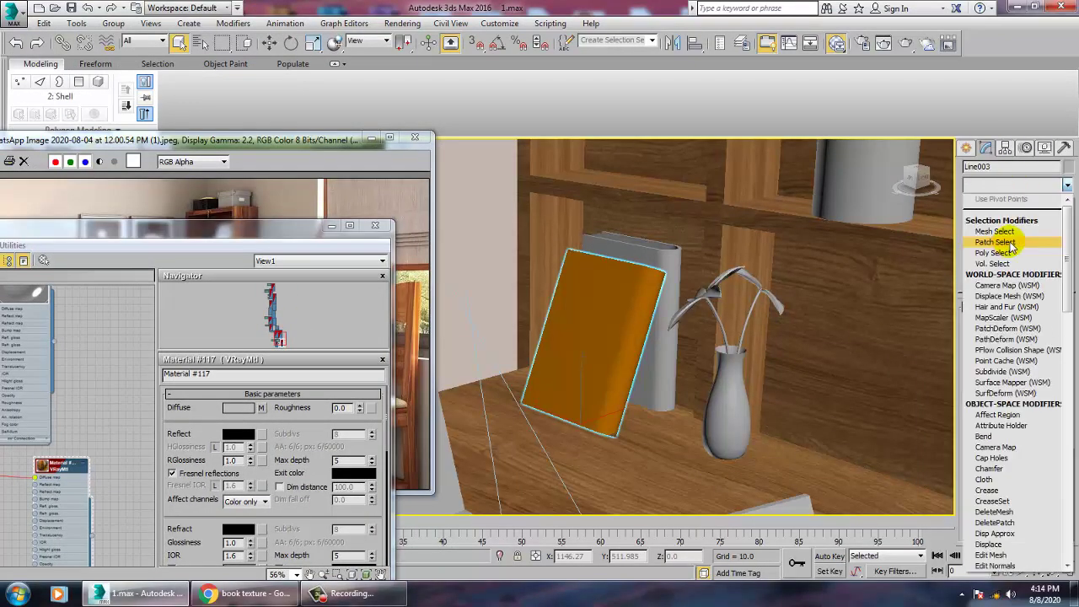
scroll(1014, 243, "down", 10)
left_click(1020, 448)
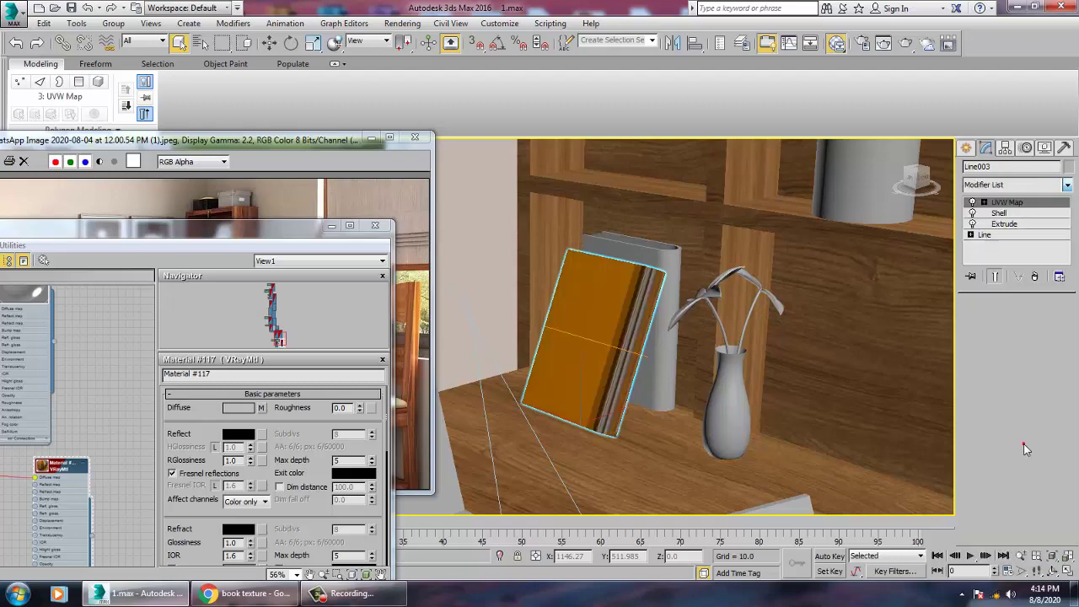
left_click(1001, 385)
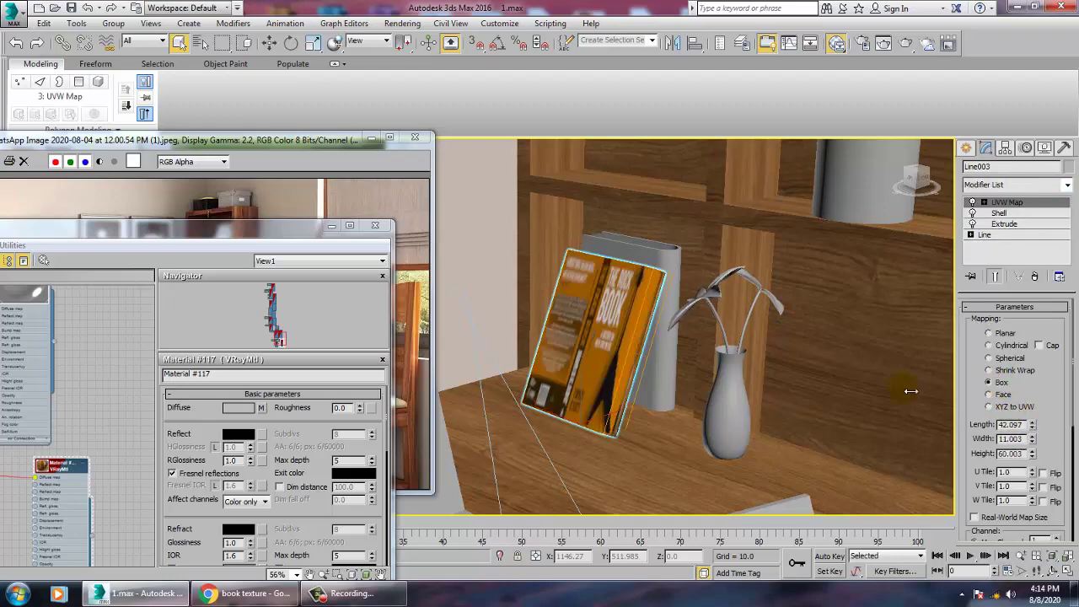
Step: Set the length of the book's UVW mapping to about 69 and flip the U tiling
middle_click_drag(649, 360, 617, 382, "alt")
scroll(629, 376, "up", 4)
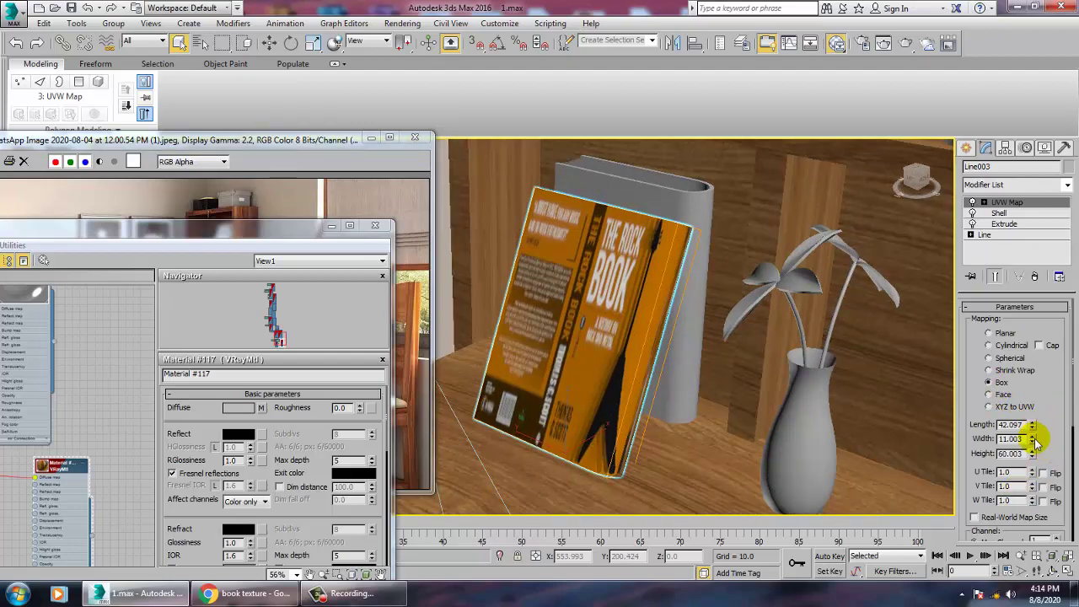
left_click_drag(1033, 440, 1031, 284)
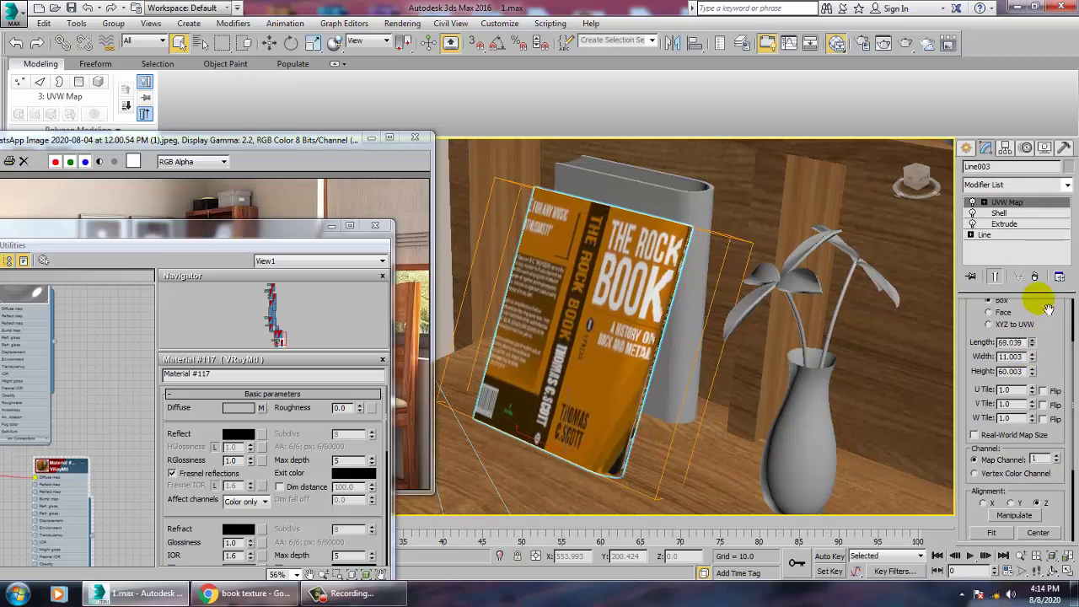
left_click(1044, 391)
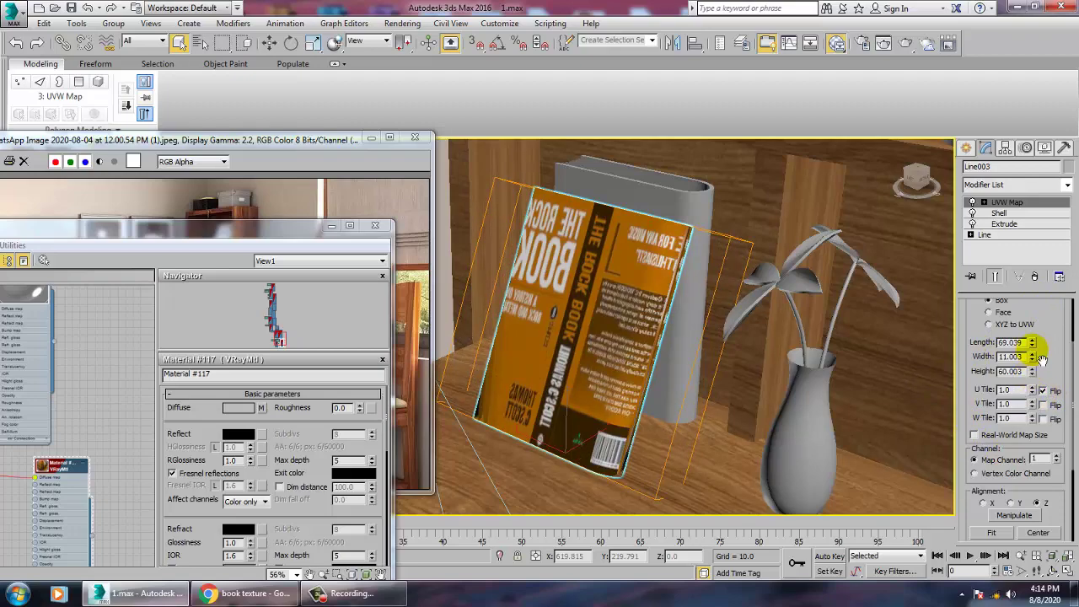
Step: Set the leaning book's UVW mapping length to about 86.3 and move its gizmo about 13.5 units in negative Y
mouse_move(1031, 342)
left_mouse_down()
mouse_move(1039, 327)
mouse_move(1037, 346)
left_mouse_up()
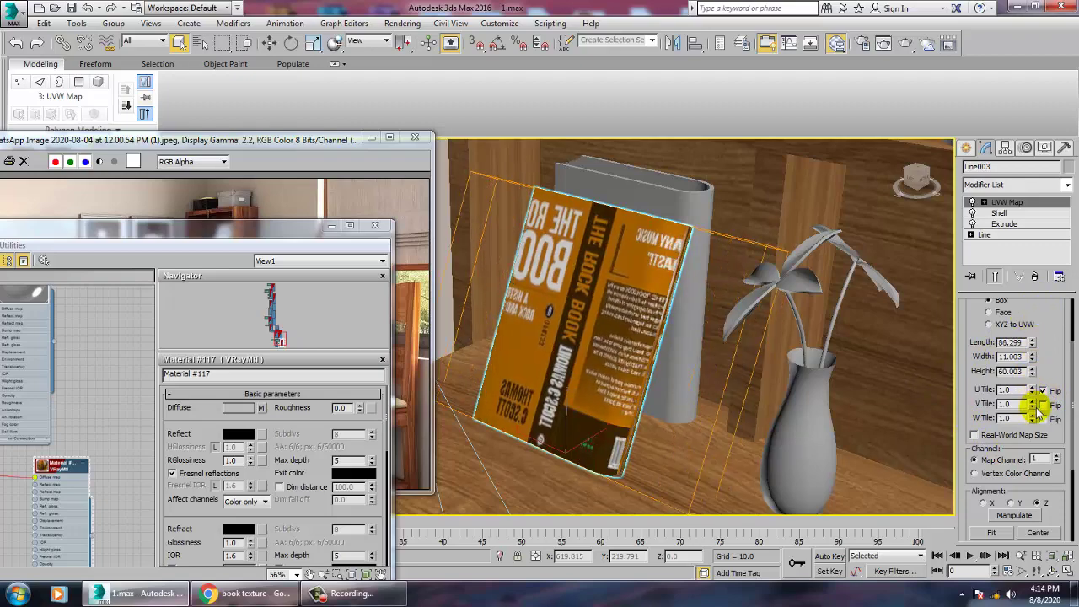
left_click(977, 235)
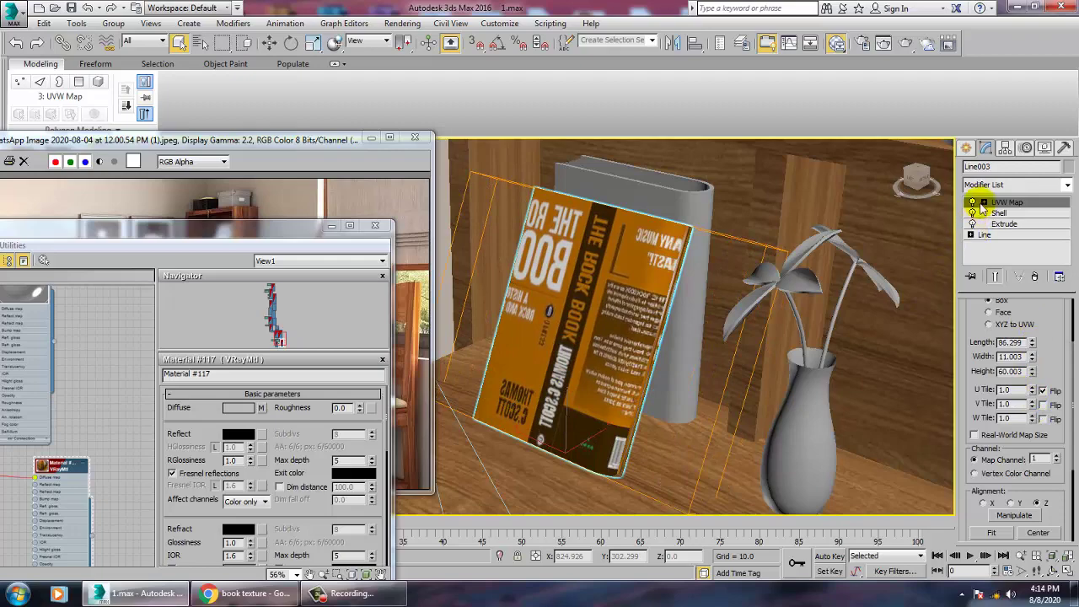
left_click(1008, 214)
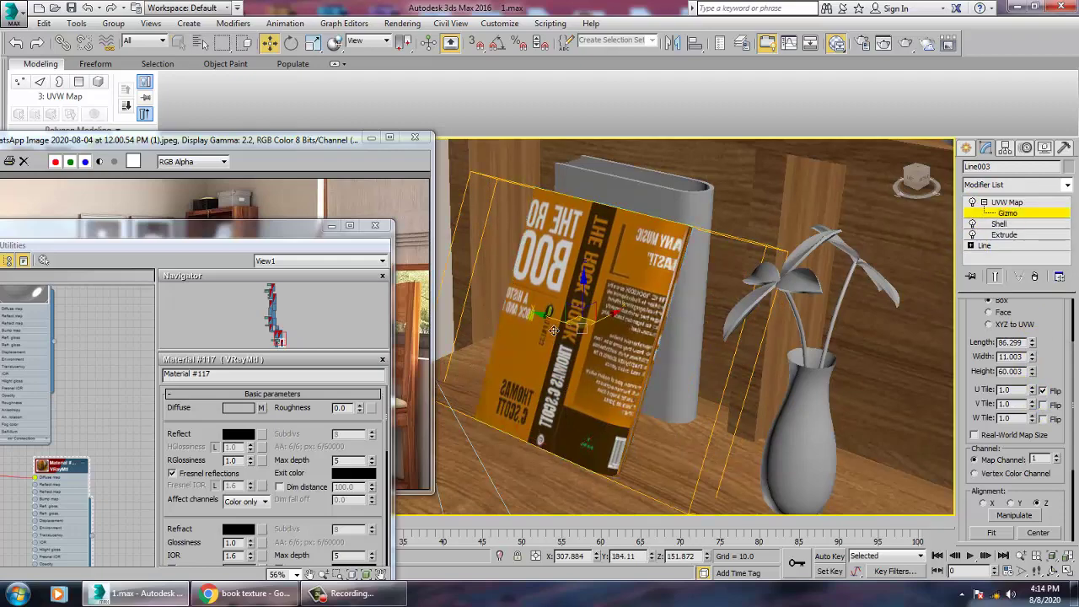
left_click_drag(567, 329, 625, 360)
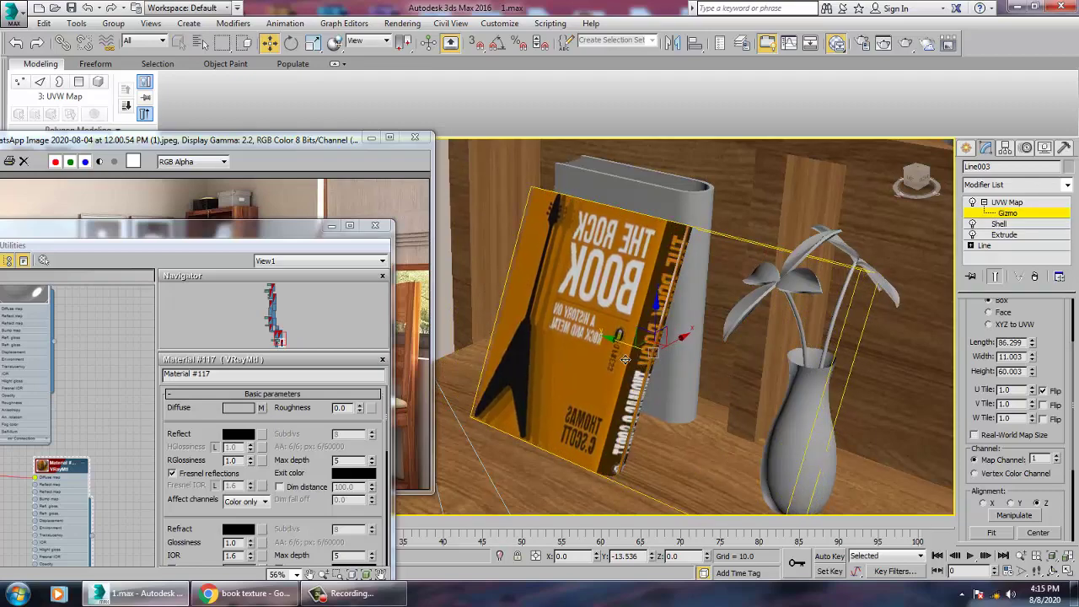
Step: Turn off the U tile flip and shift the mapping gizmo about 1.5 units further in negative Y
left_click(1043, 390)
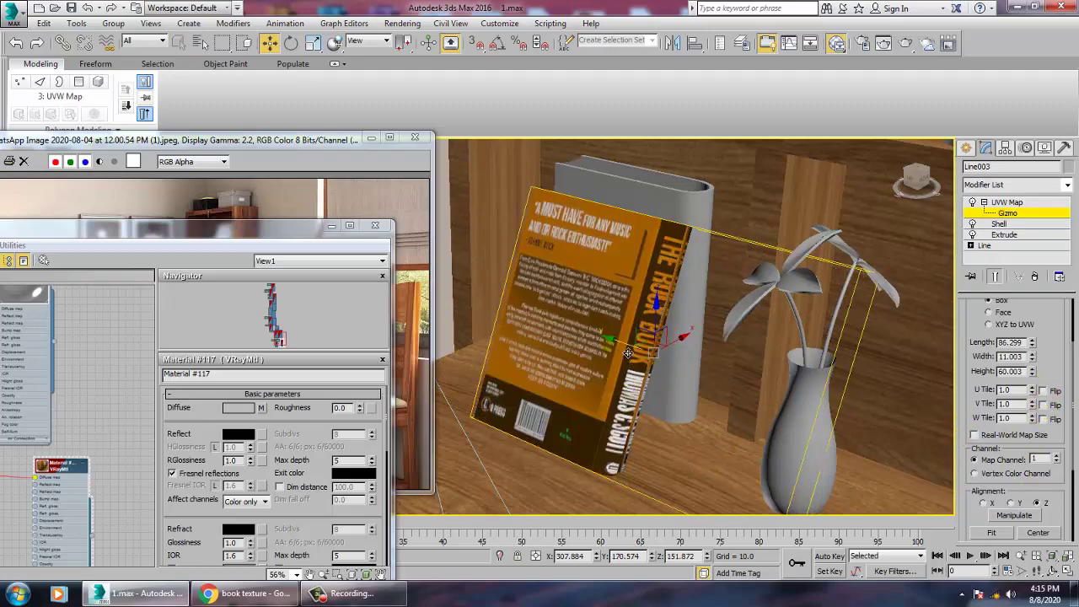
left_click_drag(628, 352, 637, 357)
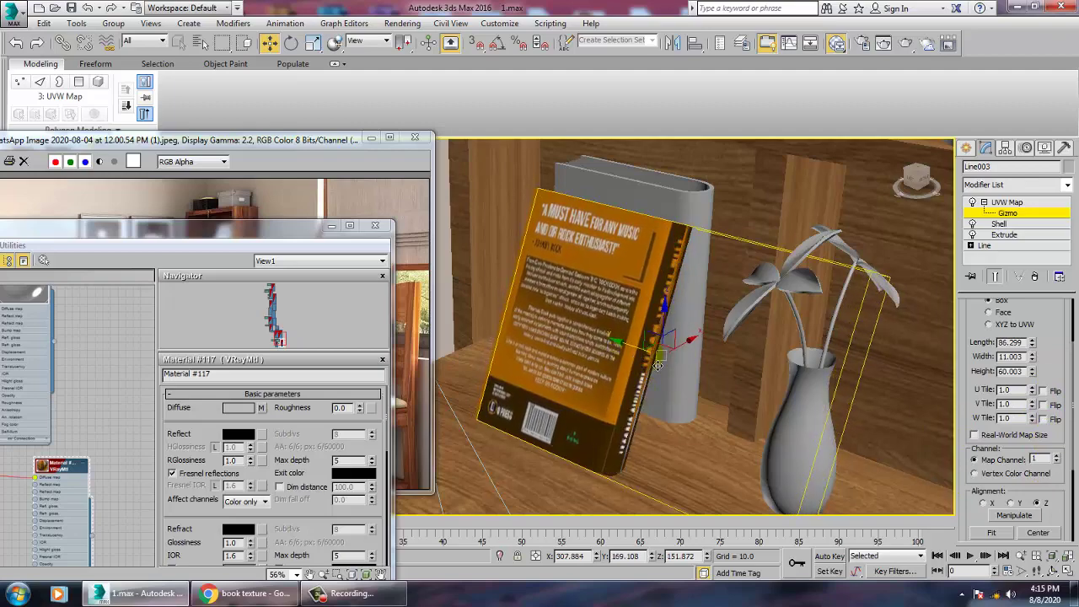
middle_click_drag(611, 375, 756, 344, "alt")
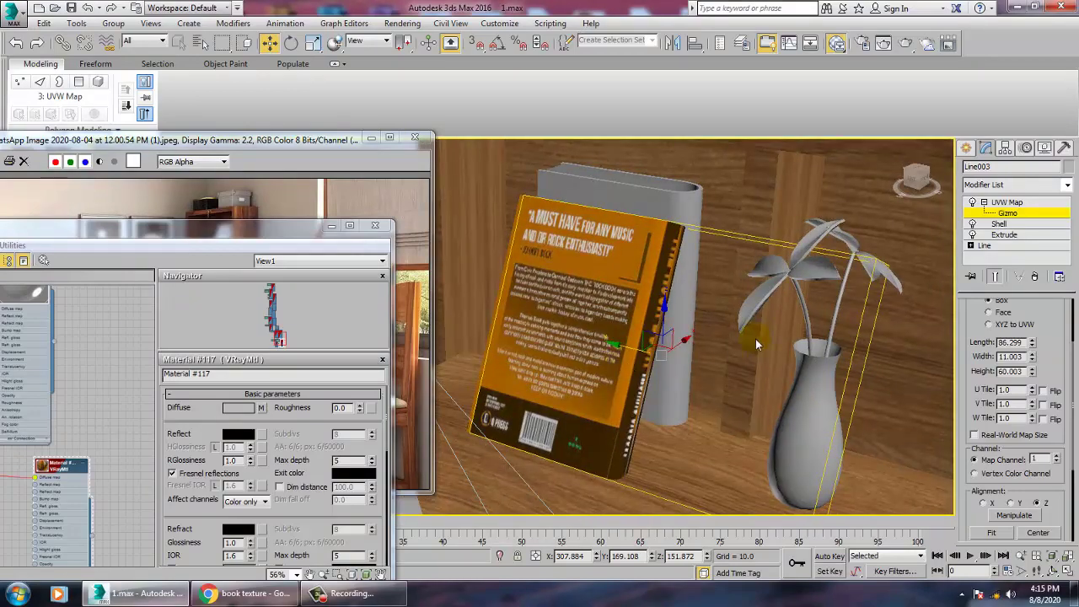
Step: Try fitting the mapping gizmo to the leaning book's extents, and undo the fit
right_click(546, 325)
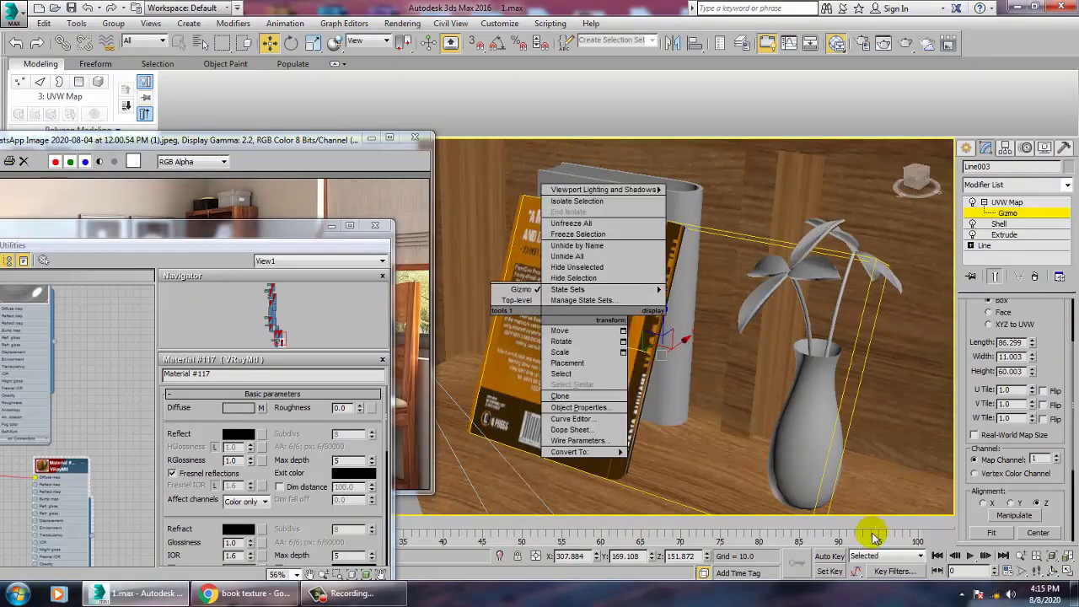
left_click(988, 534)
left_click(988, 533)
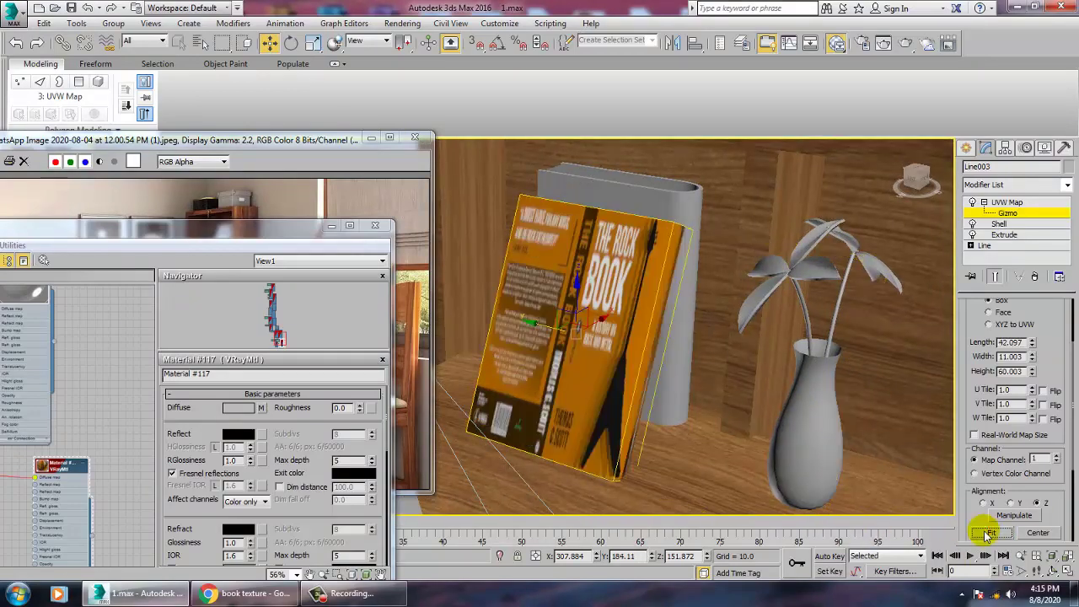
key("ctrl+z")
Step: Set the width of the leaning book's UVW mapping to about 120.7 so the title fills the spine
middle_click_drag(686, 397, 676, 367, "alt")
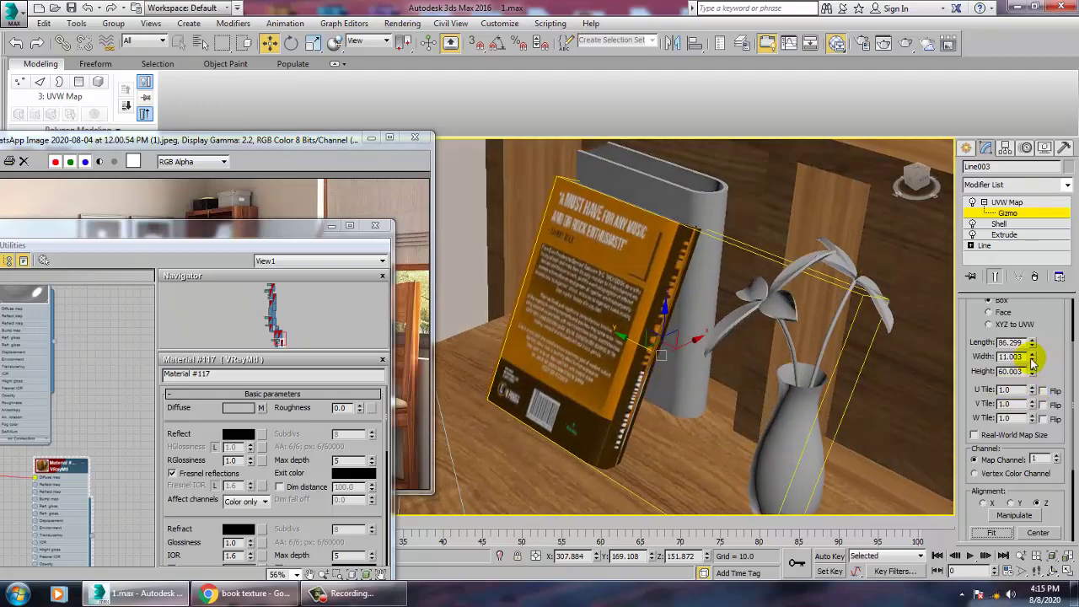
left_click_drag(1032, 356, 1031, 309)
key("ctrl+z")
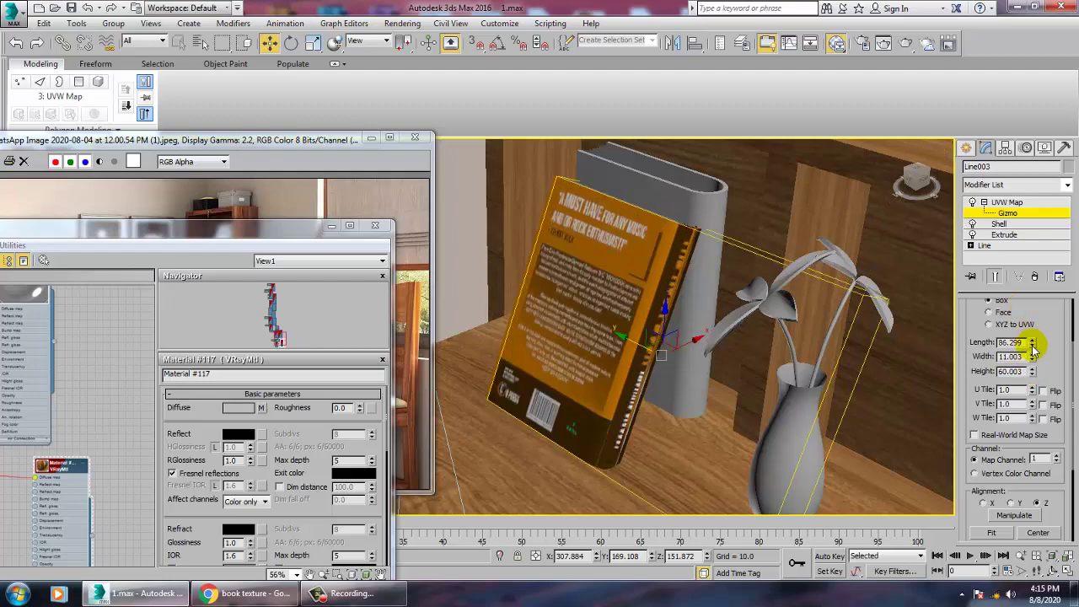
left_click_drag(1035, 361, 971, 274)
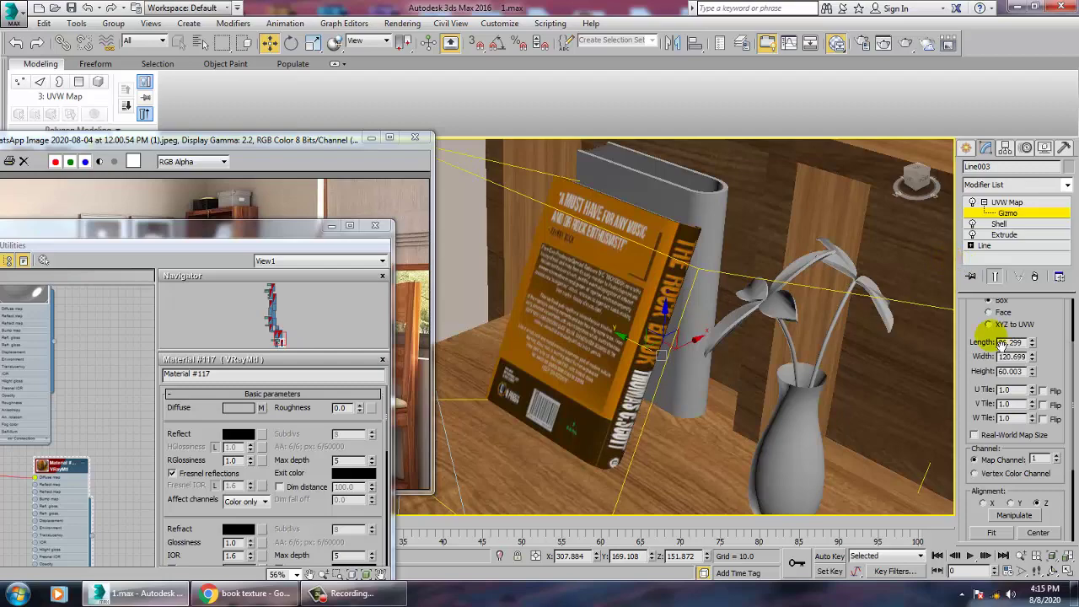
Step: Convert the leaning book to an Editable Poly
right_click(580, 295)
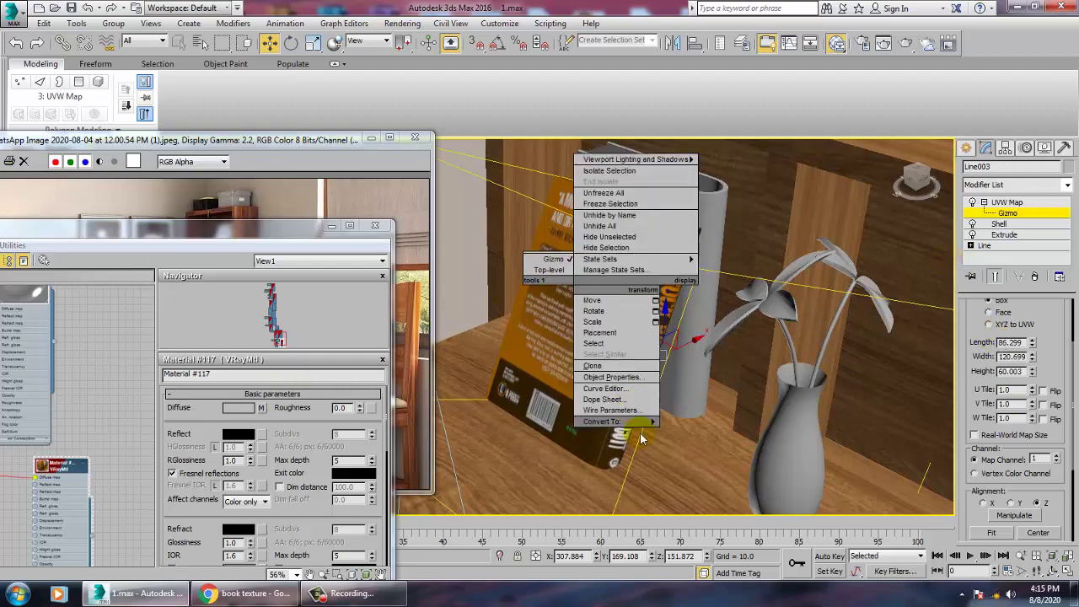
mouse_move(641, 419)
left_click(711, 436)
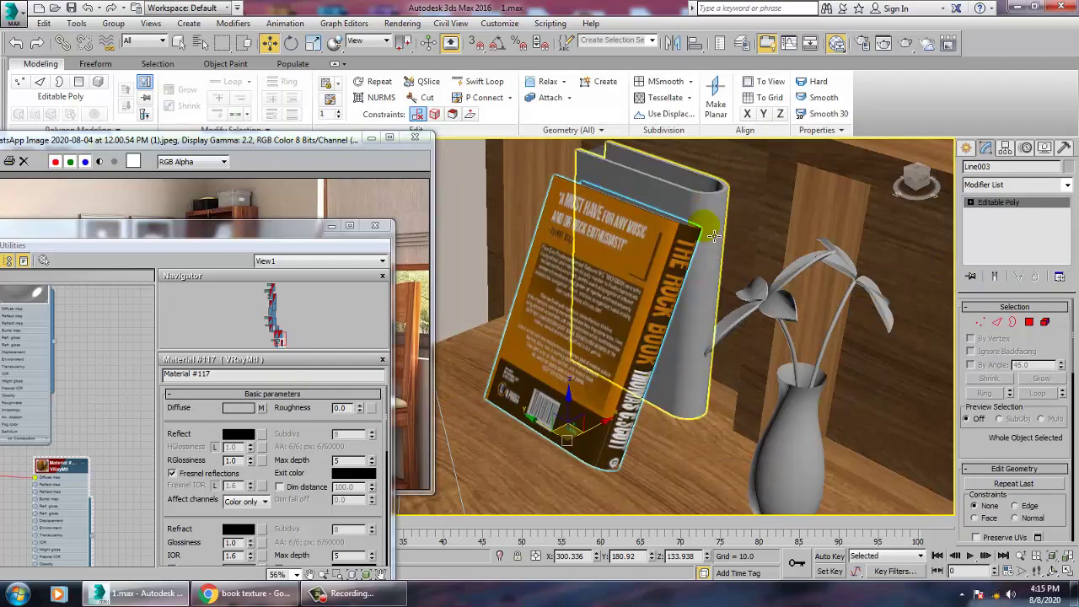
Step: Assign the book cover VRayMtl, Material #117, to the upright book behind the leaning one and put the material editor away
left_click(729, 217)
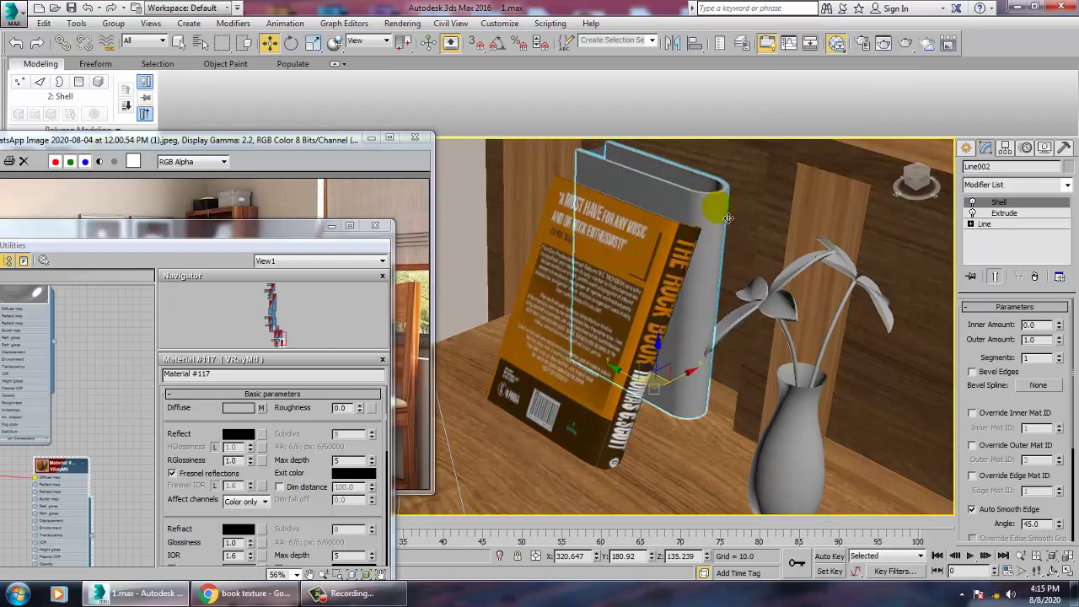
left_click(729, 219)
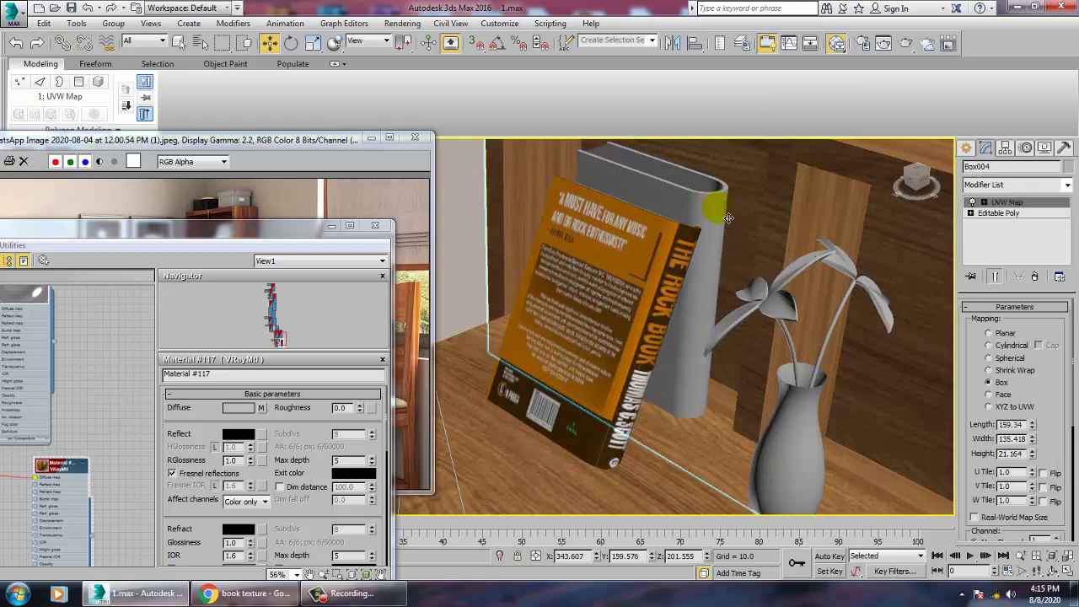
key("m")
key("m")
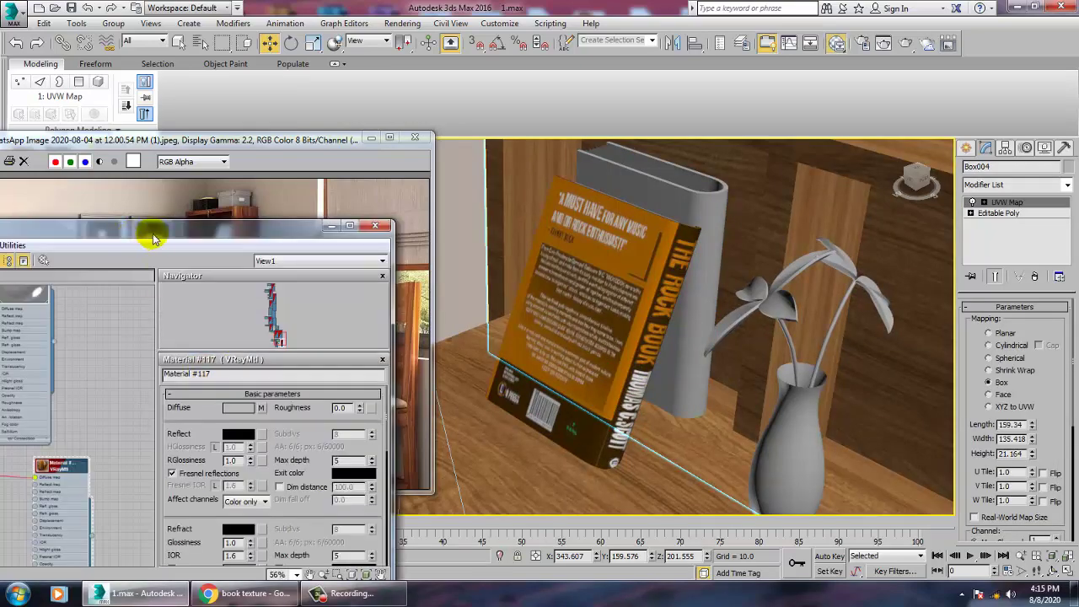
left_click_drag(153, 232, 410, 114)
left_click(97, 142)
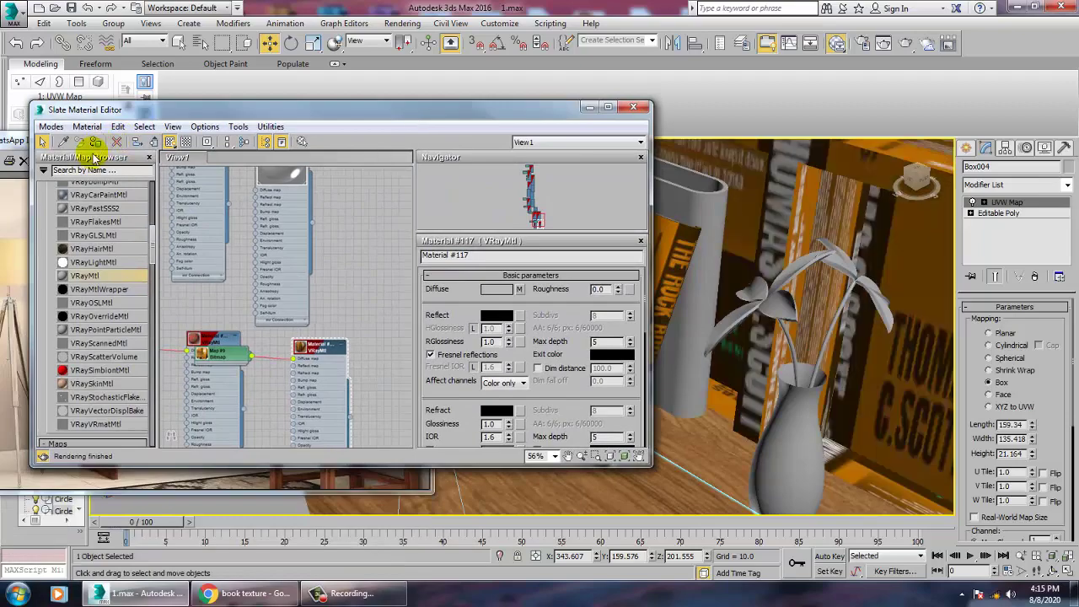
left_click(679, 253)
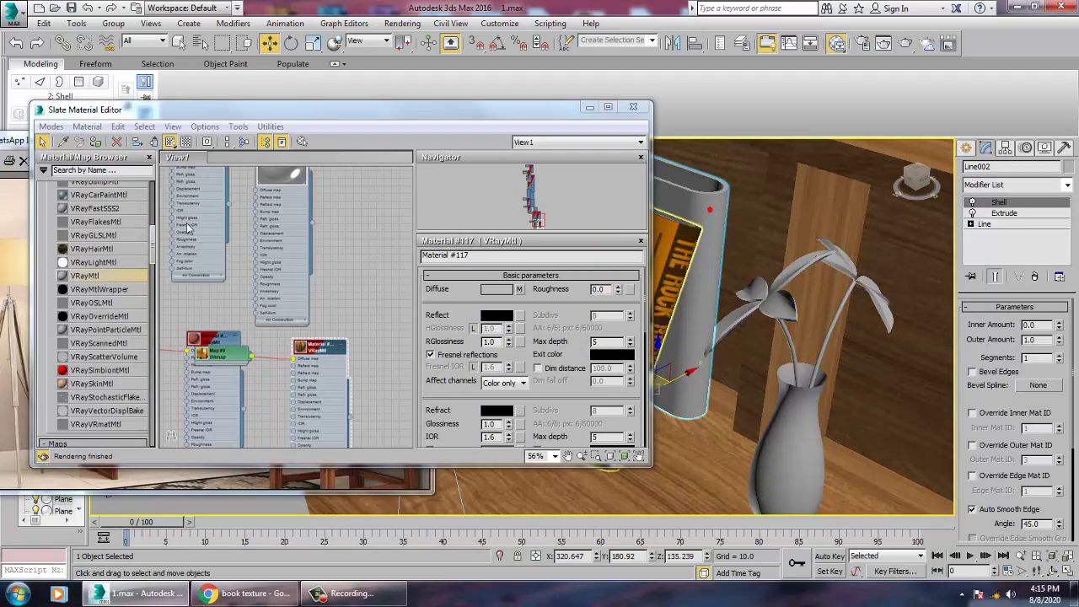
left_click(97, 143)
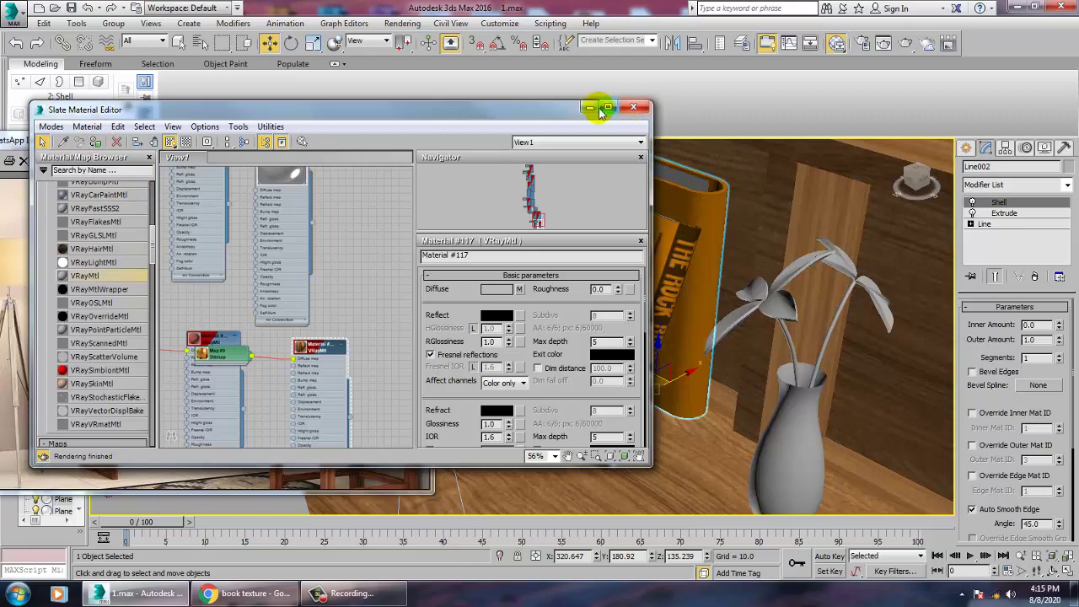
left_click(631, 108)
Step: Add a UVW Map modifier to the upright book with Box mapping and a length of about 86.7
middle_click_drag(647, 196, 922, 229, "alt")
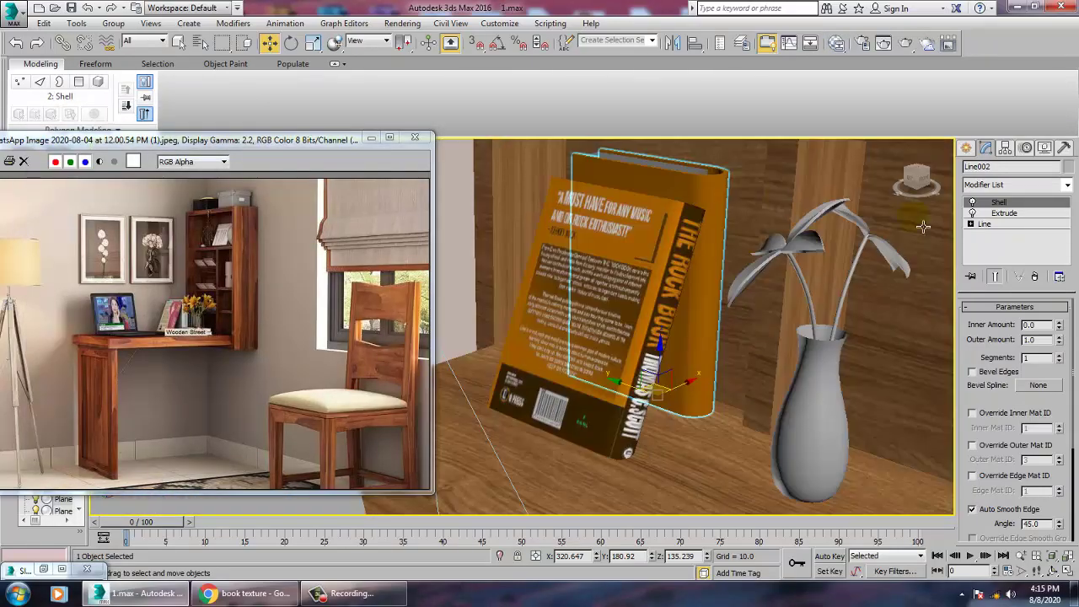
left_click(1037, 187)
key("u")
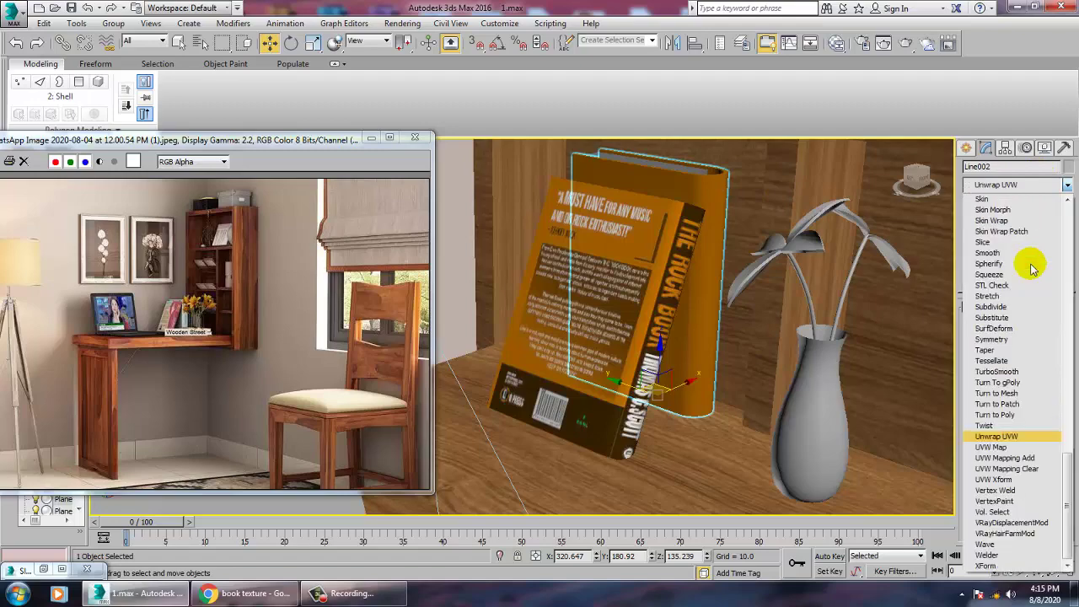
left_click(1021, 448)
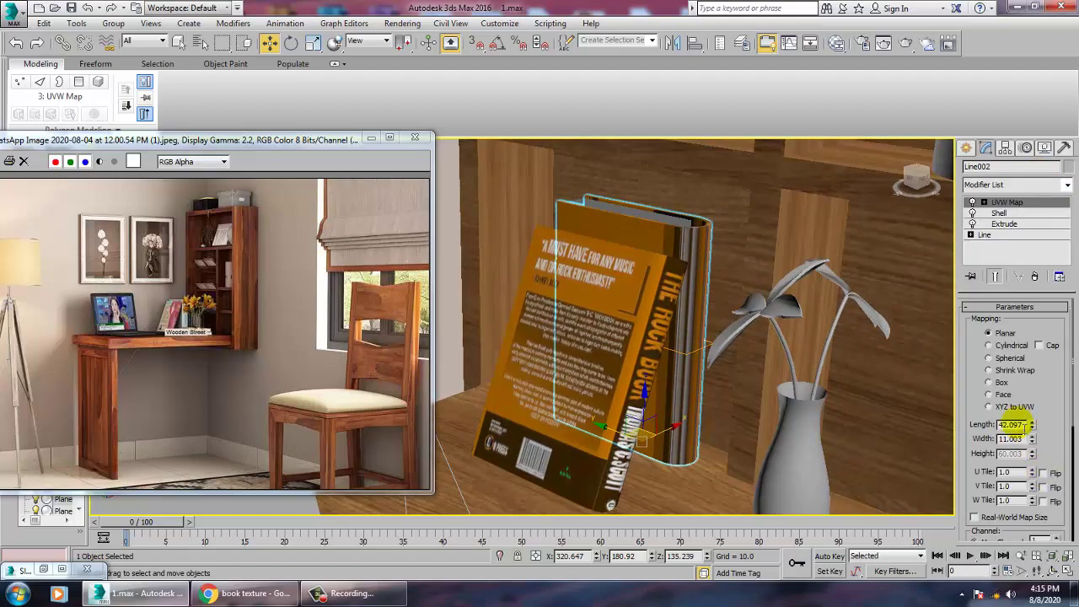
left_click(990, 383)
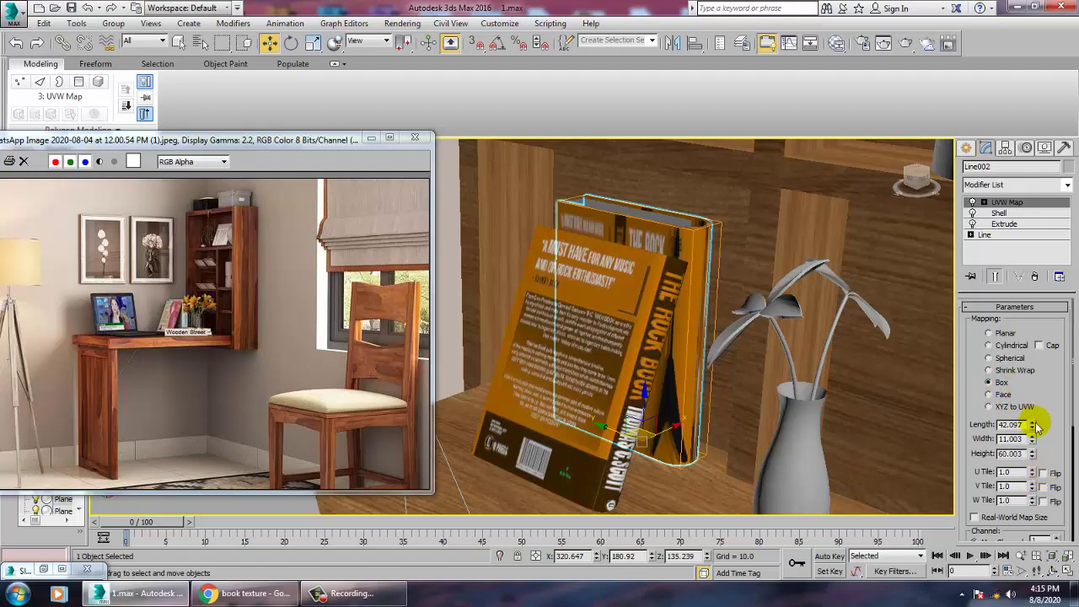
left_click_drag(1033, 425, 1031, 350)
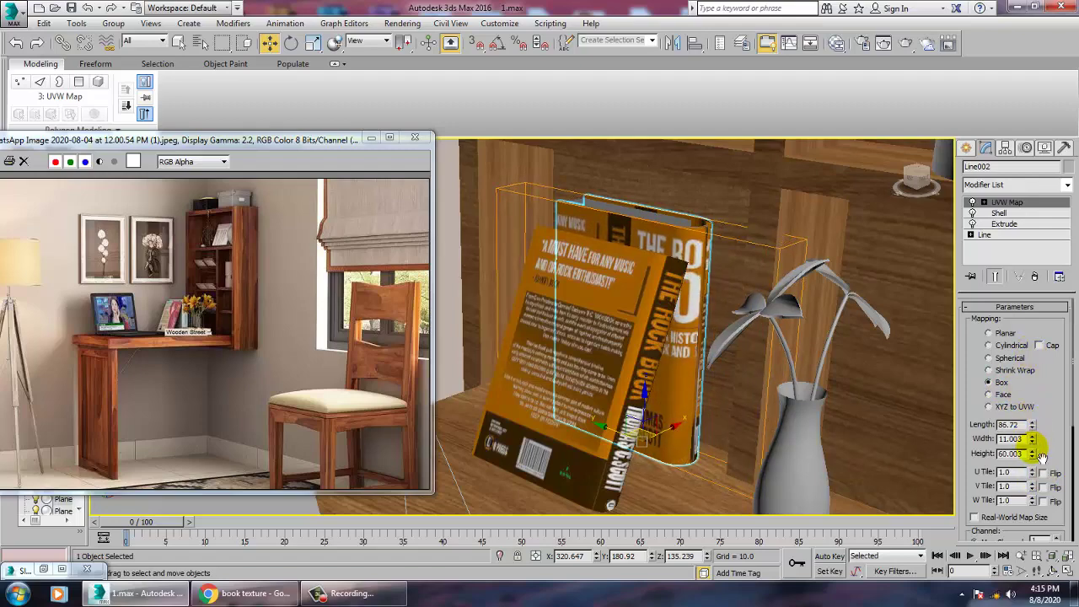
Step: Move the upright book's UVW gizmo about 14.5 units in negative Y to align the cover and spine artwork
left_click(984, 202)
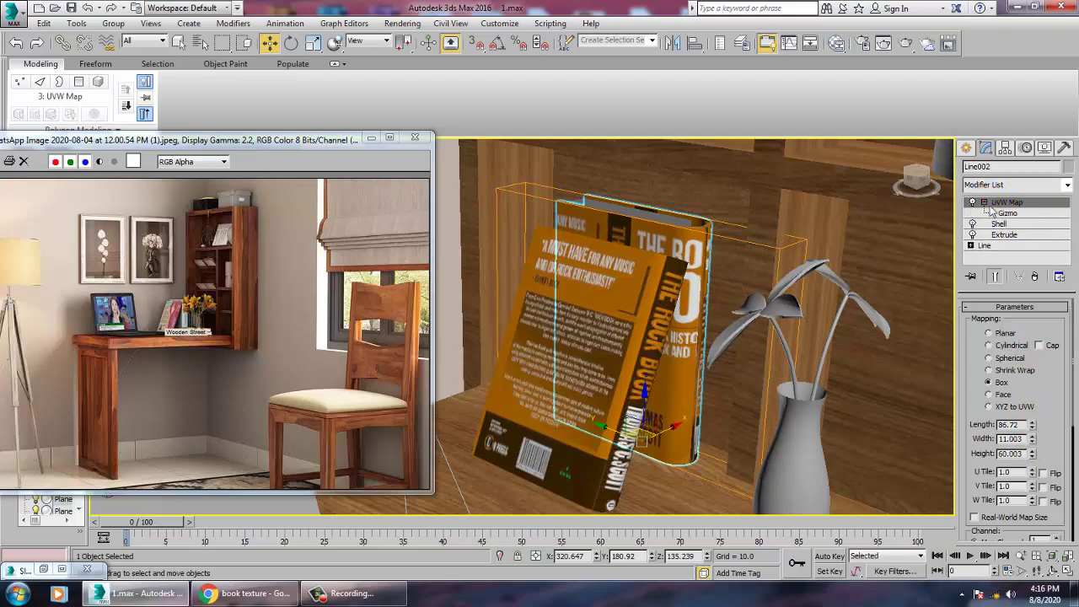
left_click(995, 212)
left_click_drag(609, 331, 682, 350)
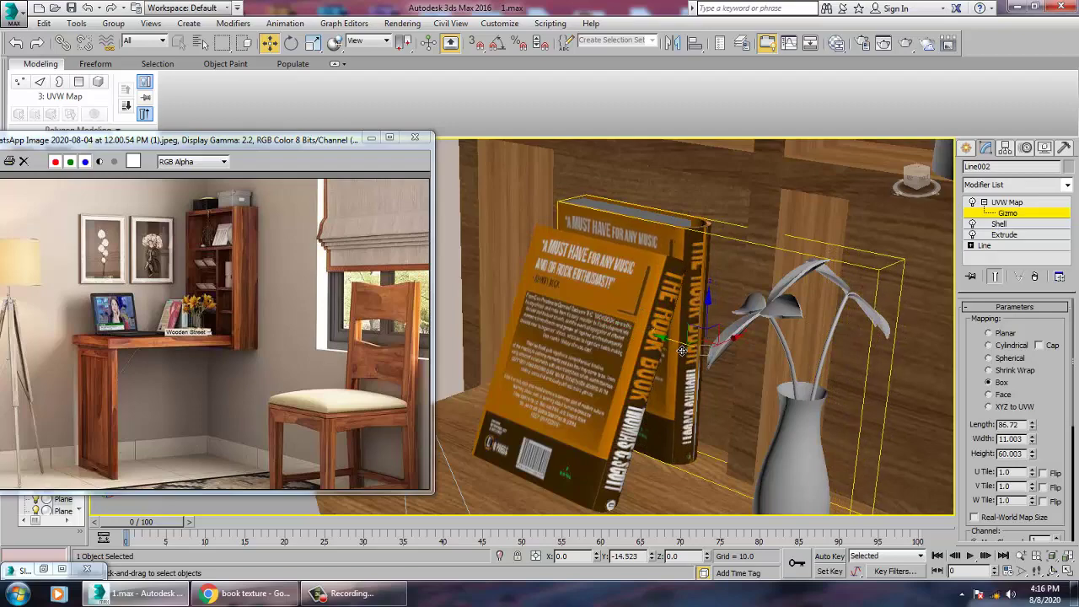
Step: Convert the upright book to an Editable Poly
right_click(677, 242)
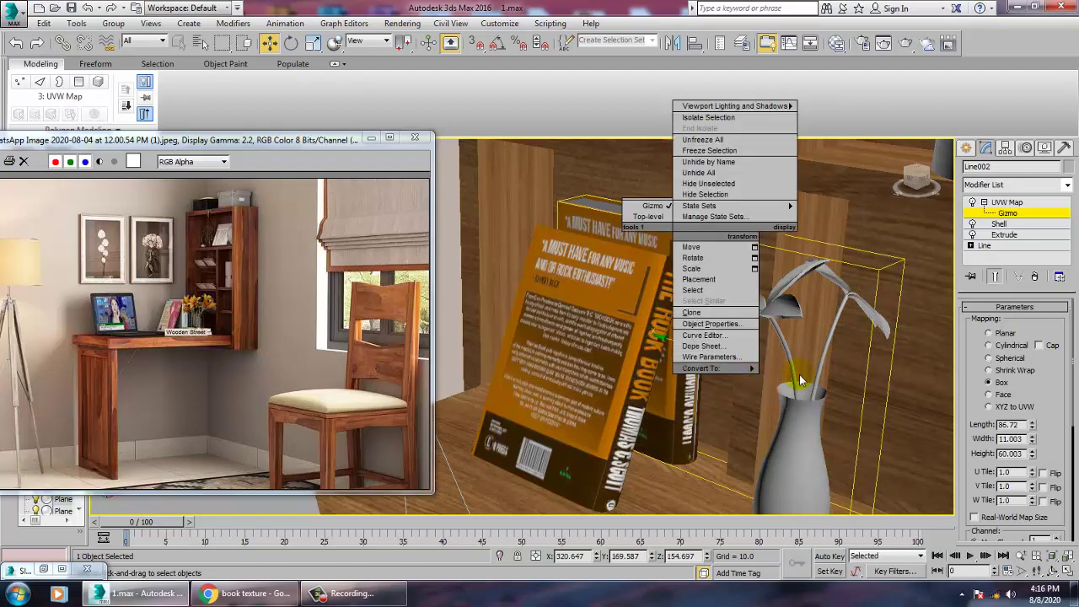
mouse_move(755, 368)
left_click(811, 445)
Step: Select the six page planes between the covers of the leaning front book
scroll(696, 352, "down", 5)
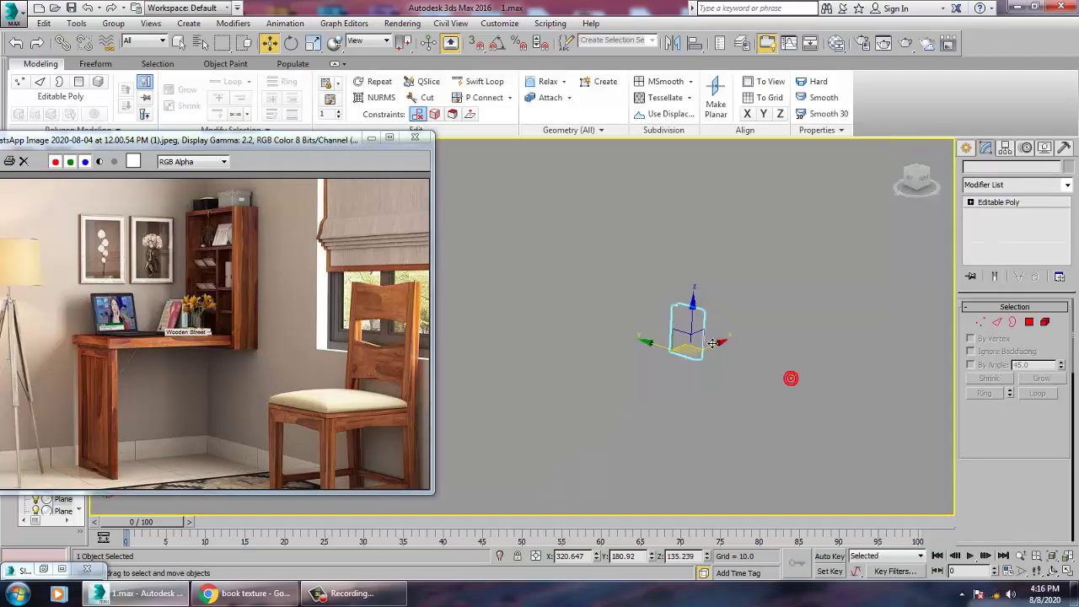
scroll(697, 353, "up", 10)
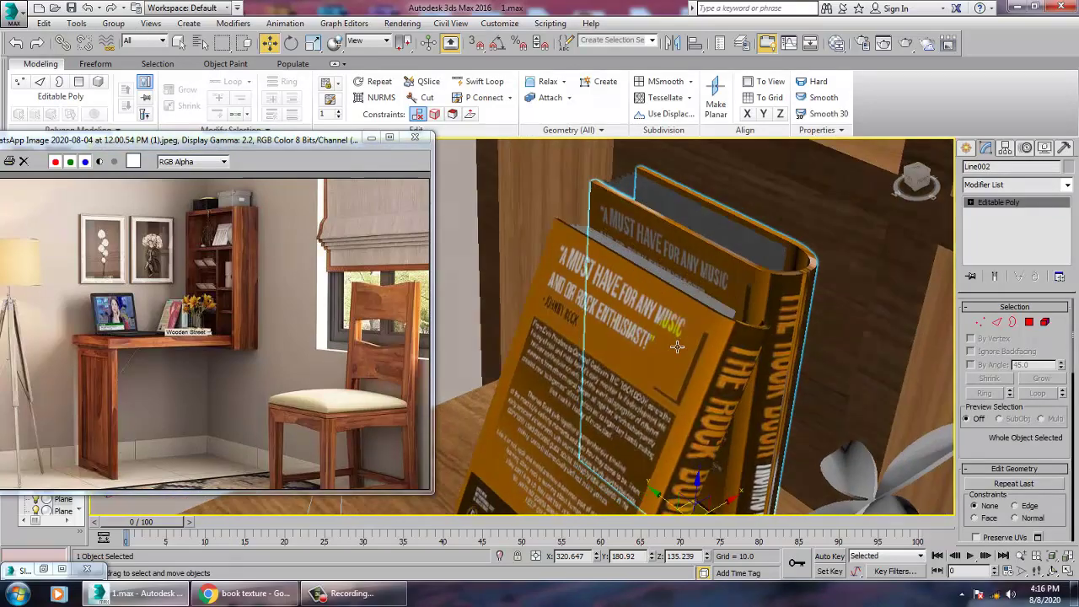
scroll(684, 384, "up", 3)
left_click(691, 379)
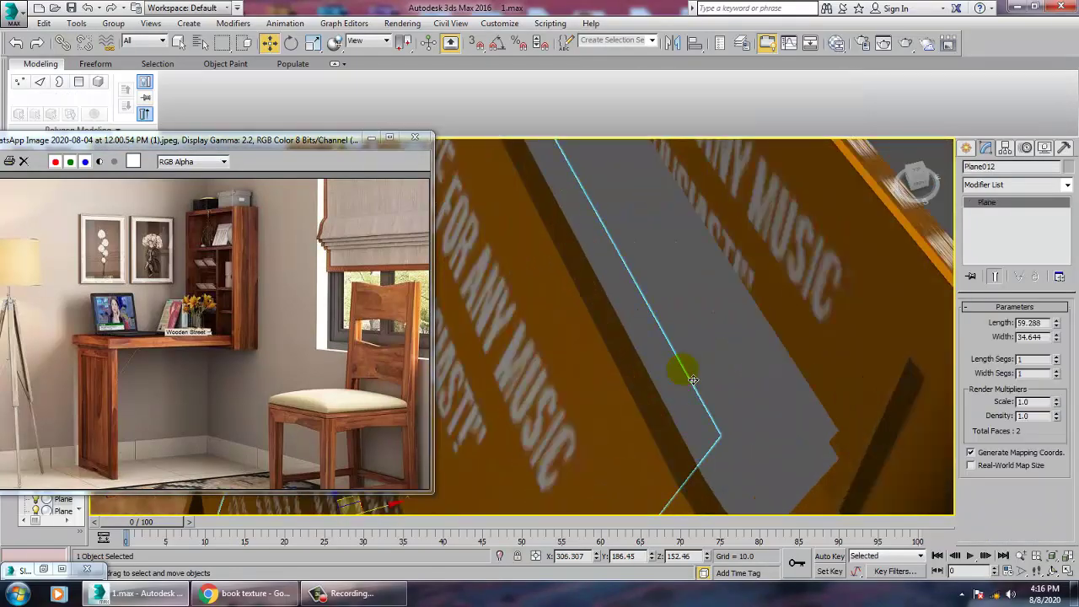
scroll(700, 409, "up", 3)
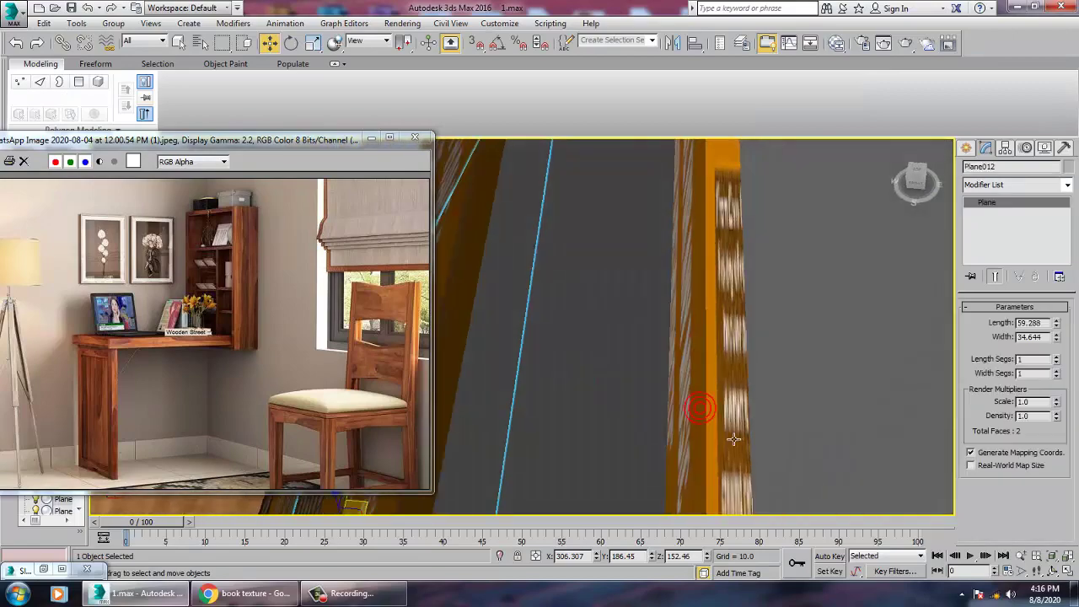
middle_click_drag(610, 411, 631, 381)
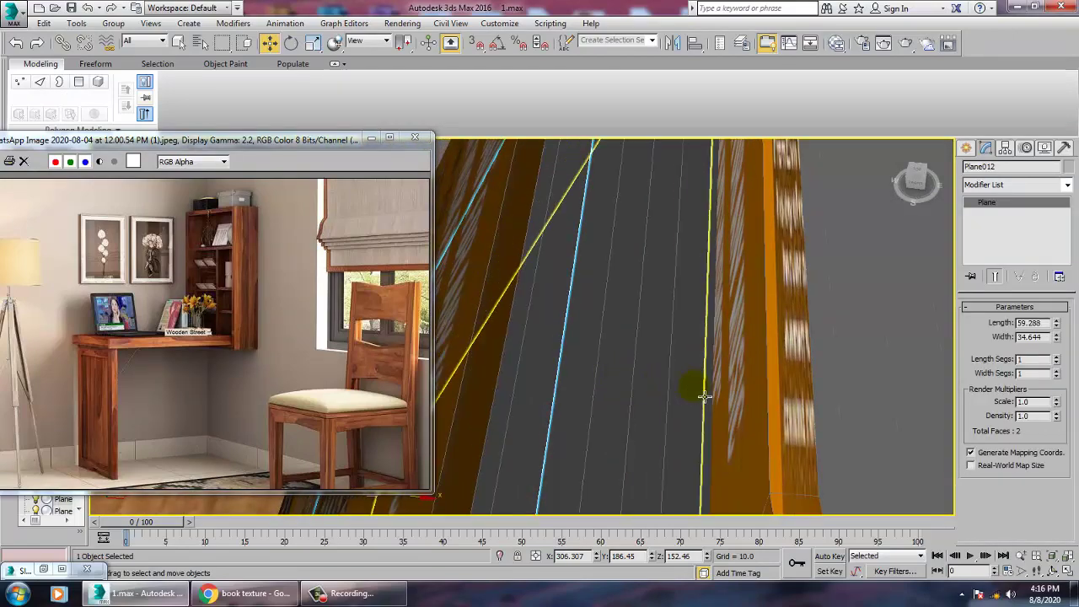
left_click(693, 398)
left_click(656, 408, "ctrl")
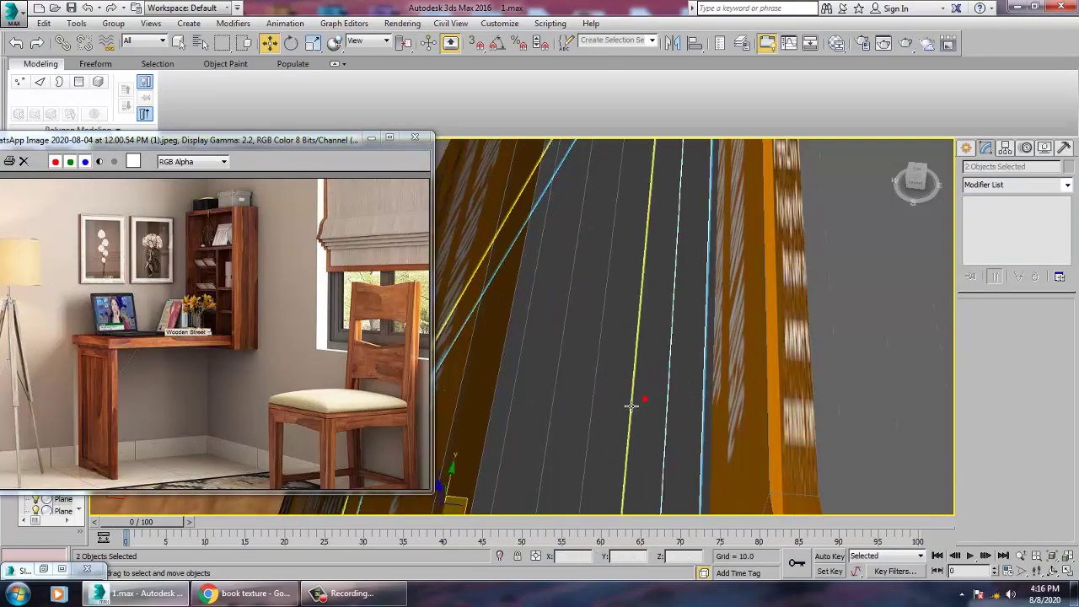
left_click(631, 406, "ctrl")
left_click(597, 402, "ctrl")
left_click(555, 399, "ctrl")
left_click(512, 397, "ctrl")
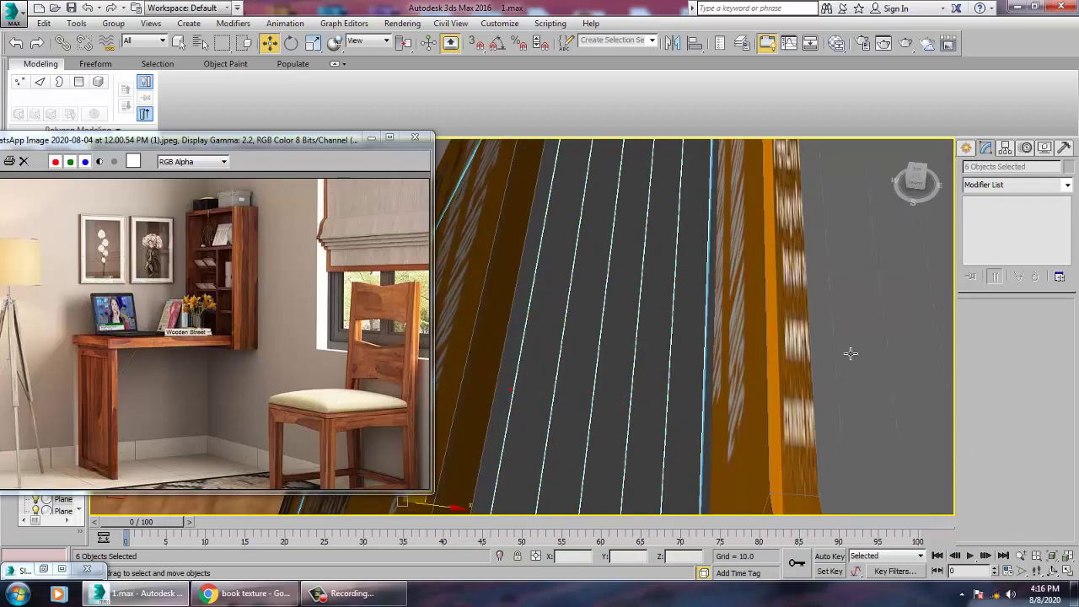
Step: Add the upright book's page planes and the remaining inner pages of both books to the selection
left_click(833, 352, "ctrl")
left_click(862, 350, "ctrl")
left_click(901, 351, "ctrl")
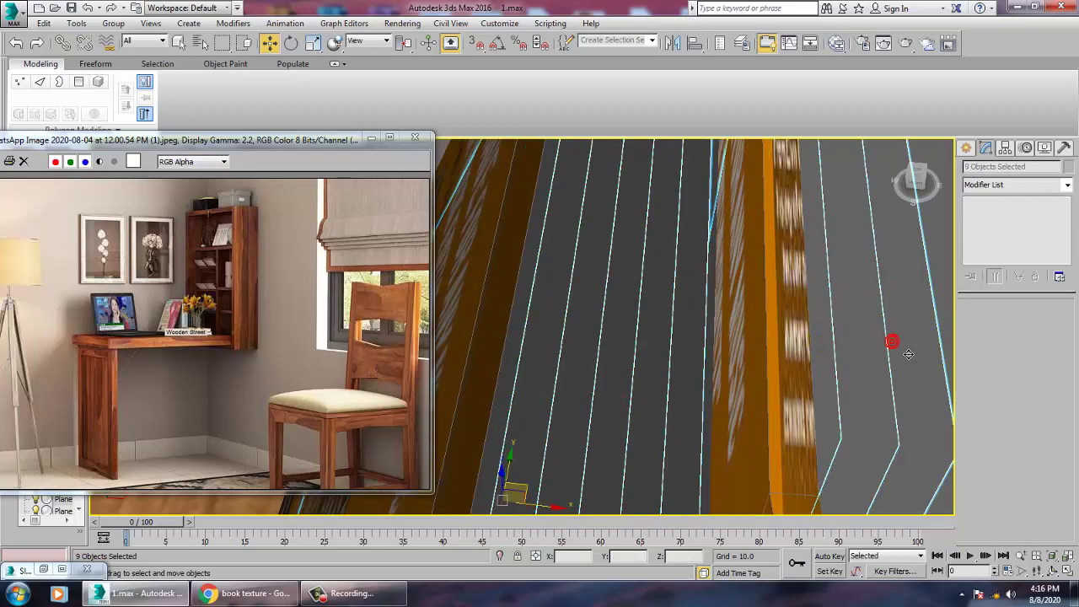
scroll(926, 355, "down", 2)
left_click(941, 355, "ctrl")
left_click(946, 355, "ctrl")
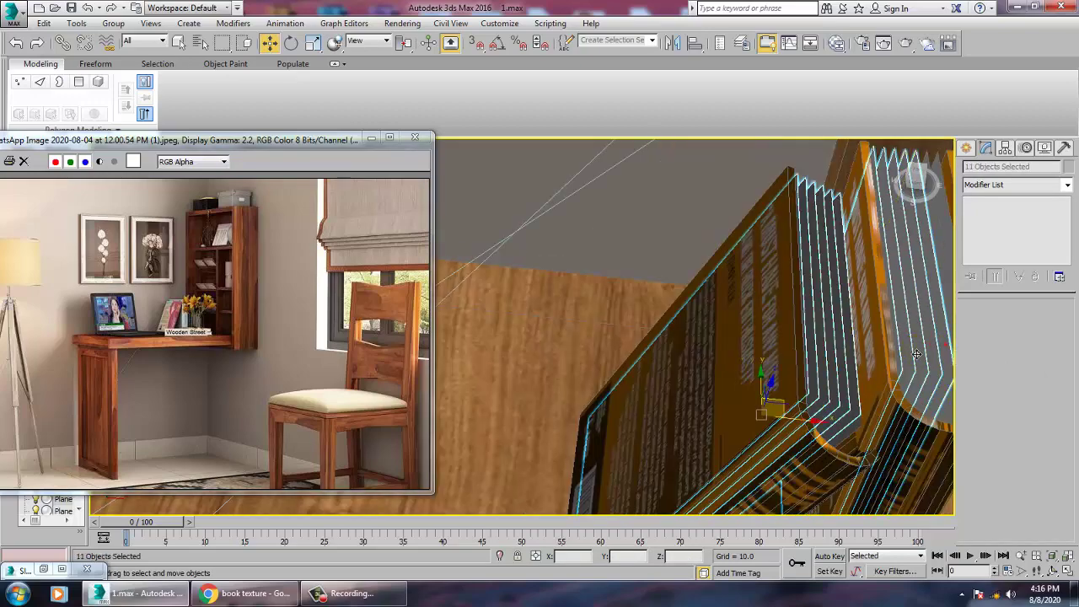
middle_click_drag(946, 354, 838, 357)
left_click(841, 358, "ctrl")
left_click(857, 366, "ctrl")
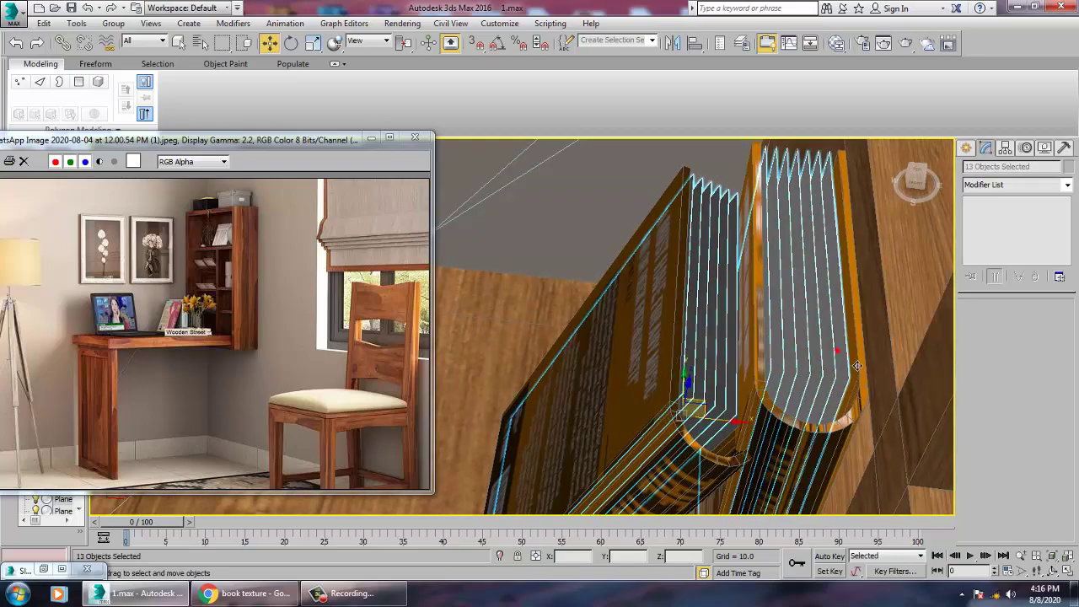
middle_click_drag(779, 328, 802, 415, "alt")
left_click(800, 413, "ctrl")
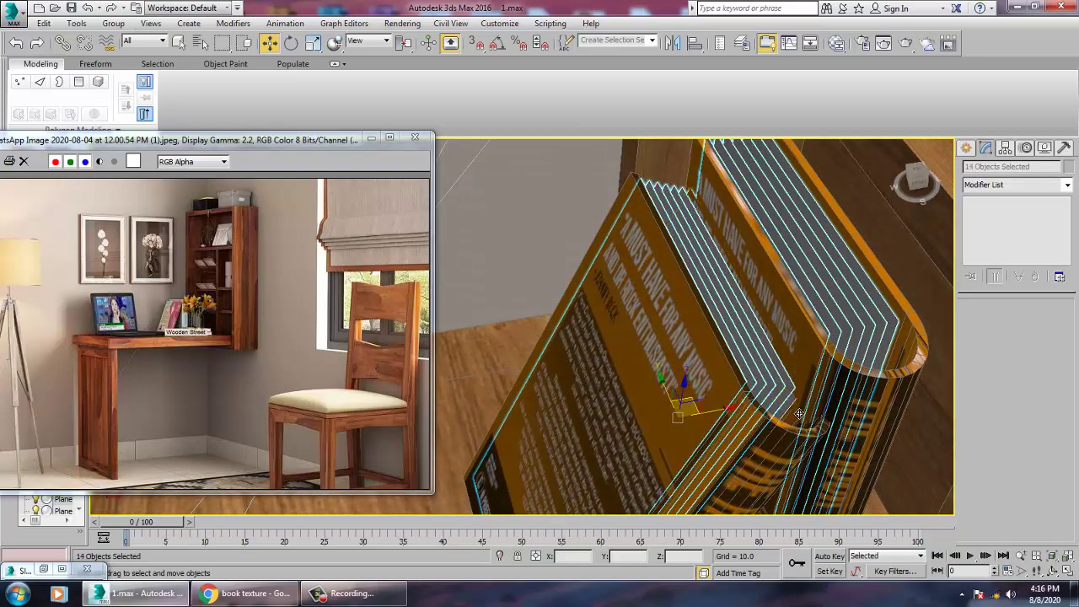
middle_click_drag(882, 391, 814, 309, "alt")
Step: Create a VRayMtl with a white diffuse colour in the Slate Material Editor and assign it to the selected book pages
key("m")
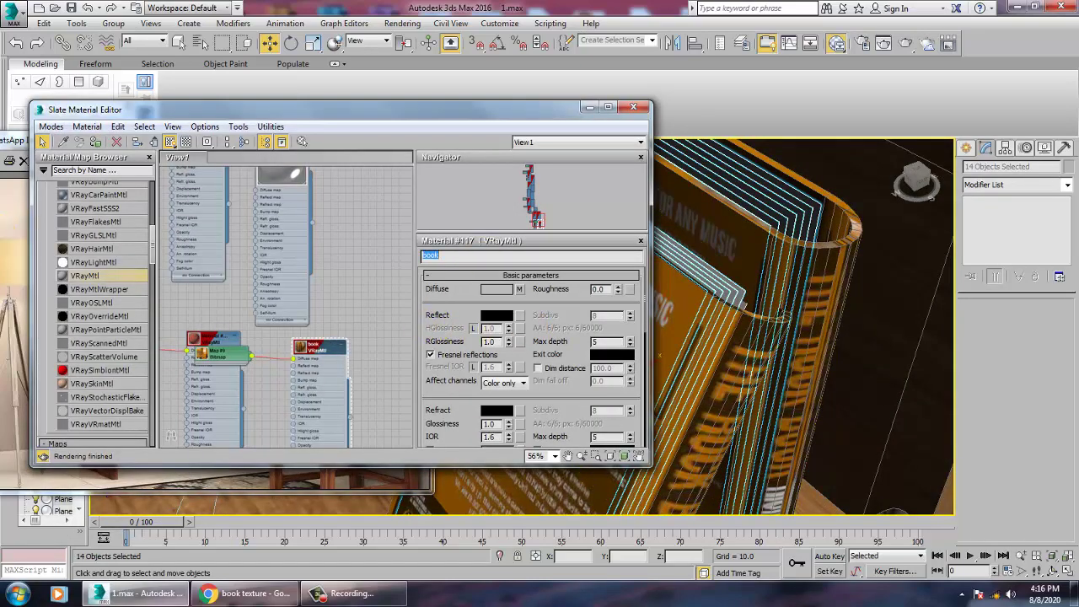
middle_click_drag(263, 364, 270, 148)
left_click_drag(195, 294, 194, 292)
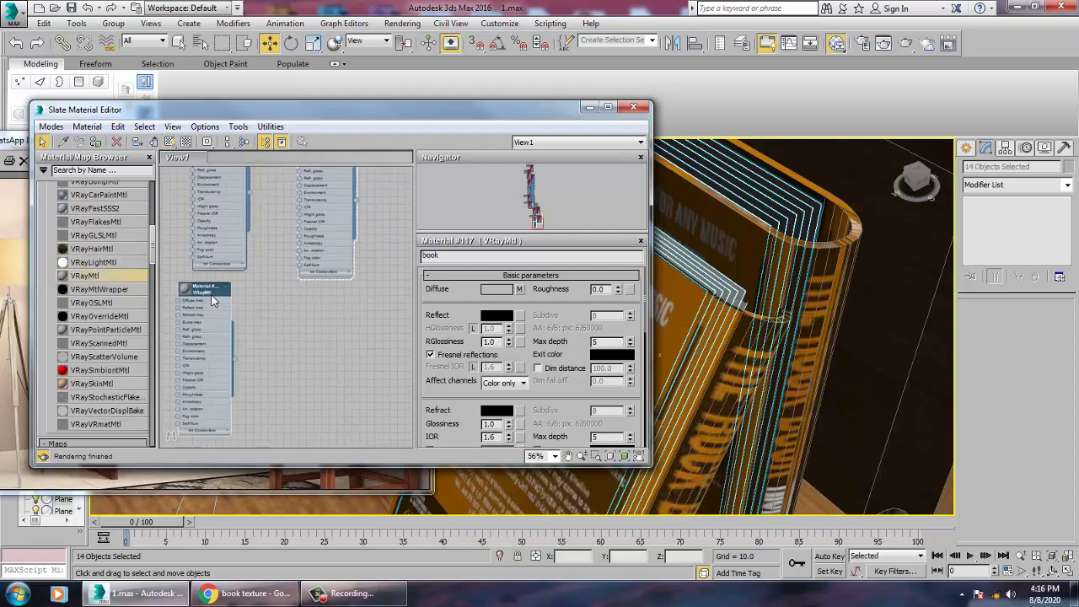
left_click(496, 291)
left_click_drag(393, 164, 394, 191)
left_click(498, 201)
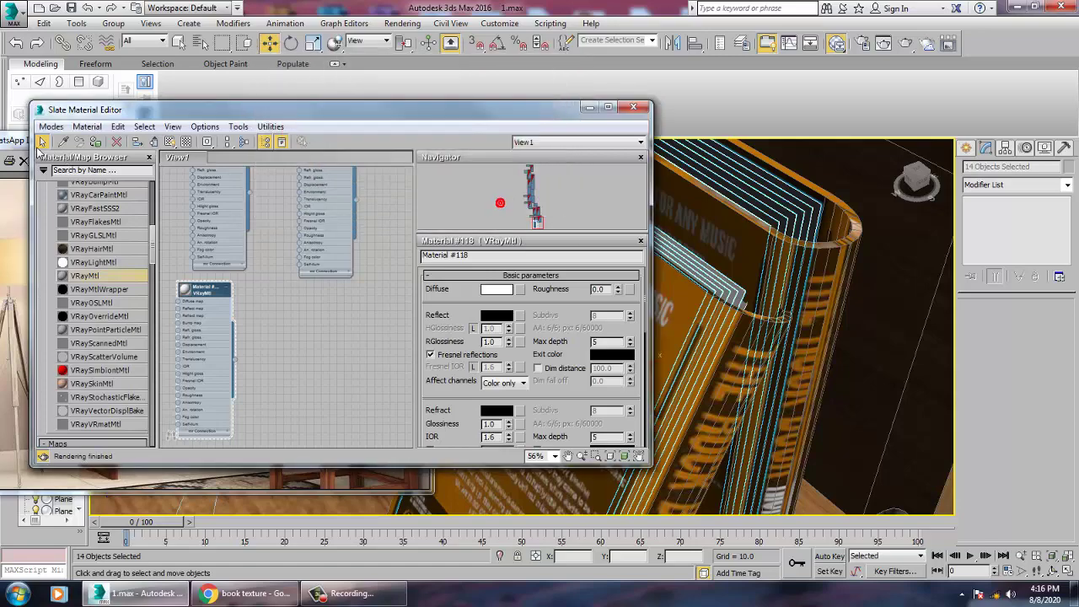
left_click(96, 142)
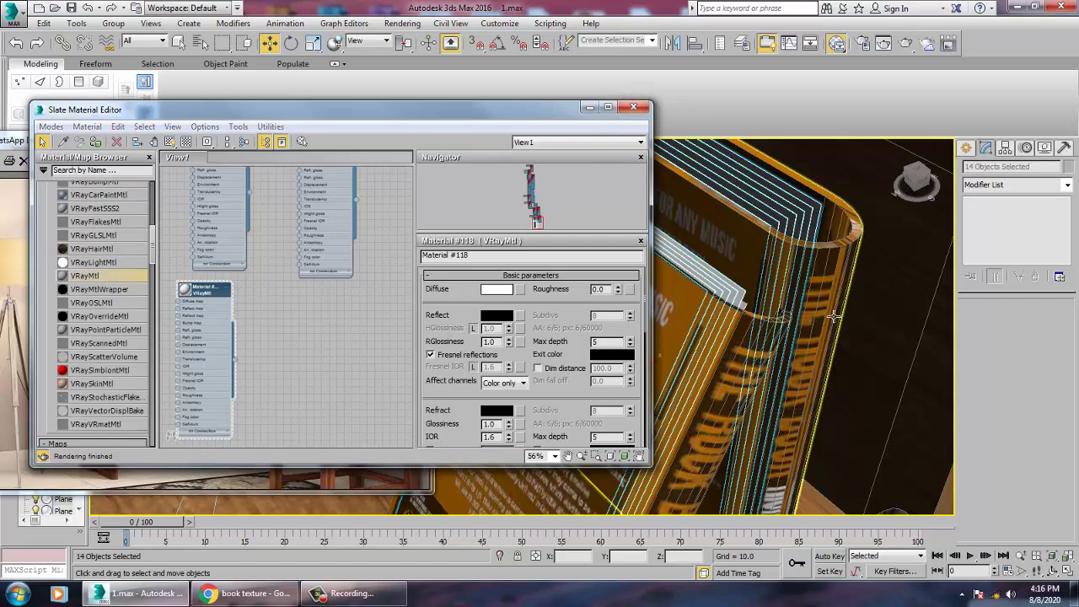
left_click(670, 256)
key("alt+q")
key("alt+q")
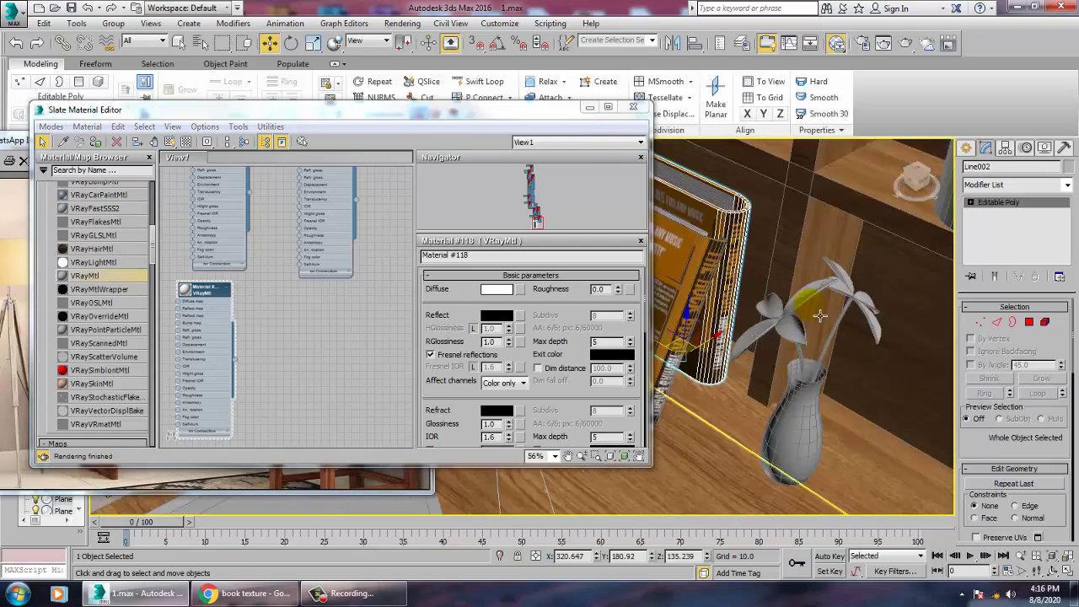
Step: Select the four petals of the front flower in the desk vase
scroll(815, 344, "down", 8)
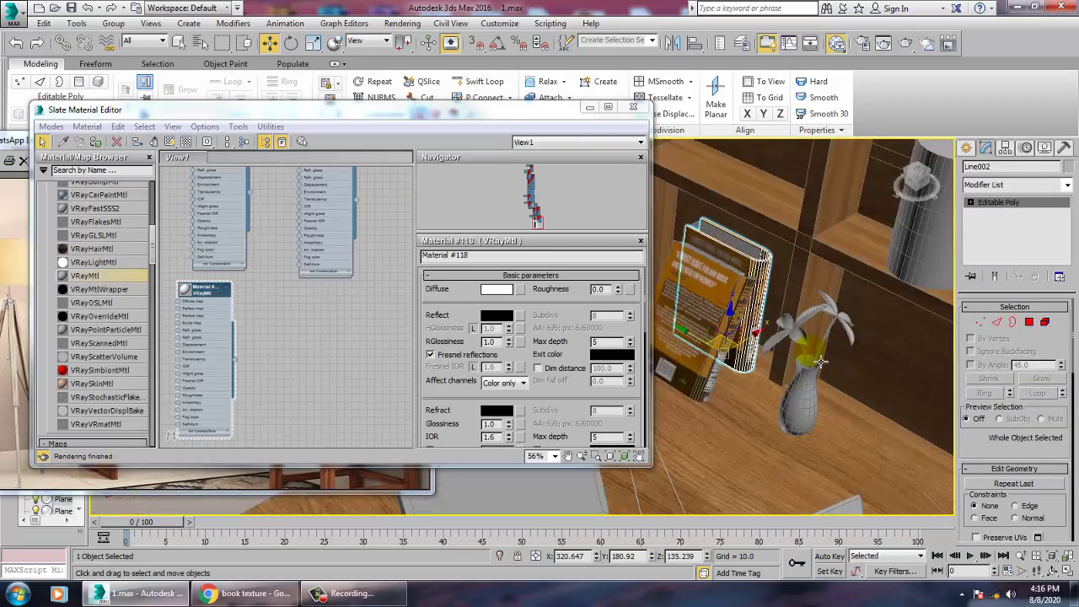
scroll(797, 364, "down", 3)
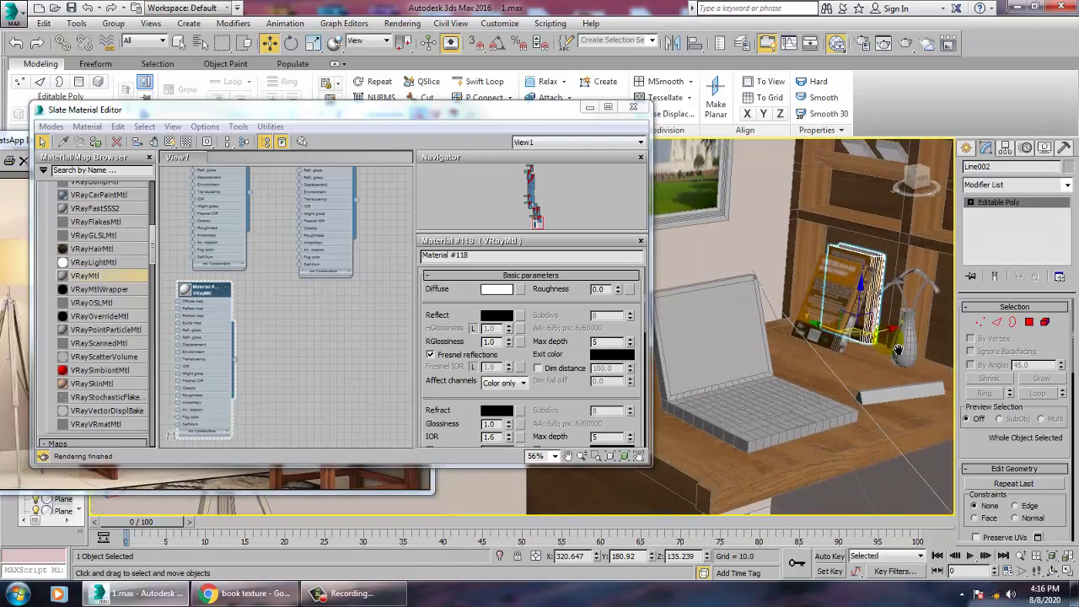
left_click_drag(390, 112, 590, 320)
left_click_drag(606, 371, 393, 132)
left_click(920, 275)
key("z")
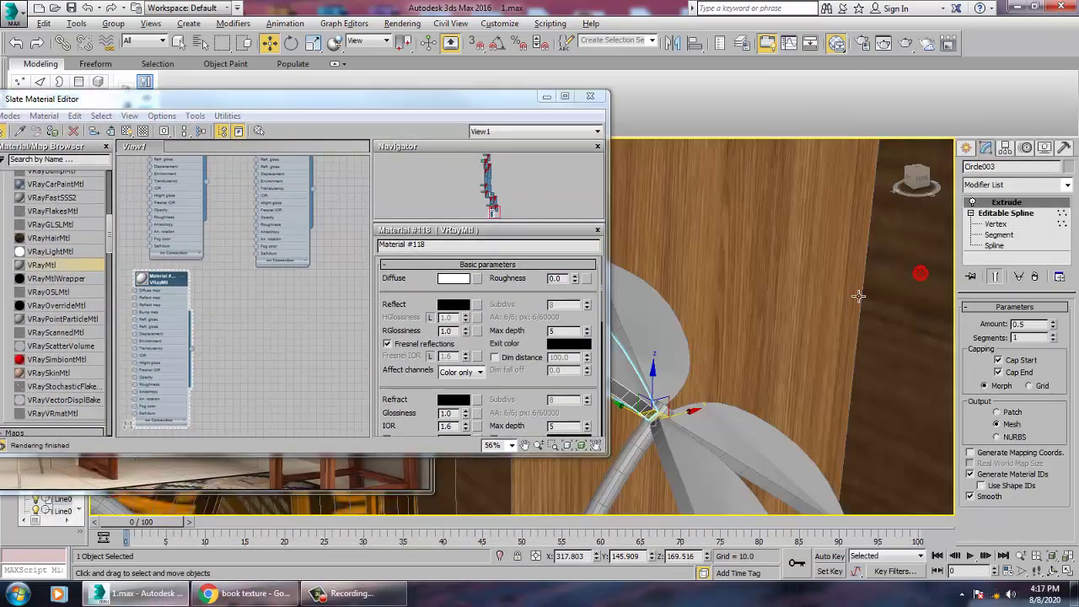
middle_click_drag(860, 296, 755, 266, "alt")
left_click(750, 236)
left_click(812, 420, "ctrl")
left_click(718, 453, "ctrl")
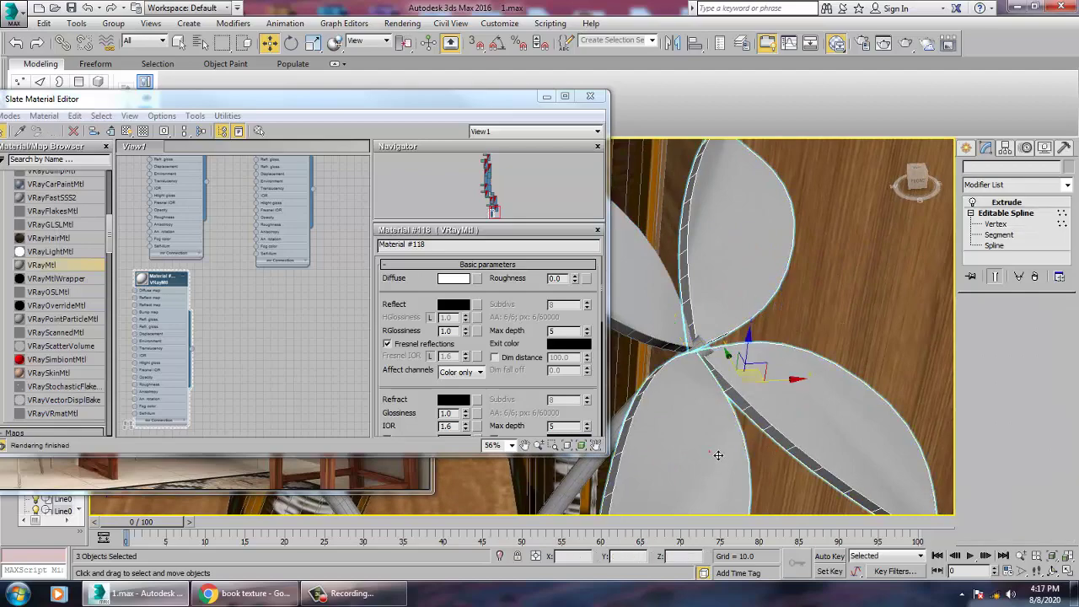
left_click(638, 292, "ctrl")
scroll(669, 333, "down", 4)
middle_click_drag(669, 333, 797, 324, "alt")
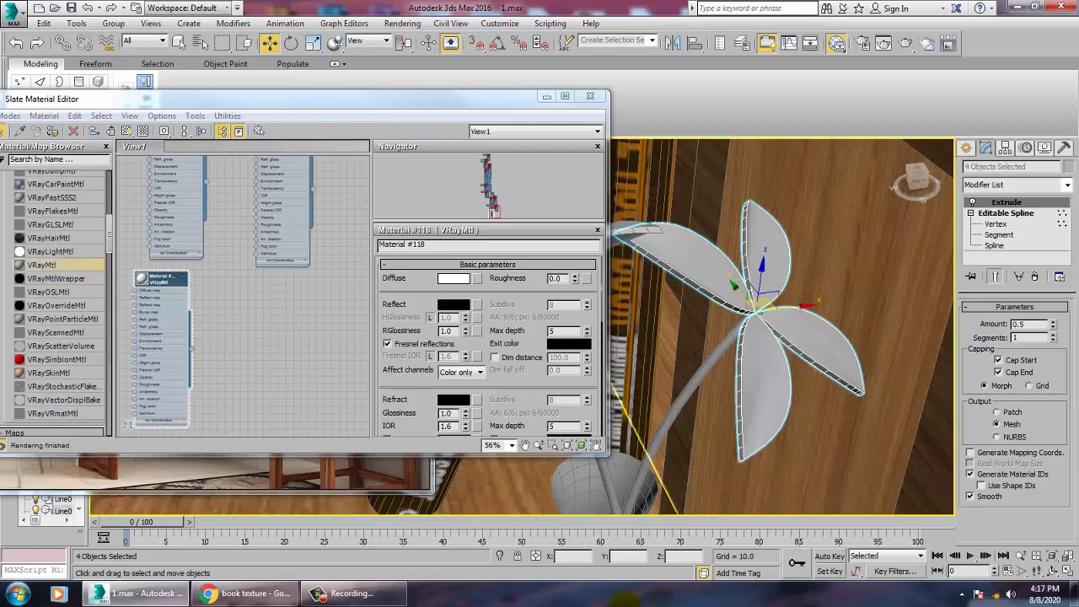
Step: Check the computer's wireless network connection
left_click(995, 595)
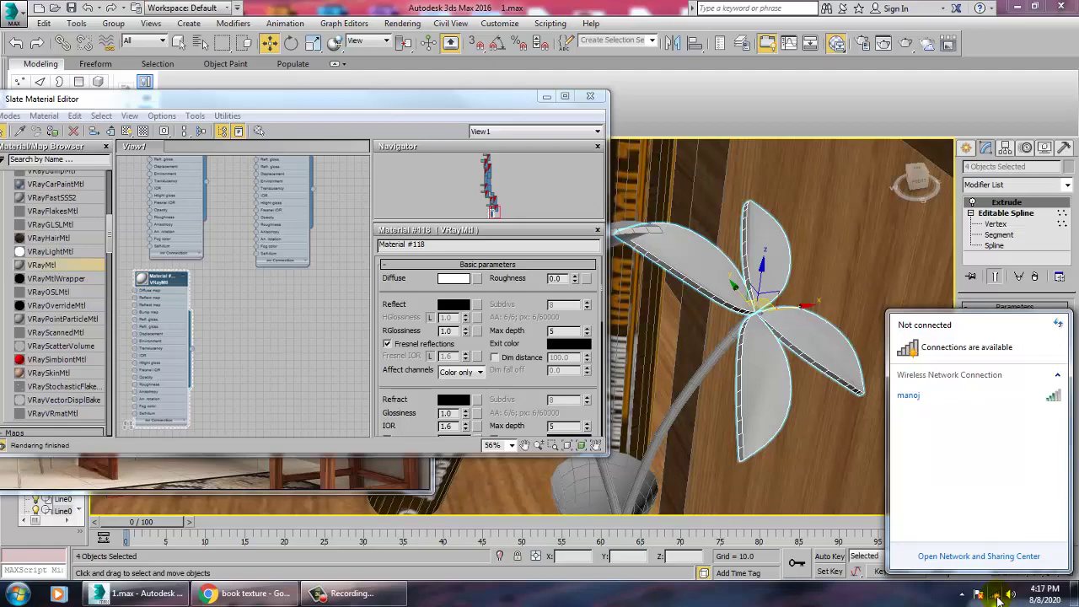
left_click(998, 597)
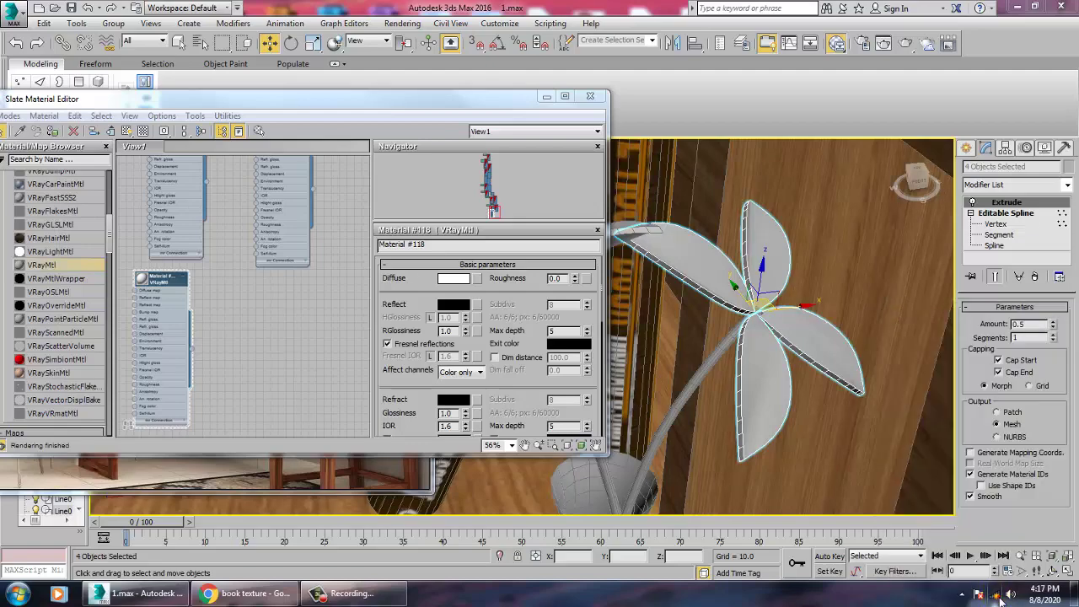
left_click(979, 596)
left_click(996, 596)
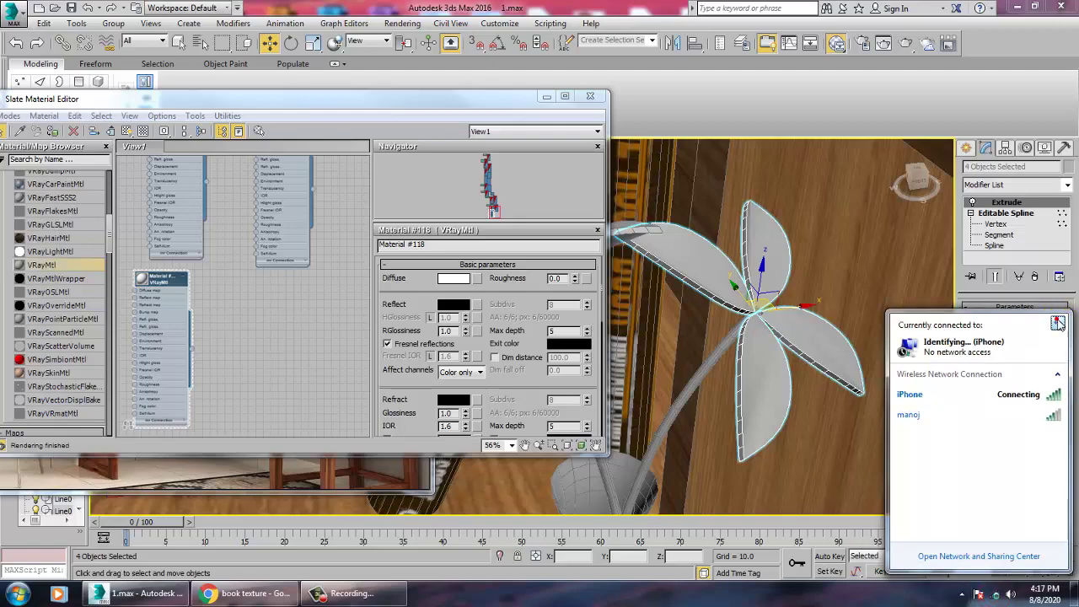
Step: Switch to Chrome and open Google in a new tab
left_click(245, 594)
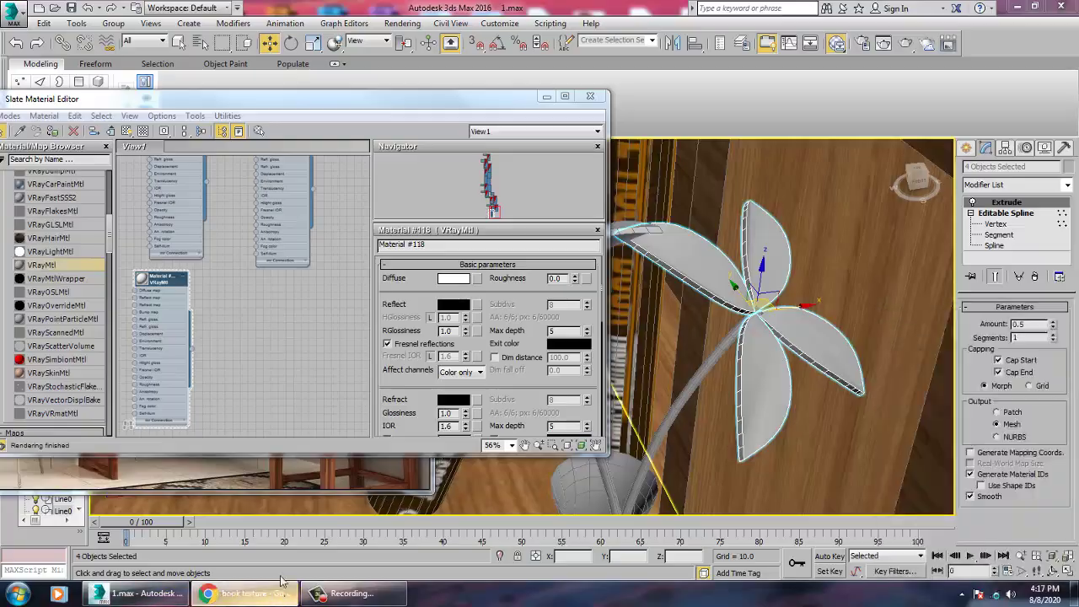
left_click(181, 11)
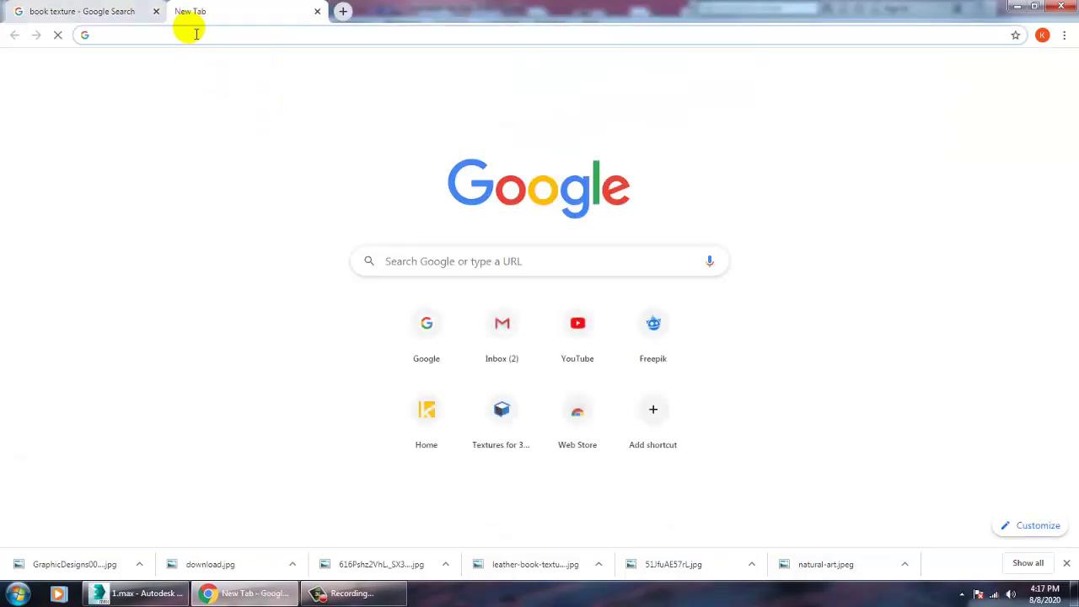
type("google")
key("Return")
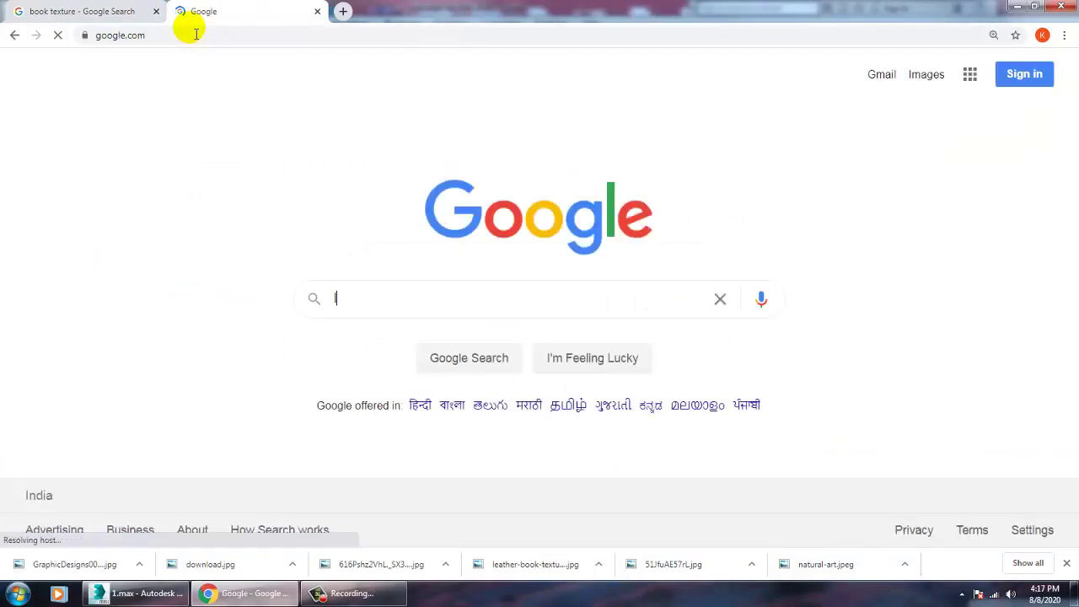
Step: Search Google Images for "dry leaf texture"
type("lea")
key("BackSpace")
key("BackSpace")
key("BackSpace")
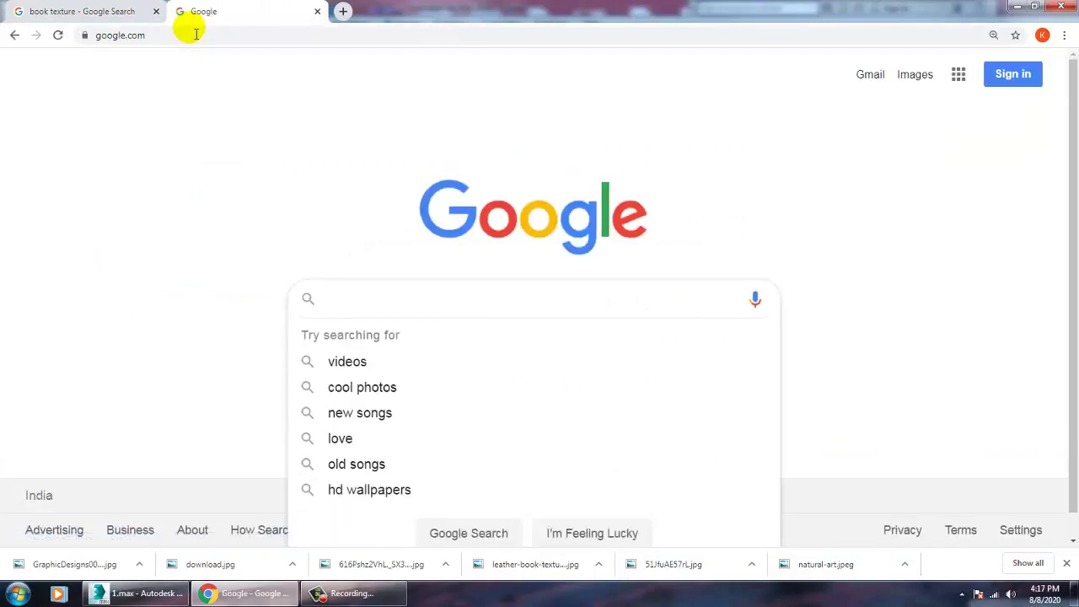
type("dry le")
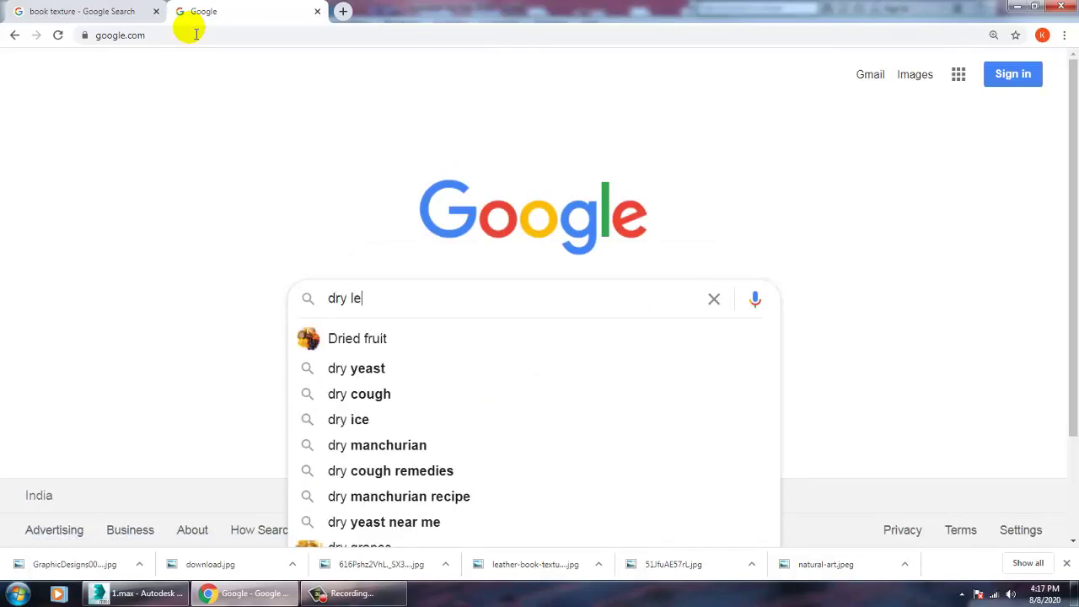
type("af text")
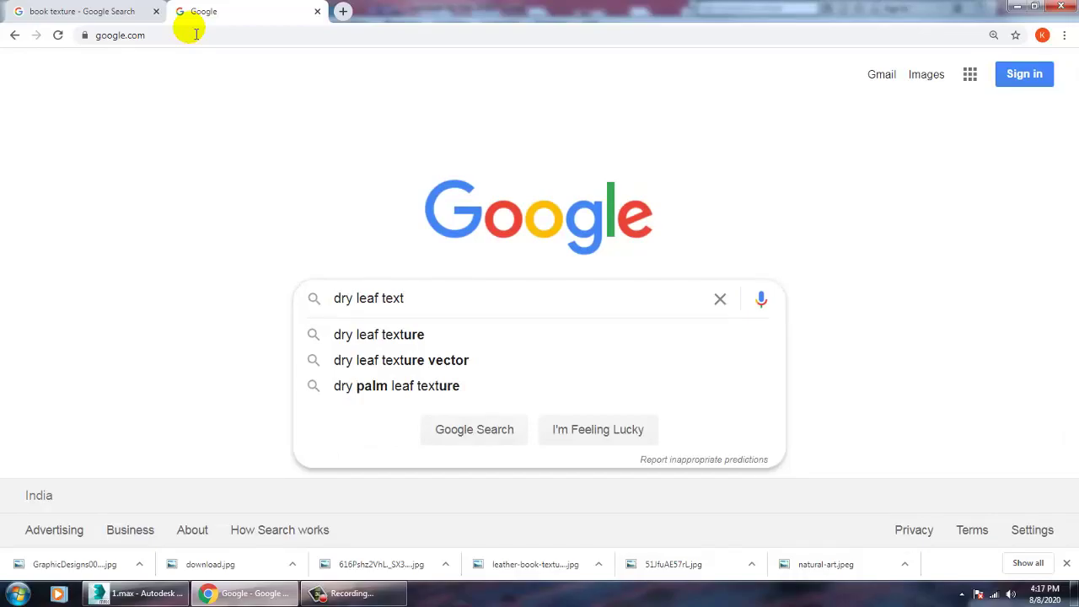
type("ure")
key("Return")
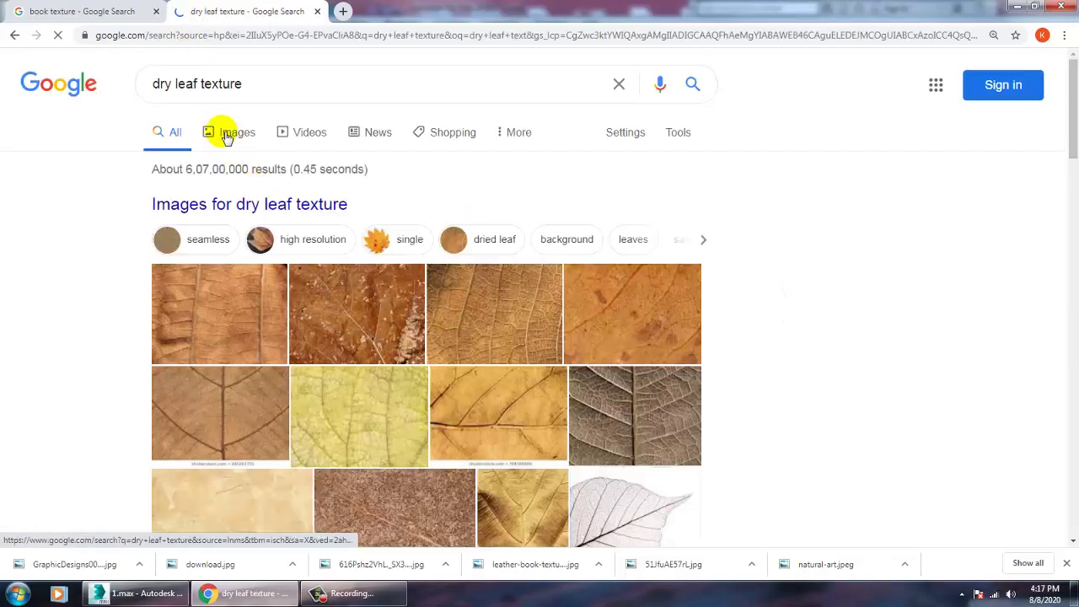
left_click(227, 135)
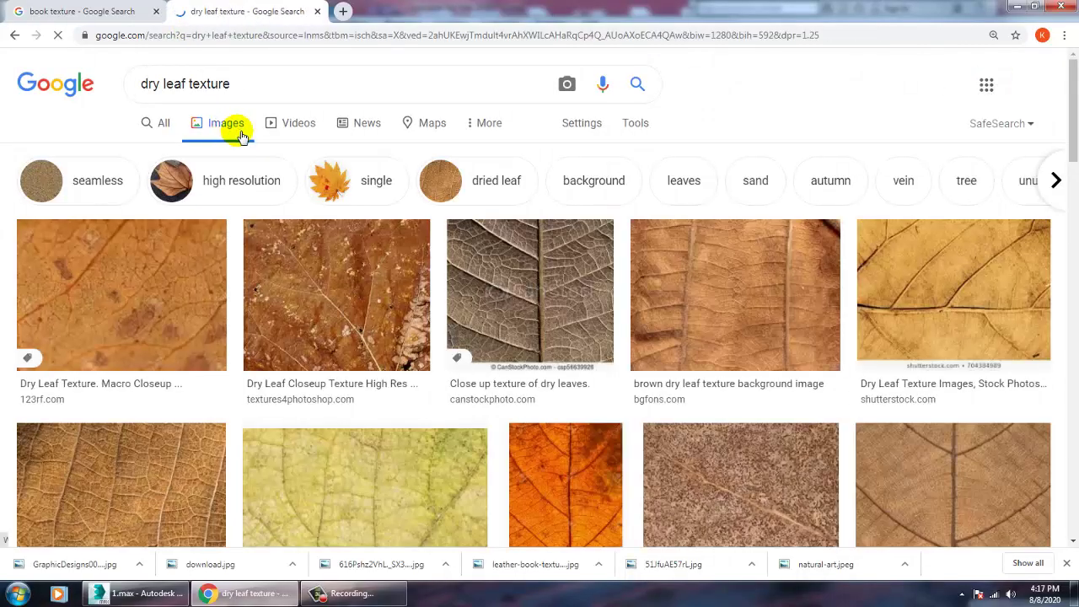
Step: Browse the dry leaf image results for a texture suitable for the flower petals
scroll(725, 325, "down", 8)
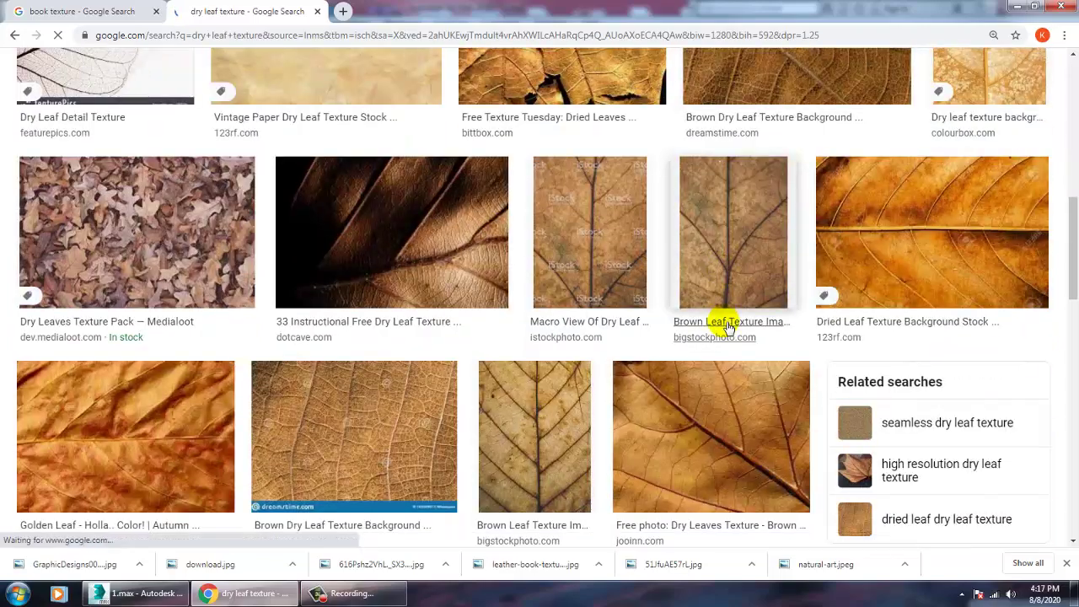
scroll(729, 324, "down", 6)
scroll(546, 274, "up", 2)
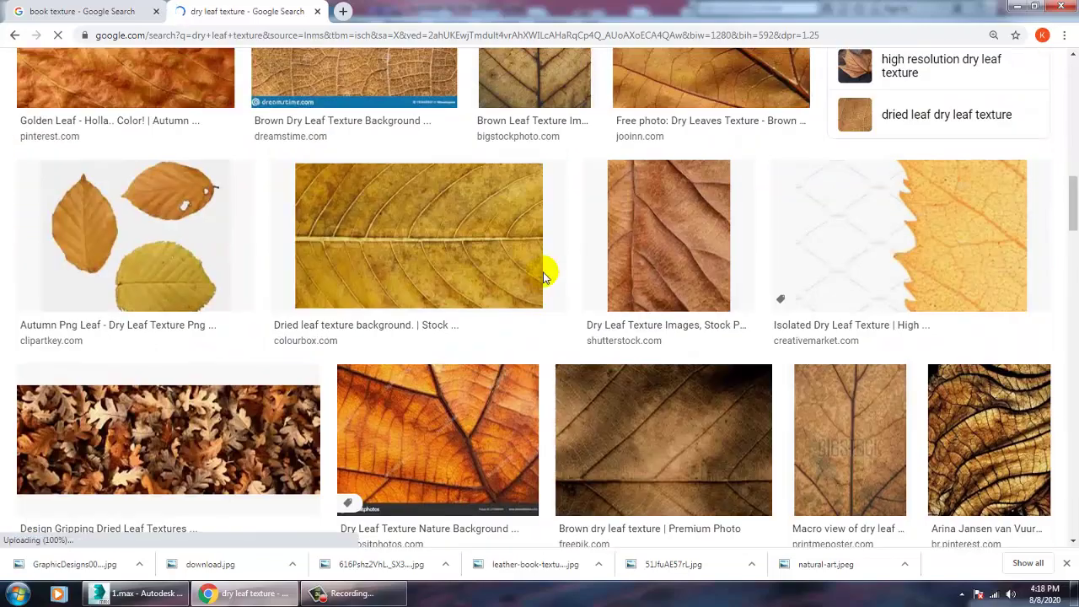
scroll(545, 277, "down", 5)
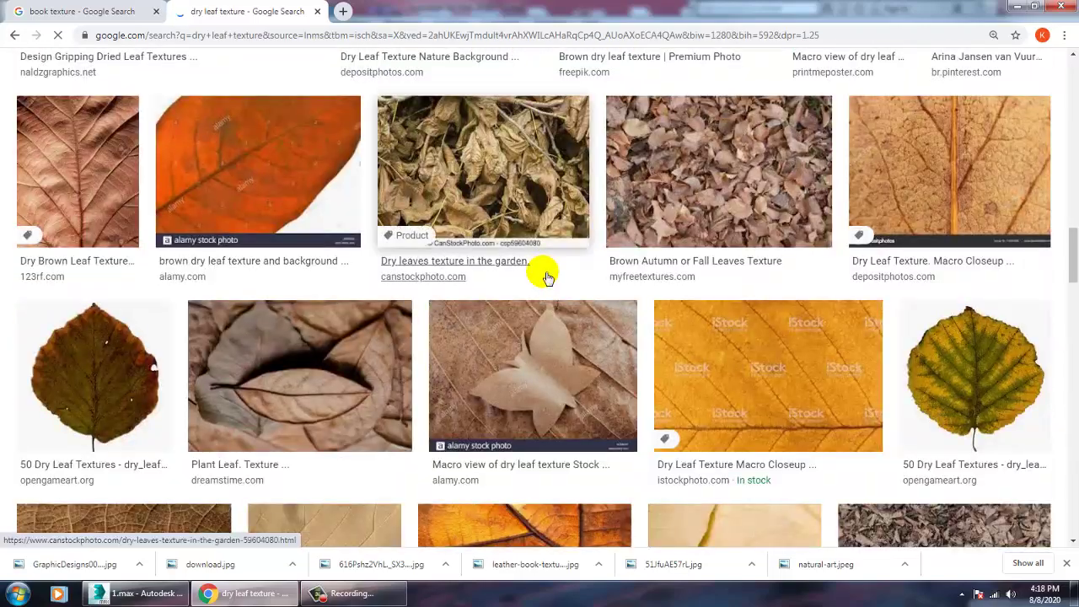
scroll(692, 337, "down", 6)
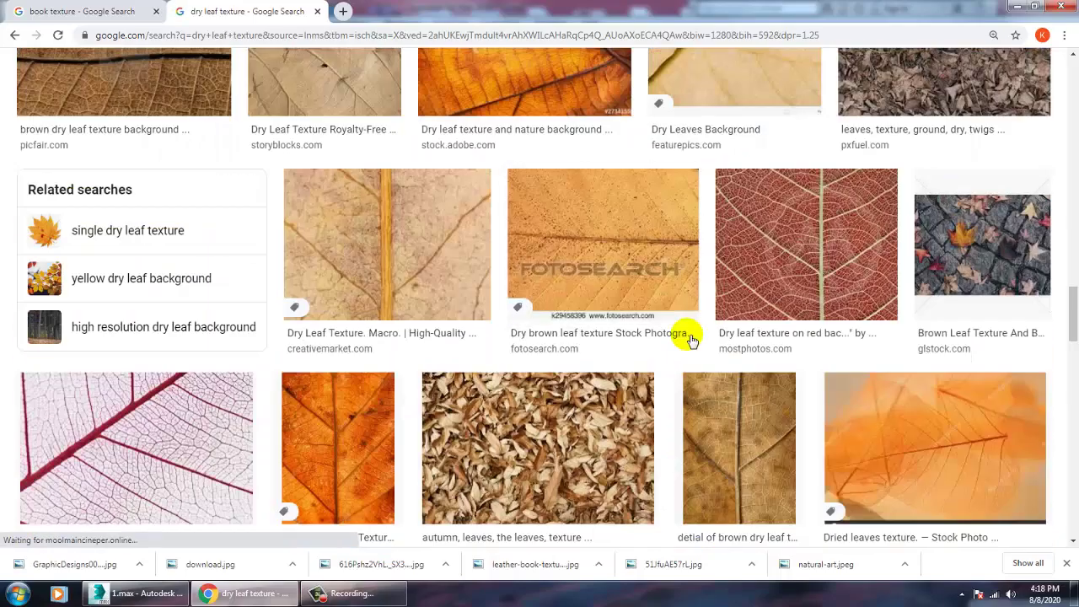
scroll(690, 339, "down", 8)
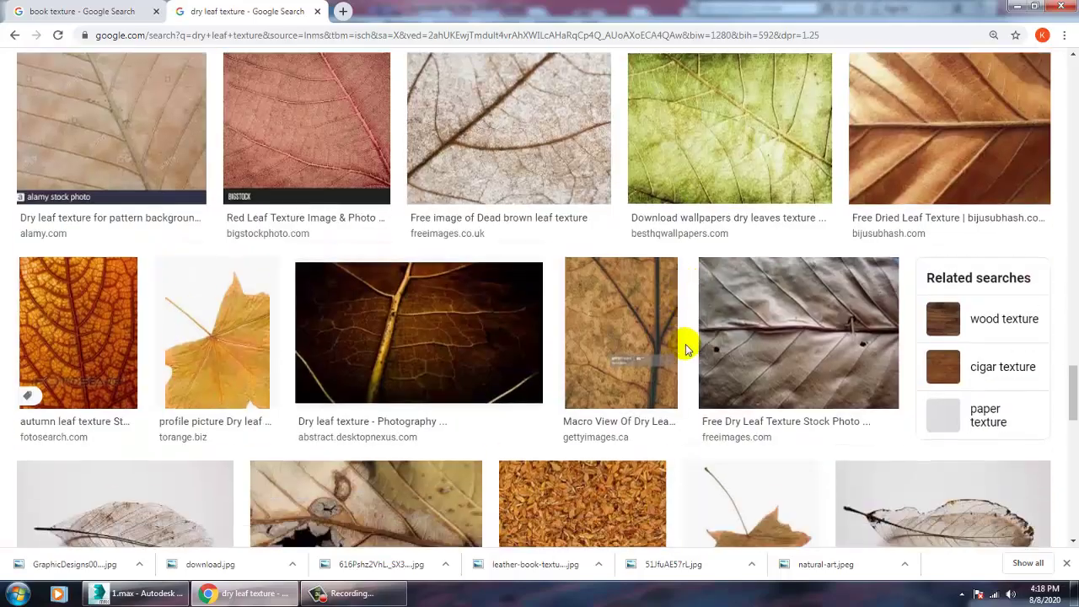
scroll(686, 346, "down", 3)
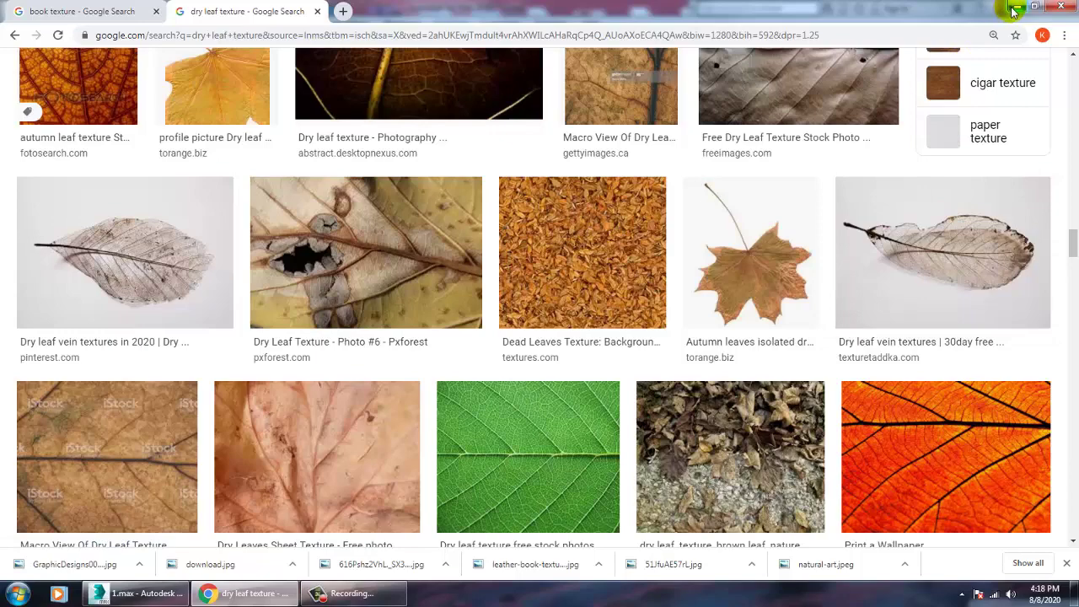
Step: Return to 3ds Max and examine the colours of the vase flowers in the reference image
left_click(1014, 10)
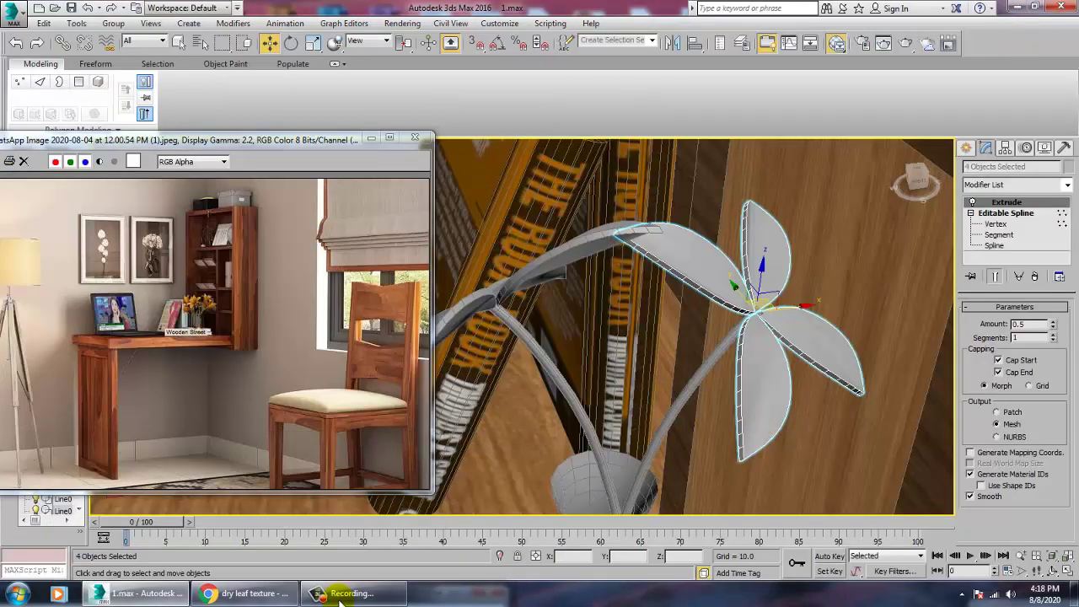
left_click_drag(339, 600, 354, 459)
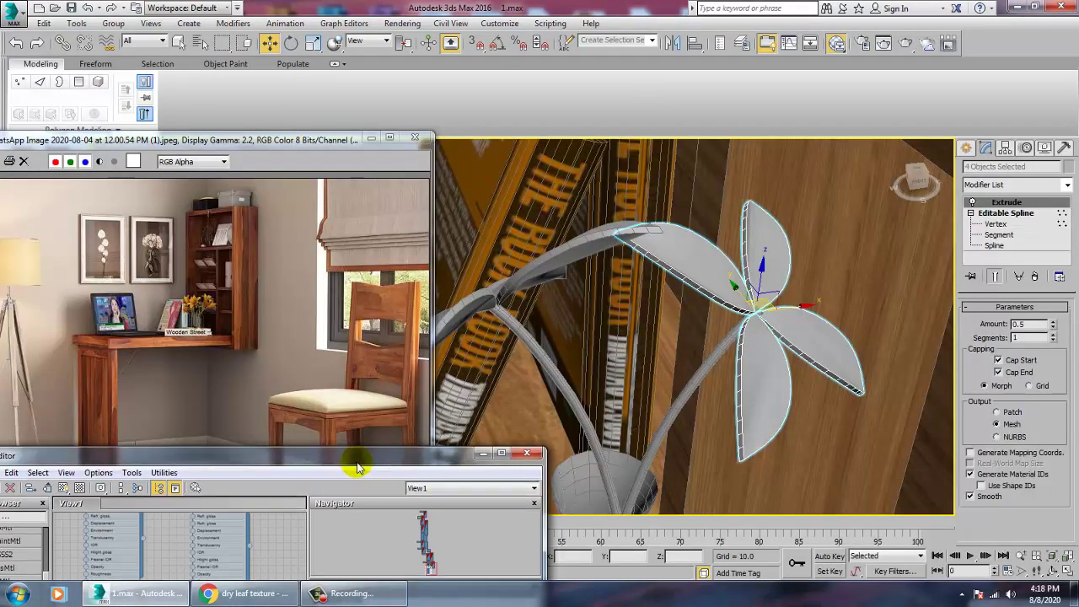
left_click(176, 350)
scroll(177, 327, "up", 4)
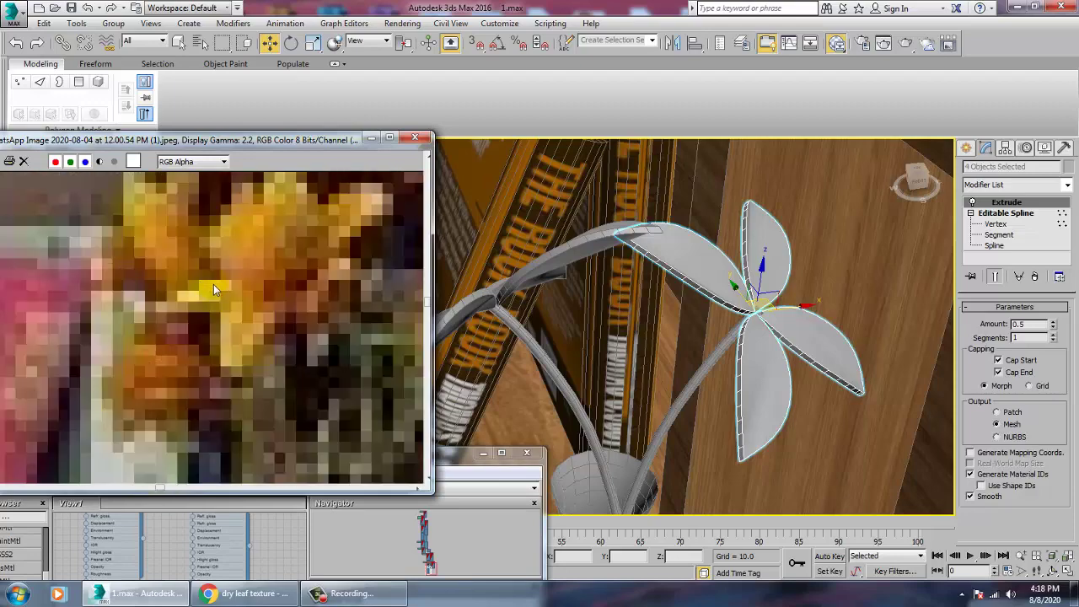
scroll(214, 284, "down", 4)
Step: Select the lower petal, create a new VRayMtl in the Slate Material Editor and give its diffuse a Gradient Ramp map
left_click(459, 455)
left_click_drag(469, 452, 575, 181)
left_click(755, 376)
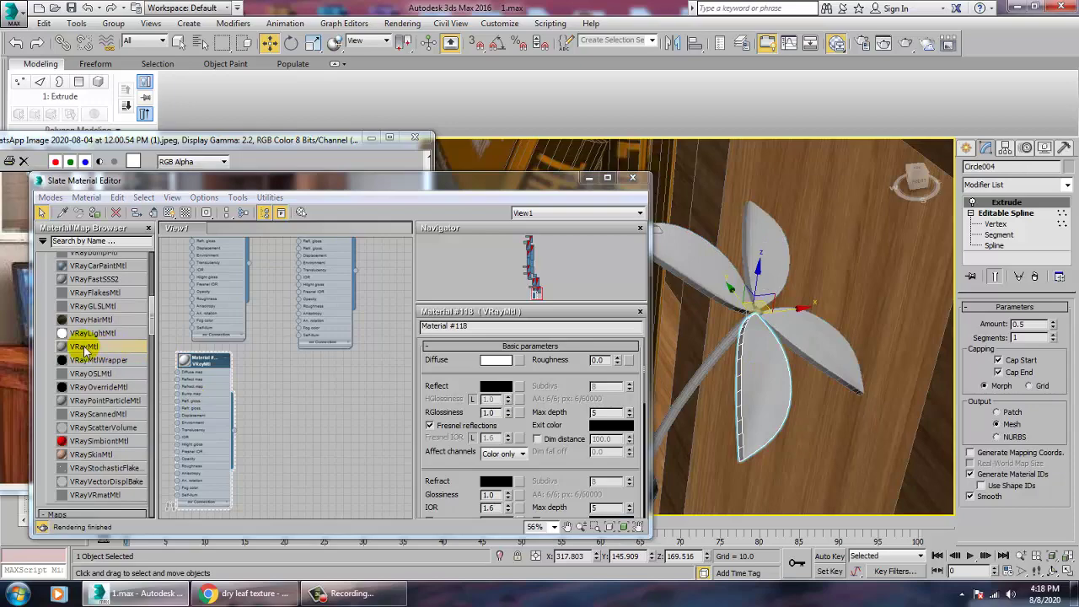
left_click_drag(84, 347, 308, 387)
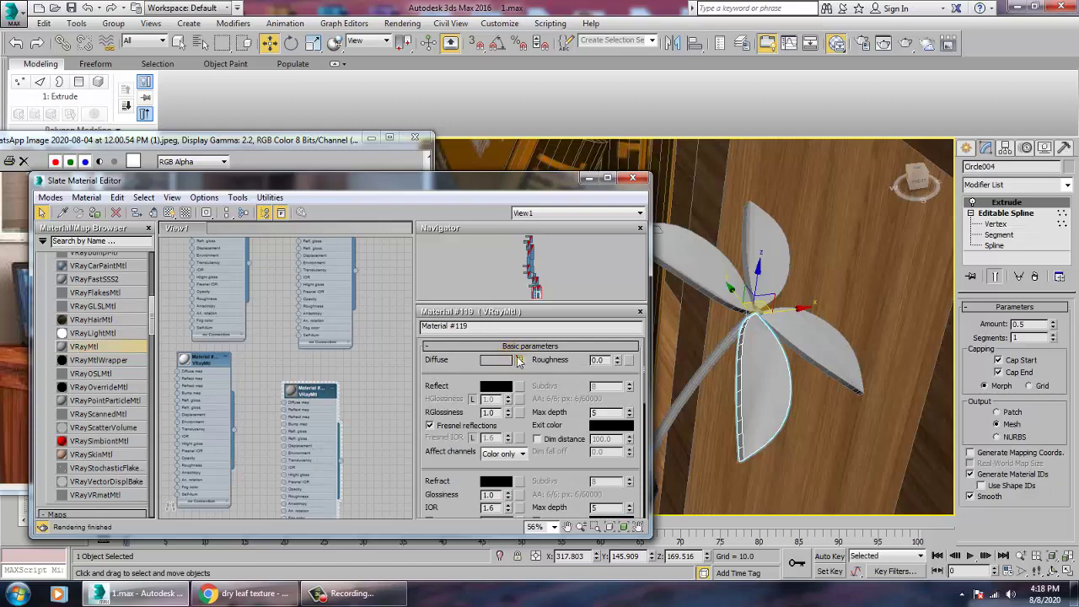
left_click(519, 360)
scroll(480, 302, "down", 2)
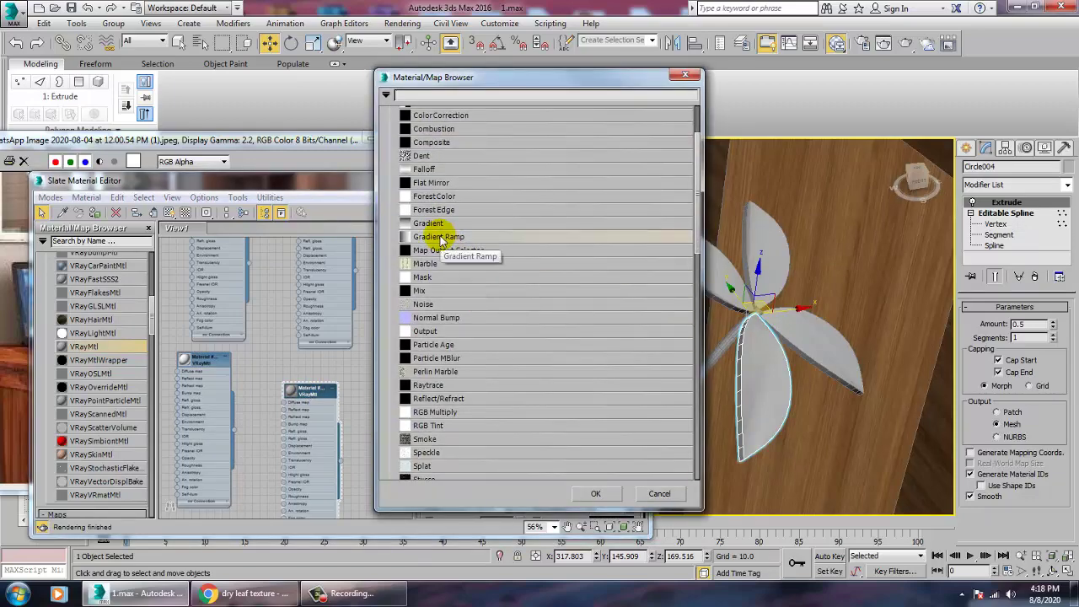
double_click(440, 239)
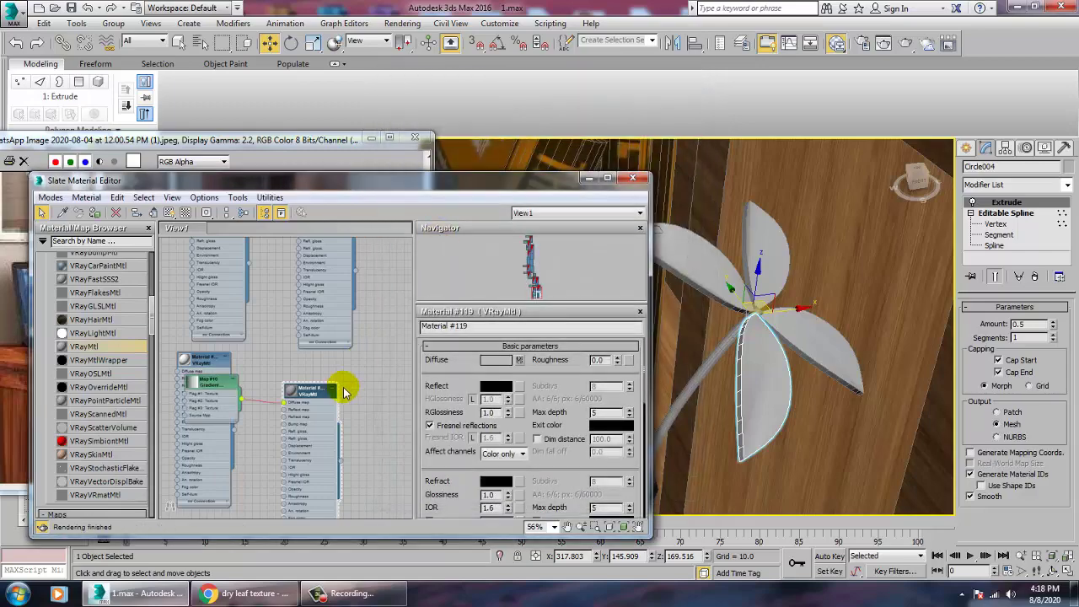
Step: Open the Gradient Ramp map's parameters and colour the ramp's starting flag orange
double_click(208, 393)
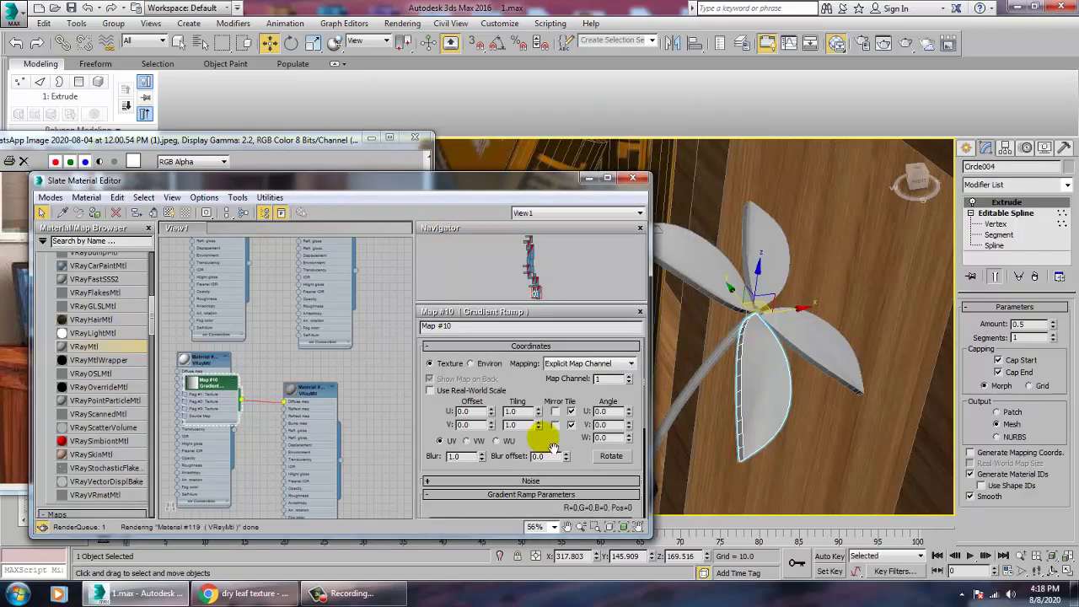
left_click_drag(548, 470, 560, 238)
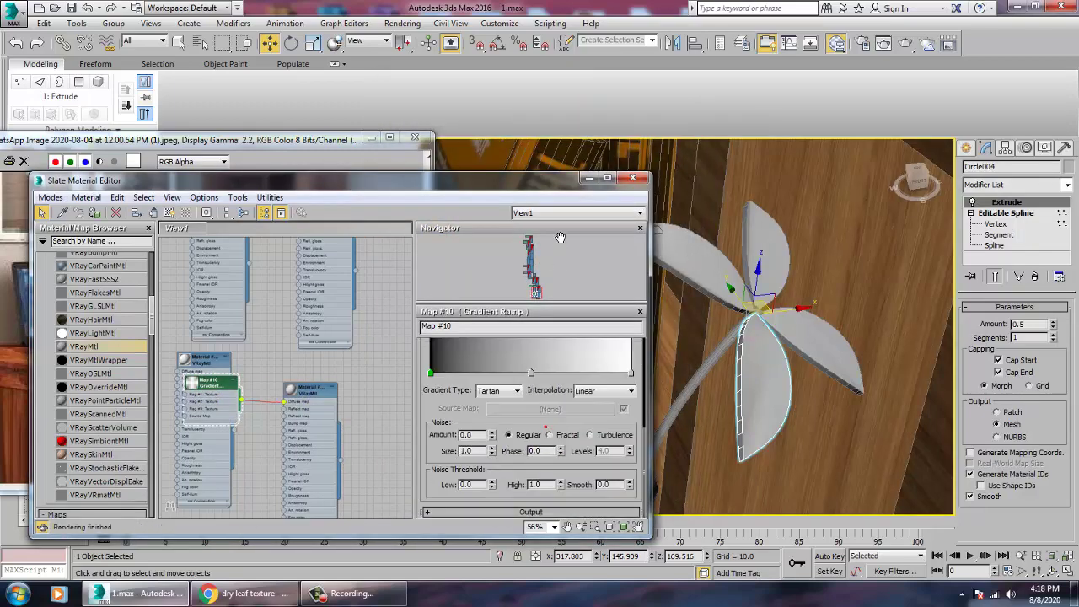
double_click(429, 372)
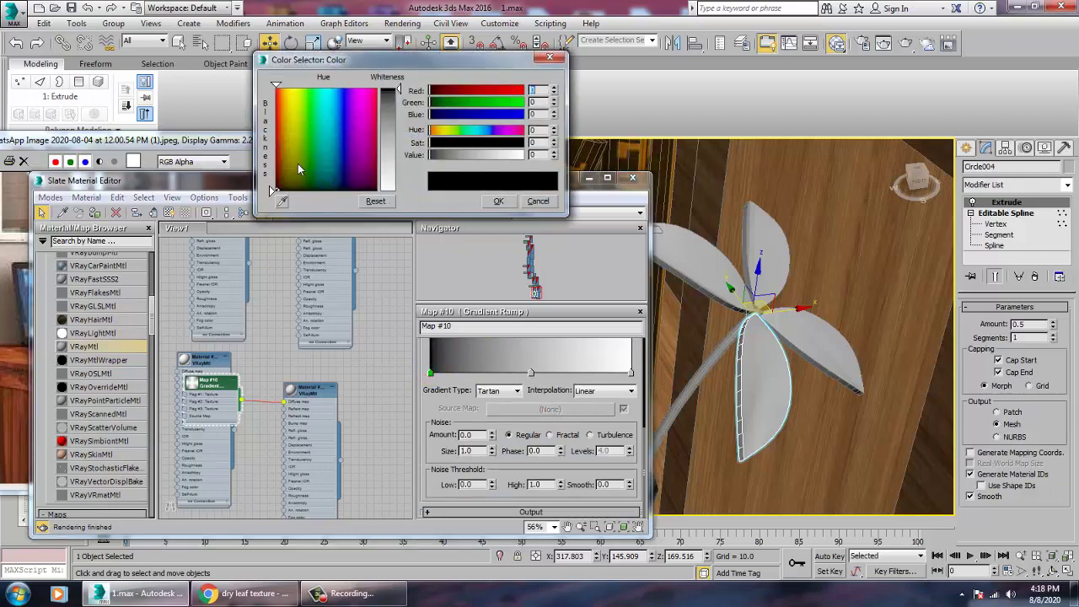
left_click(280, 134)
left_click_drag(285, 133, 289, 109)
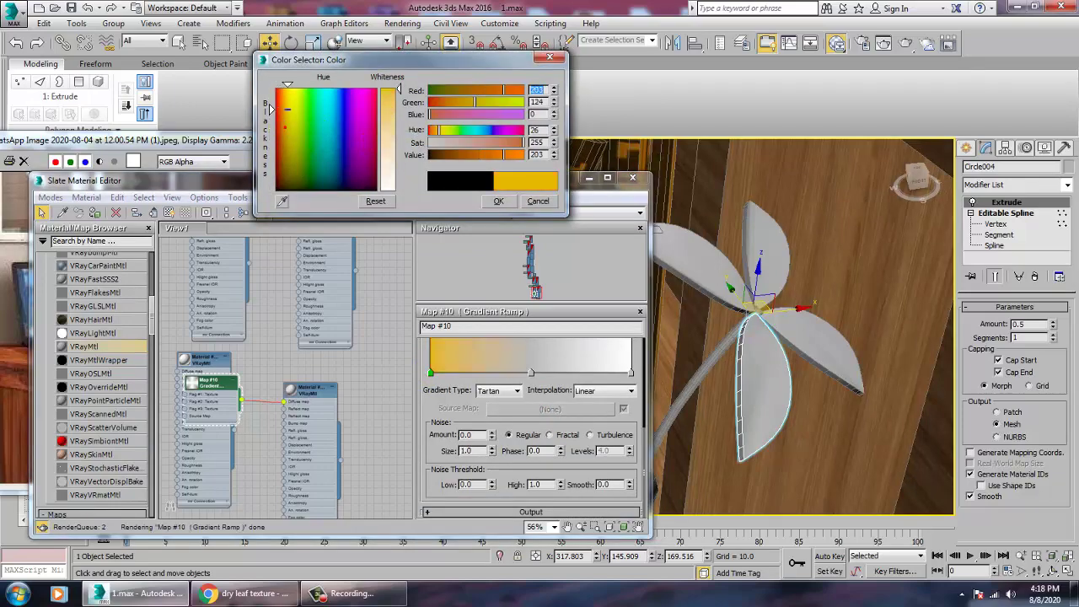
left_click(282, 110)
left_click(500, 202)
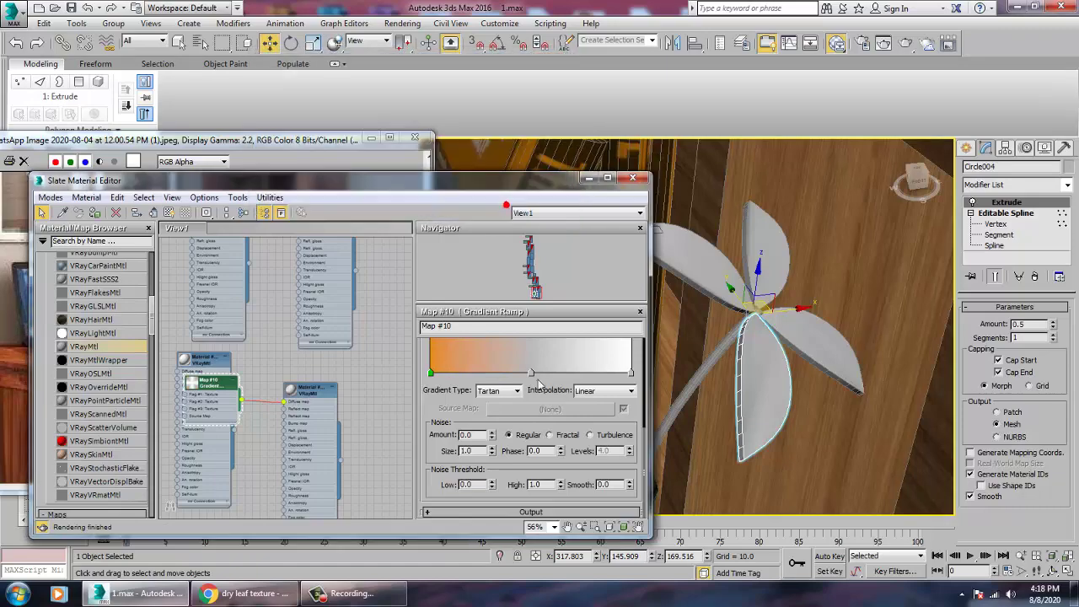
Step: Colour the ramp's middle flag pale yellow (RGB 197, 188, 127) and its end flag golden yellow (RGB 227, 162, 50)
double_click(529, 373)
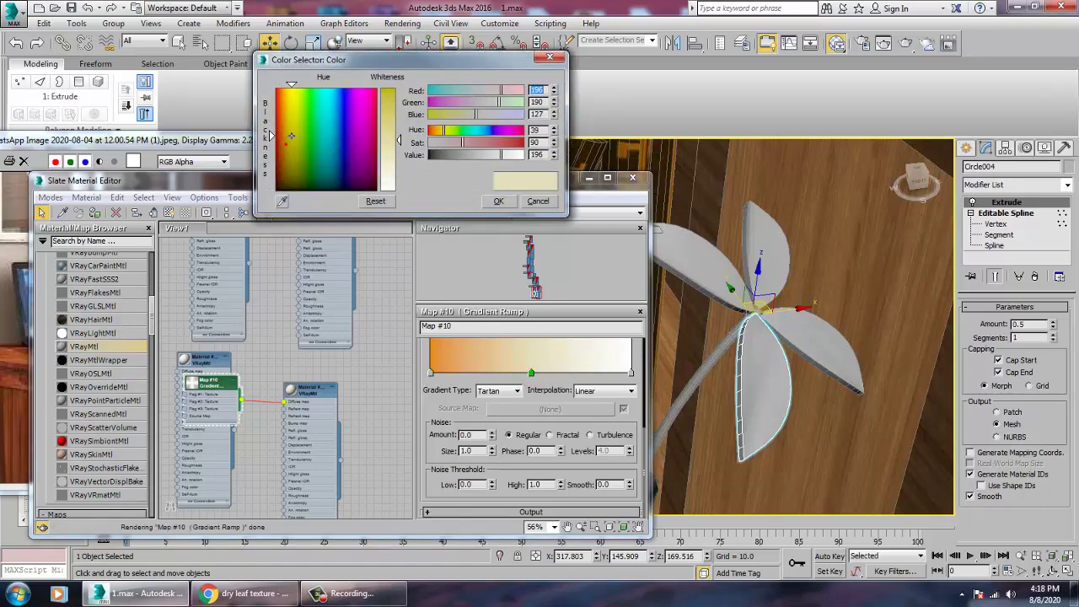
left_click(499, 202)
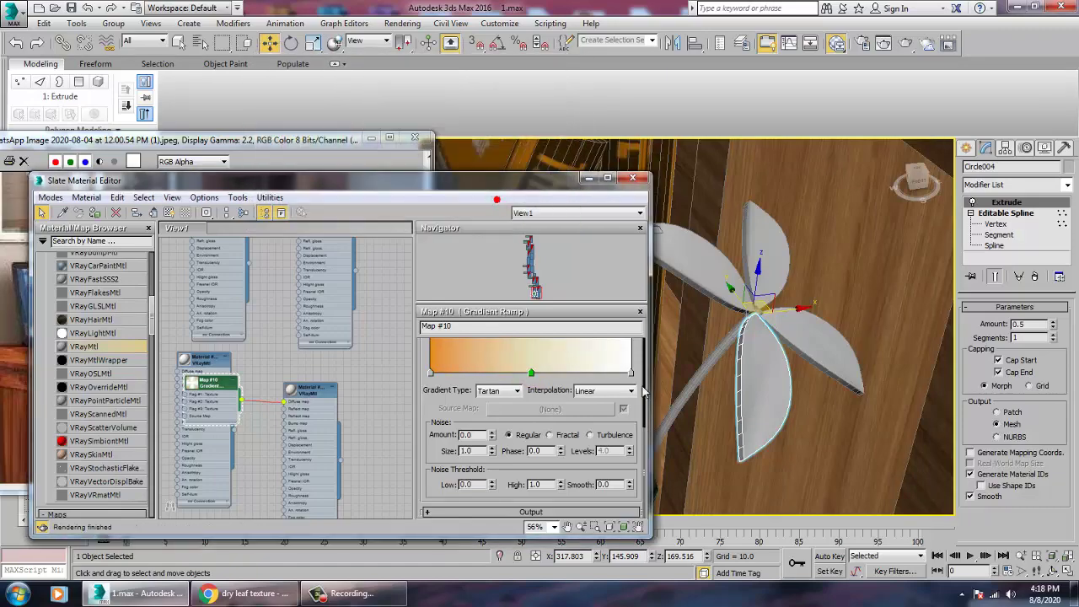
double_click(630, 373)
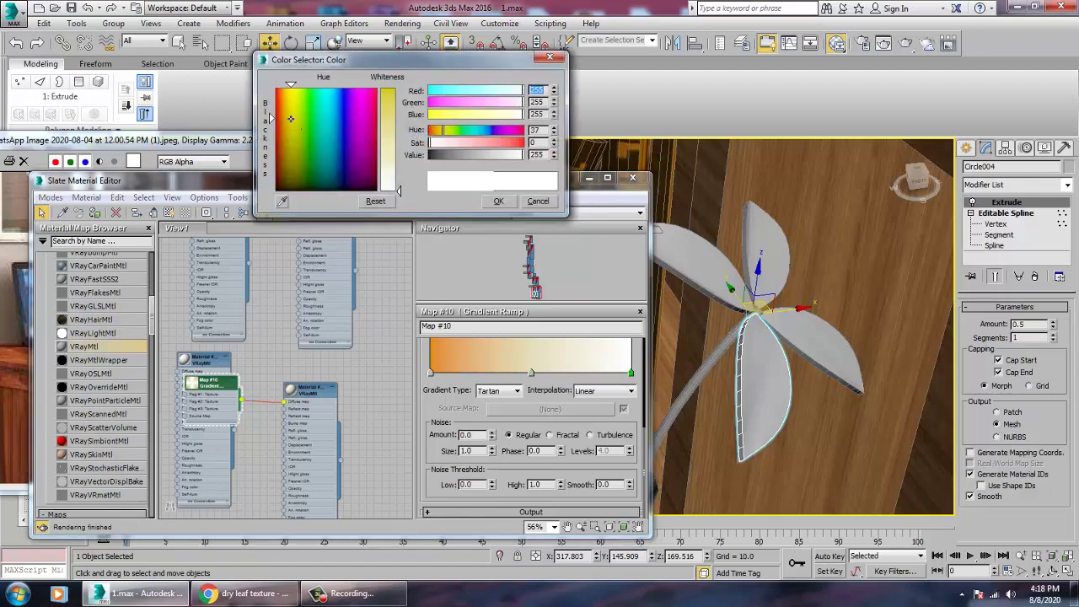
left_click_drag(398, 189, 395, 134)
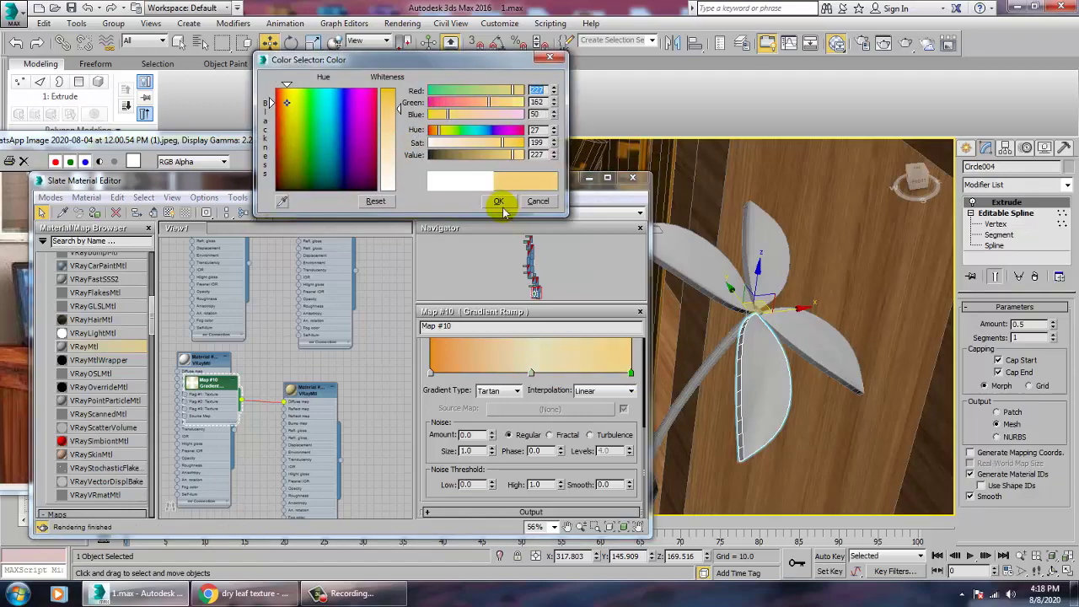
left_click(499, 202)
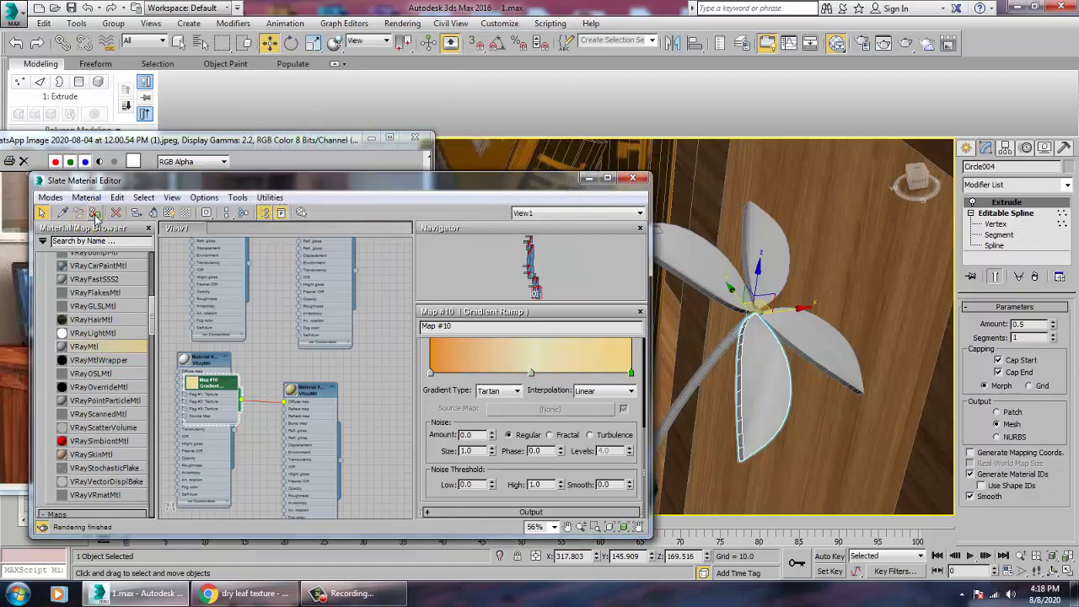
Step: Show the gradient material on the lower petal in the viewport and shift the ramp's middle flag to position 68
left_click(170, 213)
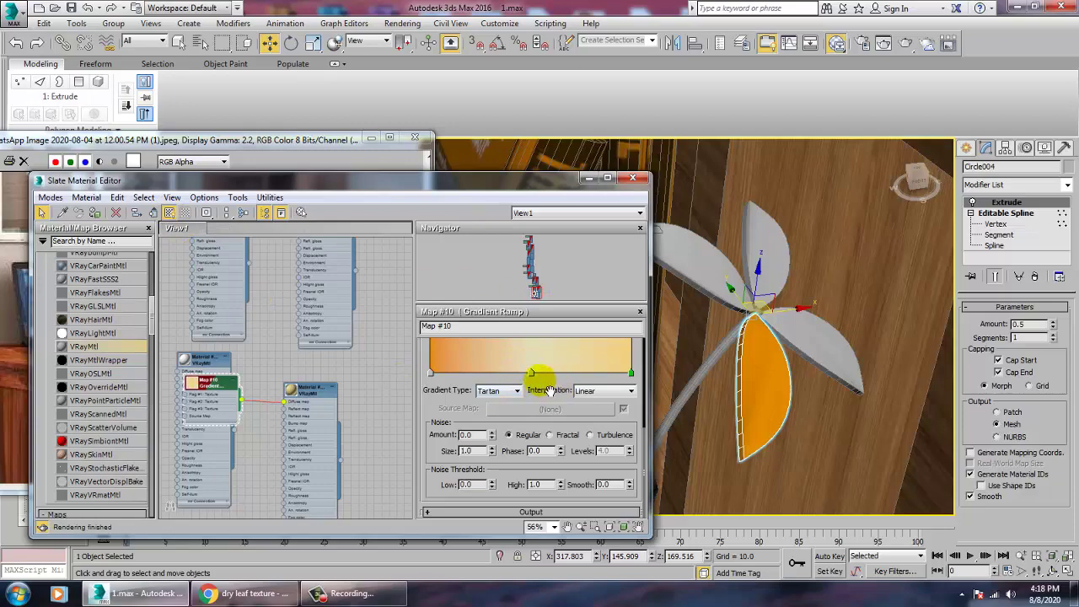
left_click_drag(530, 372, 568, 372)
scroll(578, 409, "up", 2)
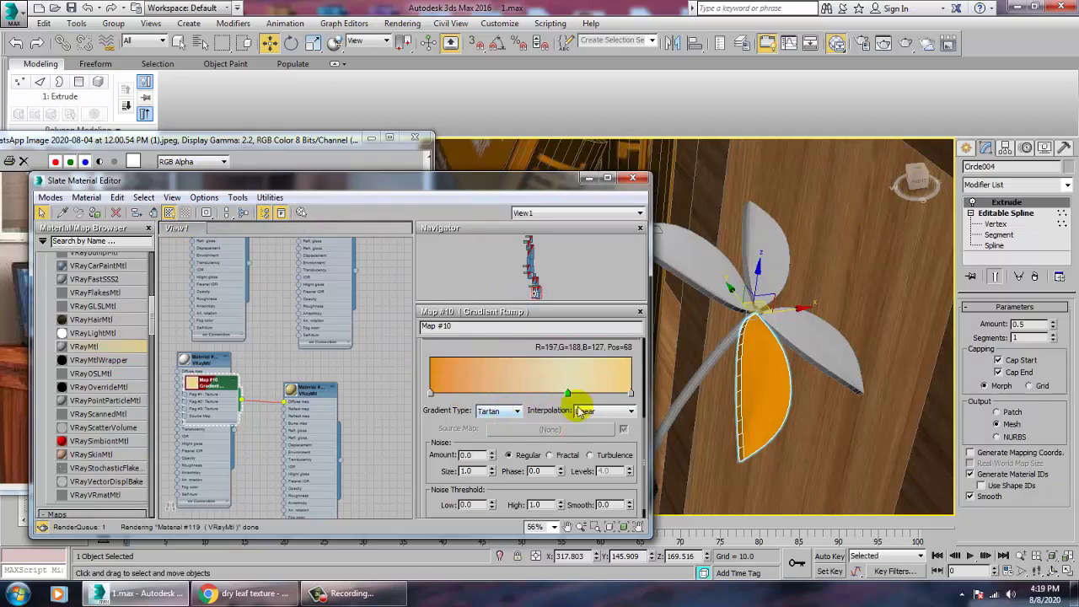
Step: Try the Box gradient type, settle on Diagonal, and keep the ramp's noise type as Regular
left_click(506, 432)
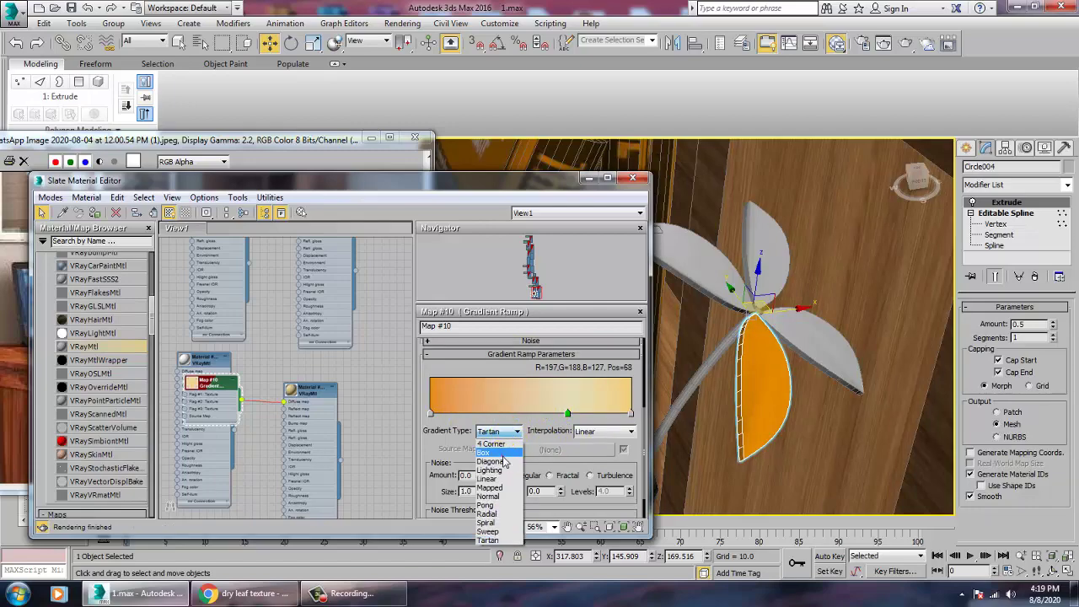
left_click(503, 455)
left_click(506, 432)
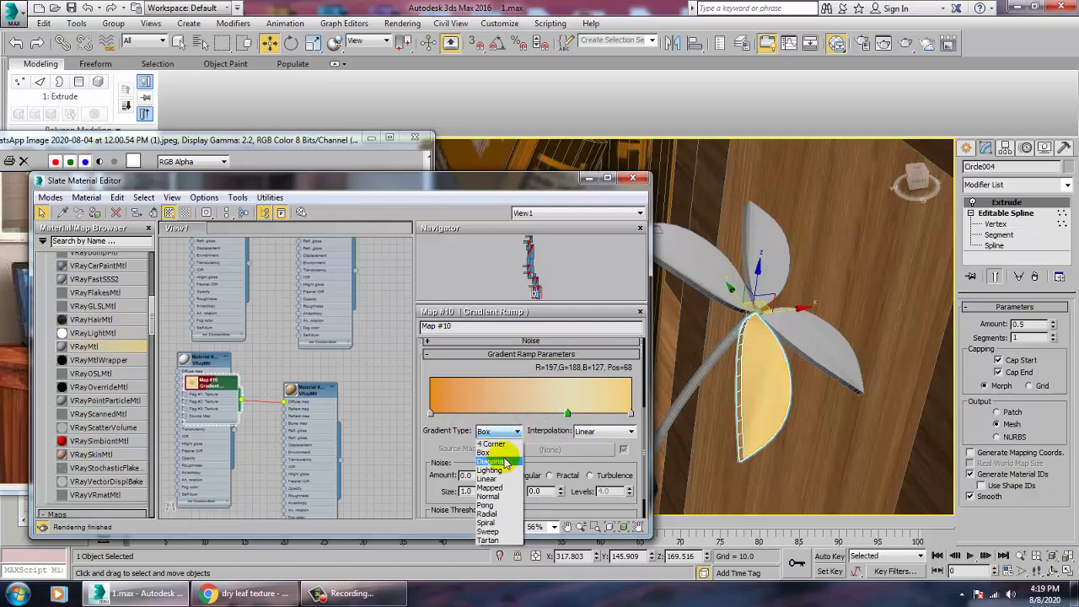
left_click(506, 462)
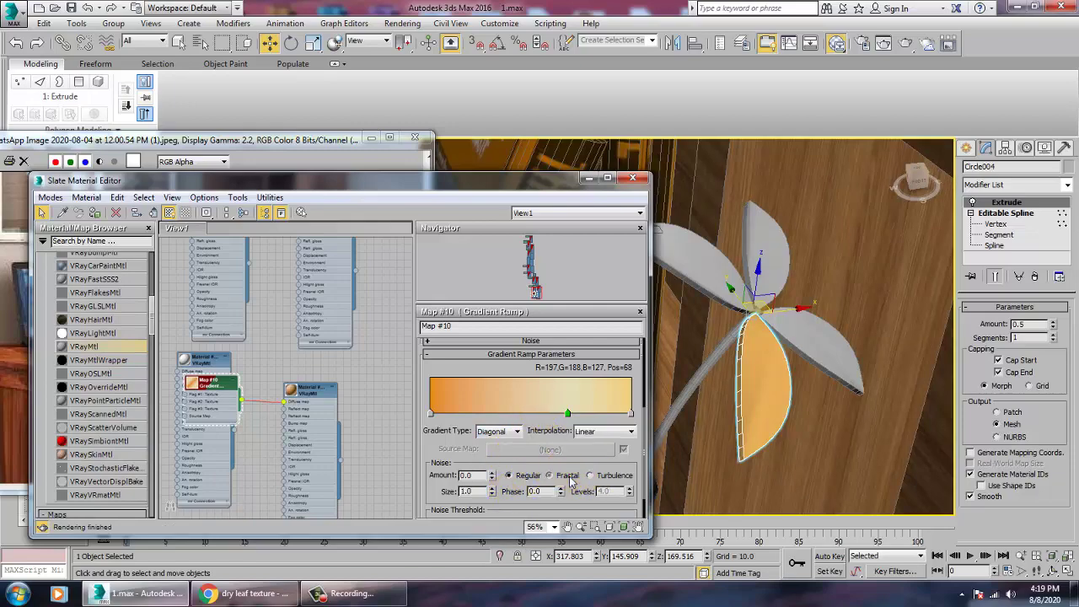
left_click(510, 476)
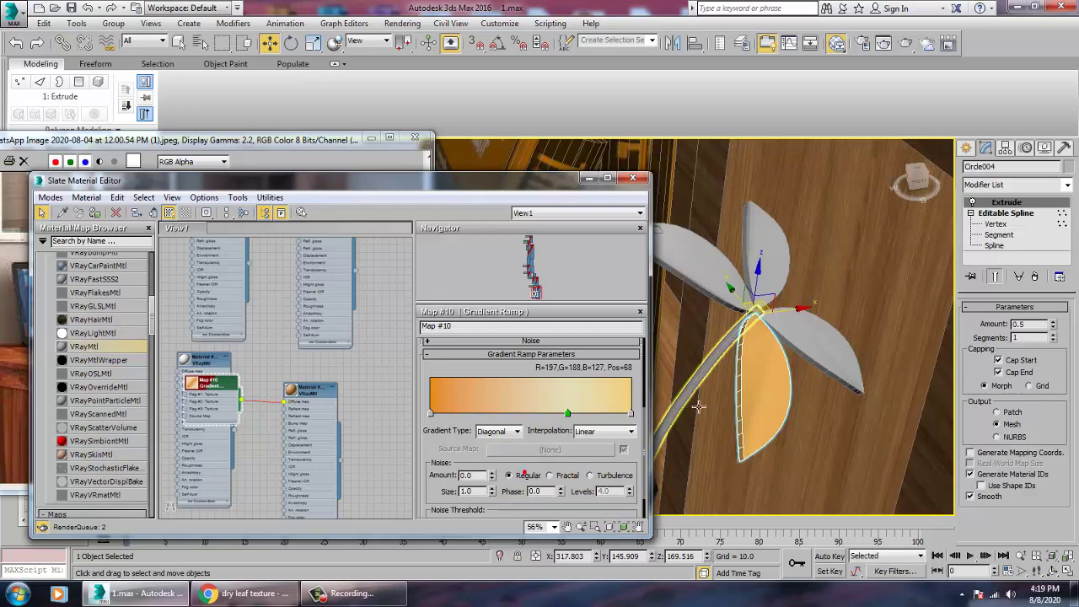
Step: Assign the gradient material to the other three petals of the same flower
left_click(812, 344)
left_click(120, 246)
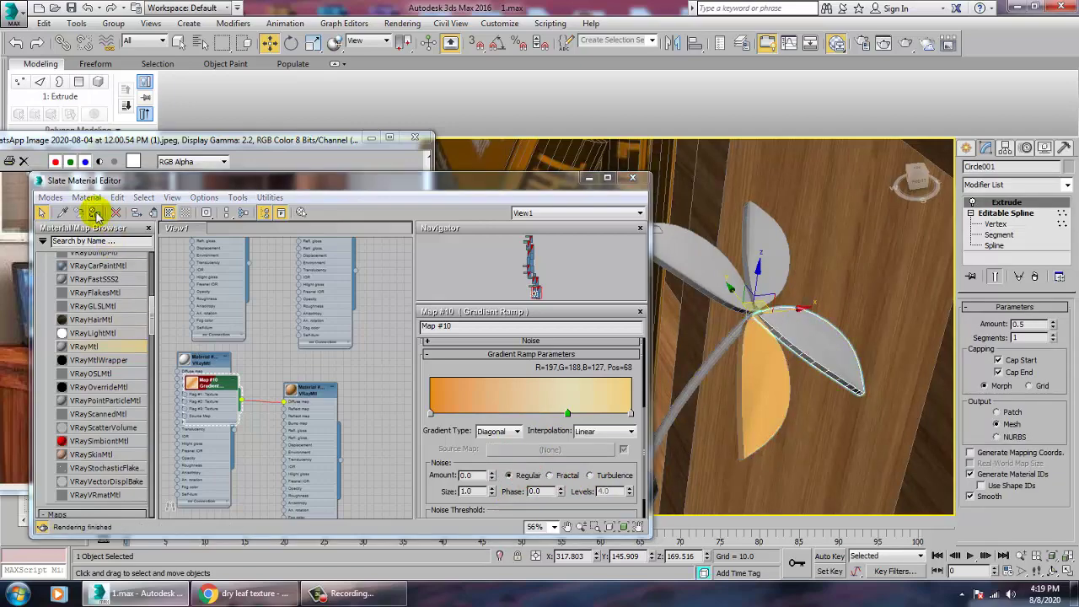
left_click(765, 248)
left_click(708, 277, "ctrl")
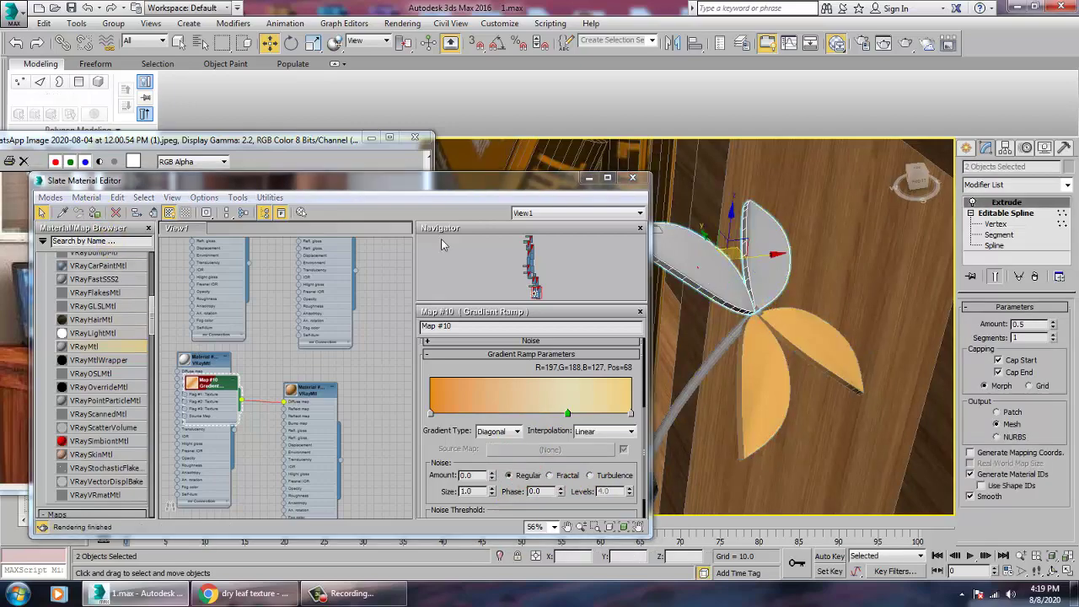
scroll(700, 344, "down", 5)
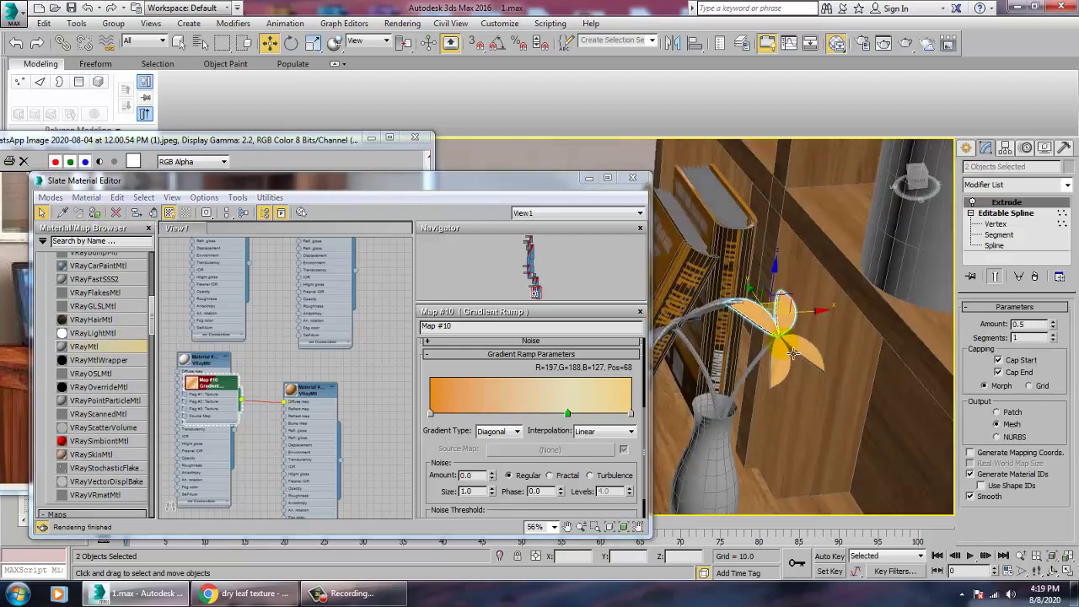
Step: Select all four petals of the second flower and assign the same gradient material to them
middle_click_drag(740, 306, 763, 341, "alt")
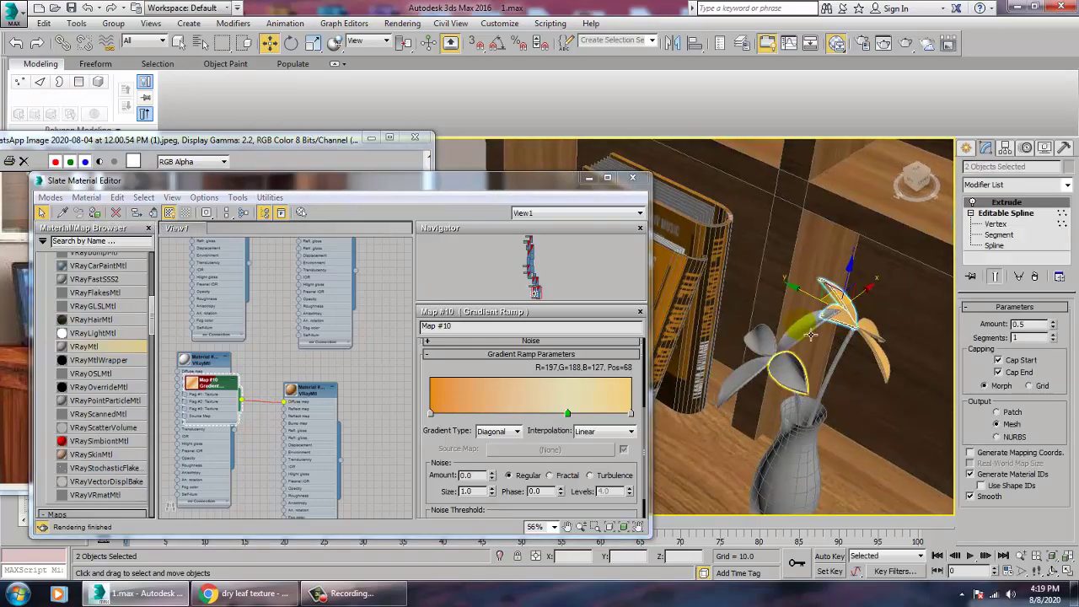
left_click(765, 347)
left_click(761, 339, "ctrl")
left_click(793, 374, "ctrl")
left_click(753, 374, "ctrl")
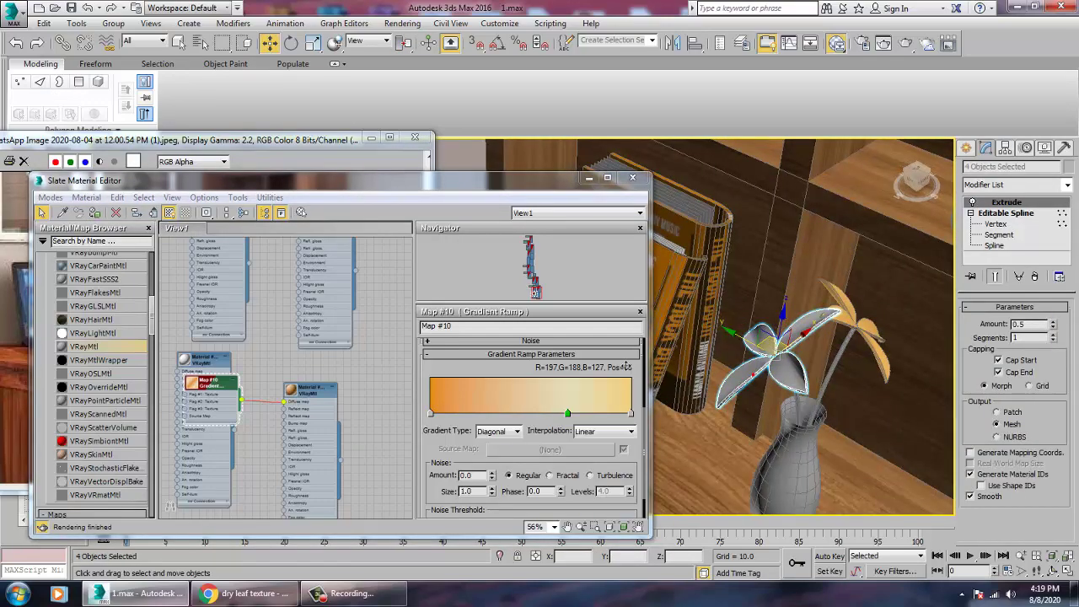
left_click(94, 213)
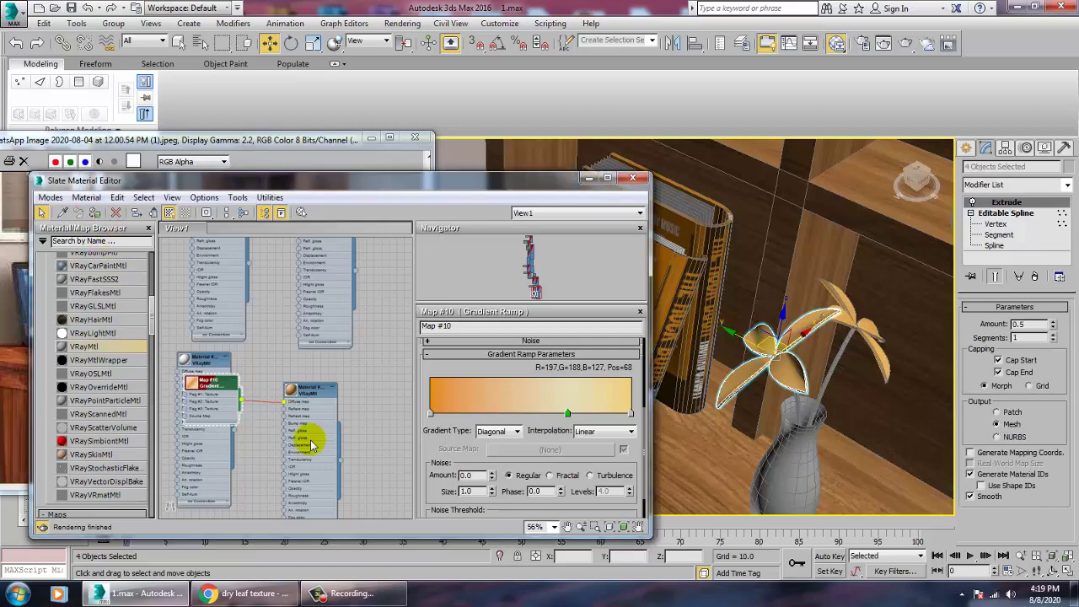
Step: Select both flower stems and create another VRayMtl beside the petal material
left_click(833, 384)
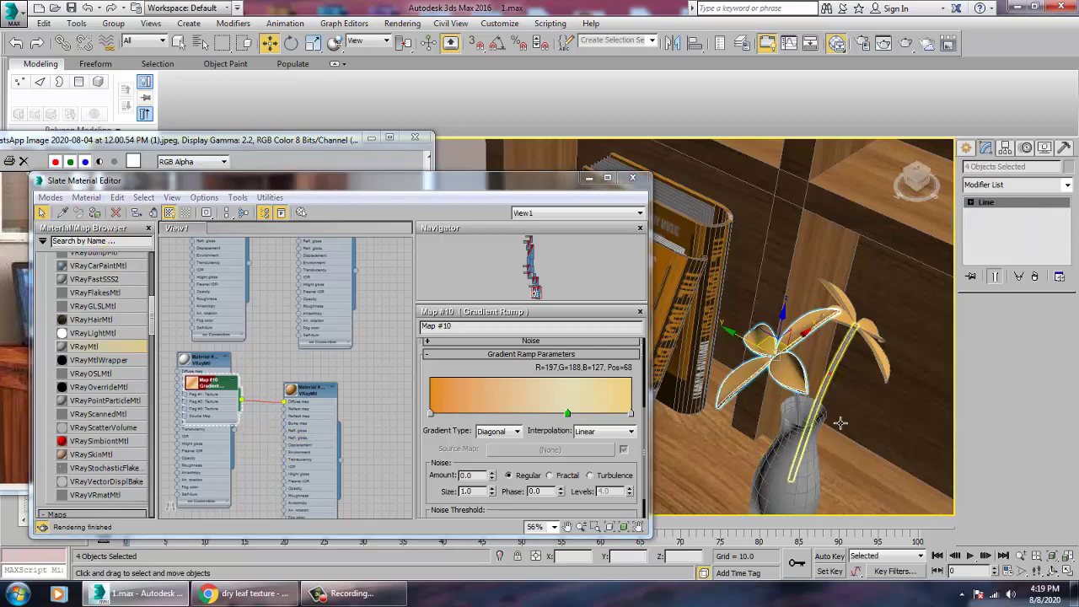
left_click(819, 403)
middle_click_drag(840, 423, 825, 404, "alt")
left_click(801, 406, "ctrl")
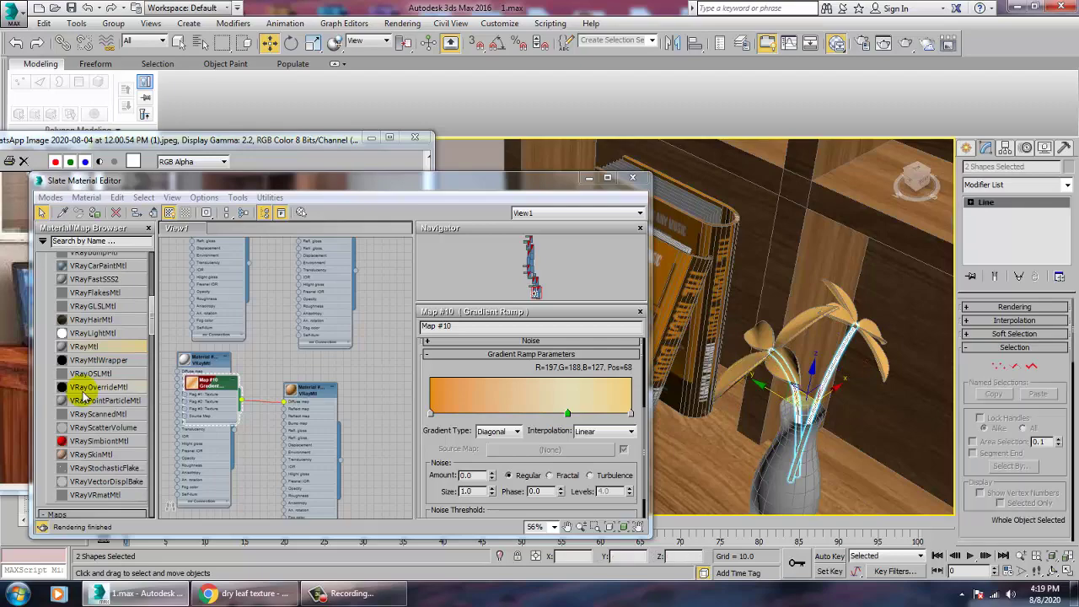
left_click_drag(375, 401, 363, 395)
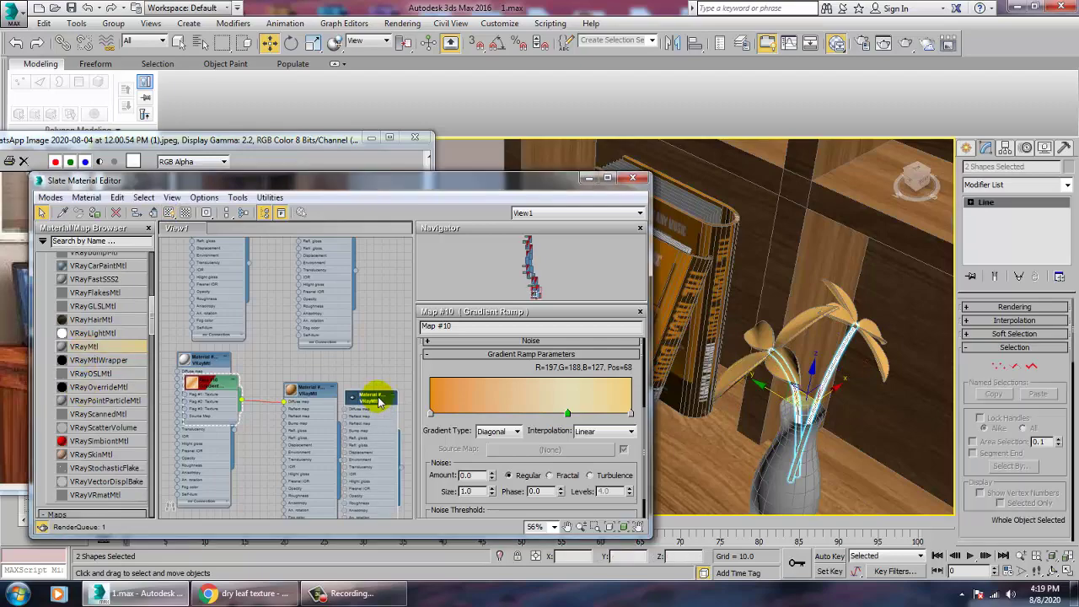
Step: Set the new material's diffuse to a near-black brown (hue 7, saturation 255, value 3) and assign it to the stems
left_click(494, 365)
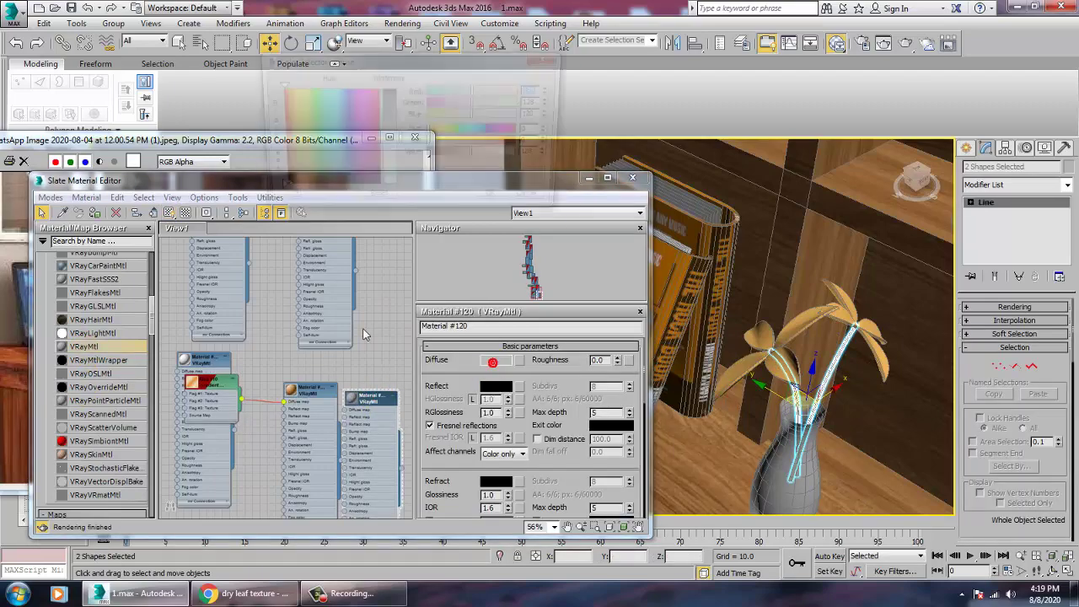
mouse_move(314, 134)
left_mouse_down()
mouse_move(272, 191)
mouse_move(273, 171)
left_mouse_up()
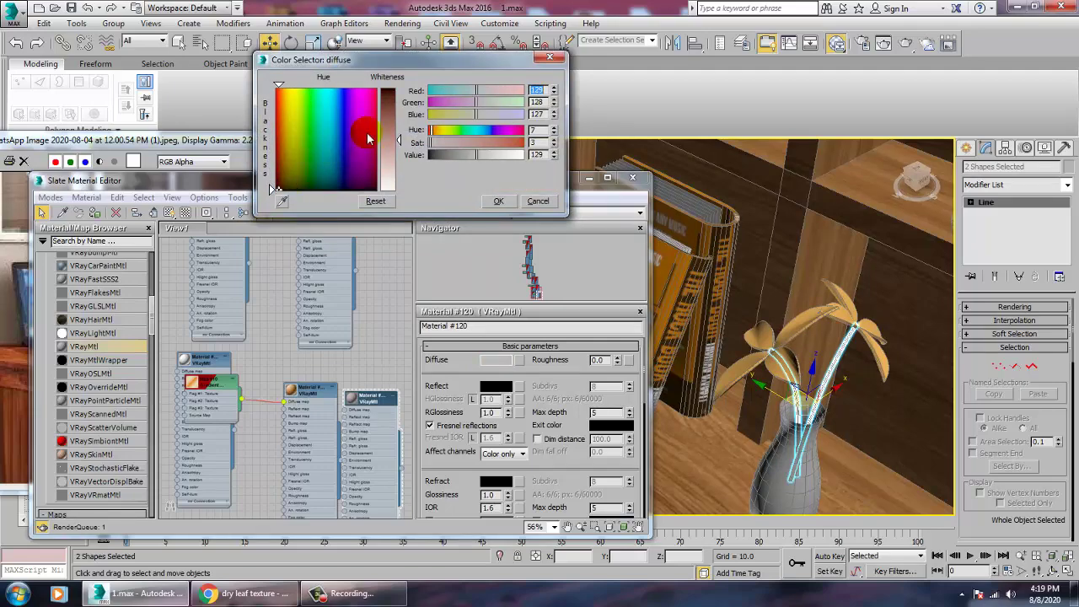
left_click_drag(399, 140, 383, 91)
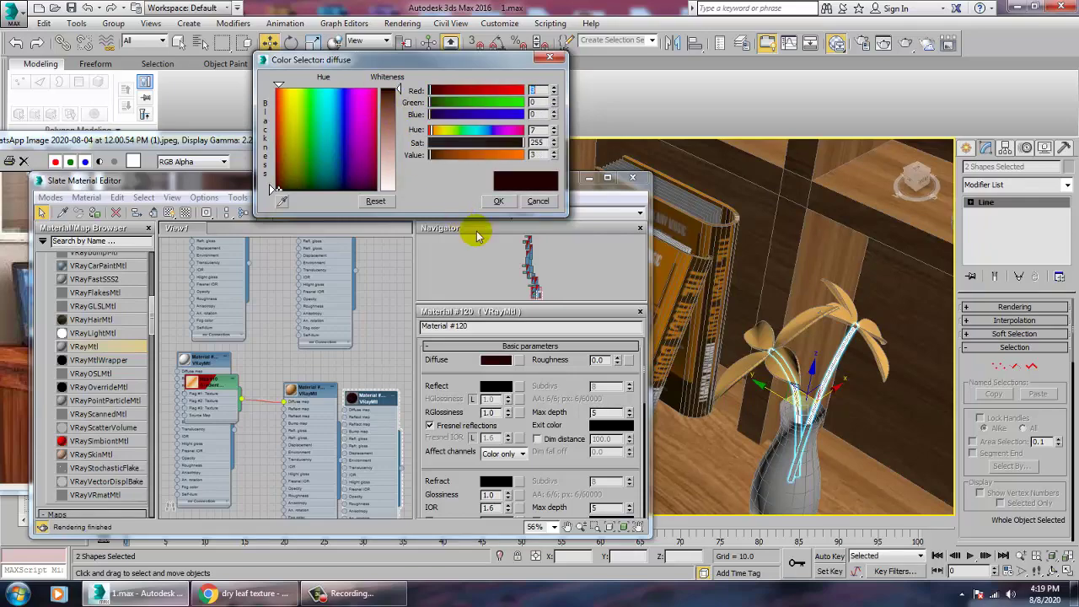
left_click(498, 202)
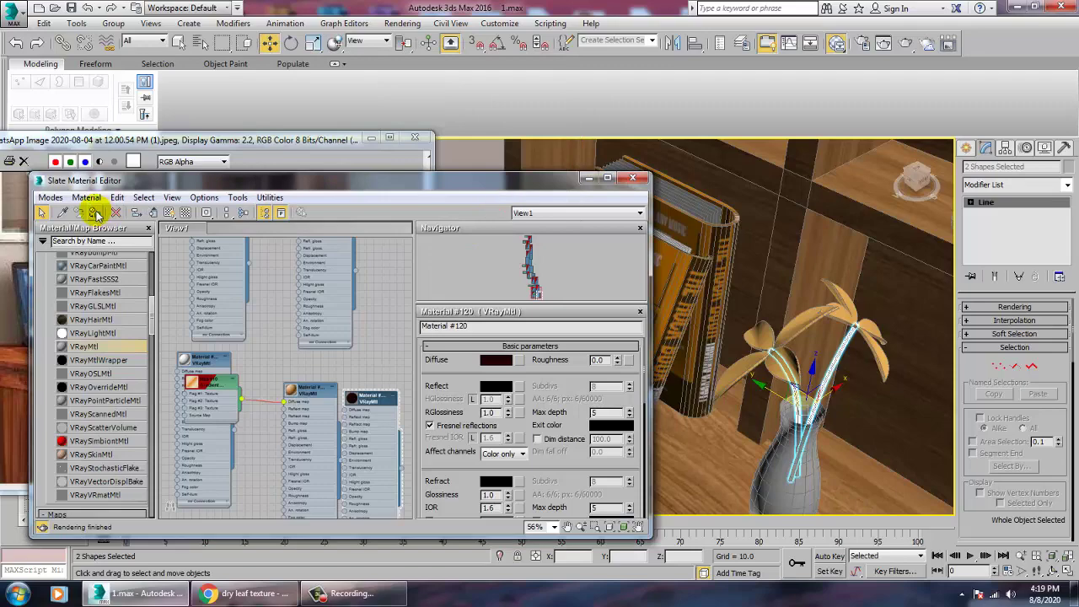
left_click(95, 214)
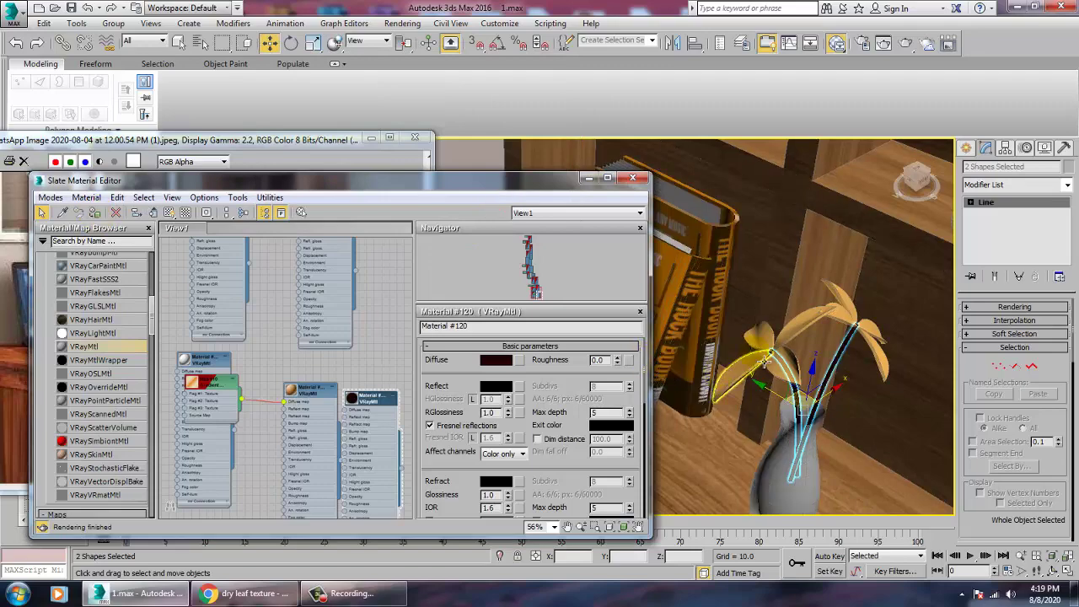
Step: Select the flower vase, create a new VRayMtl in an empty area of the node view and open its parameters
left_click(799, 447)
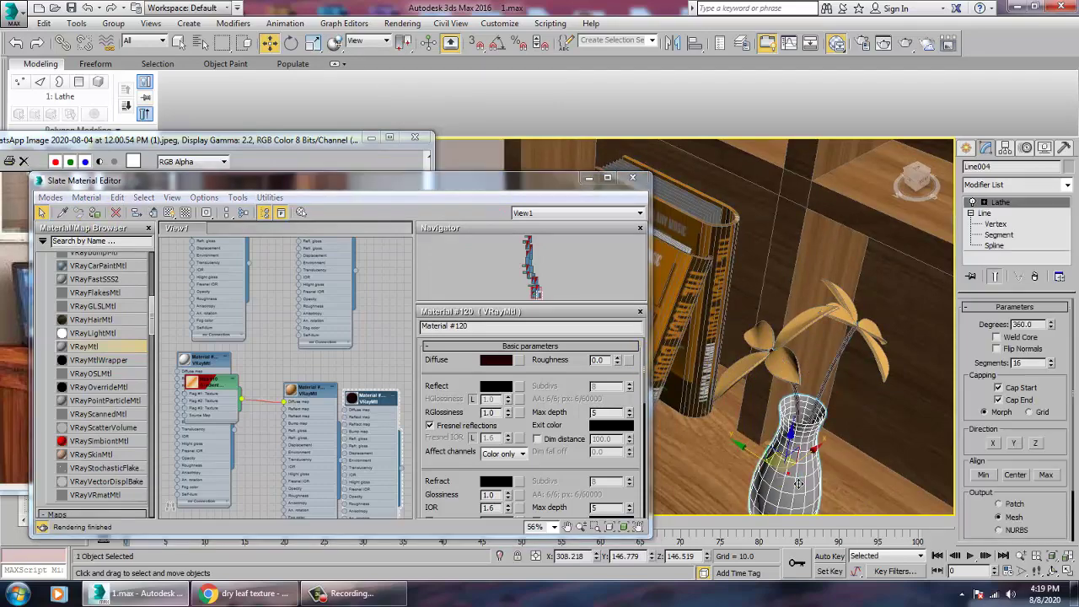
left_click(399, 387)
middle_click_drag(399, 388, 282, 224)
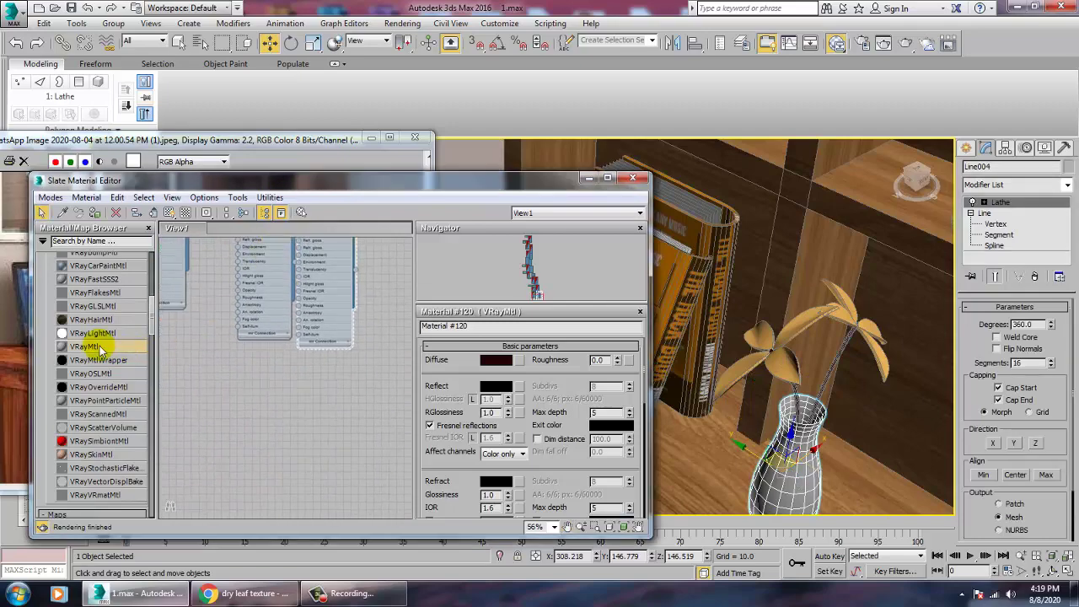
left_click_drag(95, 348, 199, 365)
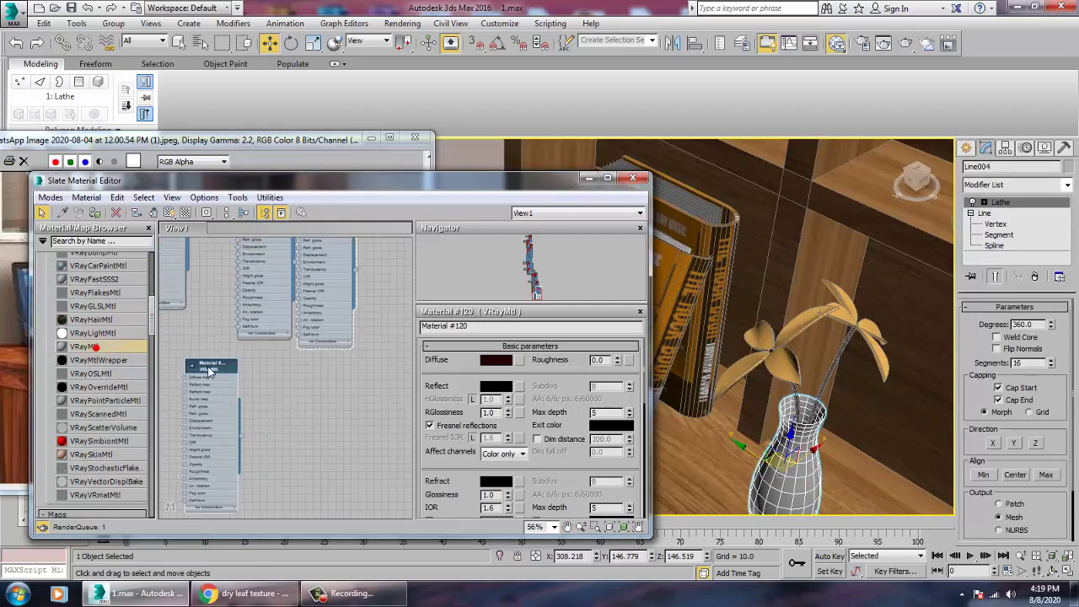
double_click(207, 365)
Step: Add a Bitmap map to the vase material's diffuse and browse to the bathroom texture folder on the Desktop
left_click(521, 360)
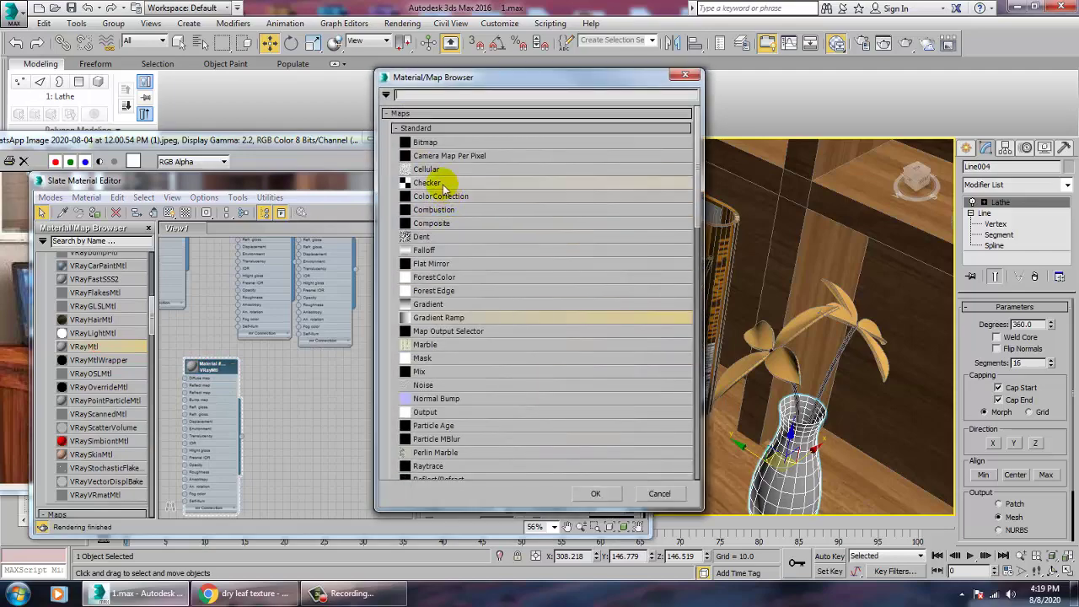
double_click(423, 143)
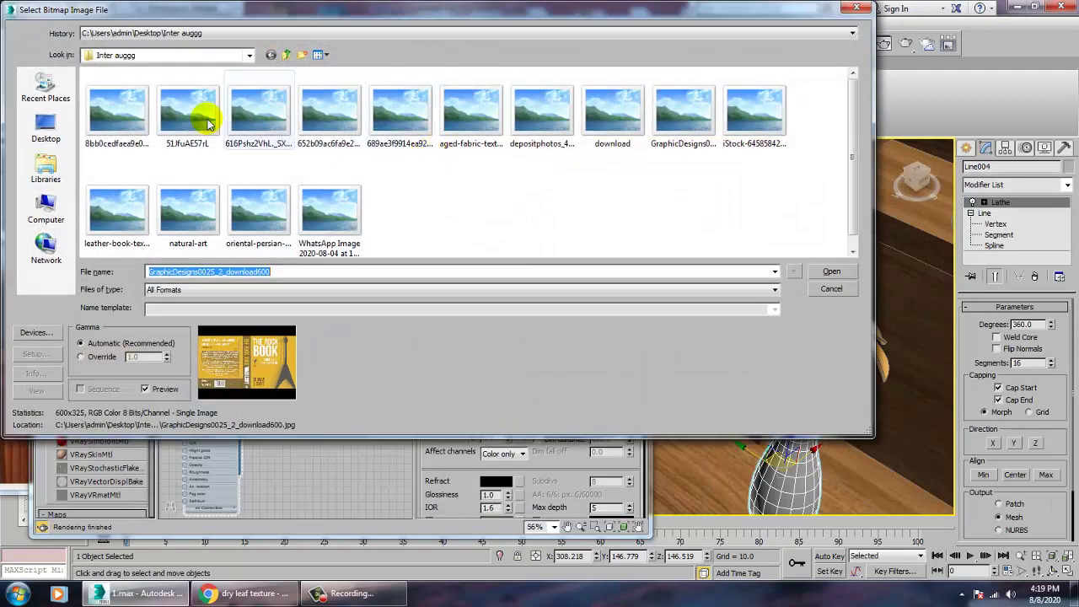
left_click(287, 54)
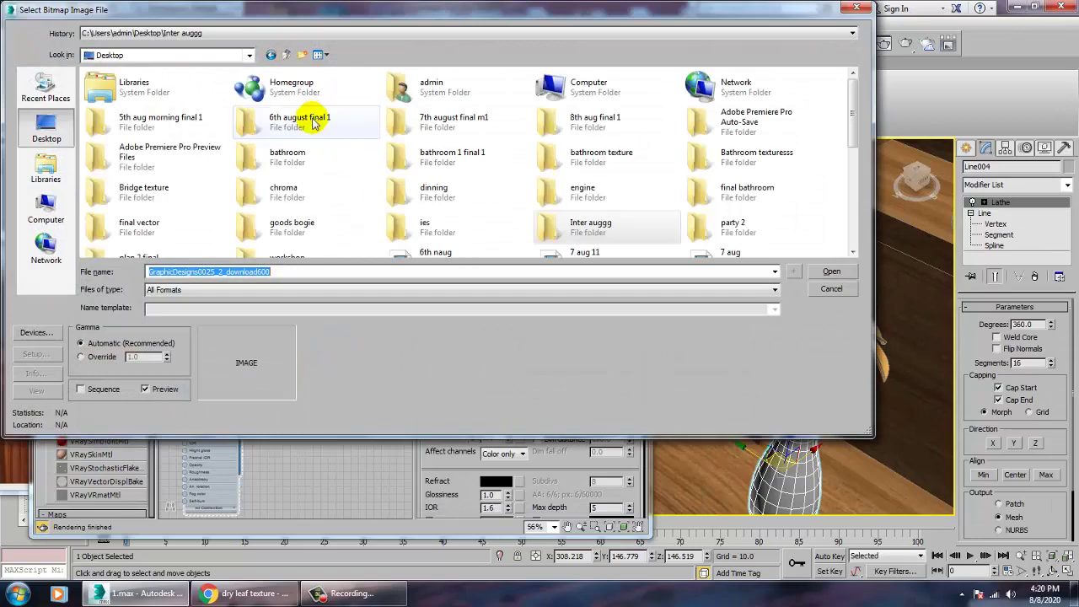
left_click(319, 117)
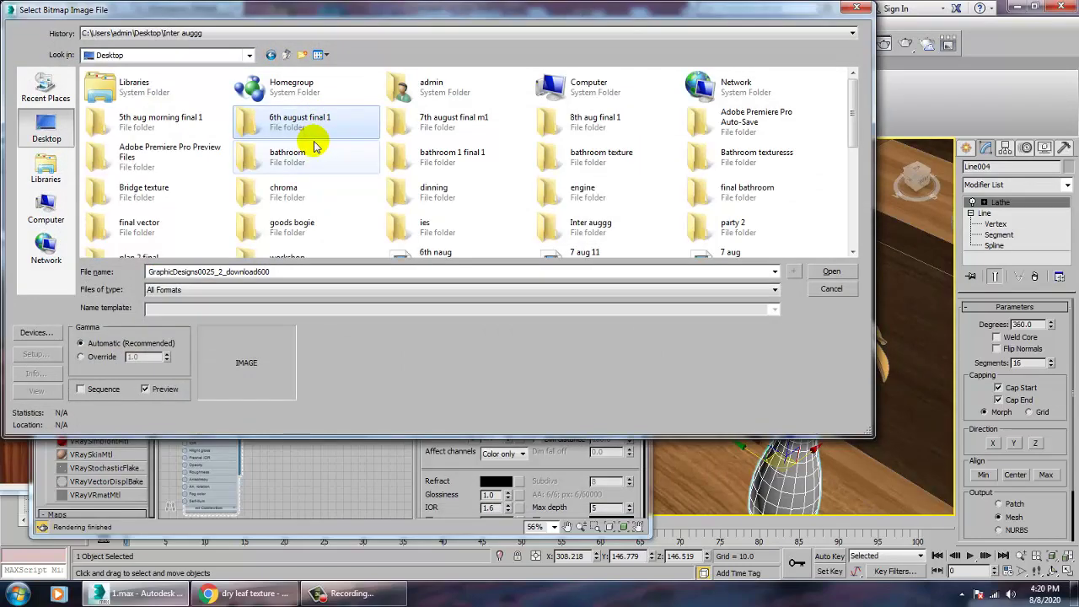
double_click(577, 164)
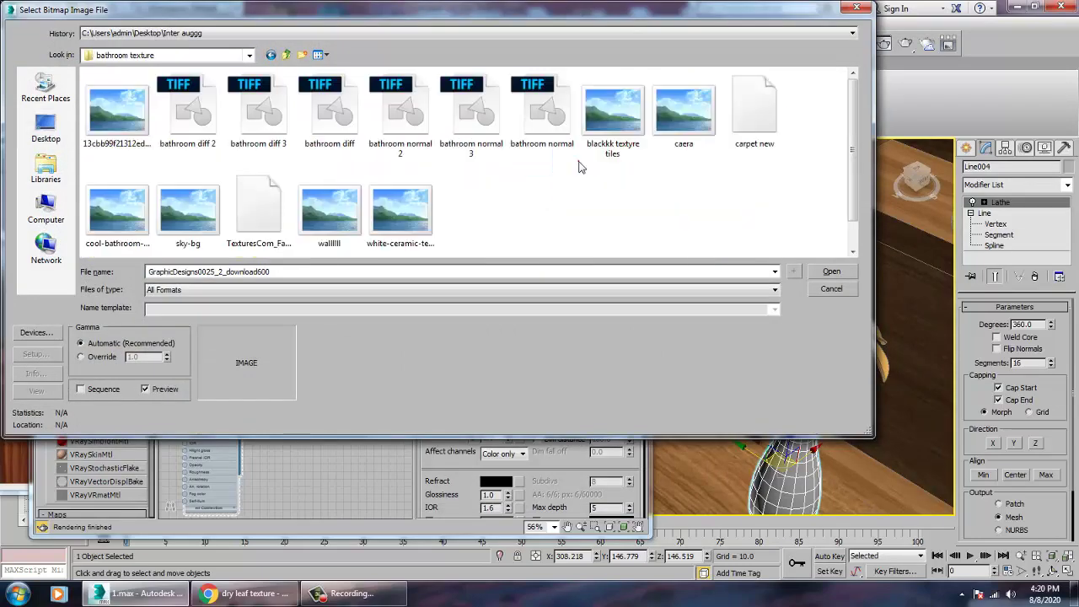
Step: Preview the folder's textures, load the white-ceramic image as the diffuse bitmap and assign the material to the vase
left_click(118, 111)
left_click(189, 112)
left_click(266, 114)
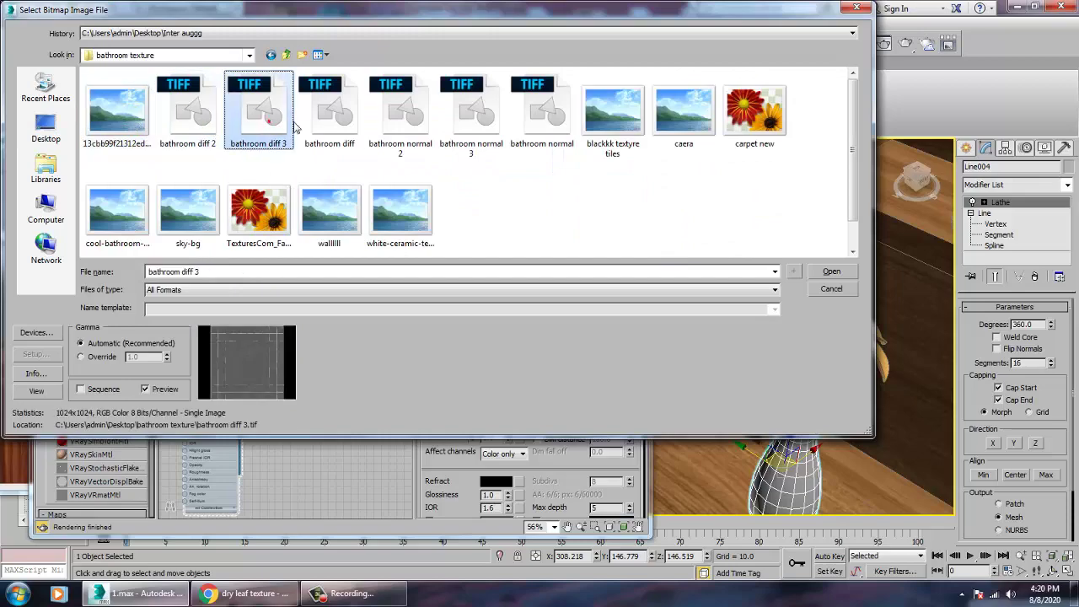
left_click(329, 114)
left_click(670, 103)
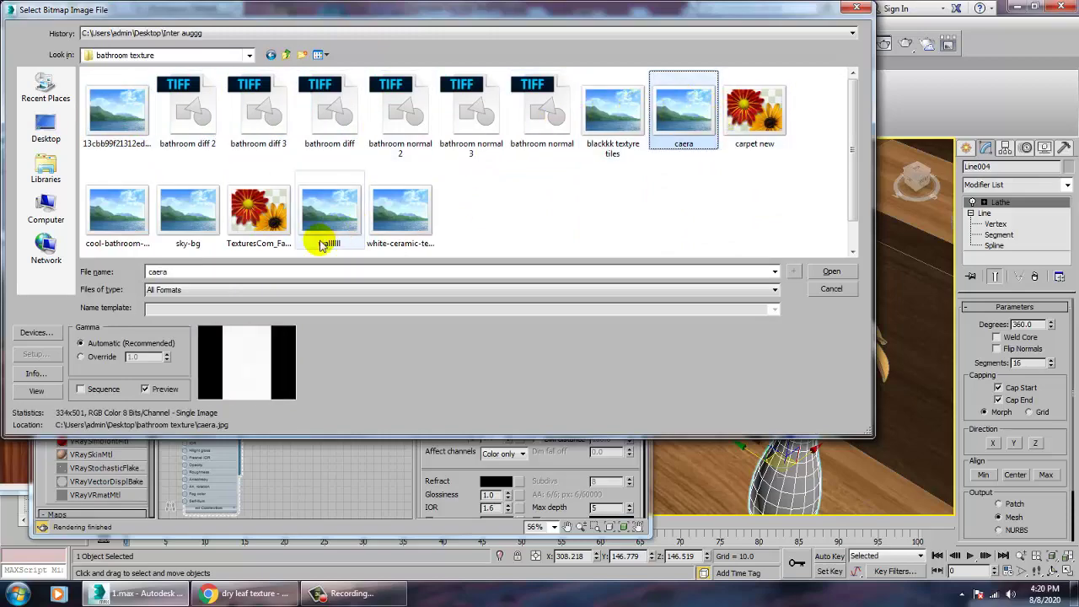
left_click(263, 225)
left_click(340, 218)
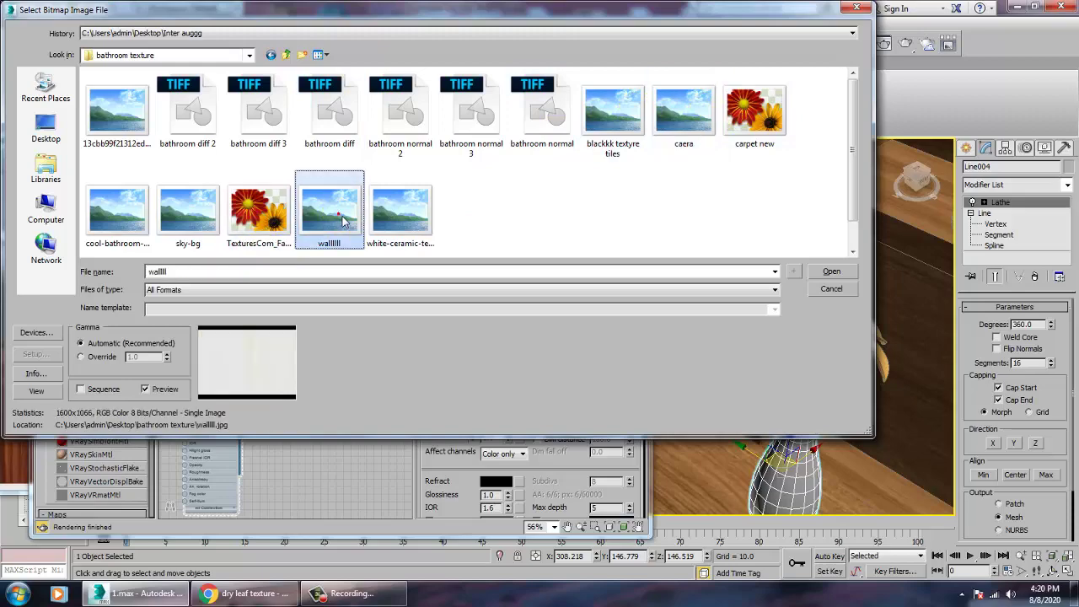
left_click(420, 220)
double_click(420, 219)
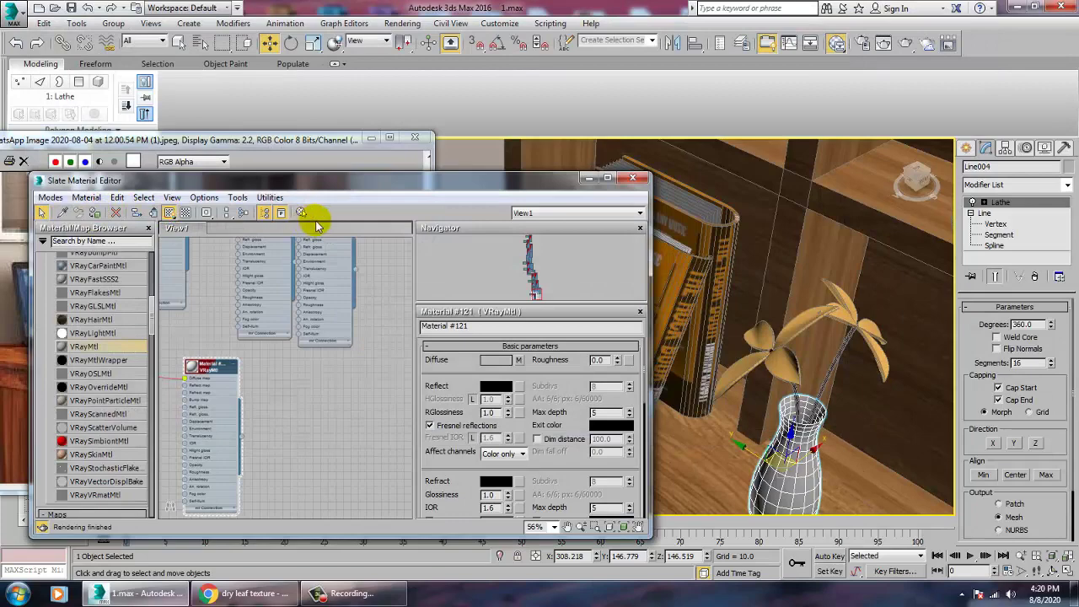
left_click(589, 178)
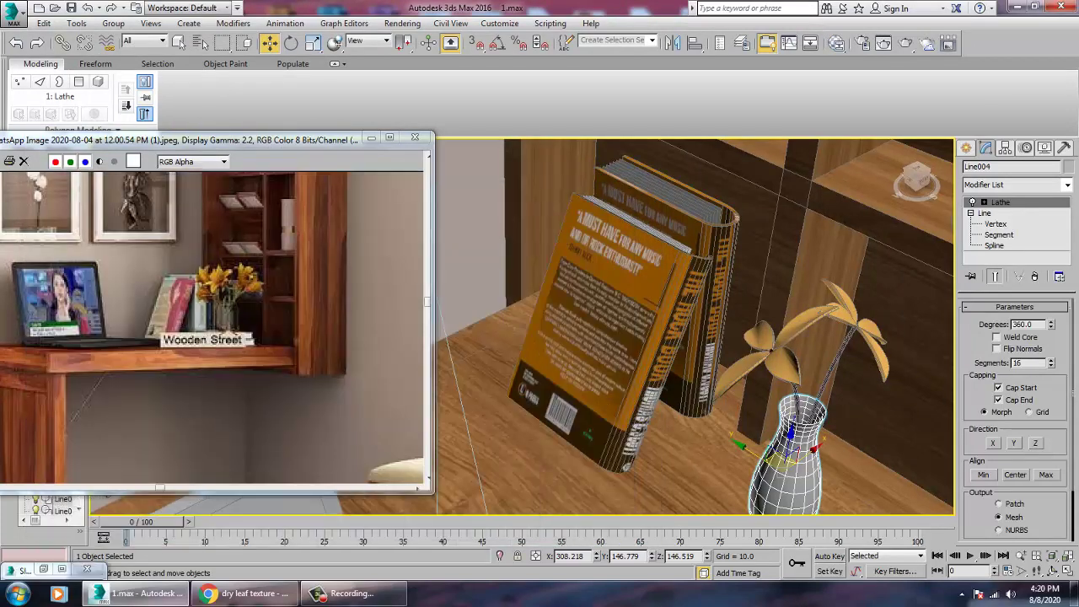
left_click(1022, 186)
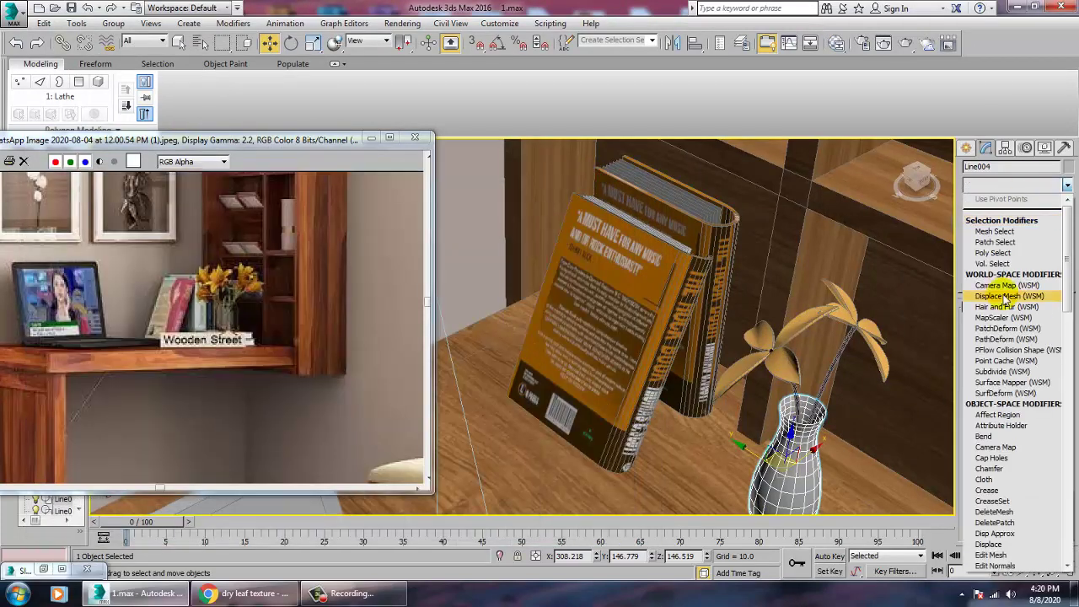
scroll(1006, 299, "down", 15)
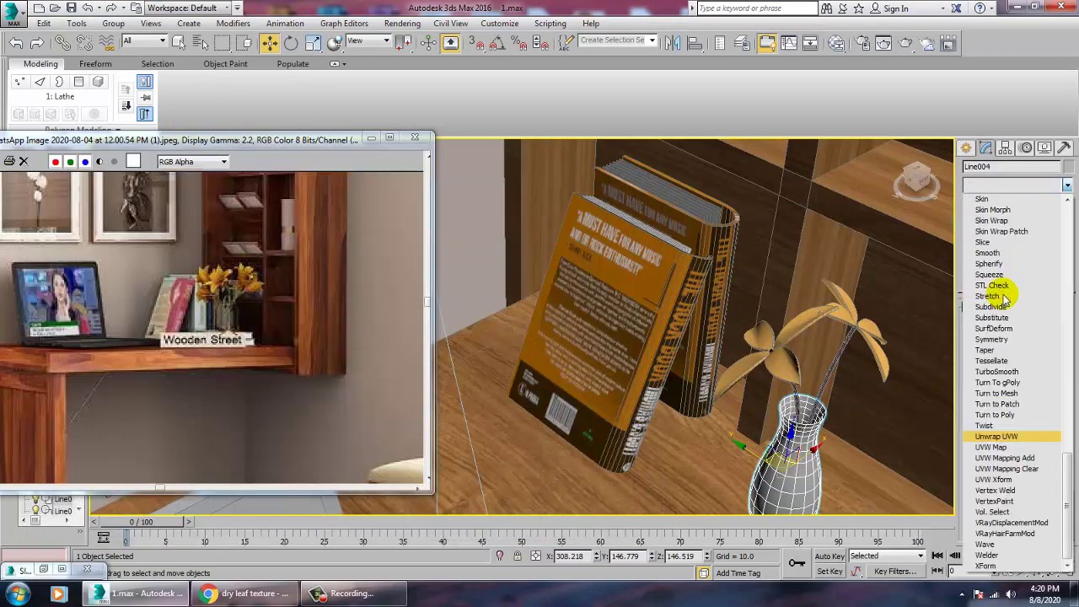
left_click(997, 437)
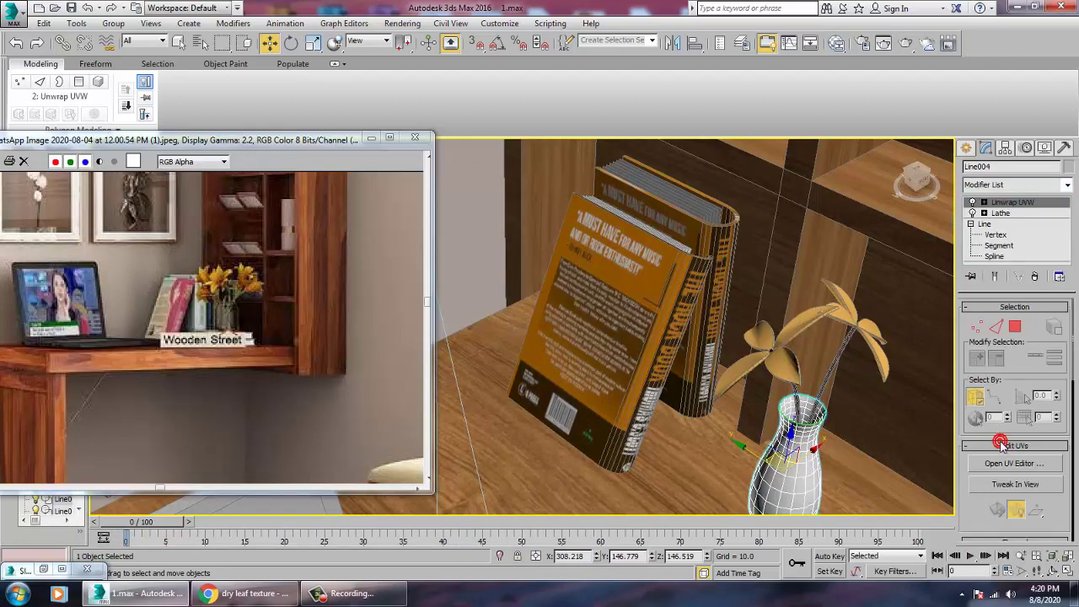
left_click(1033, 278)
Step: Add a UVW Map modifier to the vase with cylindrical mapping, aligned to X and fitted to the object
left_click(1068, 185)
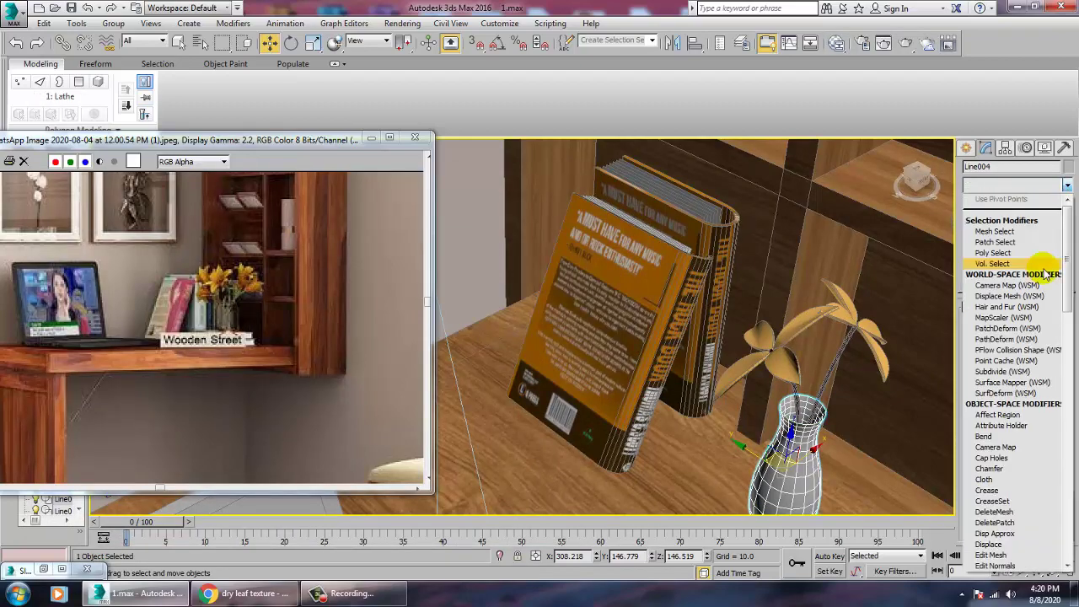
scroll(1029, 373, "down", 15)
left_click(995, 447)
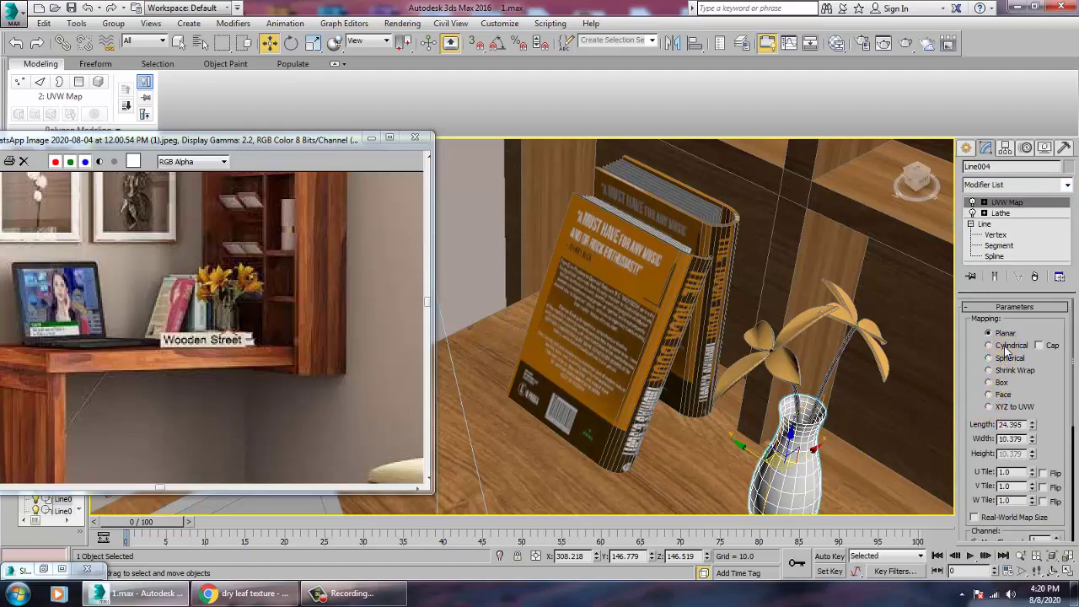
scroll(1029, 449, "down", 4)
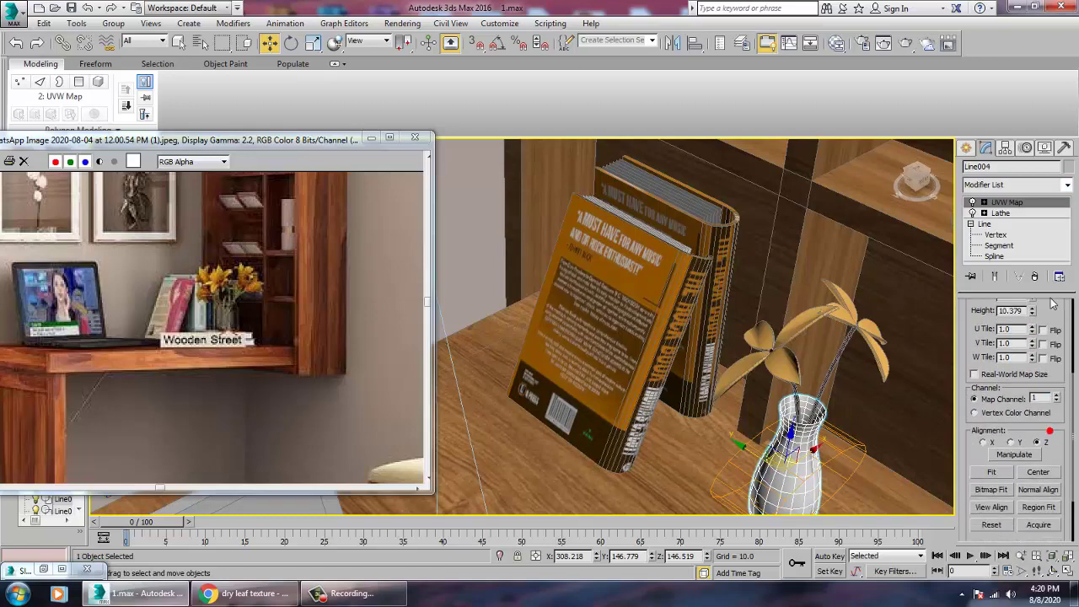
left_click(1012, 442)
left_click(981, 443)
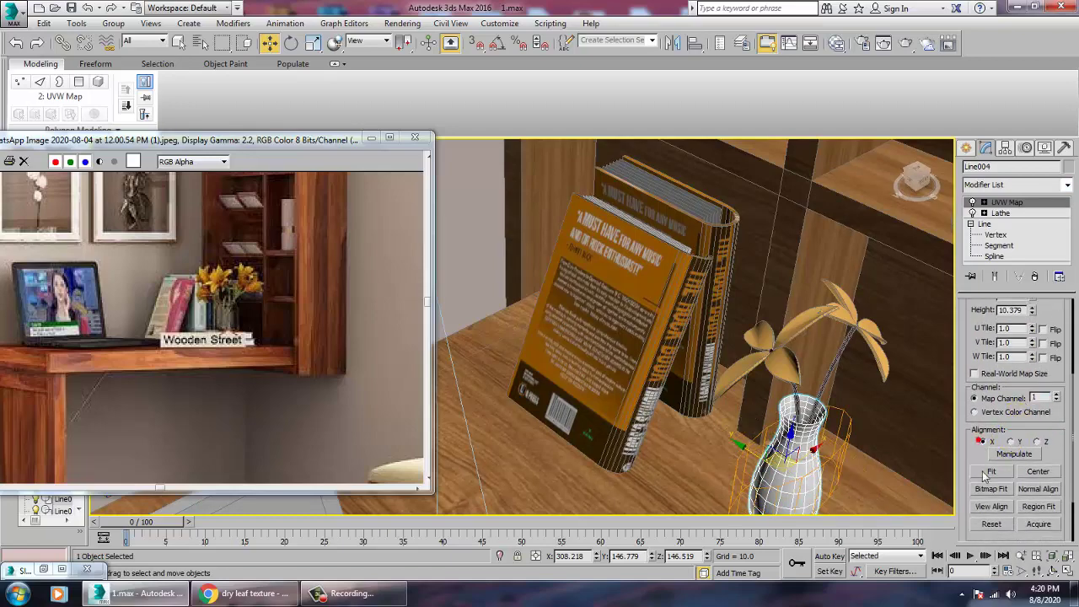
left_click(990, 473)
Step: Convert the vase to an Editable Poly
middle_click_drag(869, 494, 757, 338, "alt")
scroll(757, 339, "up", 5)
scroll(732, 376, "down", 5)
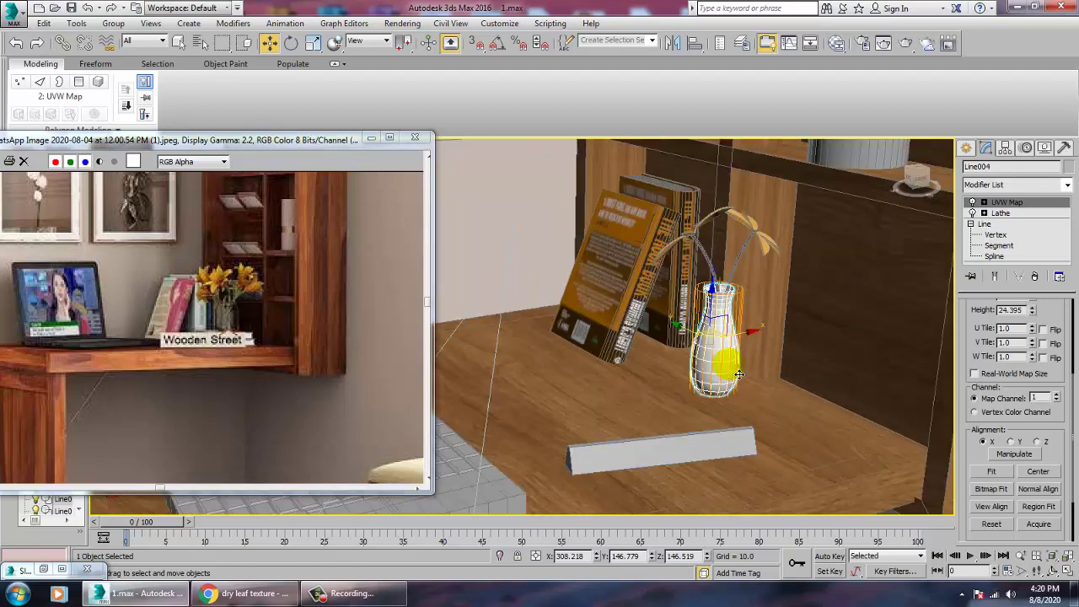
right_click(724, 369)
mouse_move(759, 493)
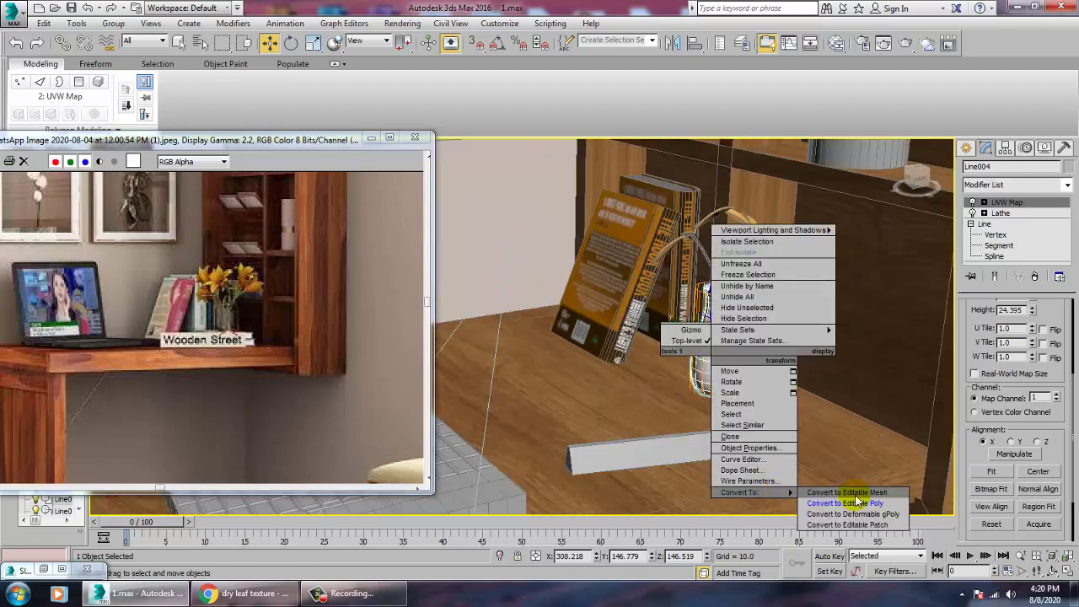
left_click(860, 503)
Step: Set the vase material's reflection colour to a grey with value 77
scroll(758, 380, "down", 5)
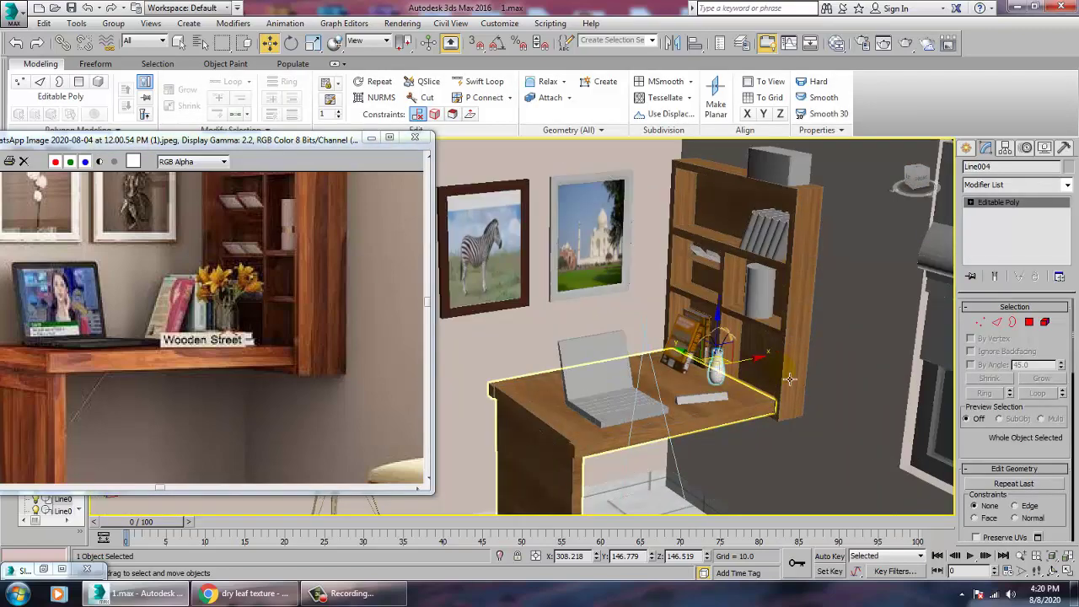
left_click(837, 43)
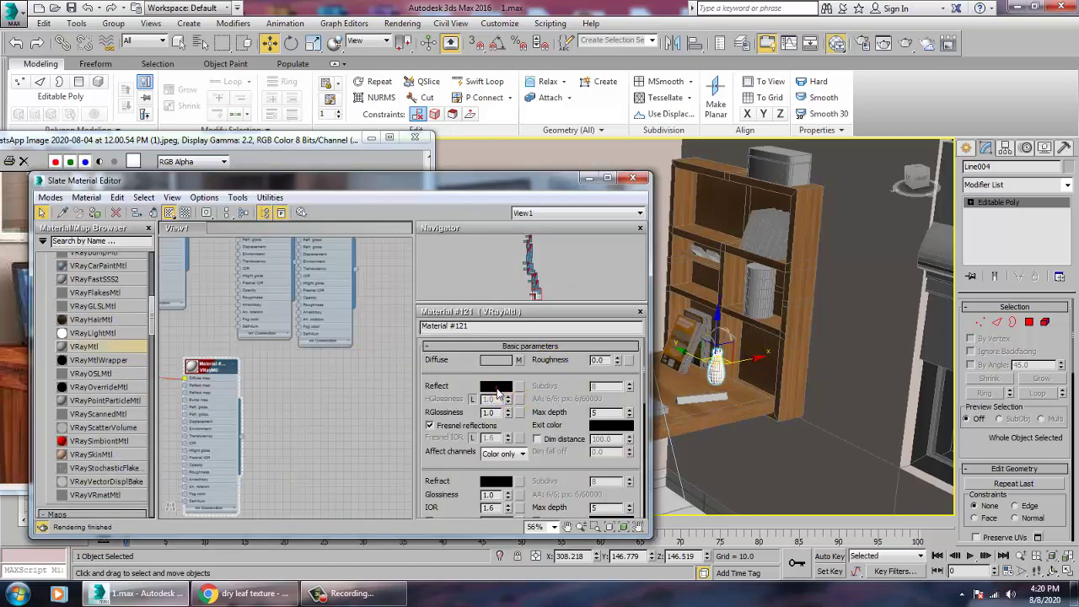
left_click(496, 387)
left_click_drag(406, 105, 403, 121)
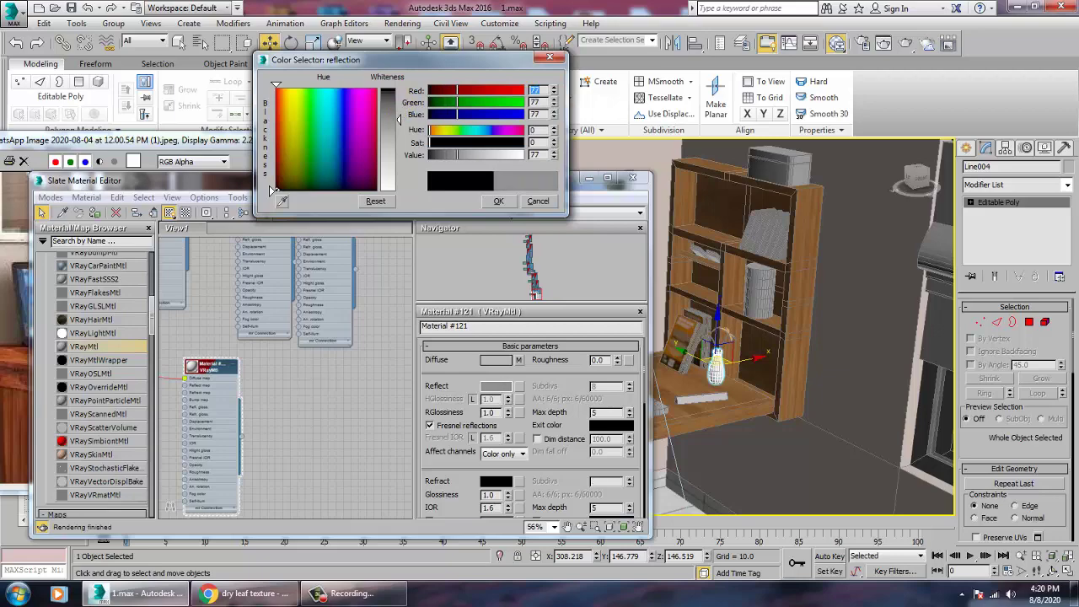
left_click(497, 202)
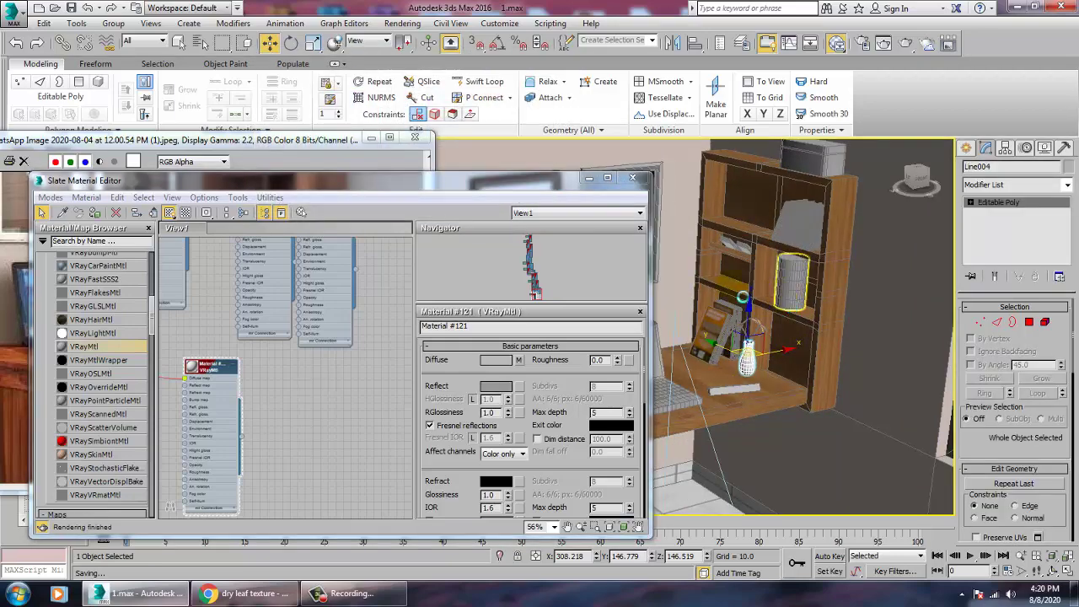
Step: Check the window area in the reference image and select the Roman blind above the window
left_click(588, 180)
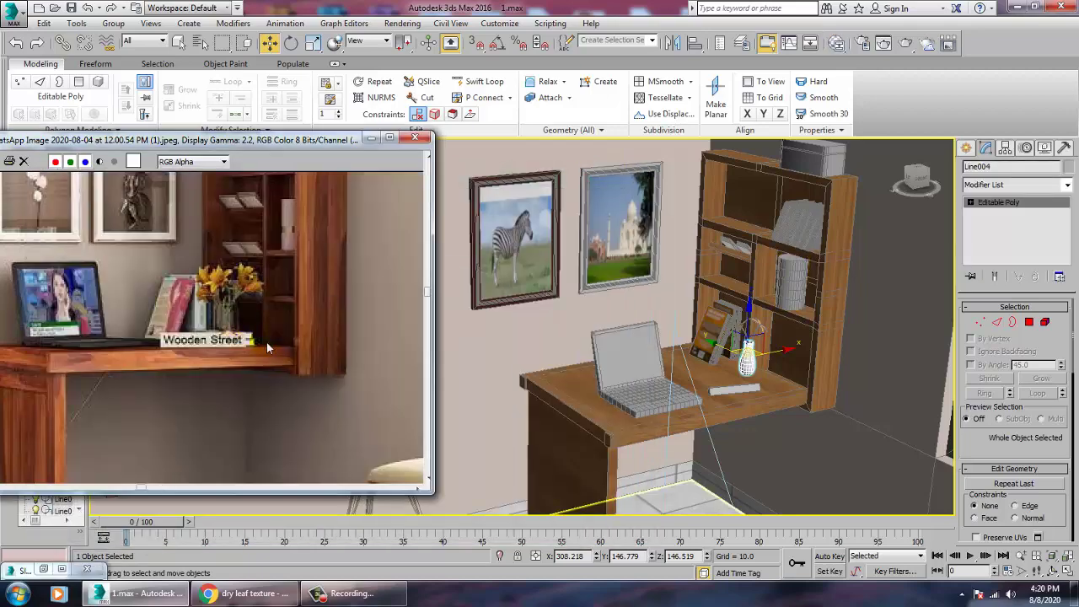
middle_click_drag(765, 345, 753, 377)
middle_click_drag(753, 378, 705, 354)
scroll(746, 372, "down", 3)
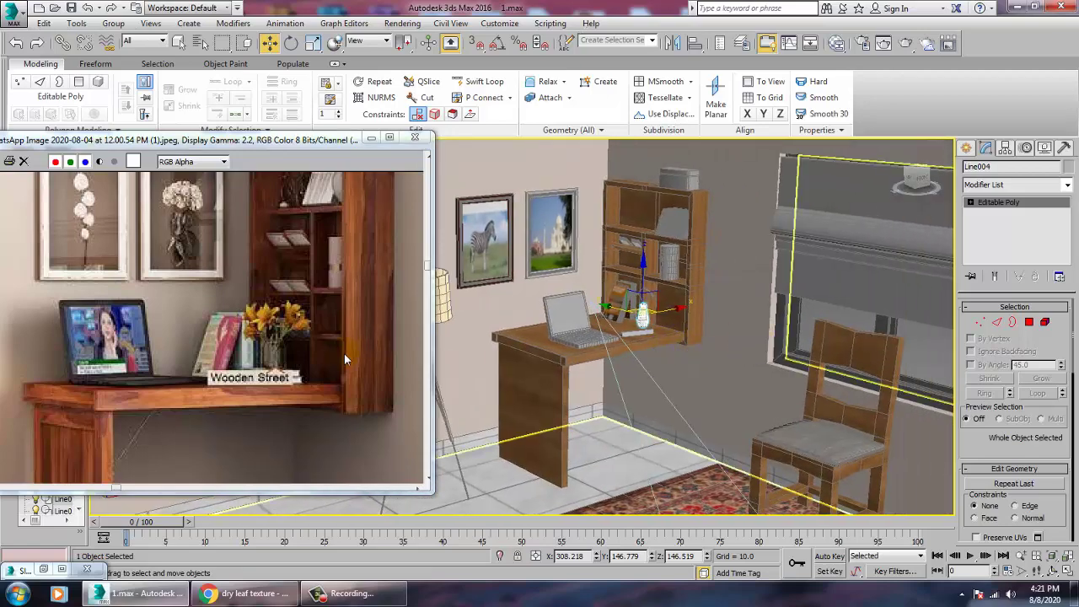
middle_click_drag(344, 354, 274, 349)
middle_click_drag(417, 274, 267, 331)
middle_click_drag(375, 289, 228, 364)
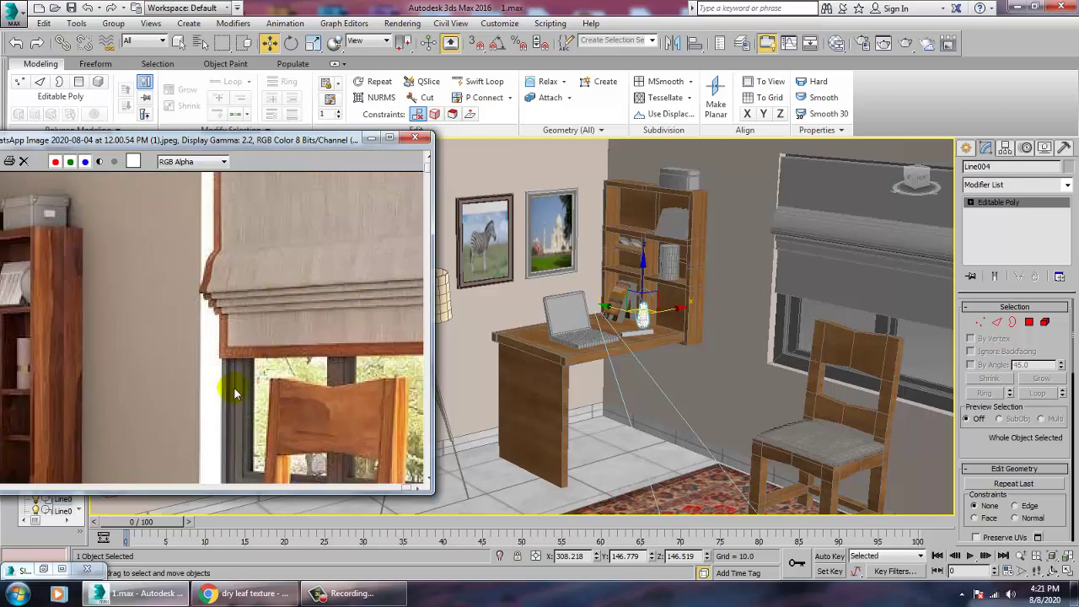
left_click(878, 264)
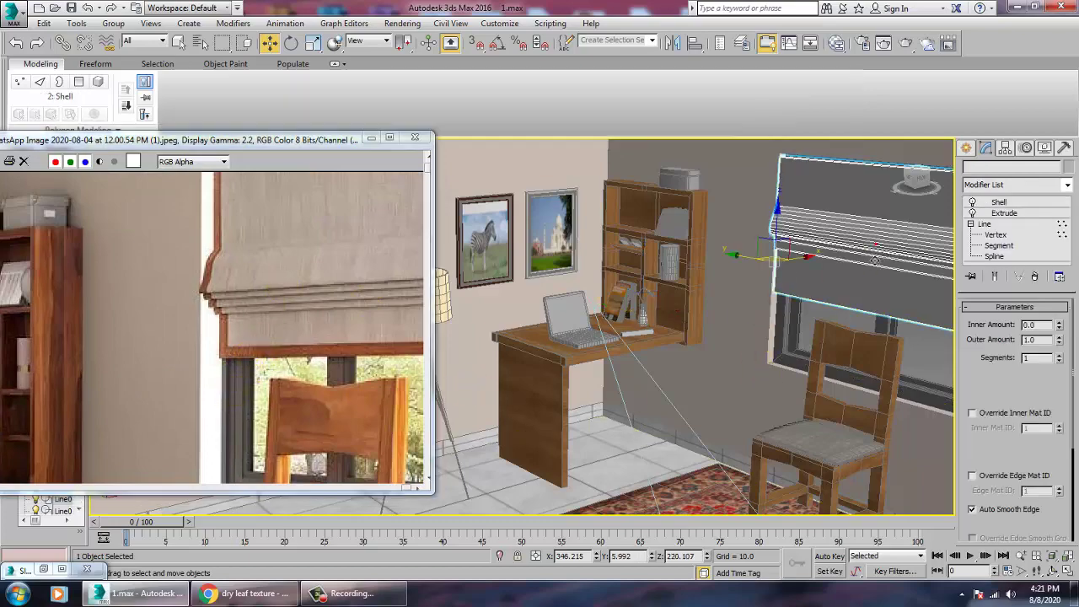
scroll(863, 247, "up", 2)
middle_click_drag(863, 248, 675, 321)
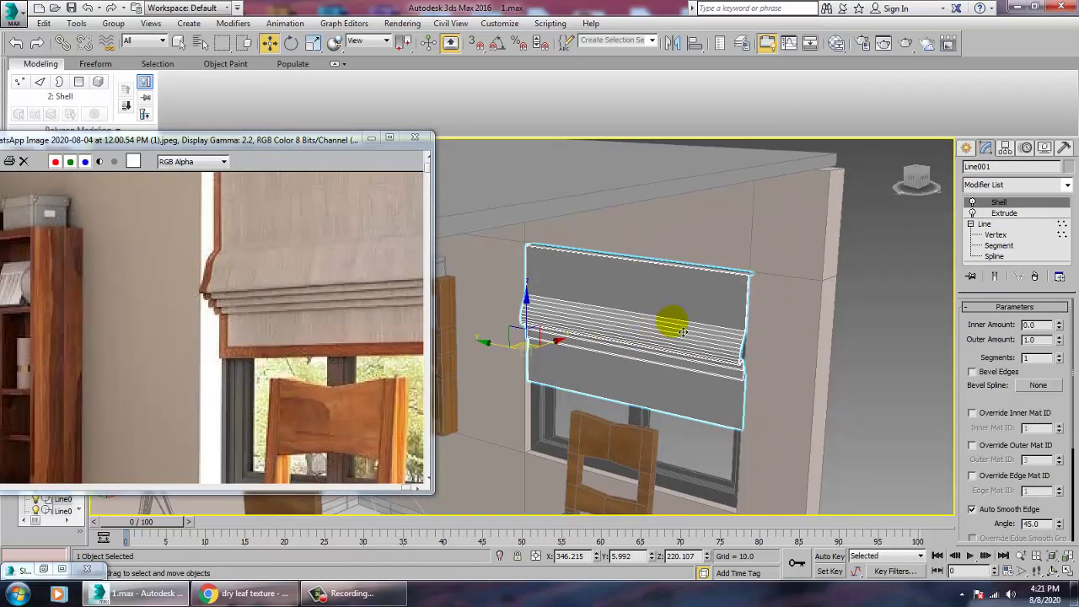
Step: Switch to the Chrome browser and search Google Images for "fabric texture"
left_click(245, 594)
scroll(451, 205, "down", 5)
scroll(451, 205, "up", 15)
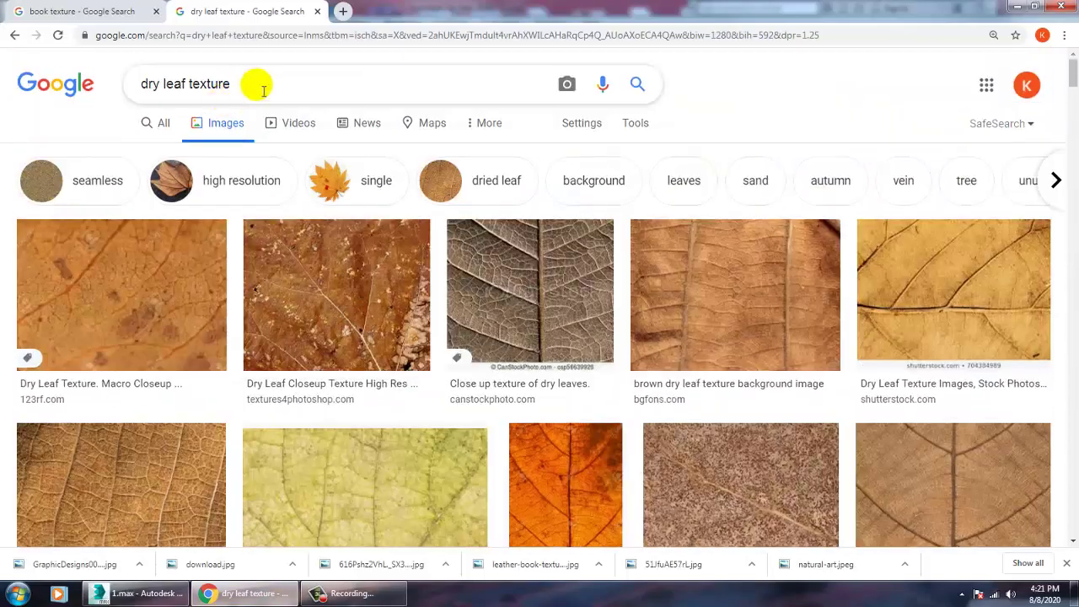
left_click_drag(264, 90, 5, 104)
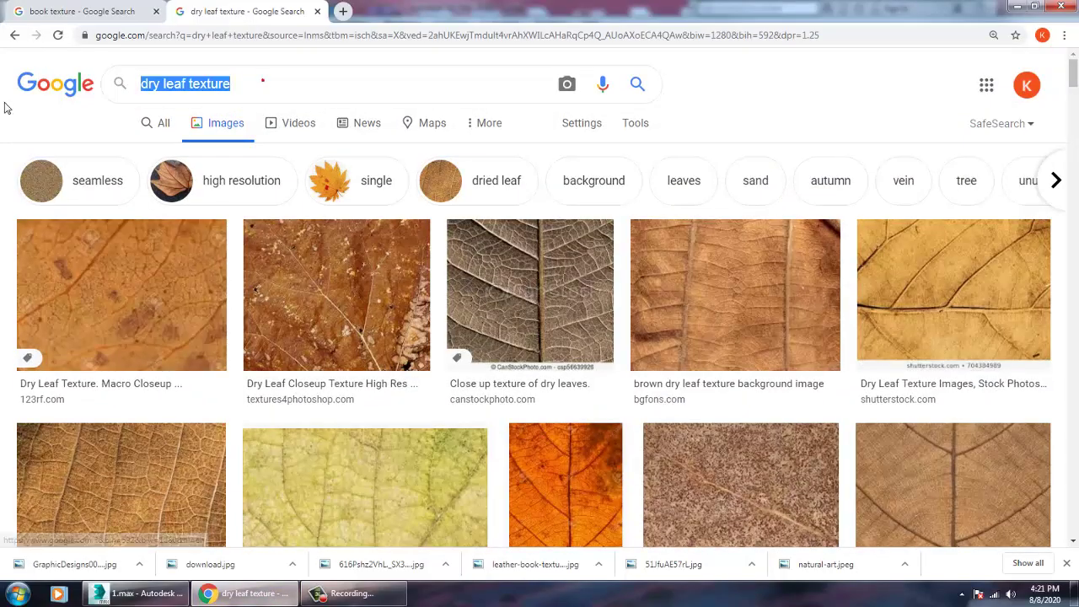
type("fabric text")
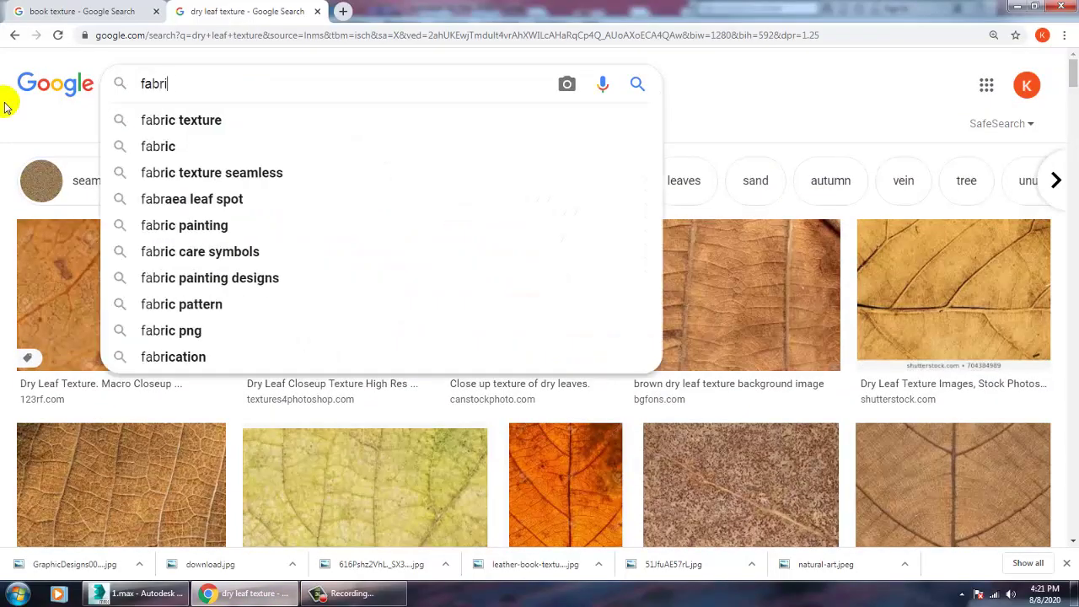
type("ure")
key("Return")
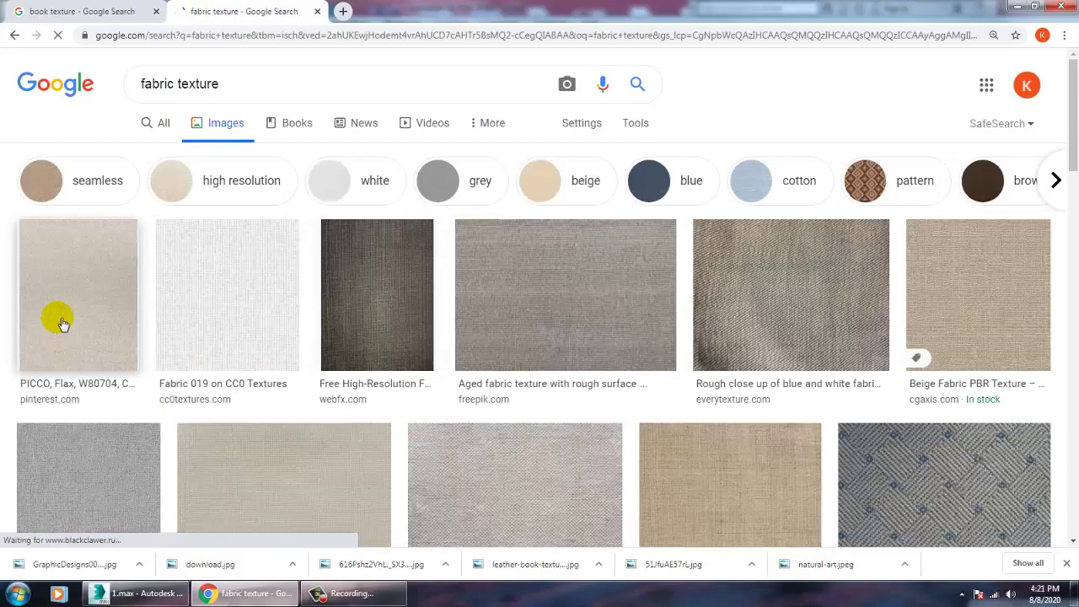
Step: Save the beige FabricPlain0020 texture from Textures.com as a JPEG named FabricPlain0020_2_download600 in the Inter auggg folder
left_click(723, 463)
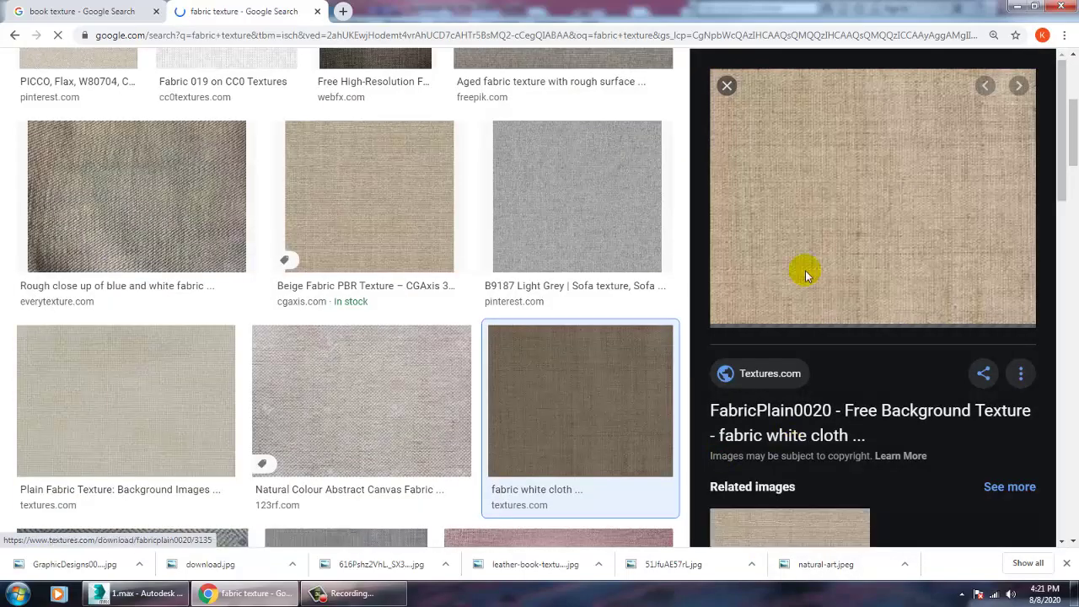
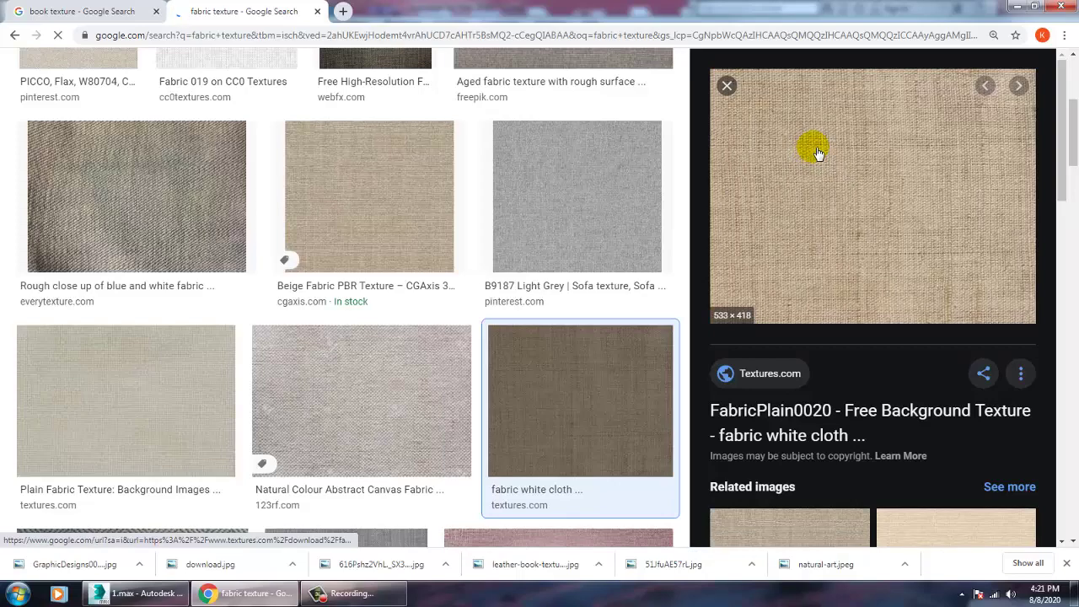
right_click(814, 149)
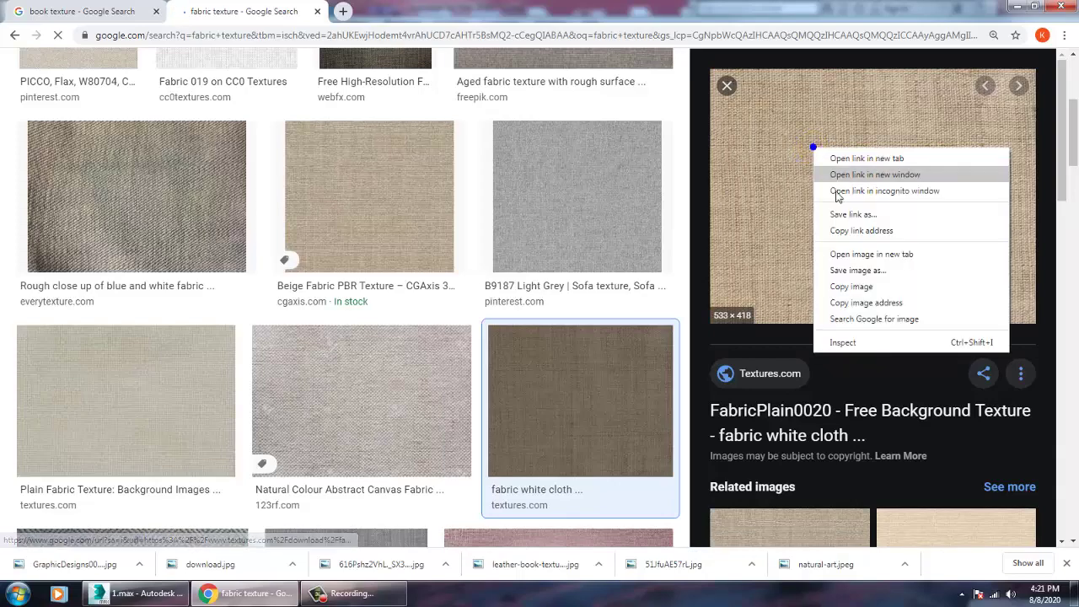
left_click(888, 268)
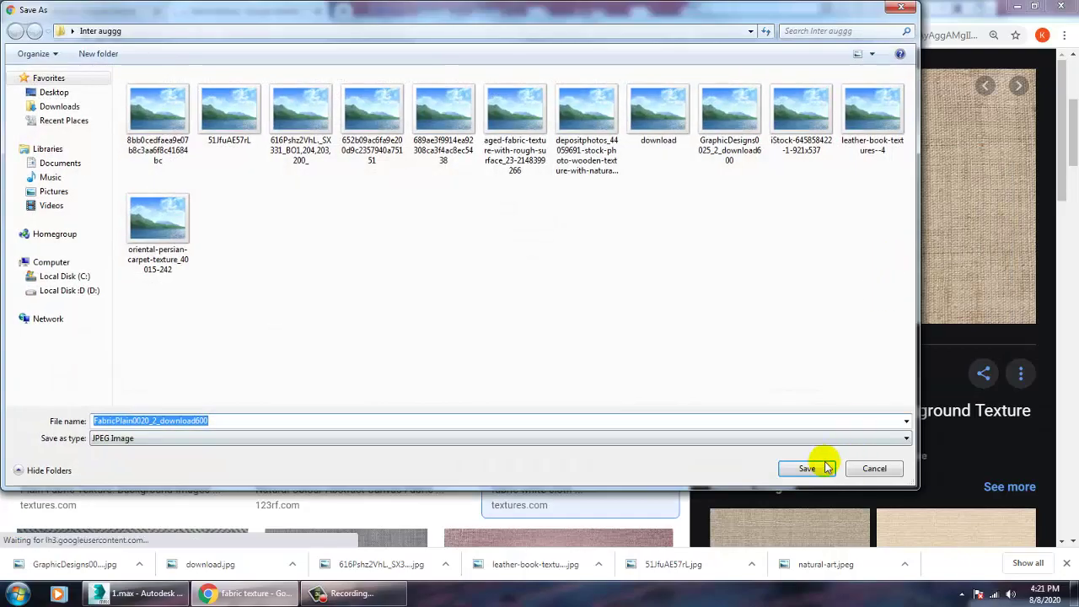
left_click(806, 468)
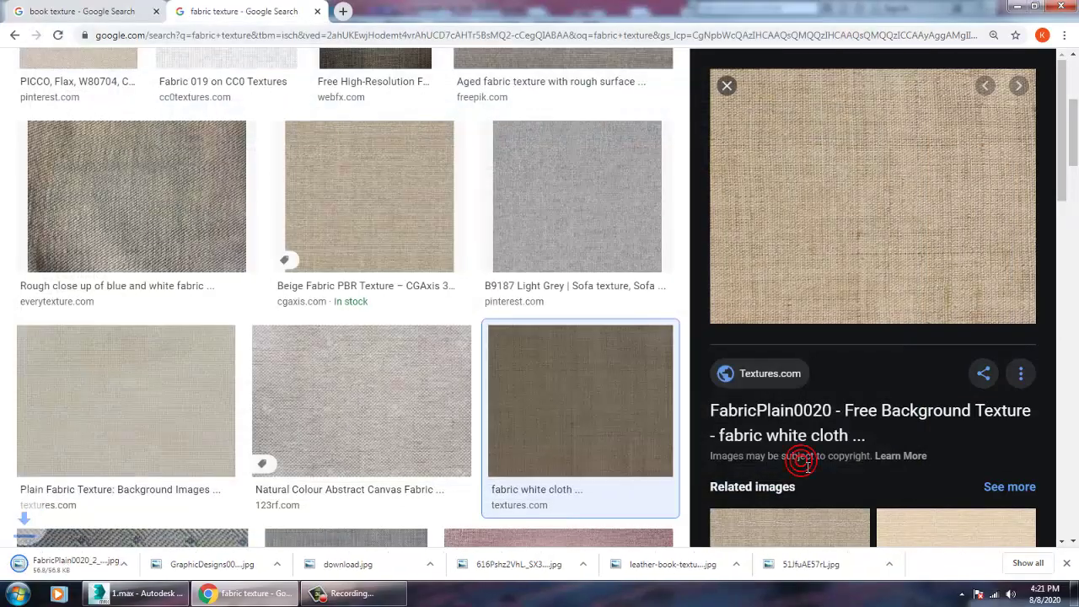
Step: Switch to 3ds Max and convert the selected Roman blind to an Editable Poly
left_click(134, 594)
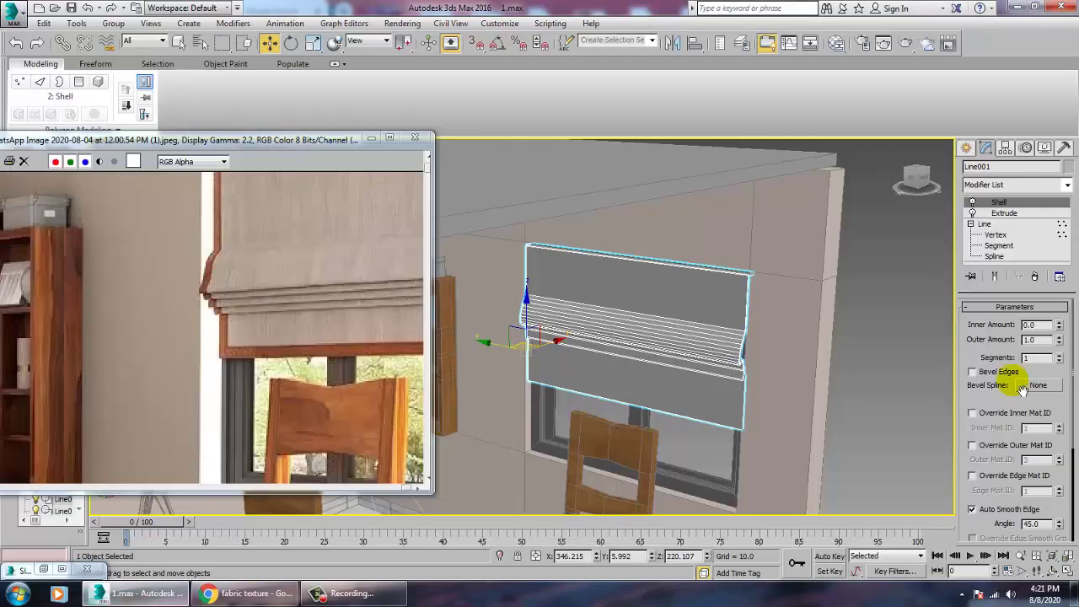
middle_click_drag(788, 348, 659, 319, "alt")
right_click(667, 306)
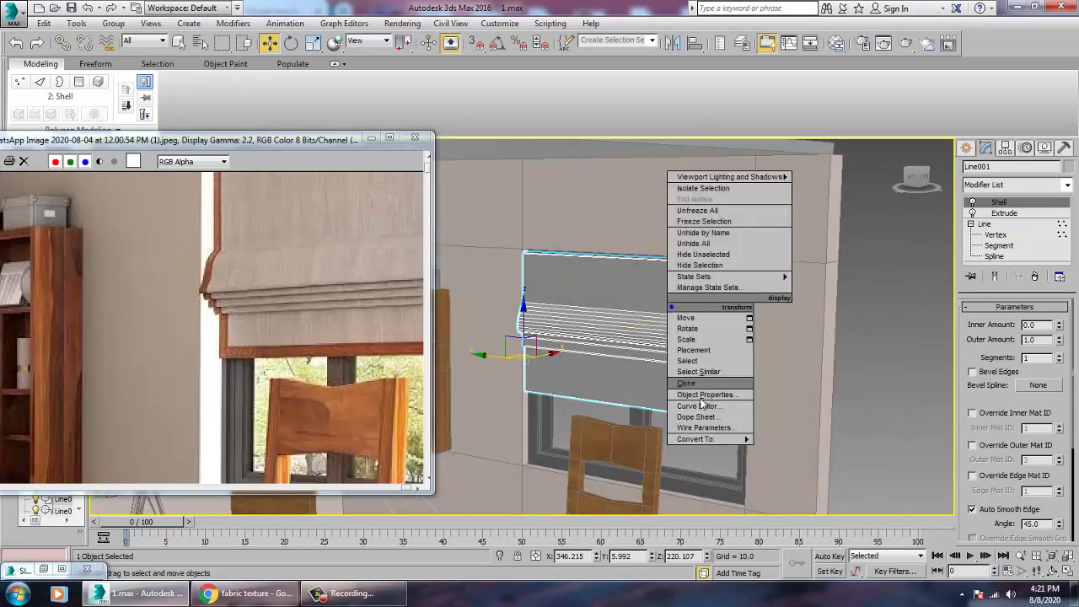
mouse_move(711, 439)
left_click(801, 450)
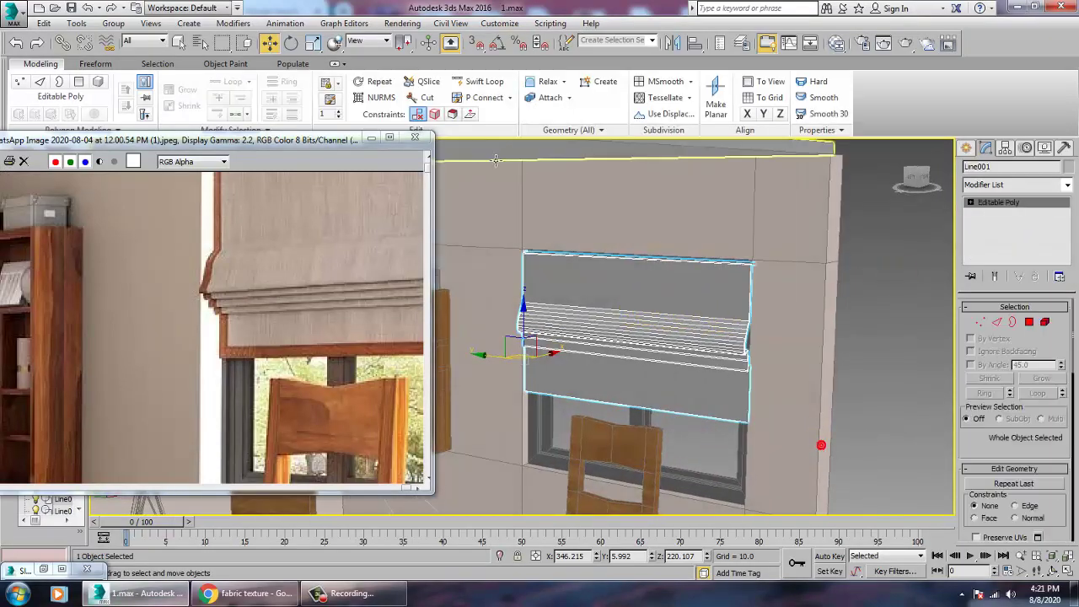
Step: Add Swift Loop edge loops close to the top, bottom and both side edges of the blind to define its trim
left_click(501, 88)
middle_click_drag(734, 316, 771, 308, "alt")
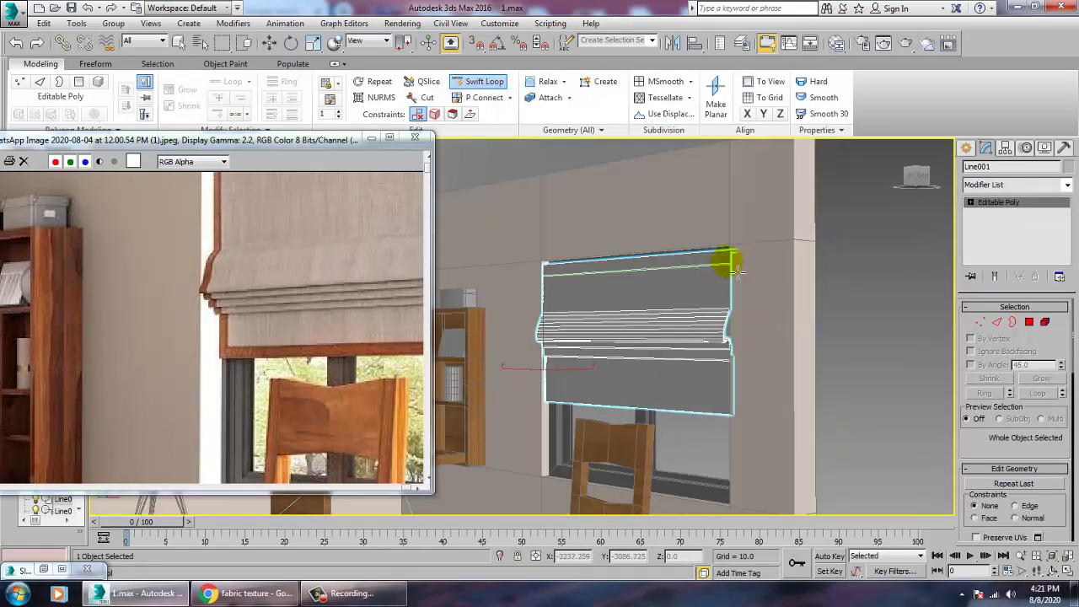
middle_click_drag(729, 261, 749, 306, "alt")
scroll(753, 297, "up", 5)
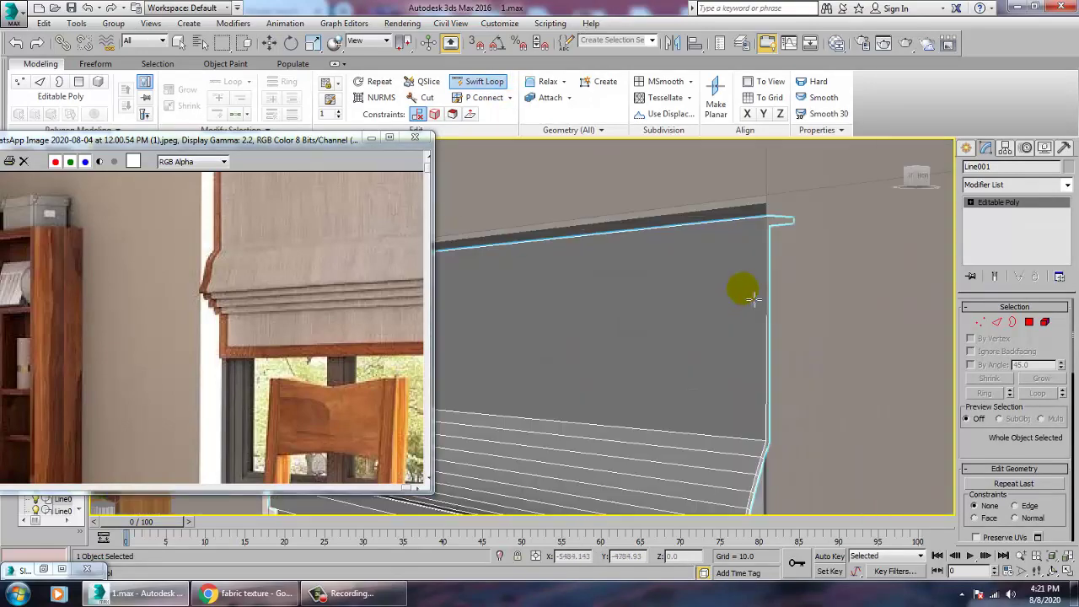
left_click(774, 244)
middle_click_drag(798, 431, 871, 430, "alt")
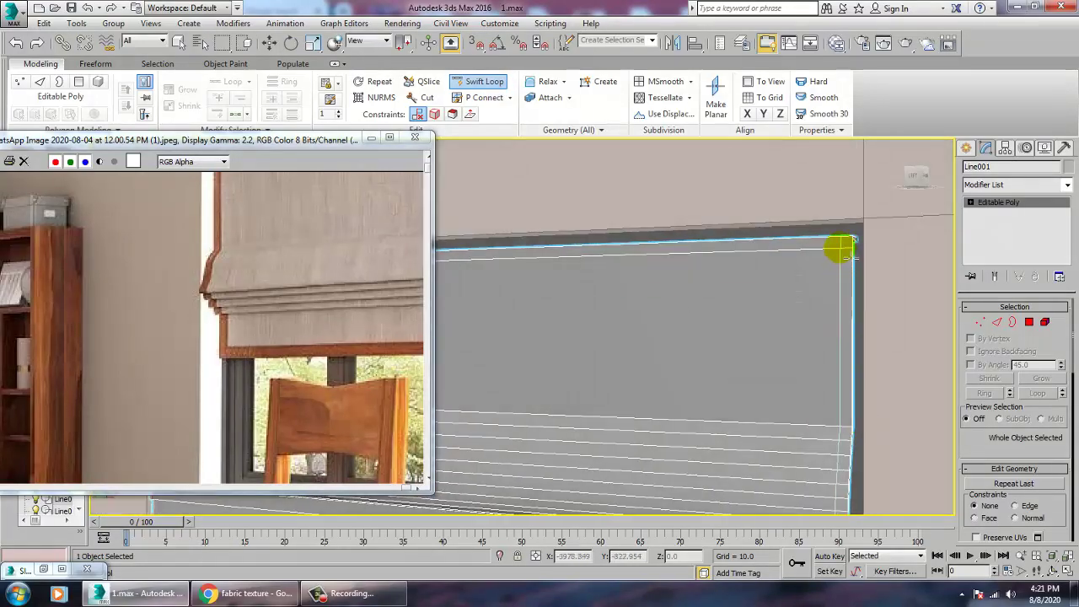
middle_click_drag(774, 301, 689, 234, "alt")
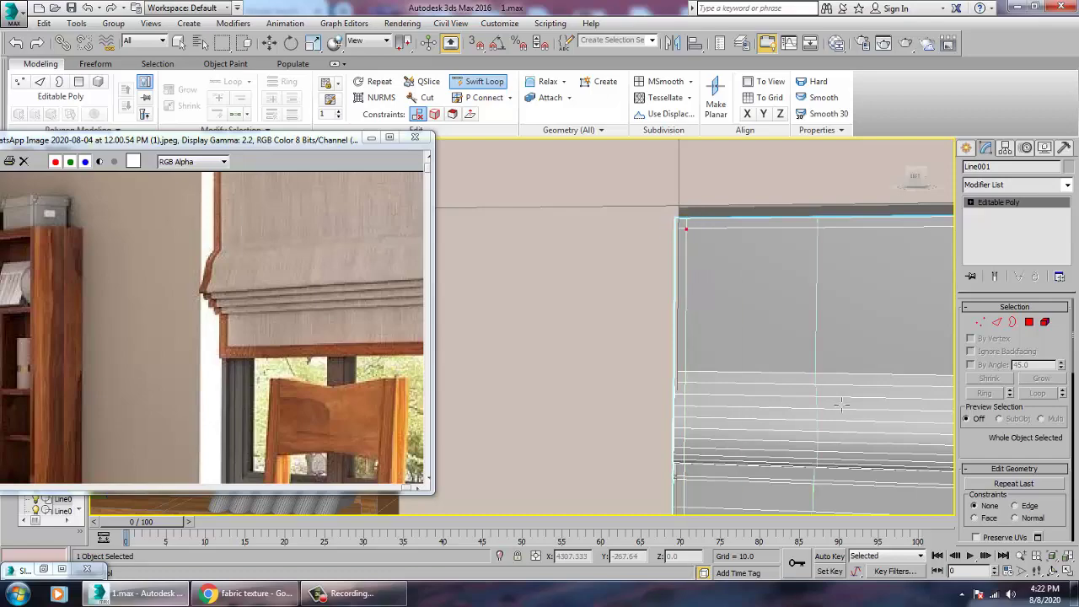
middle_click_drag(841, 406, 593, 421, "alt")
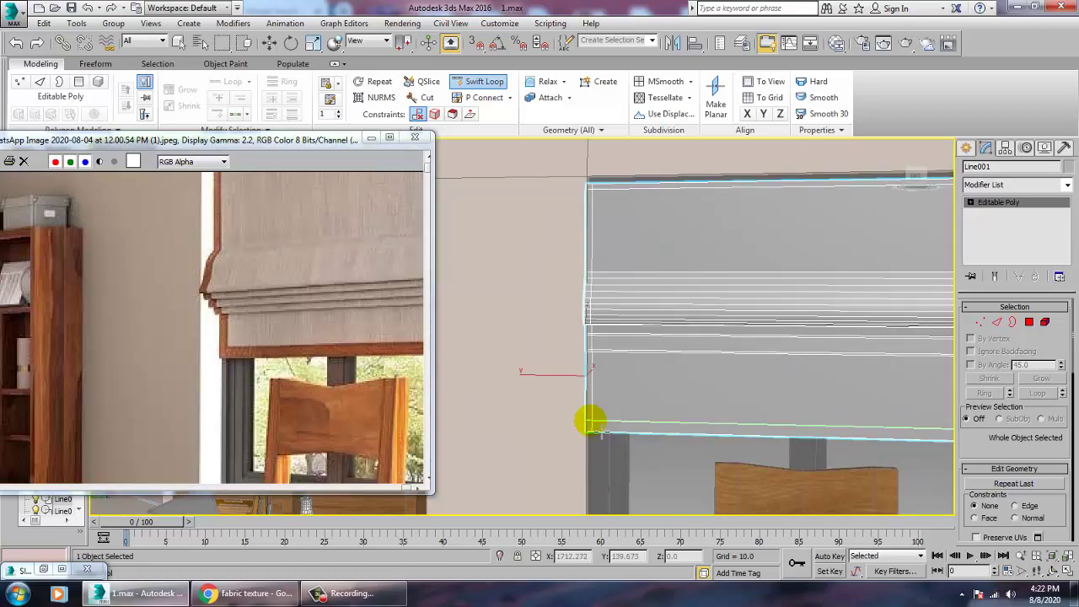
left_click(590, 425)
key("w")
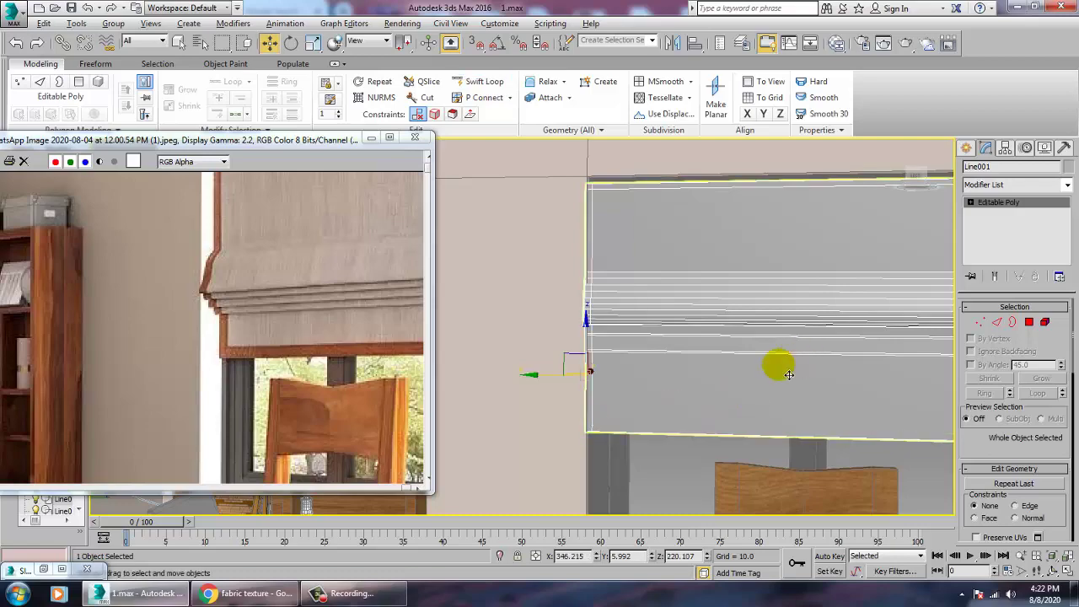
Step: Enter the blind's Polygon sub-object level and select the polygons across the blind
middle_click_drag(788, 374, 776, 376, "alt")
left_click(1030, 321)
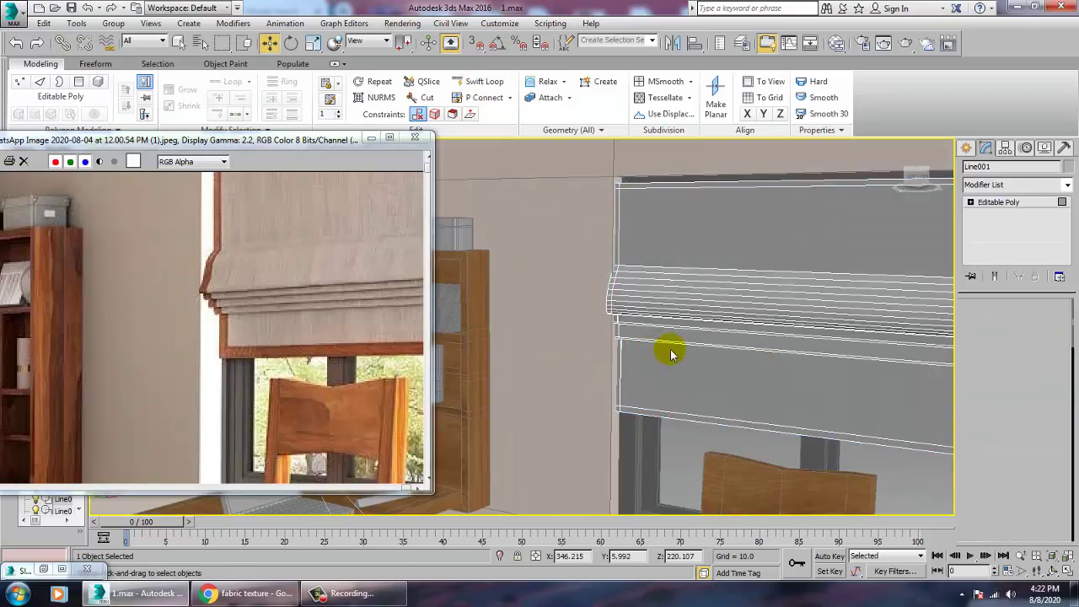
scroll(686, 348, "down", 6)
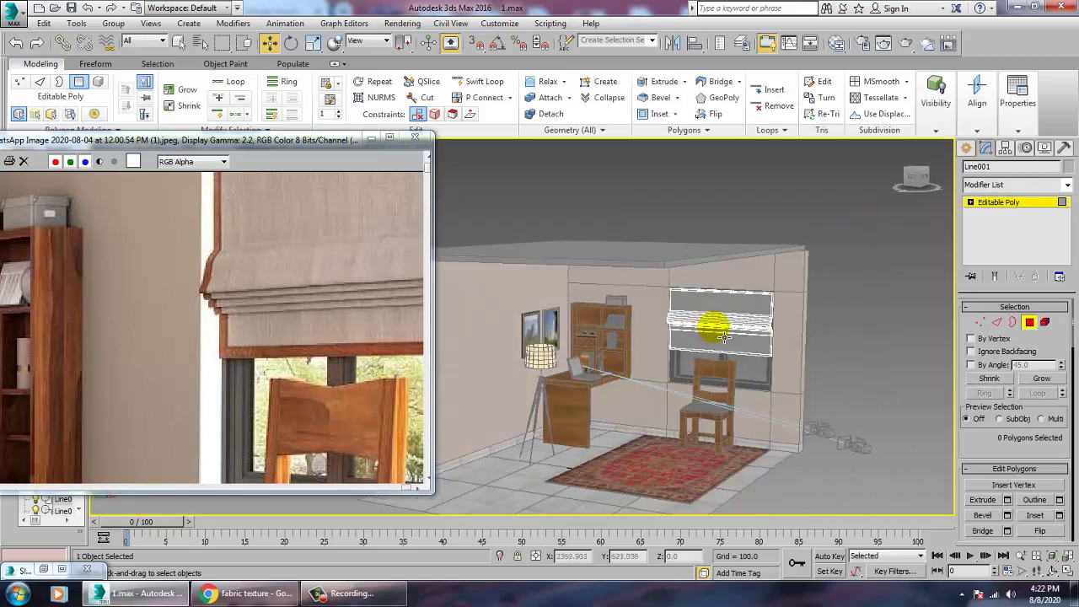
scroll(823, 353, "up", 3)
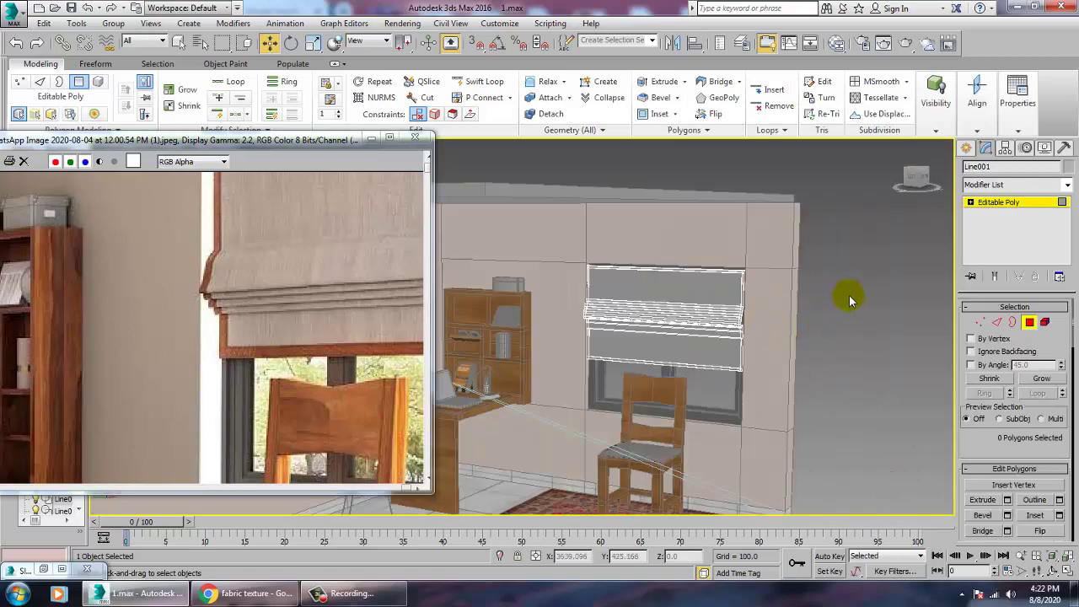
left_click(685, 350)
scroll(765, 284, "up", 5)
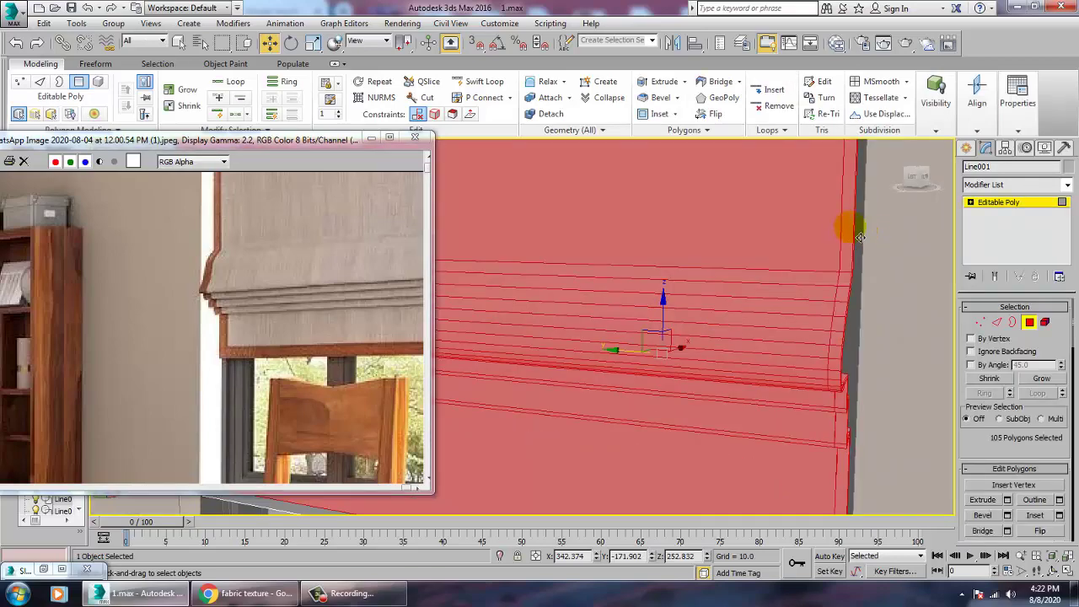
Step: Deselect the blind's narrow border polygons in the Left view, keeping the inner fabric area selected, and return to the Perspective view
key("alt+w")
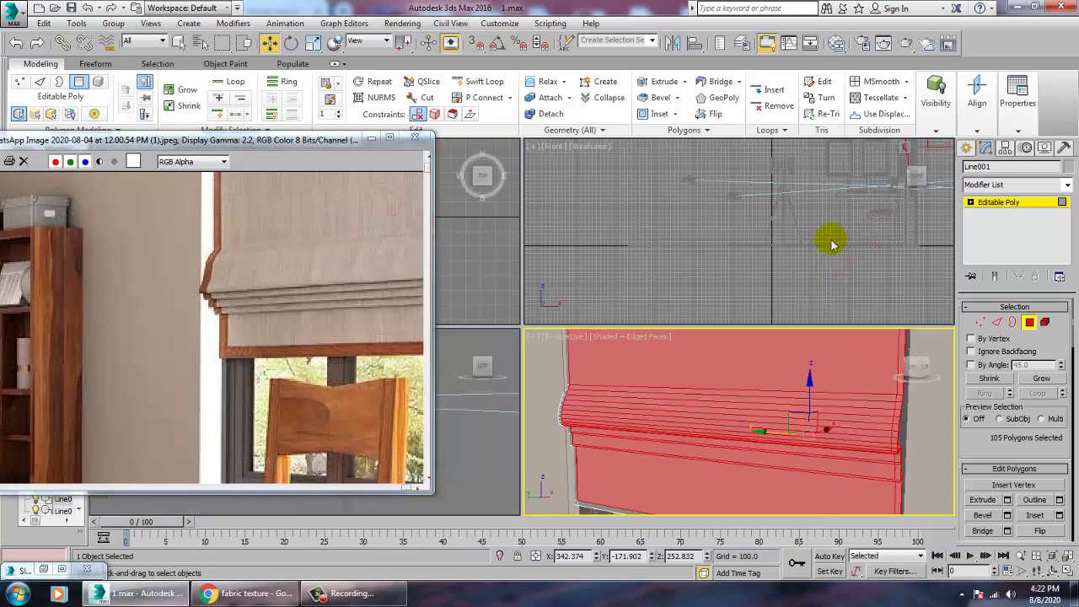
right_click(454, 441)
key("alt+w")
key("z")
scroll(660, 359, "down", 3)
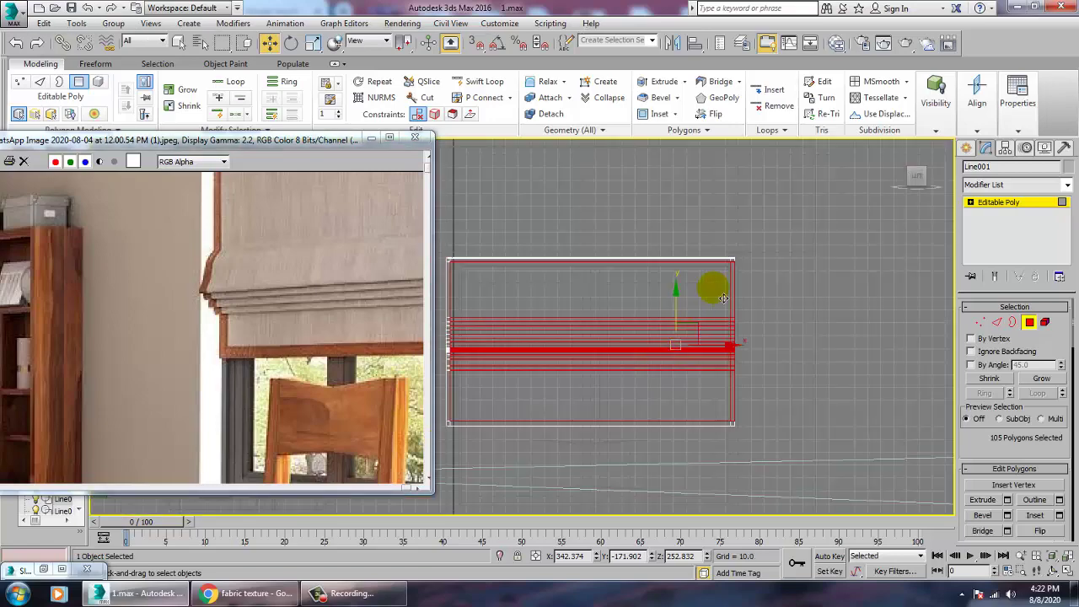
left_click_drag(820, 222, 804, 270)
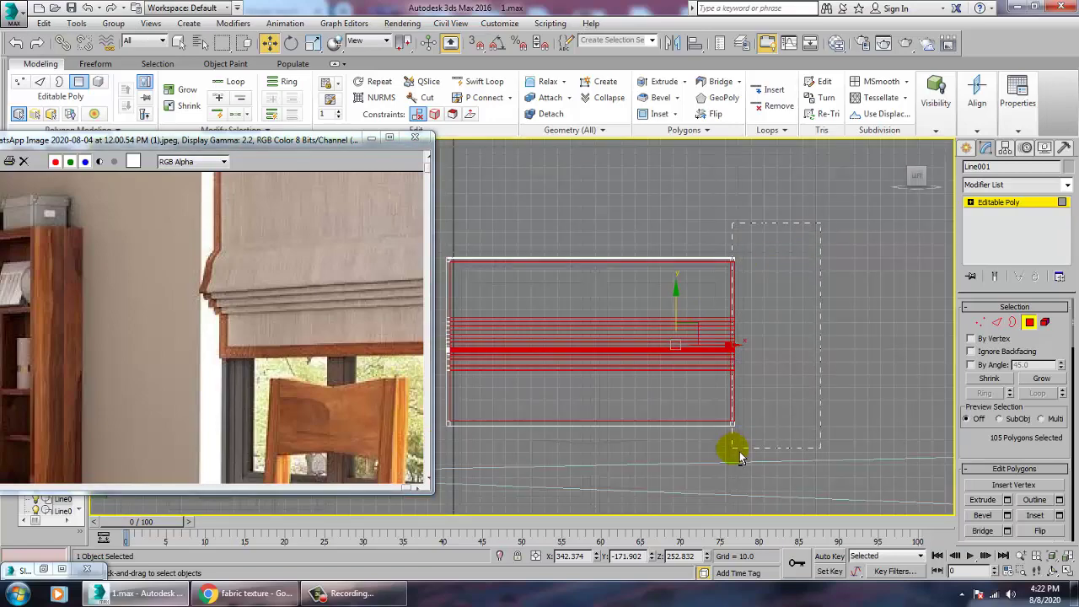
left_click_drag(739, 456, 730, 448)
key("alt+w")
right_click(837, 450)
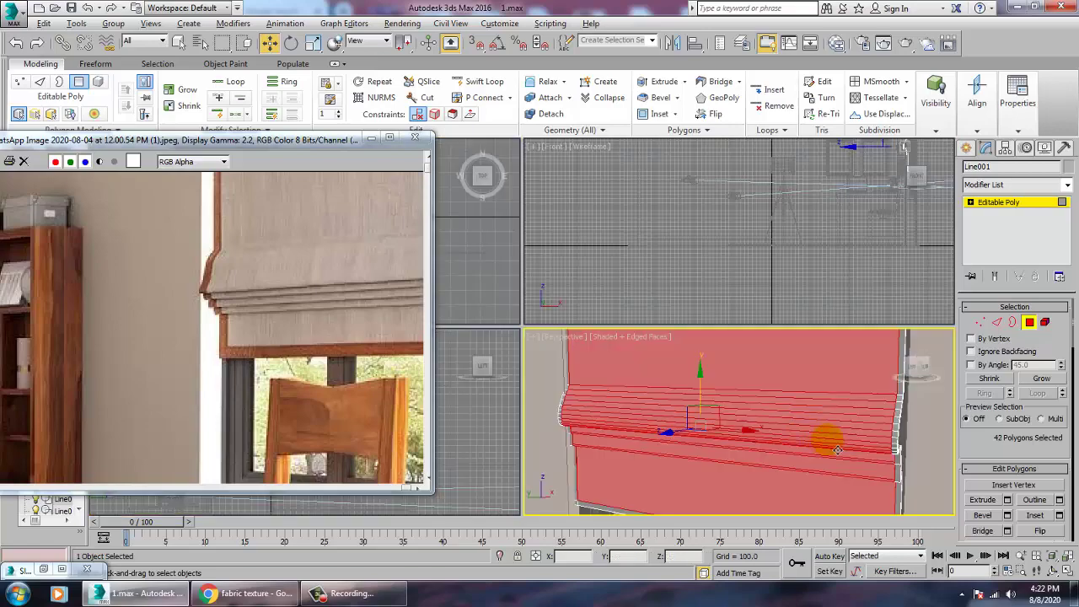
key("alt+w")
scroll(809, 424, "down", 3)
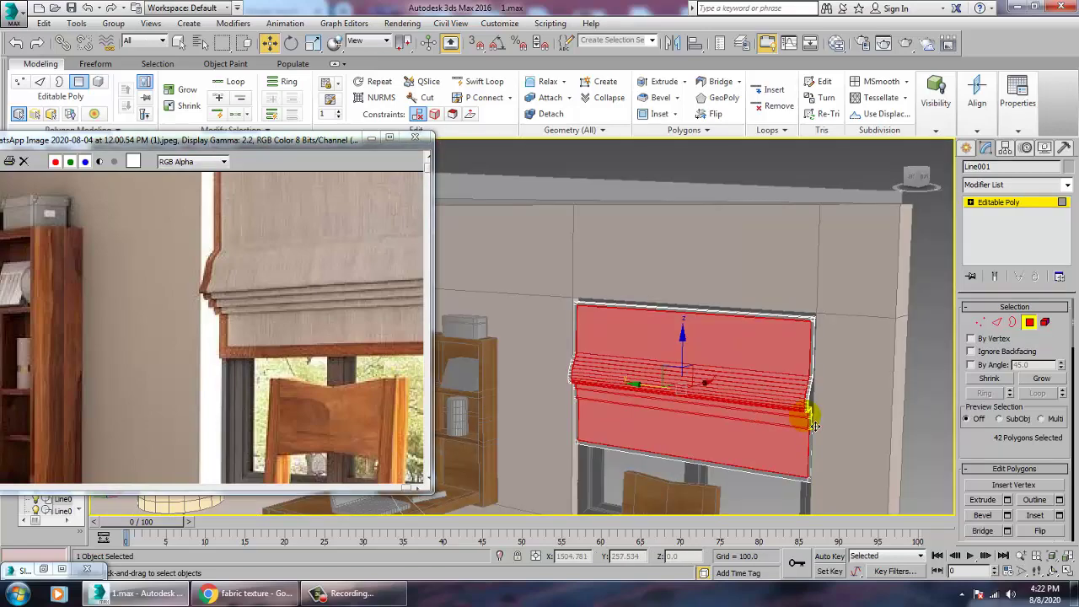
Step: Create a new VRayMtl in the Slate Material Editor and choose a Bitmap for its diffuse map
key("m")
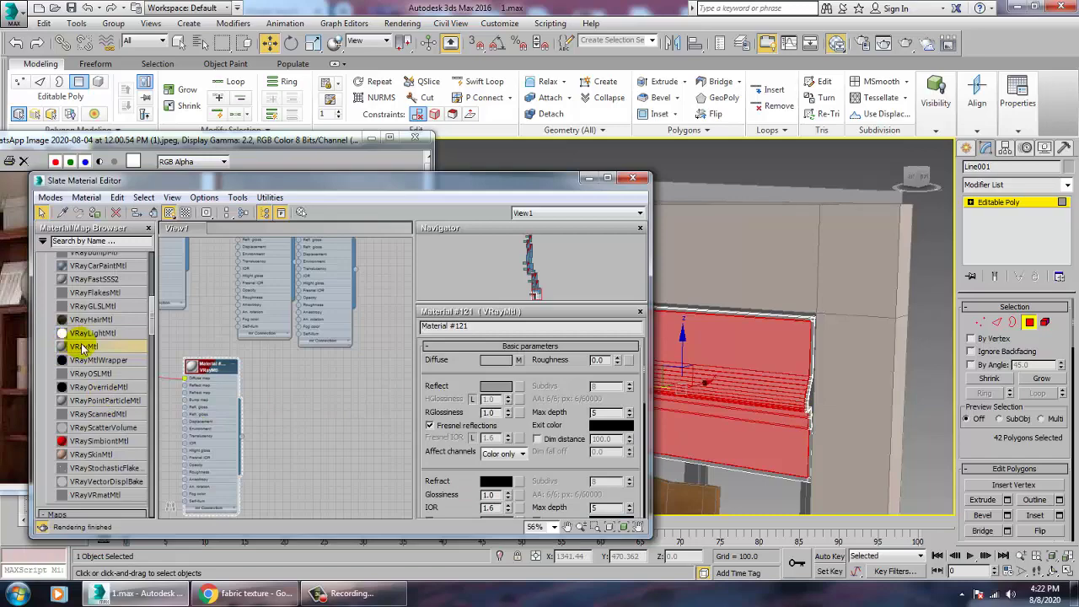
left_click_drag(297, 376, 299, 377)
double_click(295, 369)
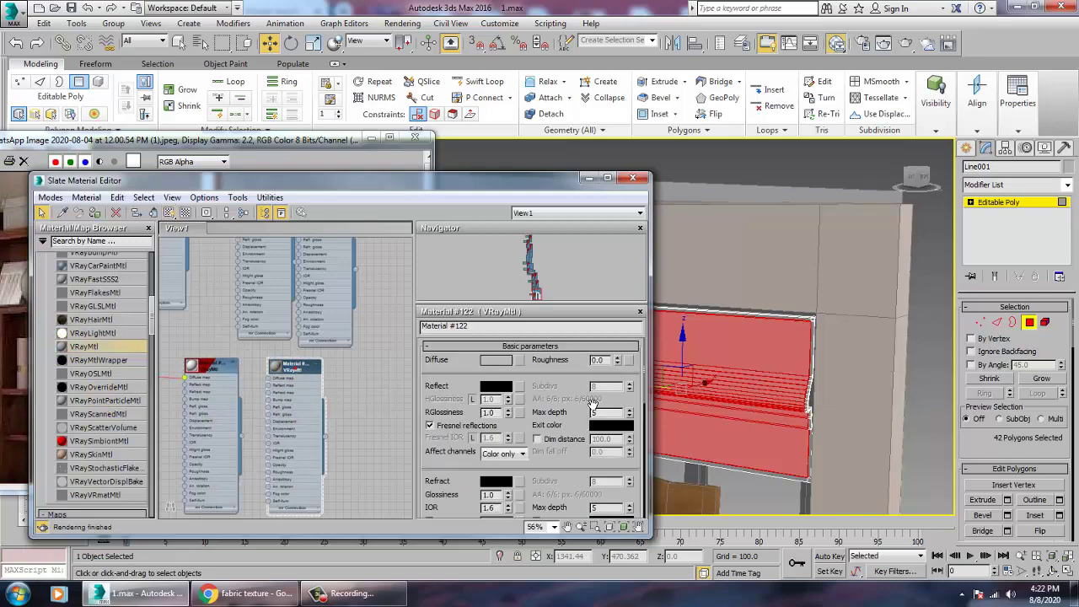
left_click(518, 360)
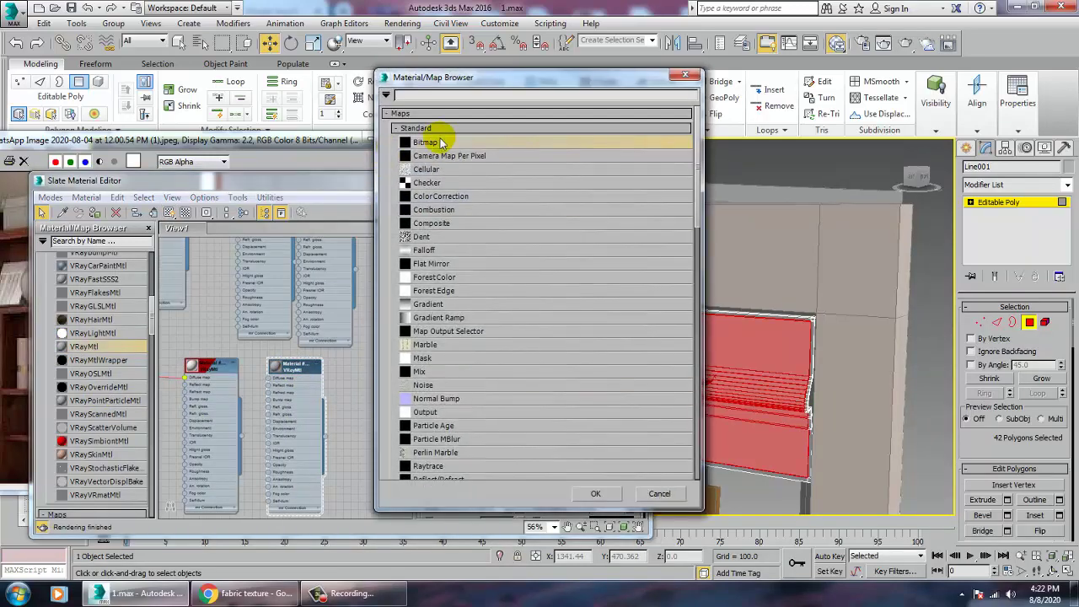
double_click(440, 143)
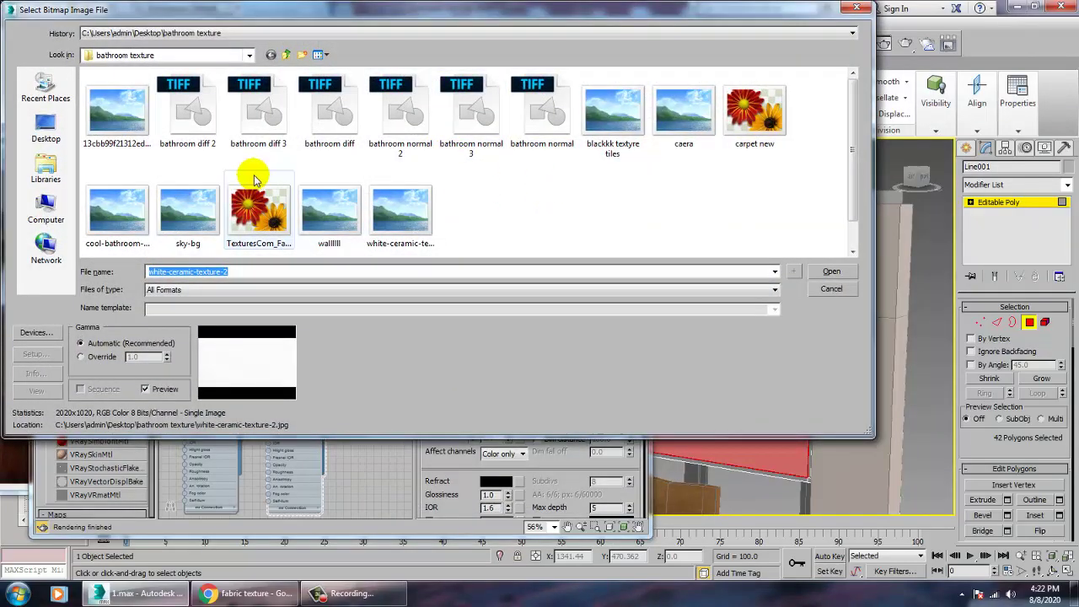
Step: Browse from the bathroom texture folder to the Inter auggg folder on the Desktop
left_click(286, 54)
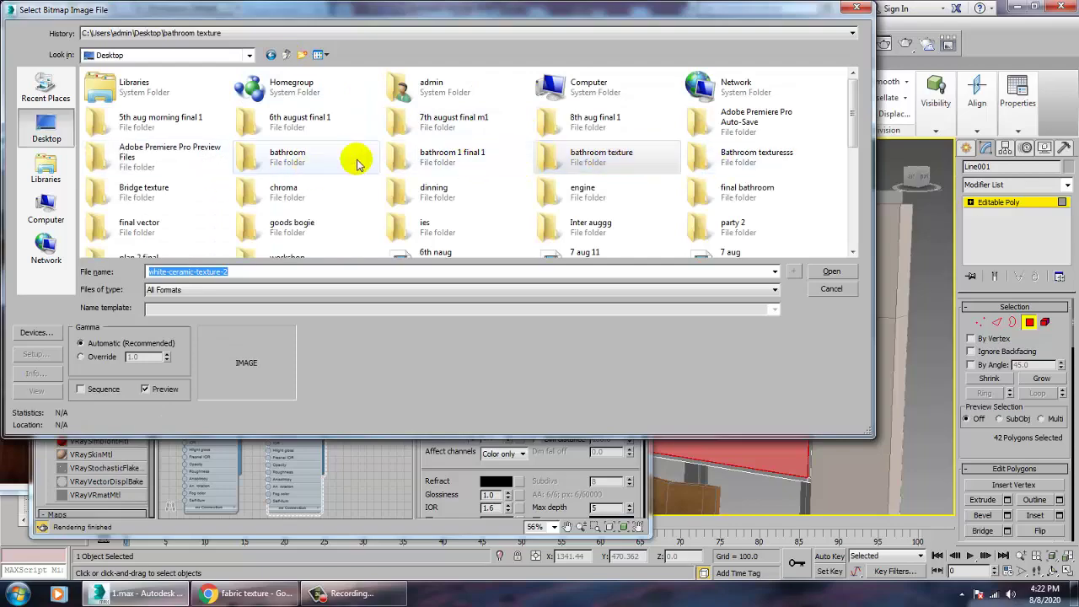
left_click(456, 227)
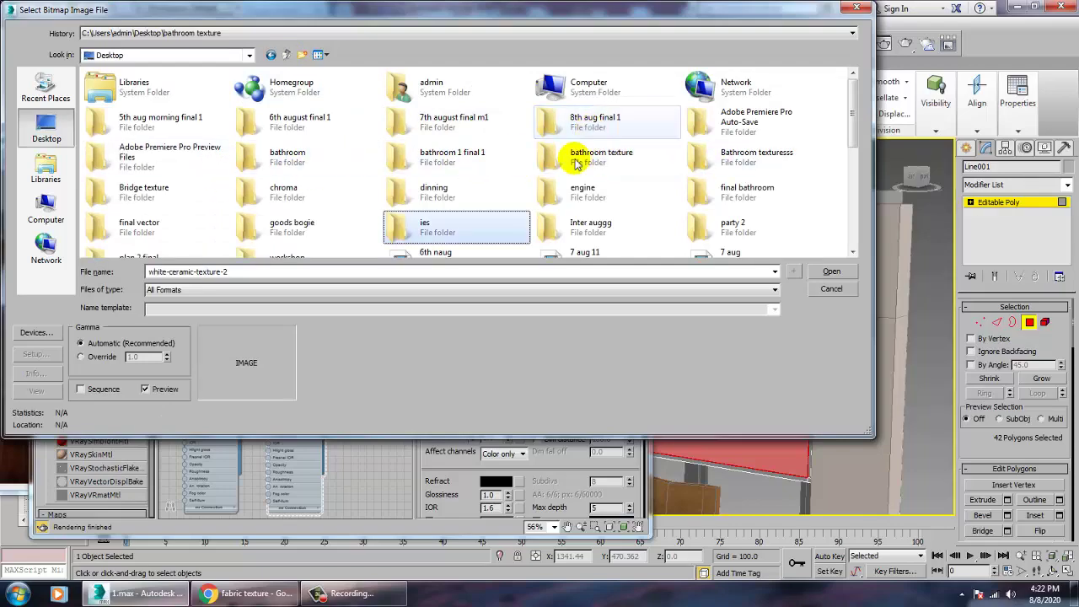
double_click(565, 228)
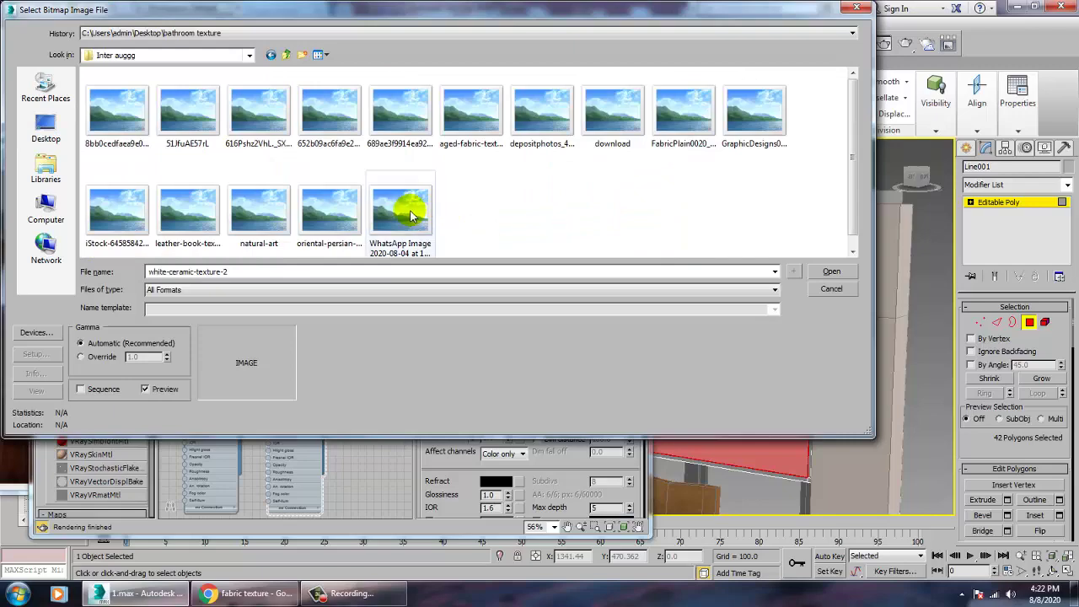
Step: Preview the texture images in the Inter auggg folder for a fabric that suits the blind
left_click(330, 210)
left_click(253, 215)
left_click(188, 212)
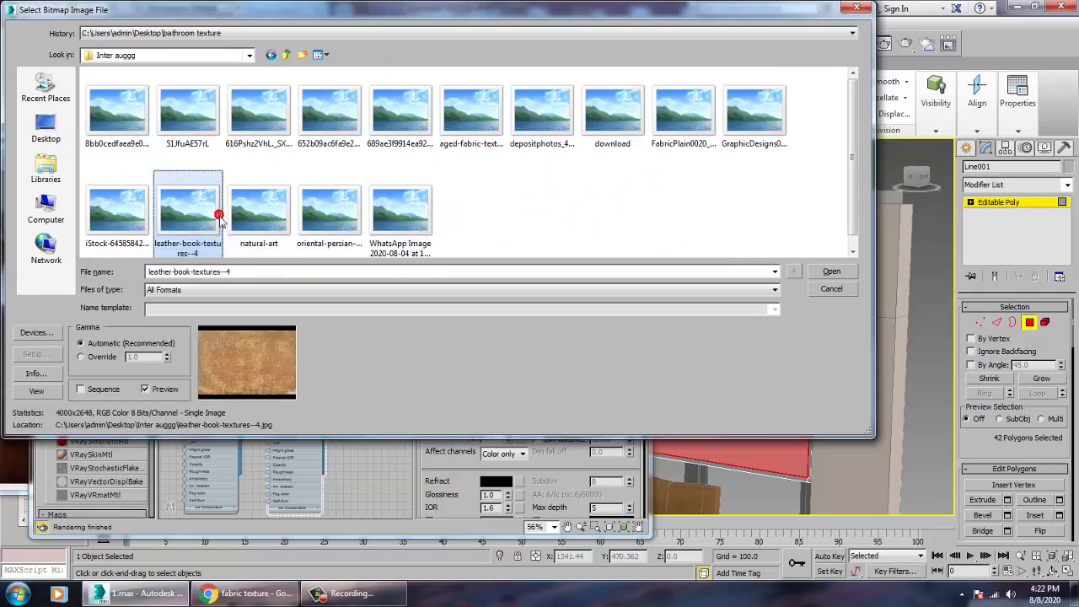
left_click(133, 221)
left_click(612, 111)
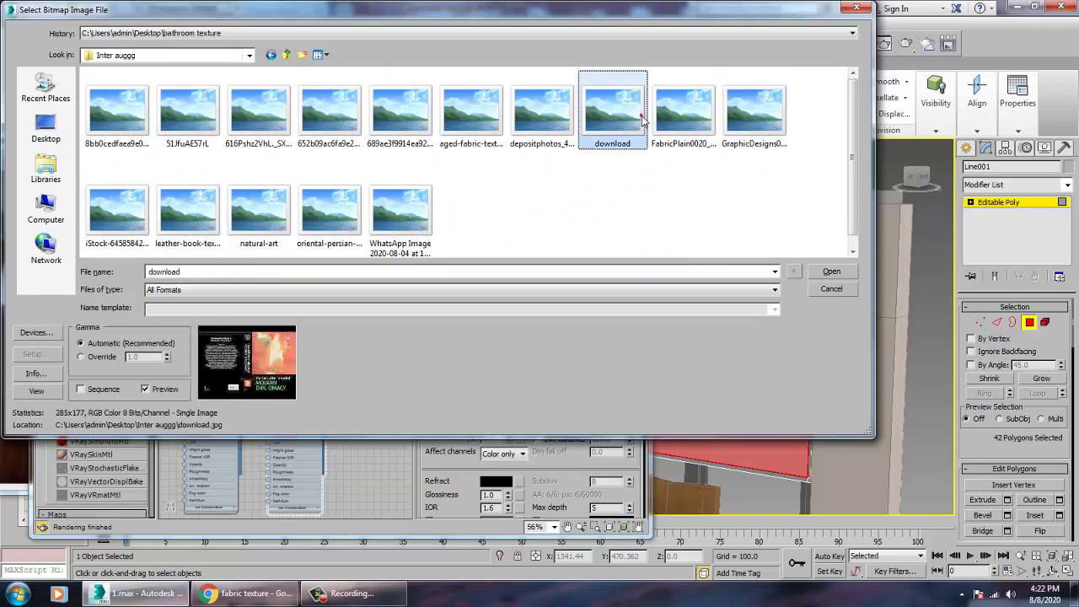
left_click(685, 112)
left_click(735, 120)
left_click(694, 120)
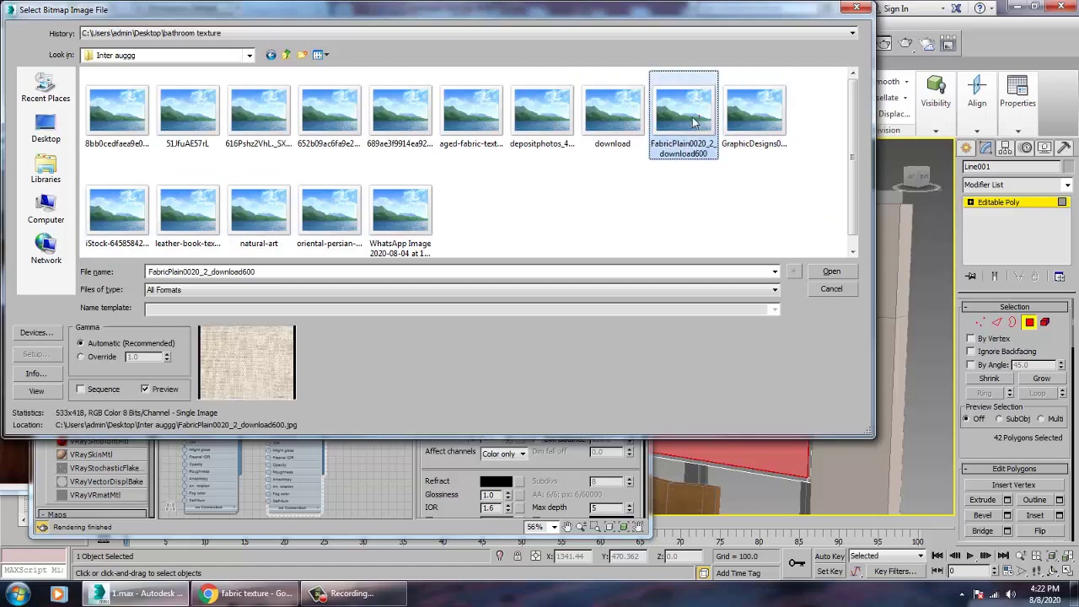
left_click(624, 120)
left_click(540, 113)
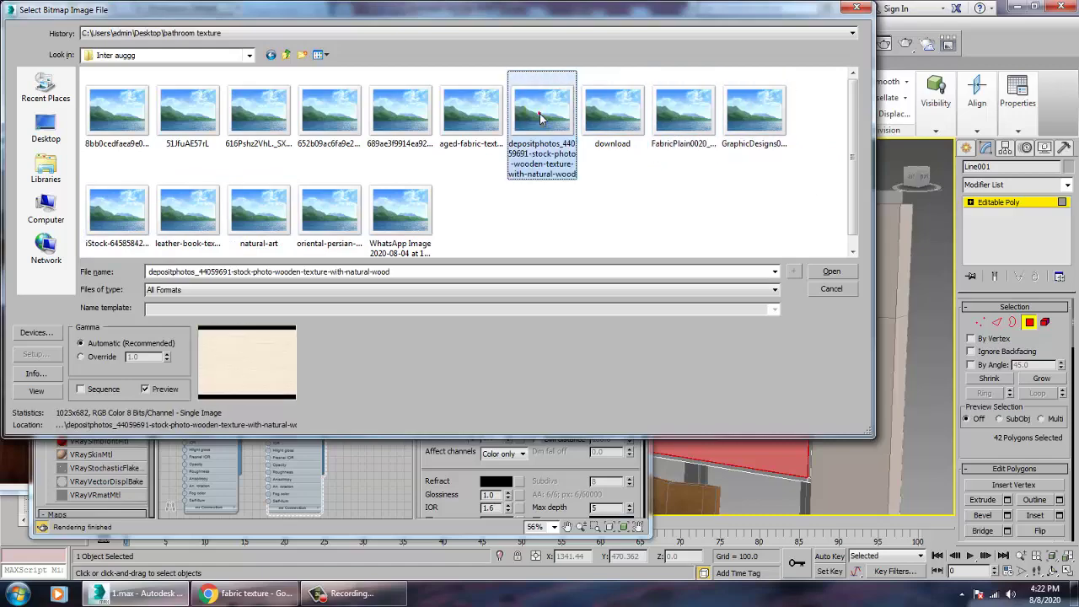
left_click(477, 111)
left_click(374, 123)
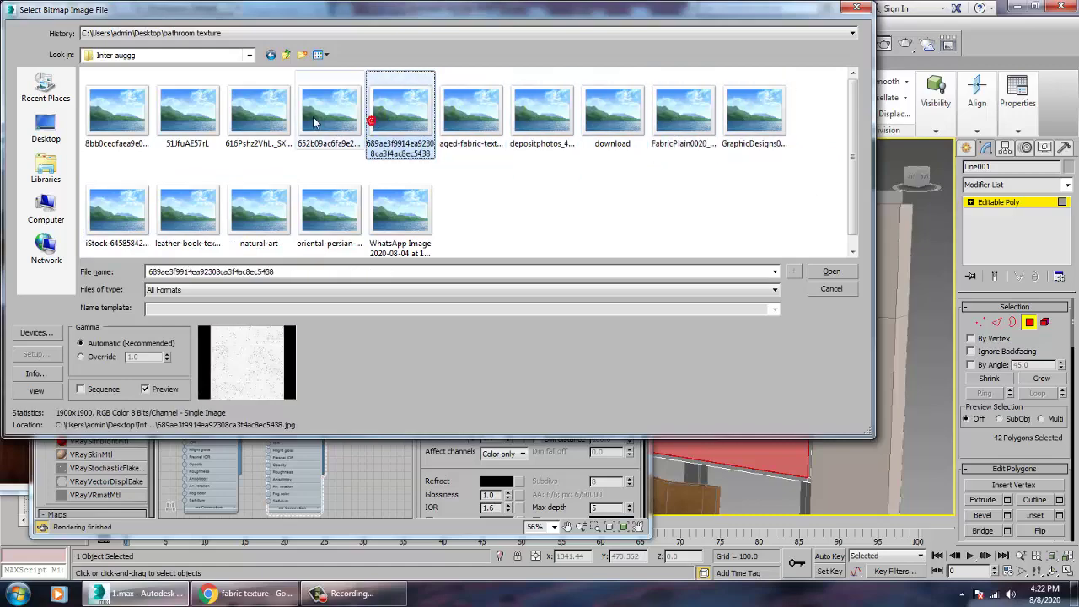
left_click(263, 118)
left_click(193, 112)
left_click(145, 121)
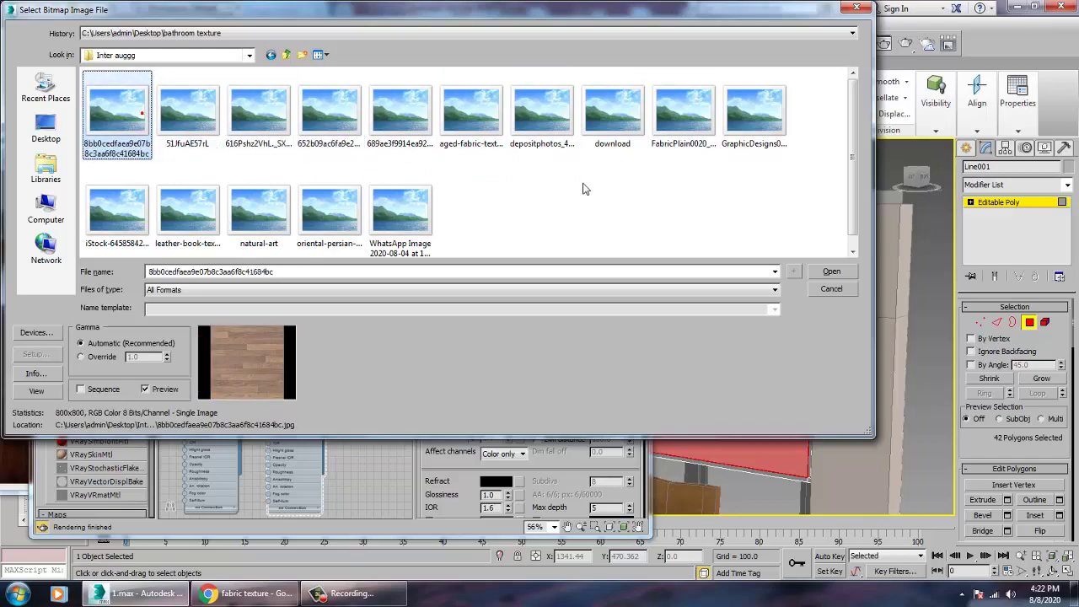
Step: Load FabricPlain0020_2_download600 as the diffuse bitmap, assign the material to the selected inner blind polygons and show it in the viewport
left_click(626, 116)
left_click(687, 119)
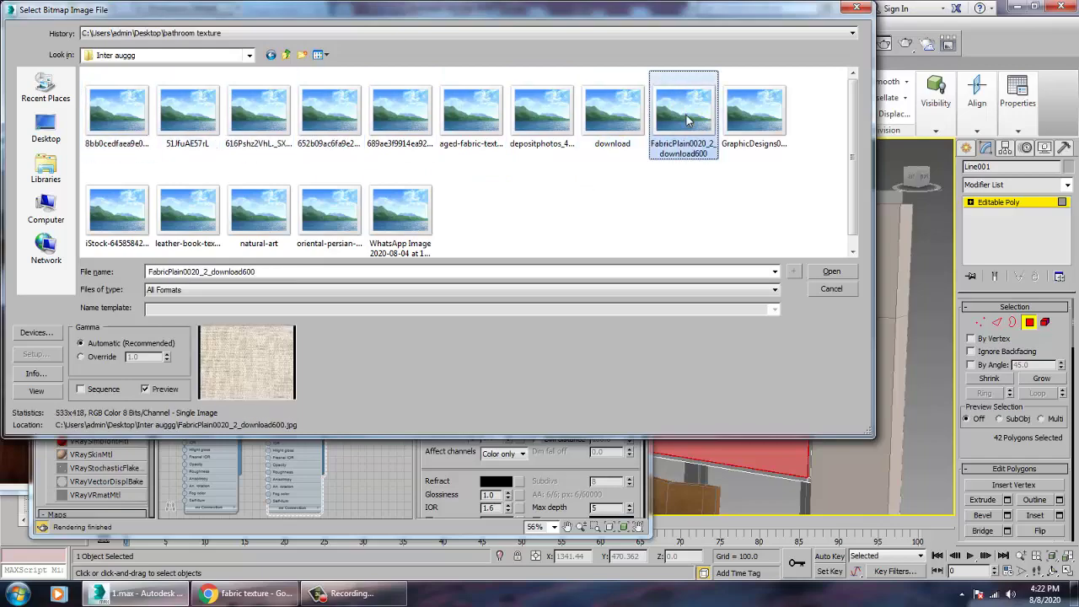
double_click(687, 119)
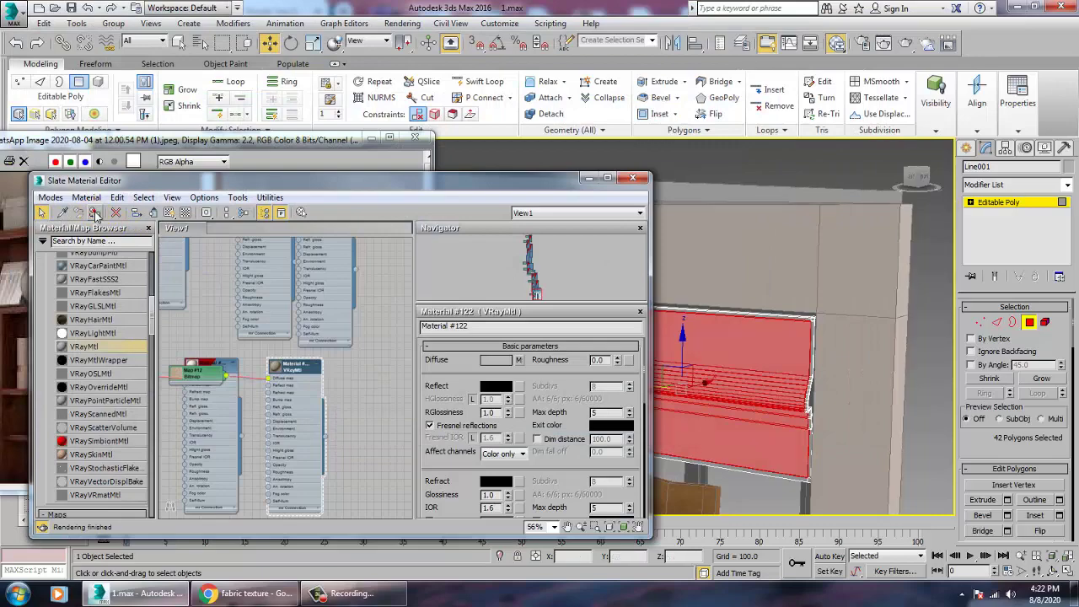
left_click(169, 213)
Step: Add a UVW Map modifier with Box mapping to the blind
left_click(1003, 186)
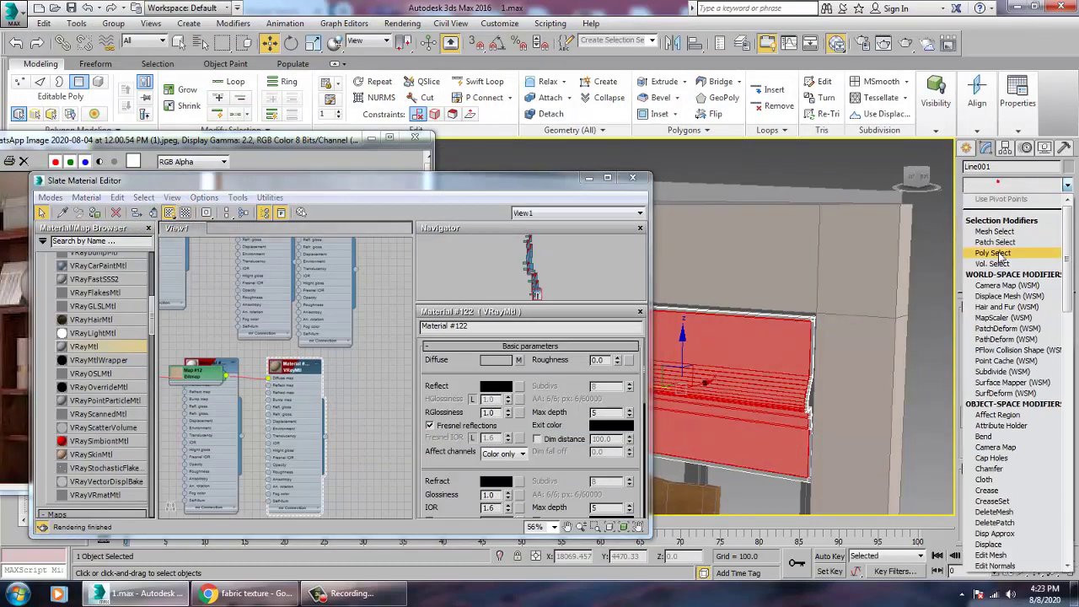
scroll(999, 258, "down", 10)
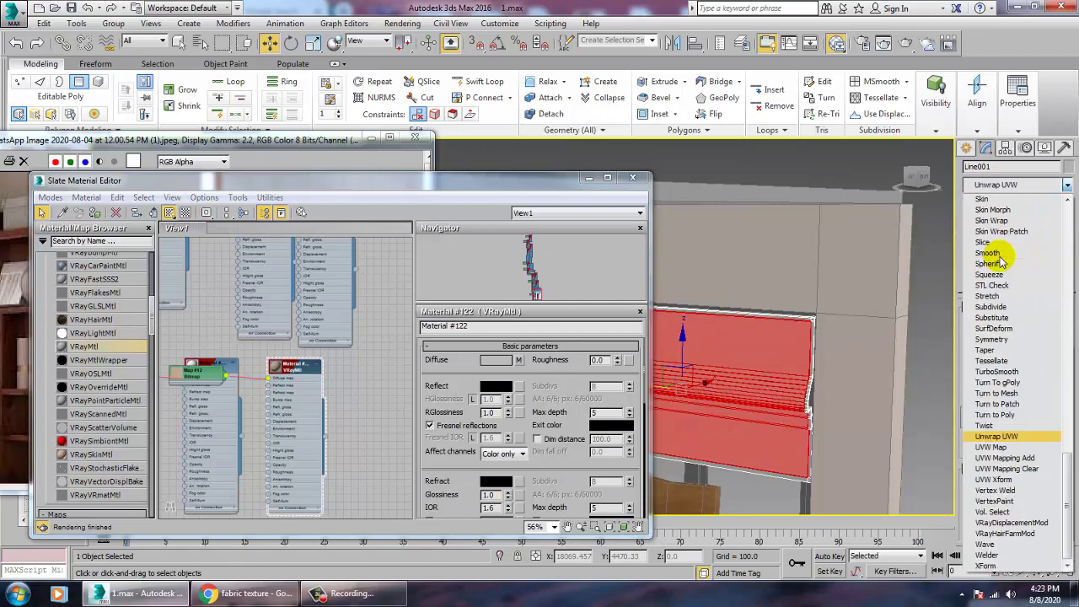
left_click(1016, 448)
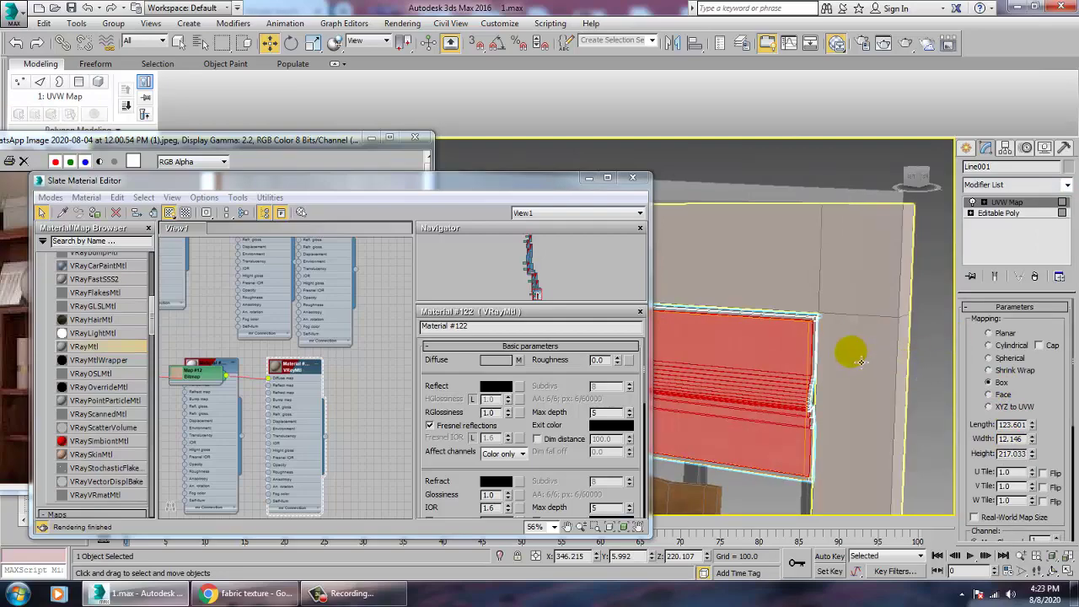
key("ctrl+a")
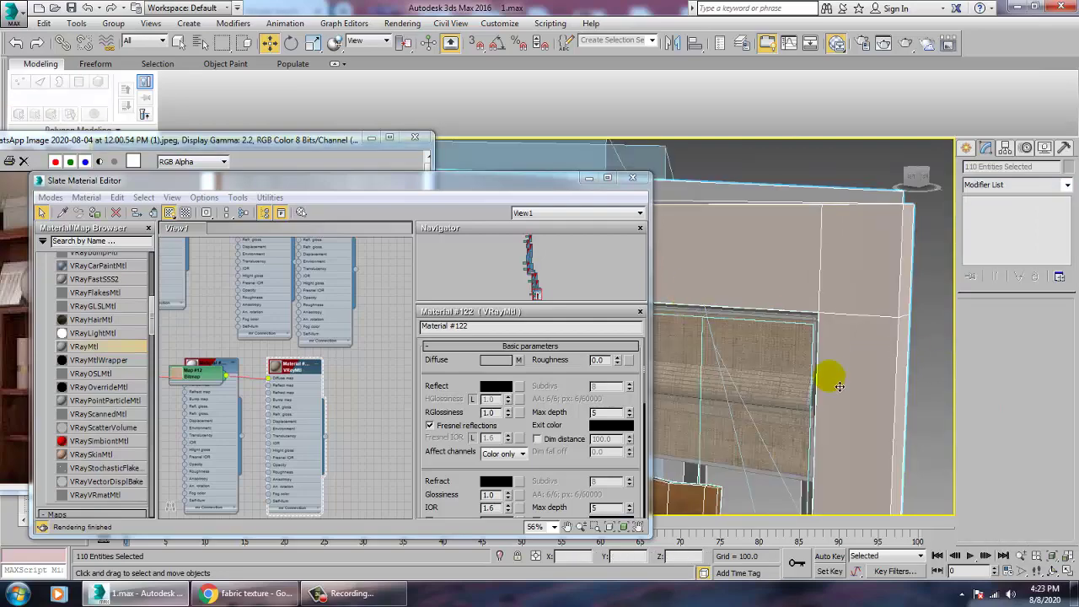
left_click(785, 356)
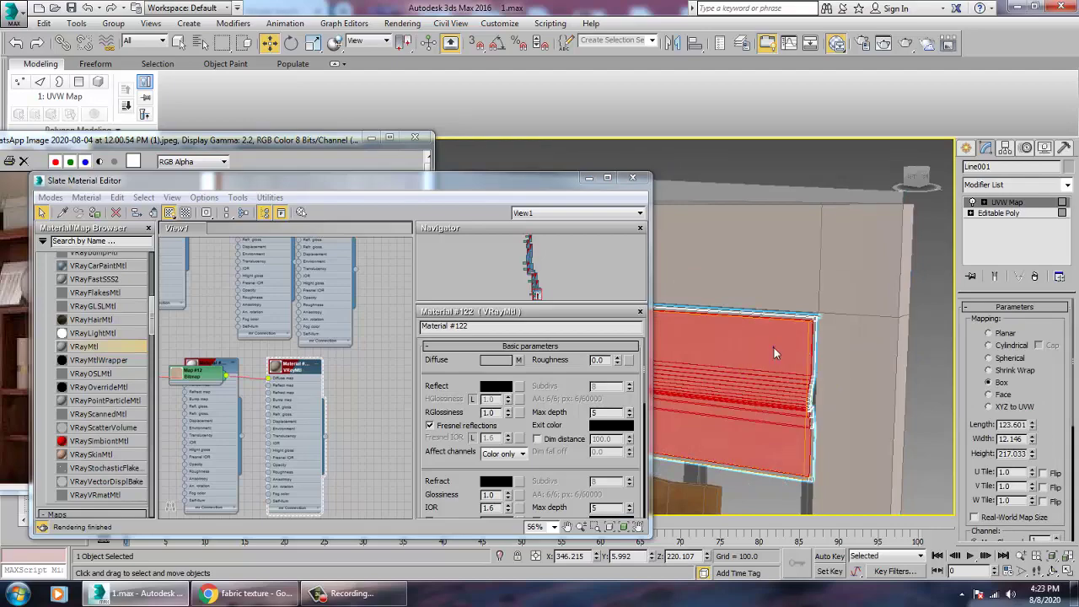
Step: Convert the blind to Editable Poly and invert its polygon selection so that only the border trim is selected
right_click(774, 347)
mouse_move(835, 480)
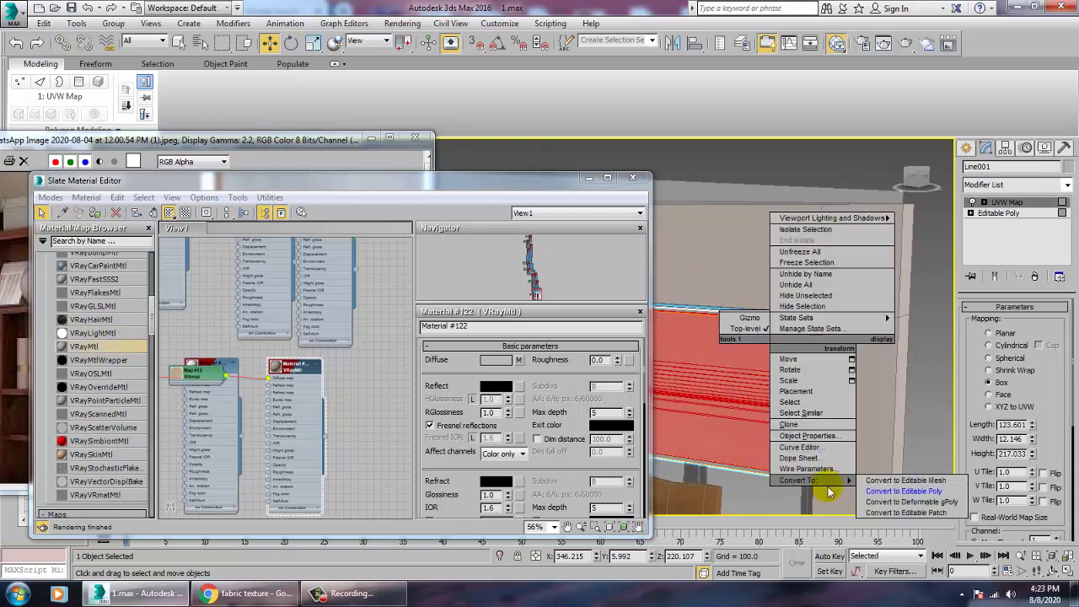
left_click(882, 491)
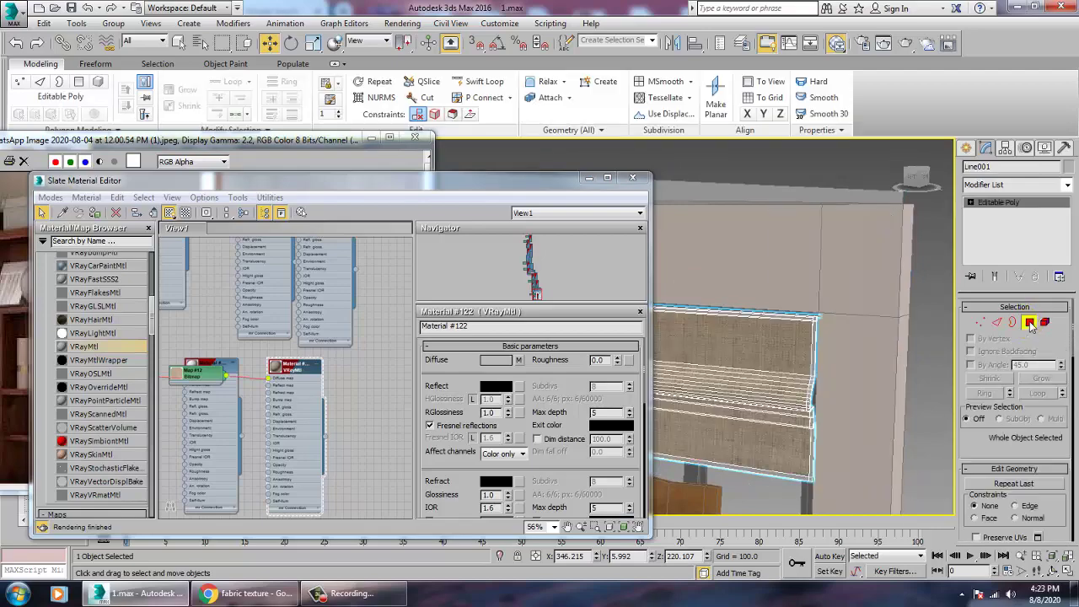
left_click(1029, 323)
key("ctrl+a")
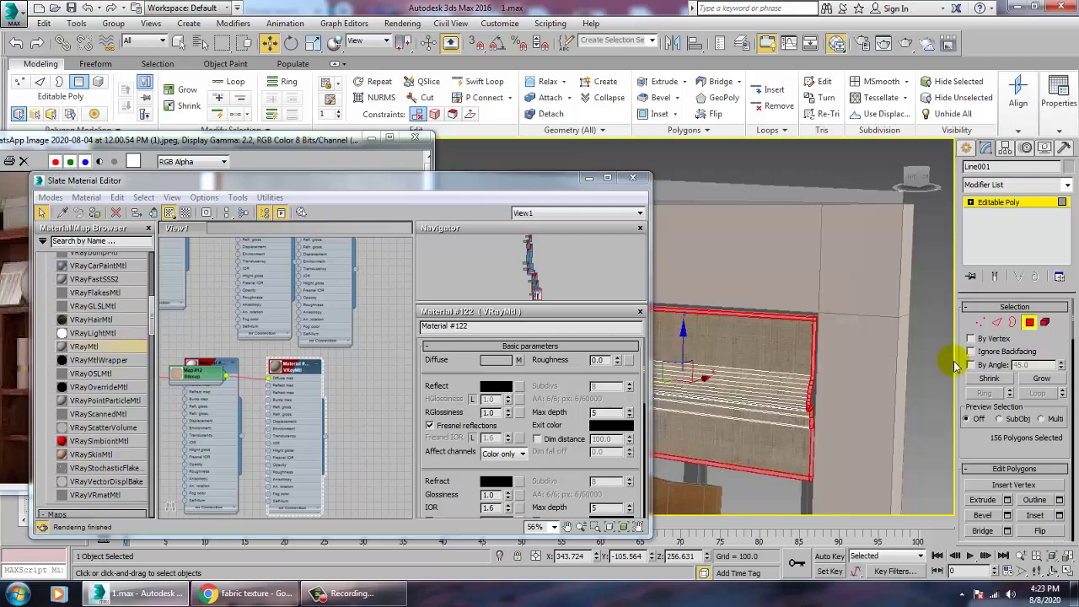
Step: Create a VRayMtl with a reddish-brown diffuse colour sampled from the reference image (RGB 61, 15, 6) and assign it to the border polygons
left_click_drag(326, 184, 593, 125)
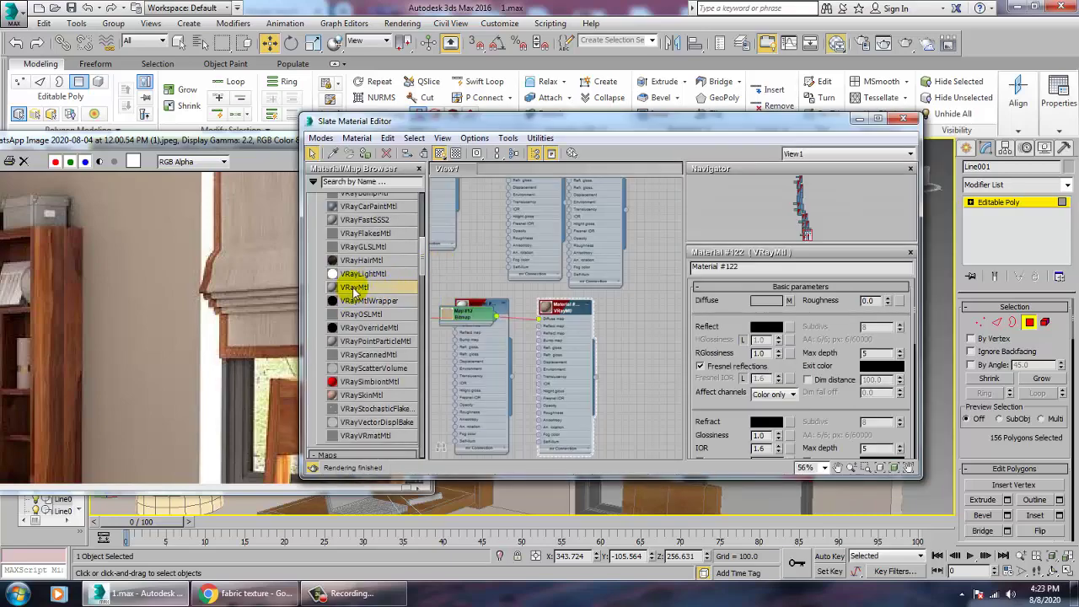
left_click_drag(639, 312, 639, 314)
double_click(638, 312)
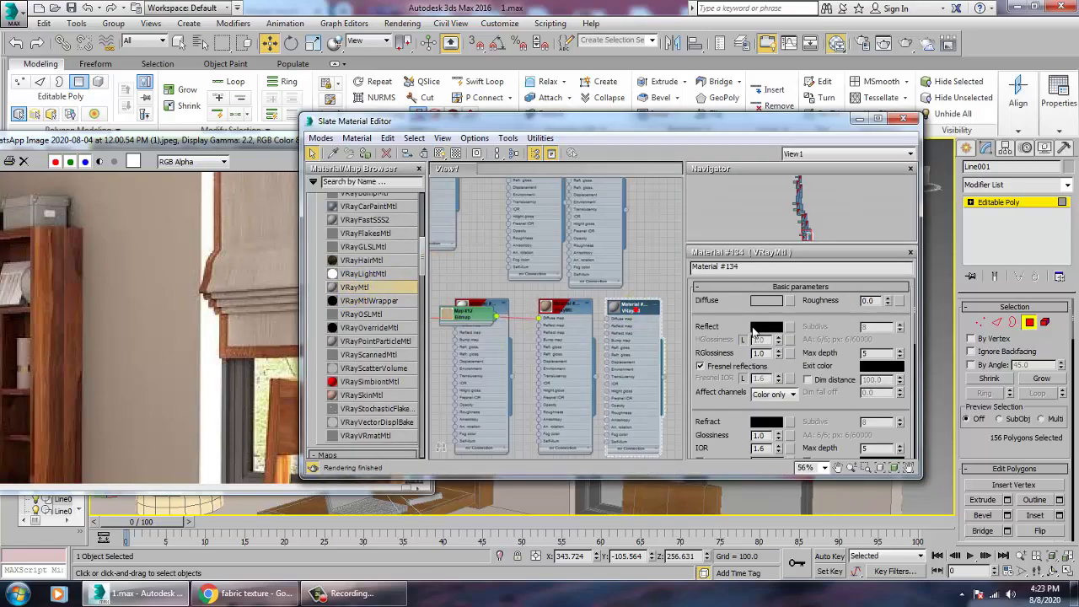
left_click(768, 302)
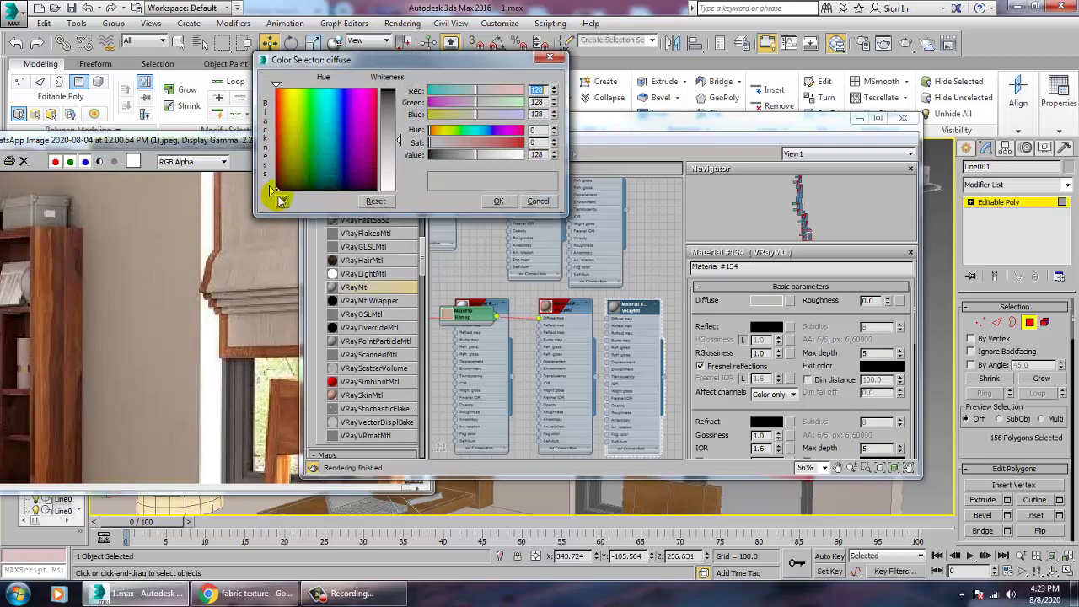
left_click(285, 358)
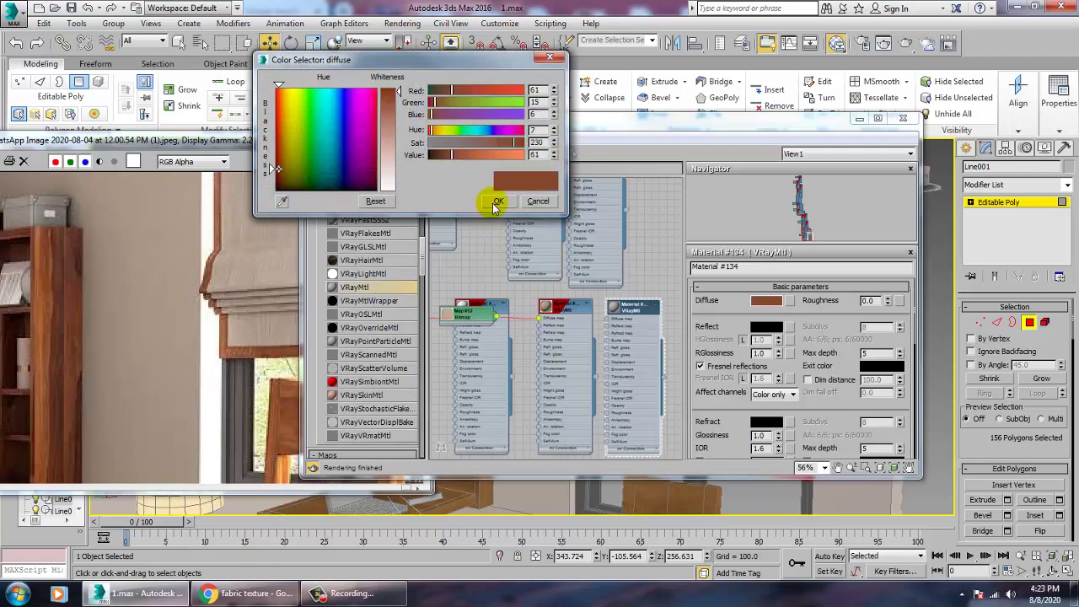
left_click(498, 202)
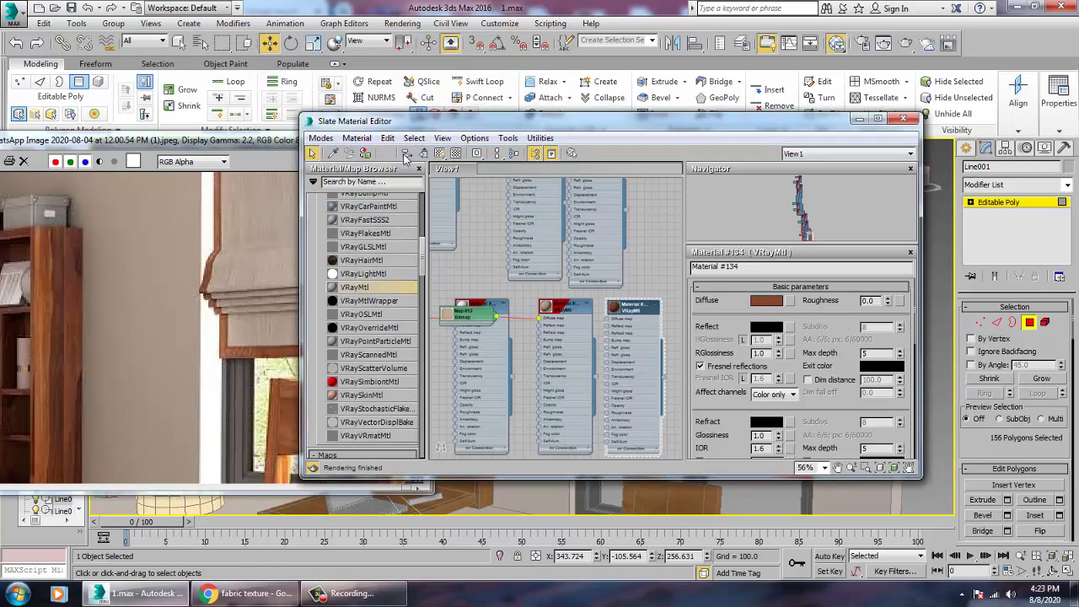
left_click(858, 119)
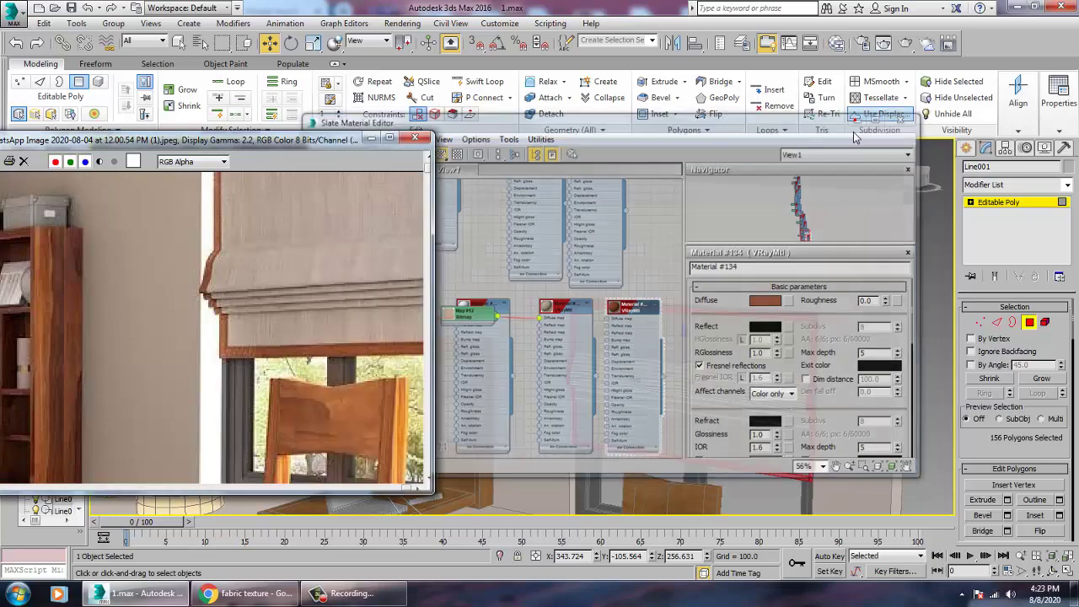
Step: Leave the blind's Polygon level, deselect the blind and inspect its fabric and trim against the reference image
scroll(797, 358, "down", 5)
middle_click_drag(777, 368, 846, 334)
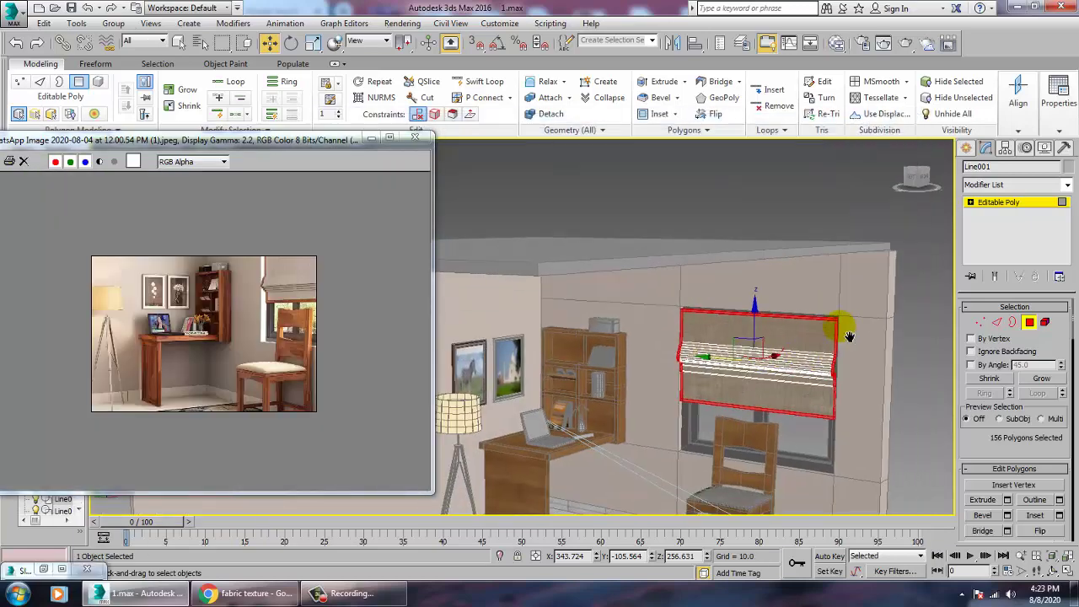
left_click(1013, 203)
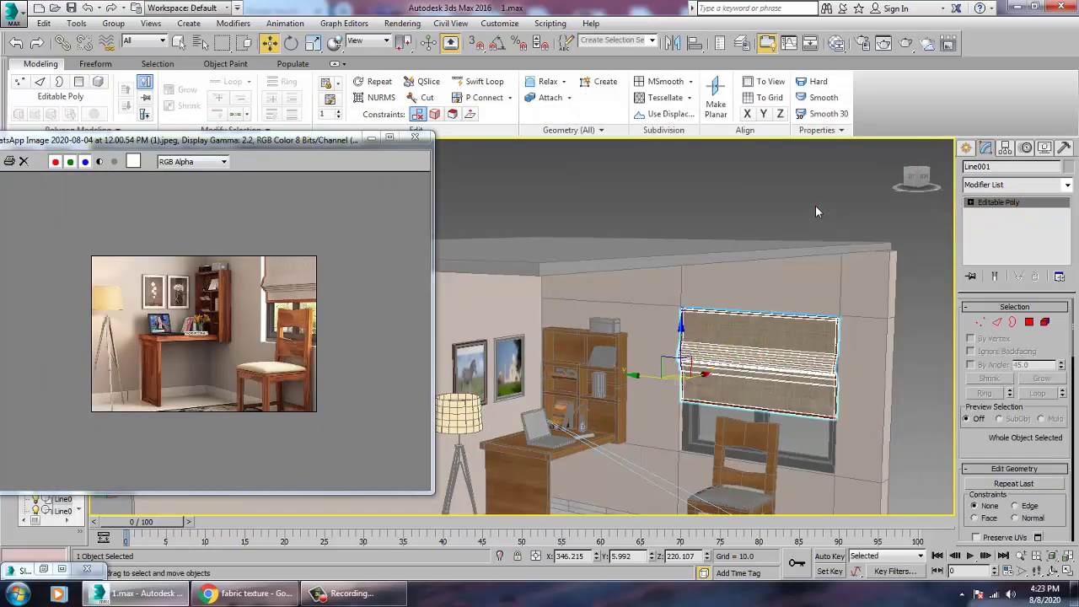
left_click(815, 204)
middle_click_drag(858, 358, 886, 346)
scroll(752, 382, "up", 5)
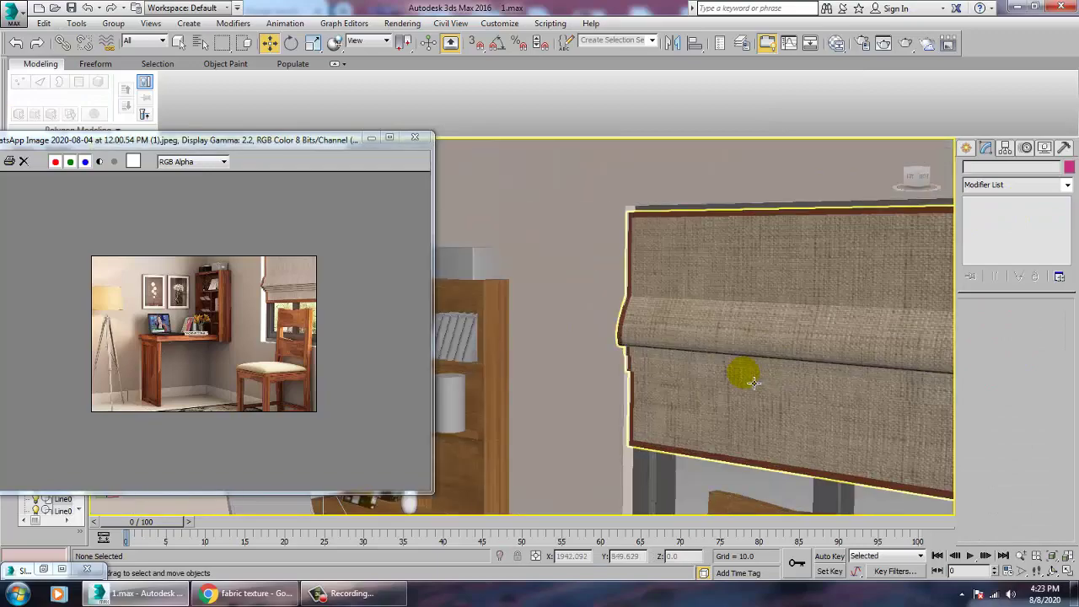
scroll(756, 355, "down", 7)
Step: Select the framed zebra picture, enter its Polygon level and invert the selection from the frame to the inner picture polygon
left_click(609, 361)
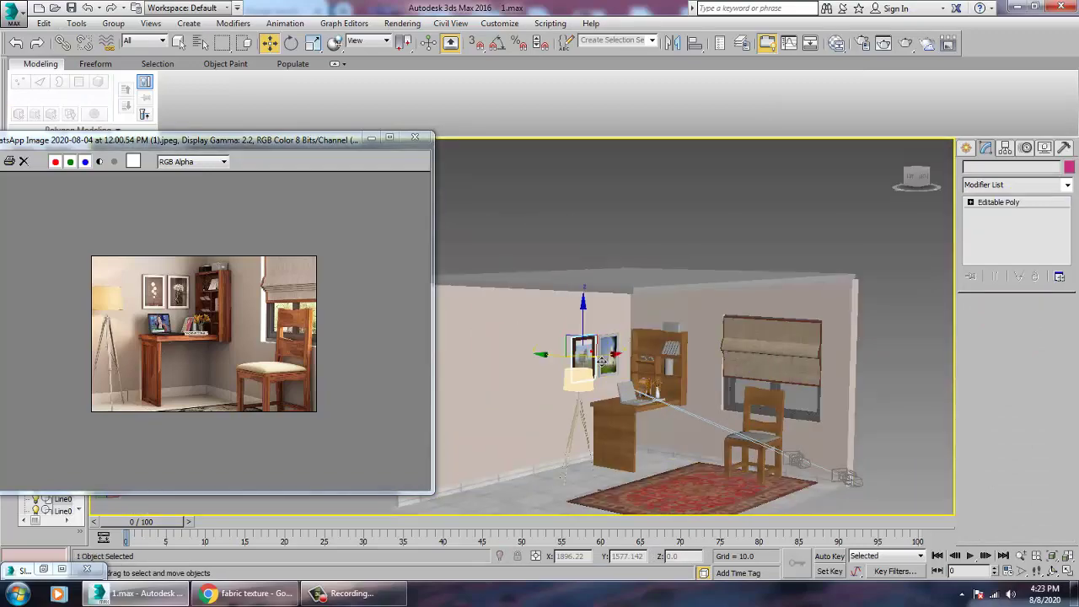
scroll(624, 361, "up", 6)
scroll(620, 367, "down", 5)
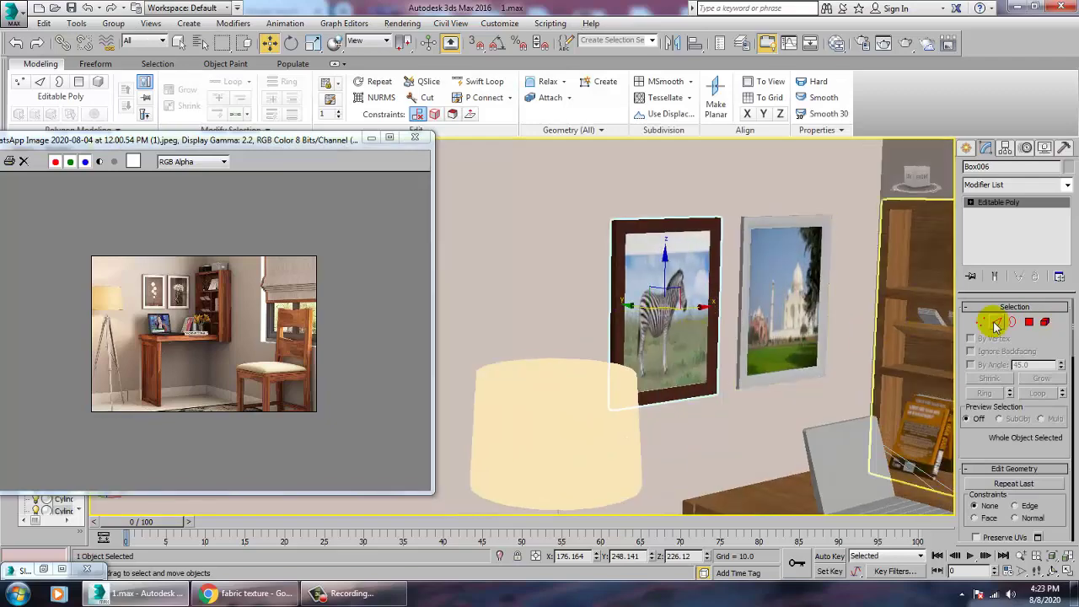
key("m")
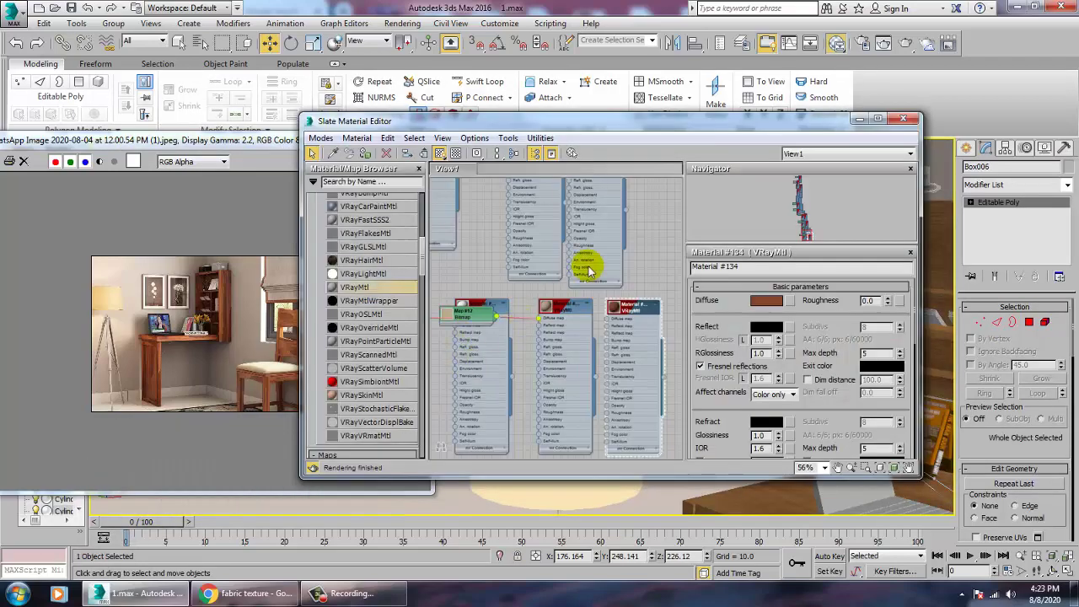
scroll(548, 303, "up", 3)
left_click(1029, 322)
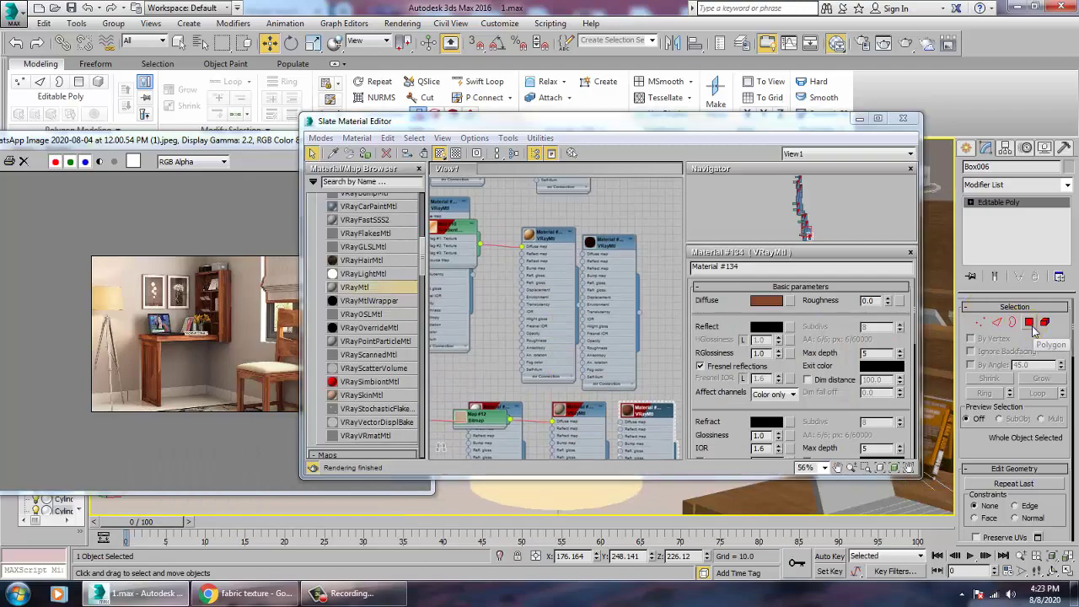
left_click_drag(719, 134, 440, 150)
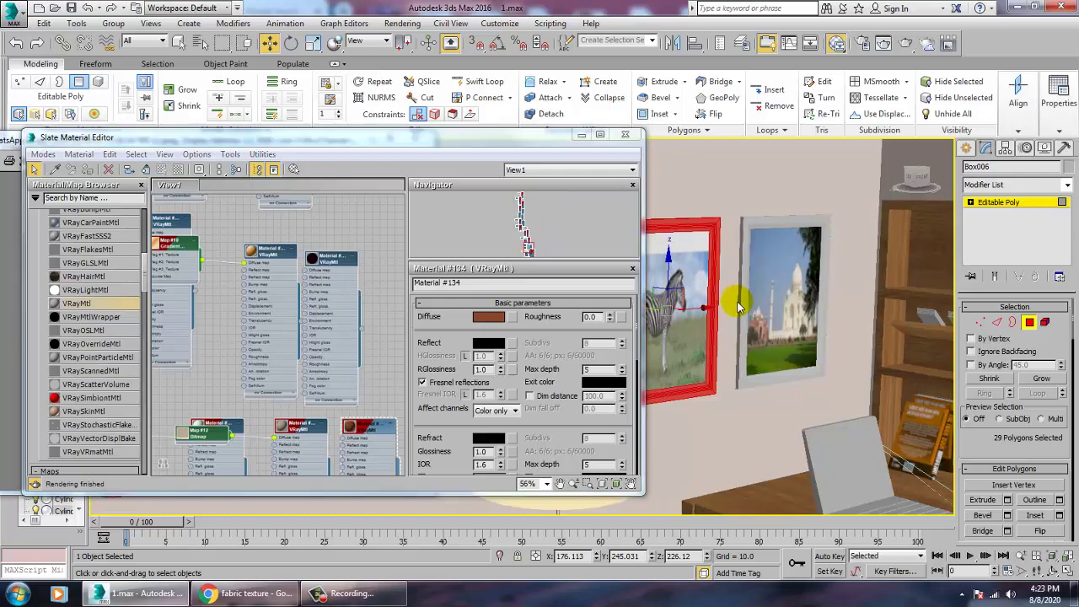
key("ctrl+i")
middle_click_drag(195, 271, 263, 462)
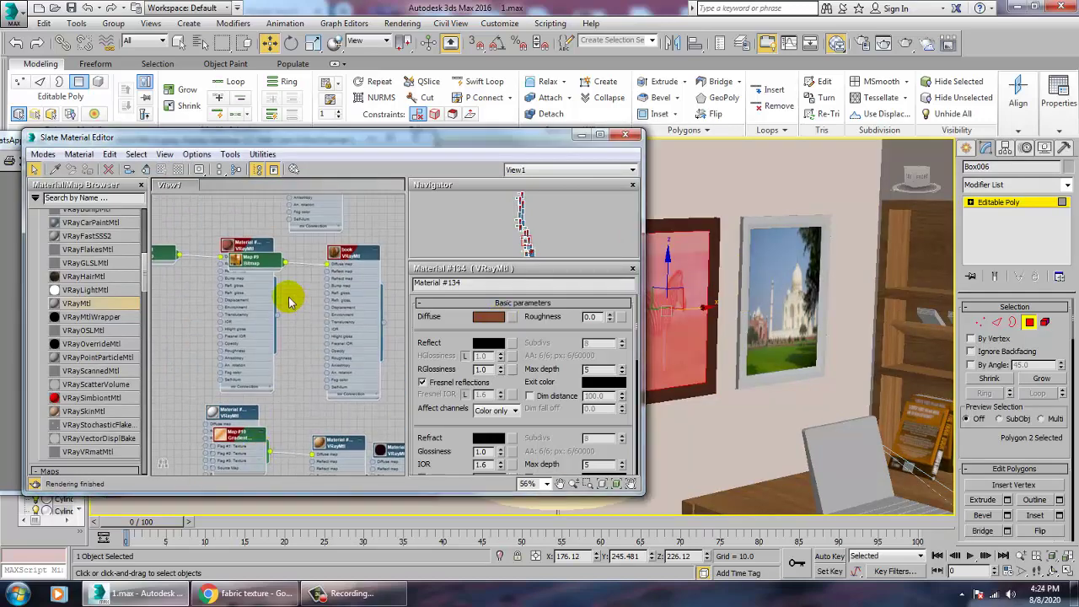
middle_click_drag(289, 301, 304, 419)
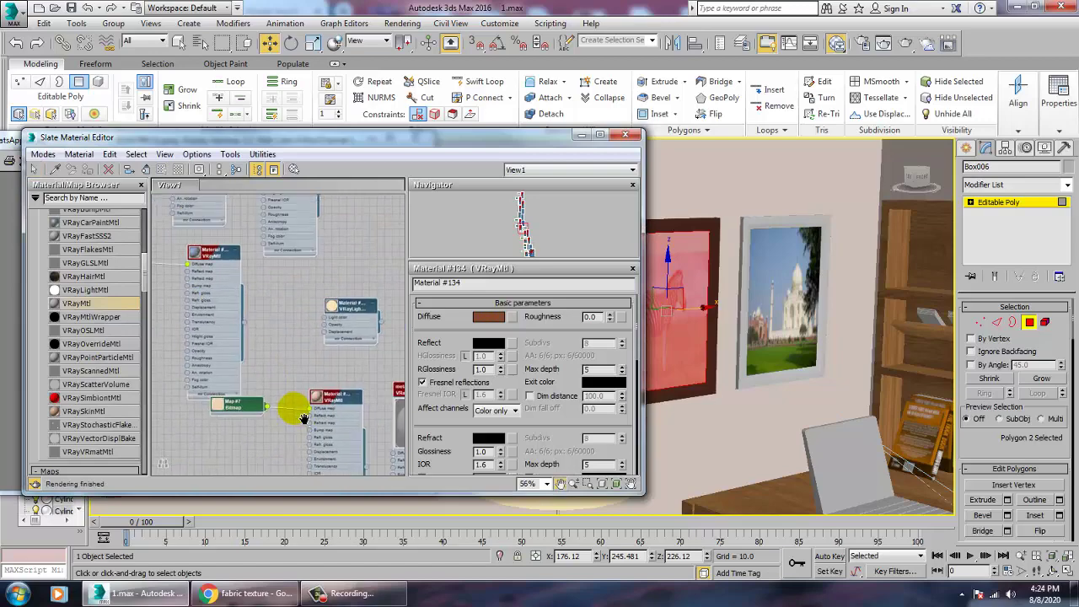
middle_click_drag(306, 265, 345, 410)
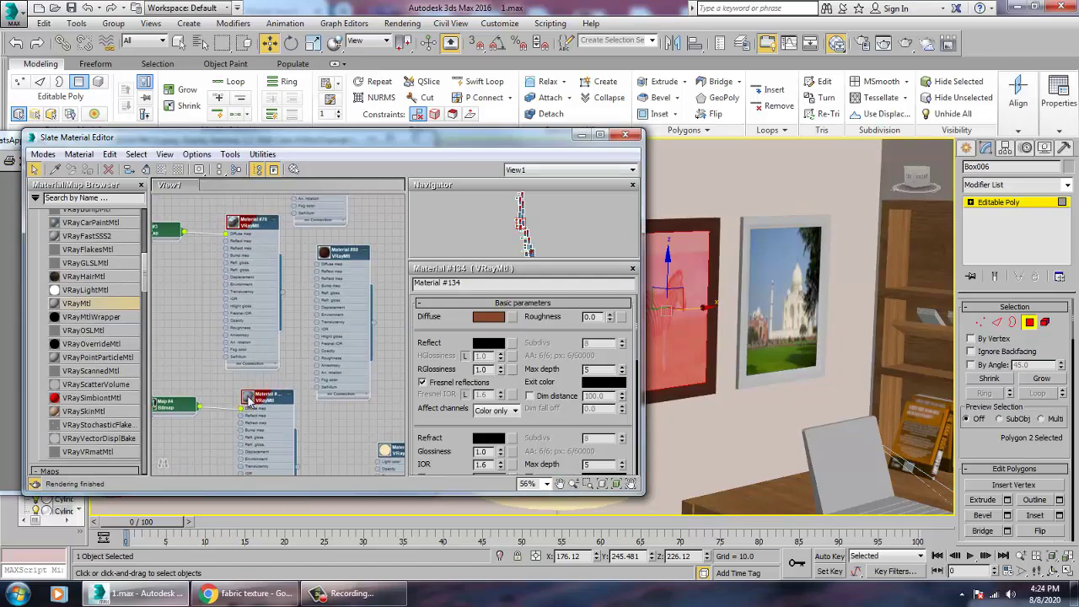
double_click(248, 398)
double_click(279, 434)
double_click(279, 397)
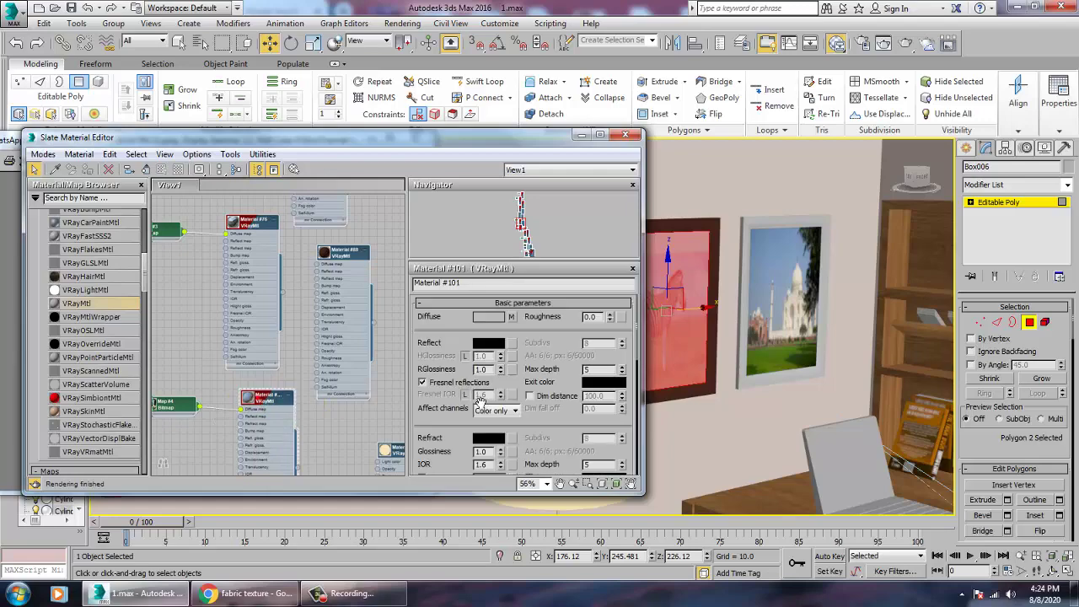
left_click(511, 317)
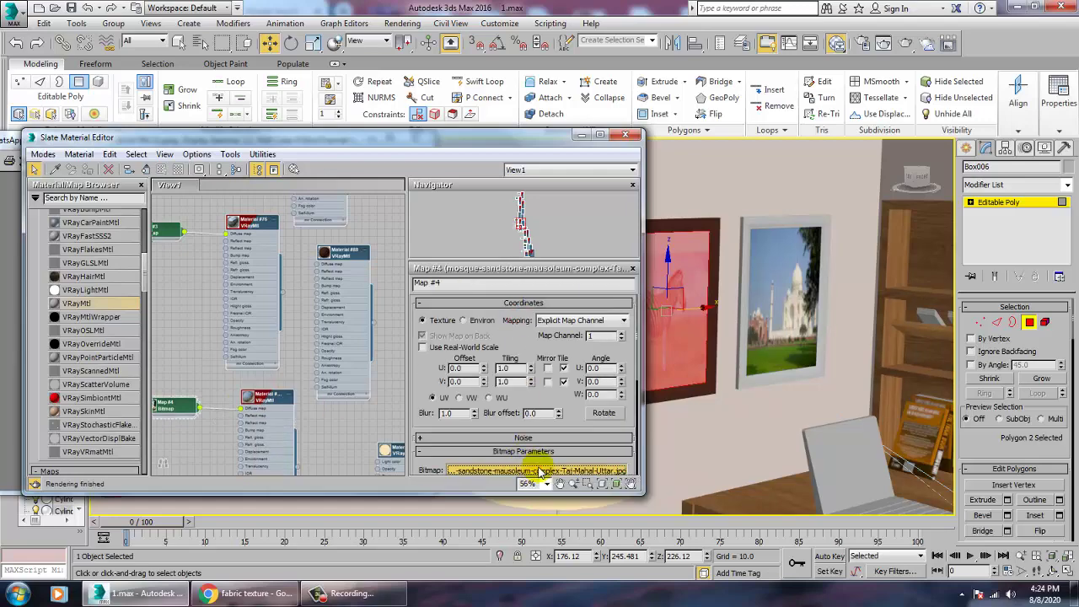
left_click(540, 470)
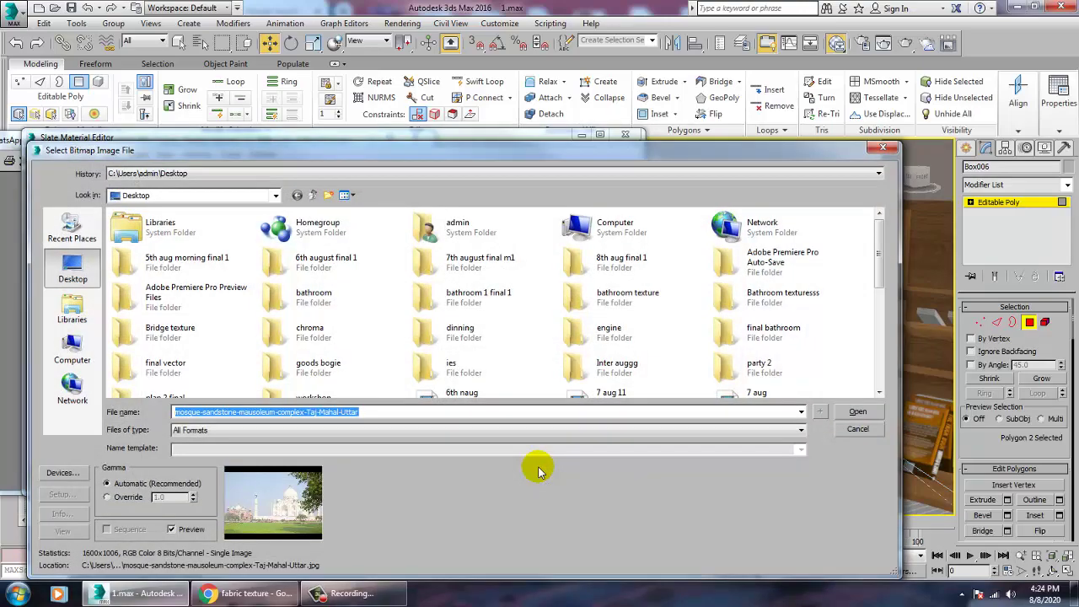
left_click(857, 428)
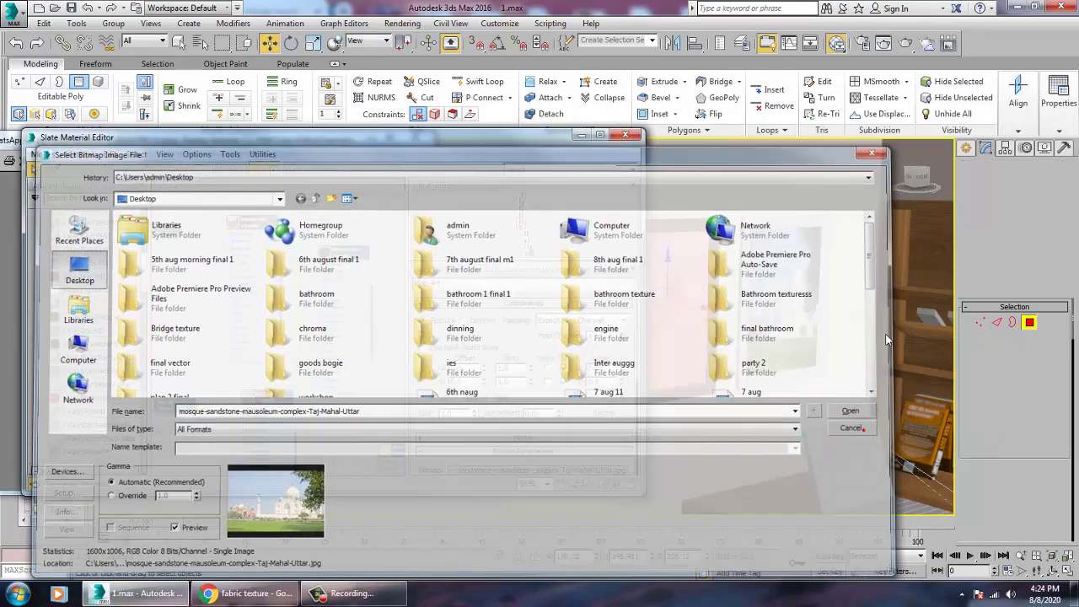
Step: Leave the zebra picture's Polygon level and select the inner picture polygon of the framed Taj Mahal picture
left_click(781, 306)
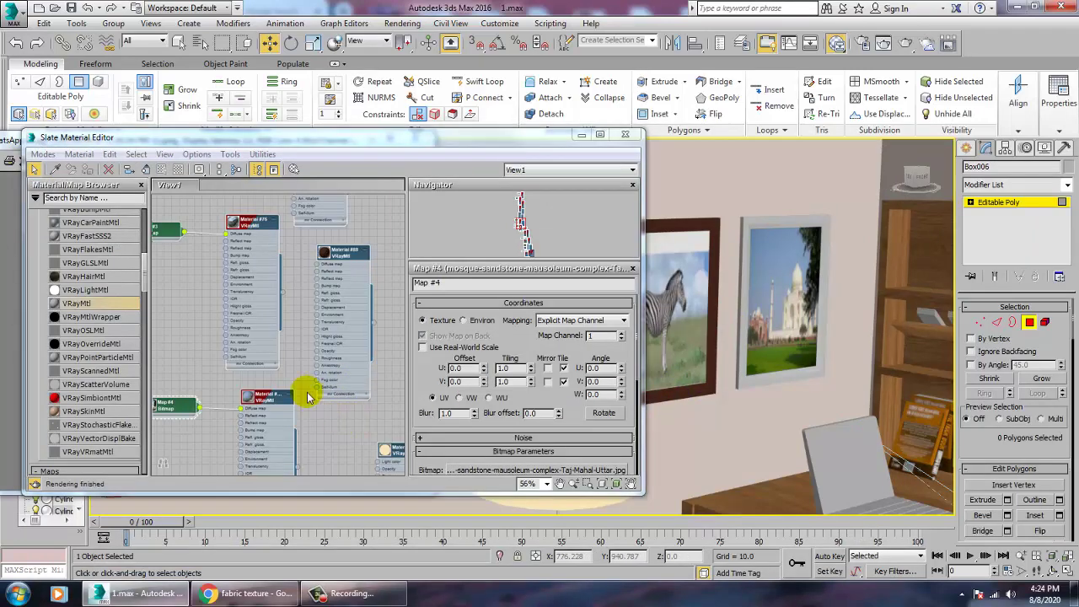
left_click(998, 202)
left_click(803, 308)
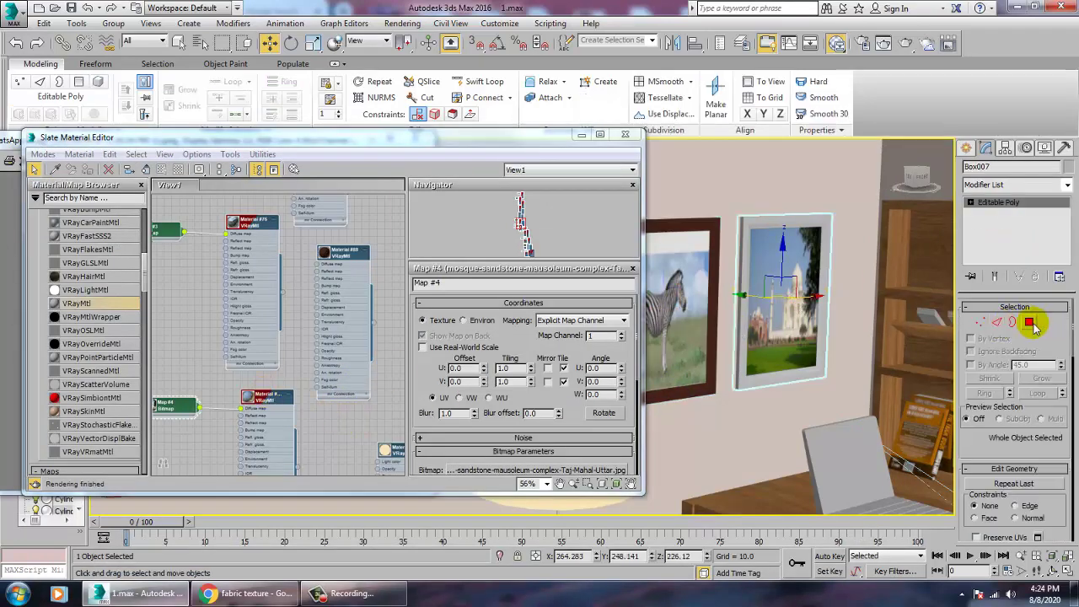
left_click(1032, 322)
left_click(807, 308)
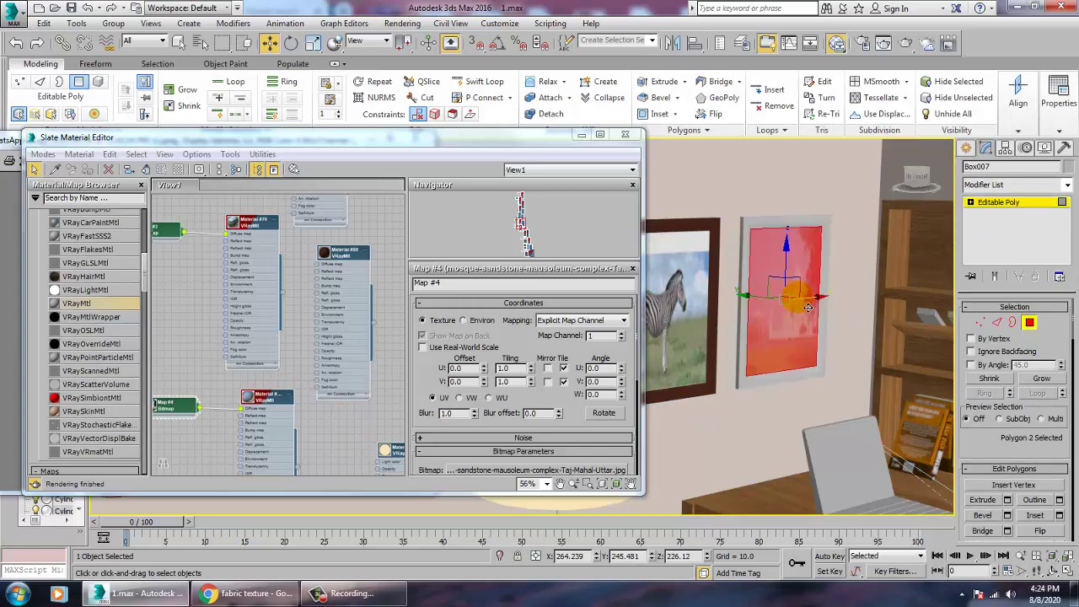
Step: Replace the diffuse bitmap of the Taj Mahal picture's VRayMtl with the masks painting 51JfuAE57rL.jpg from the Inter auggg folder on the Desktop
double_click(266, 400)
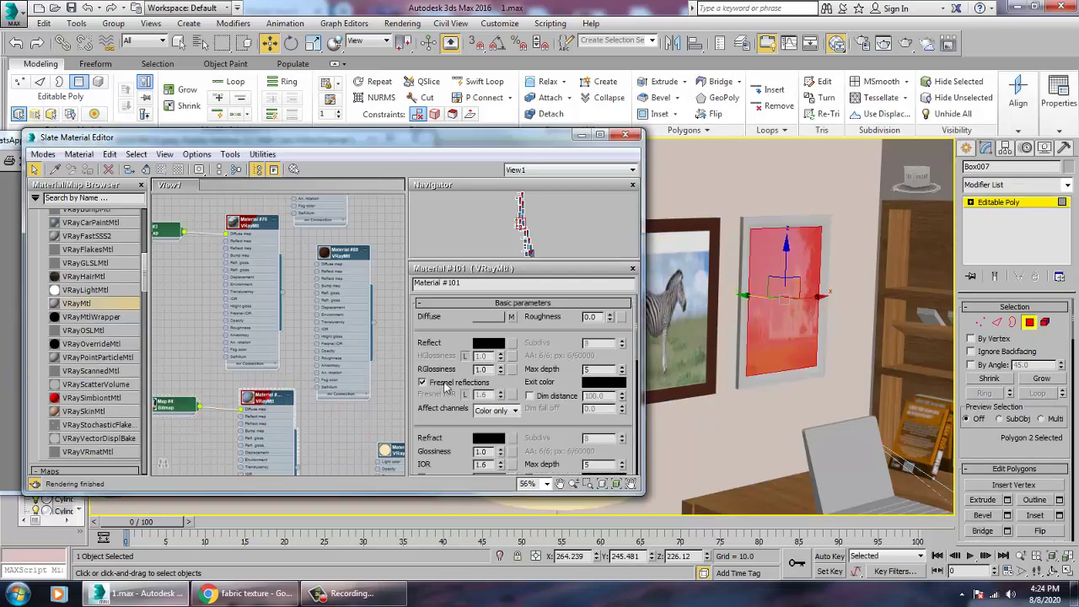
left_click(512, 317)
left_click(522, 466)
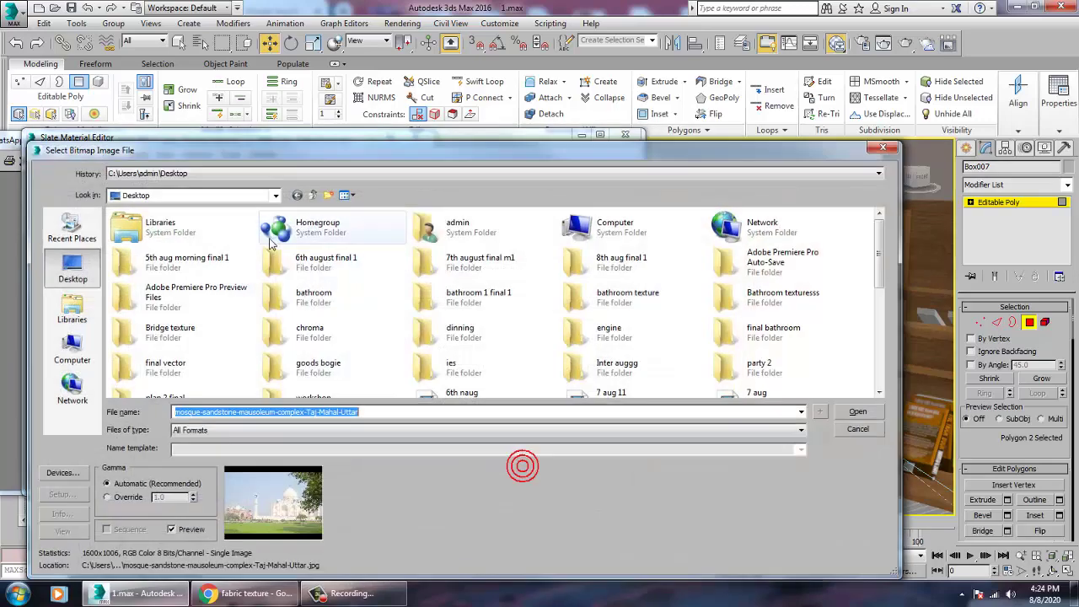
left_click(621, 311)
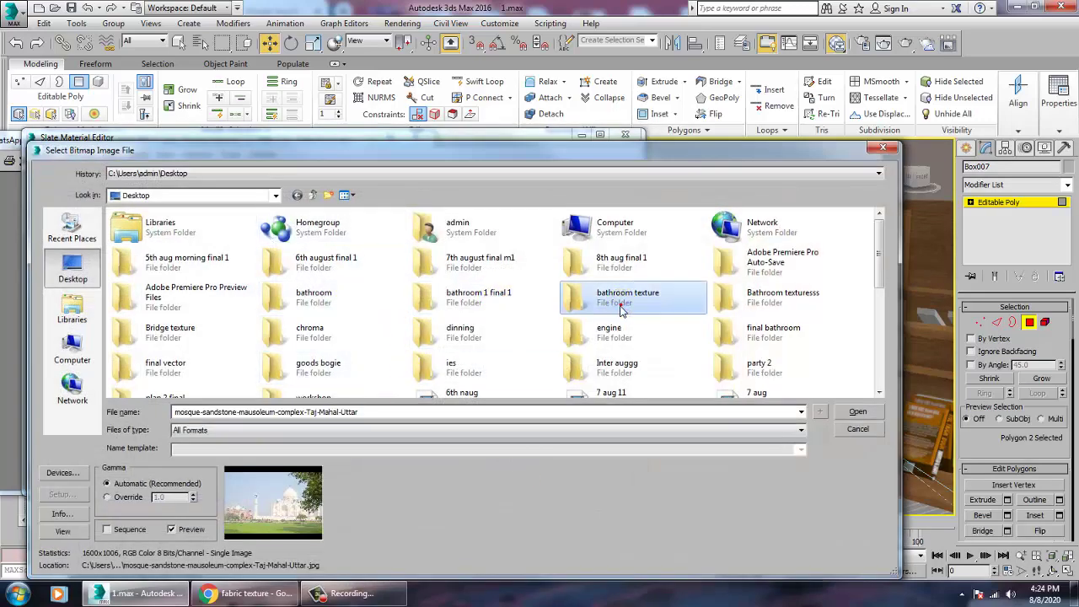
double_click(618, 363)
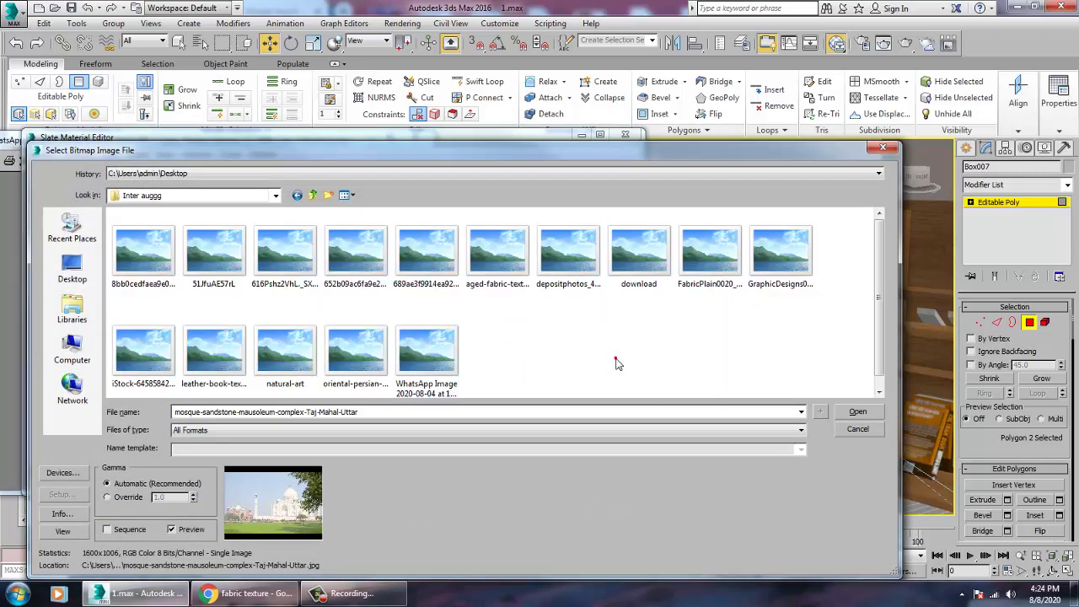
left_click(710, 265)
left_click(645, 263)
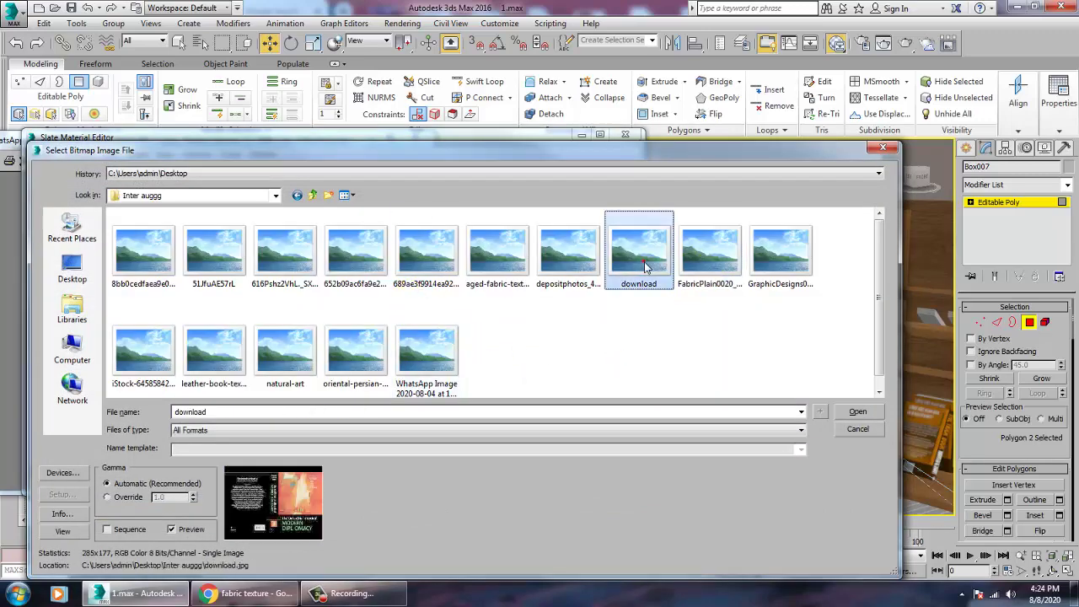
left_click(582, 257)
left_click(502, 257)
left_click(431, 257)
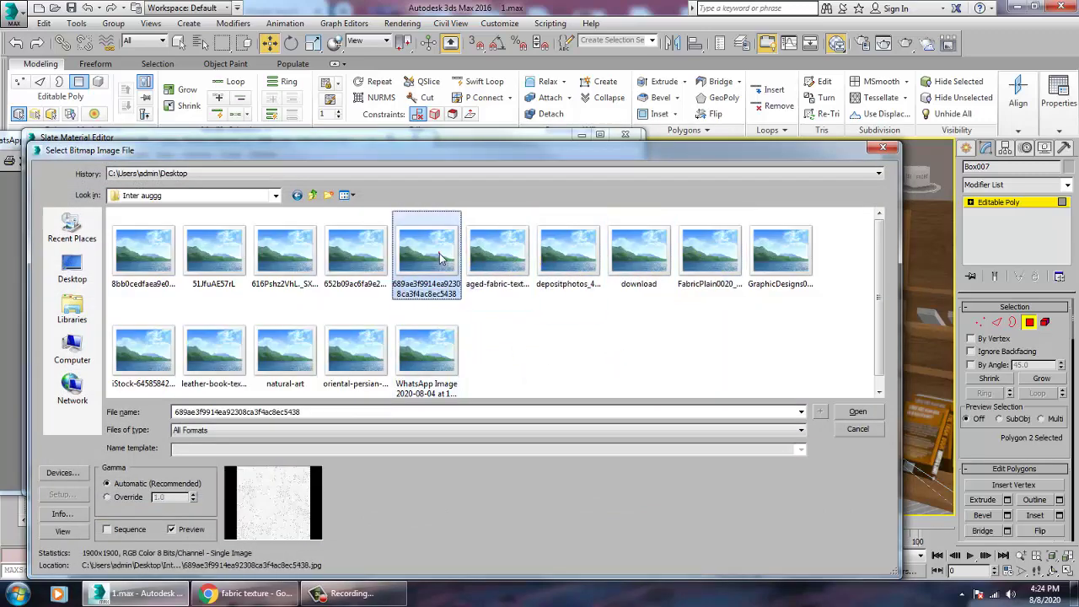
left_click(376, 261)
left_click(271, 263)
left_click(211, 265)
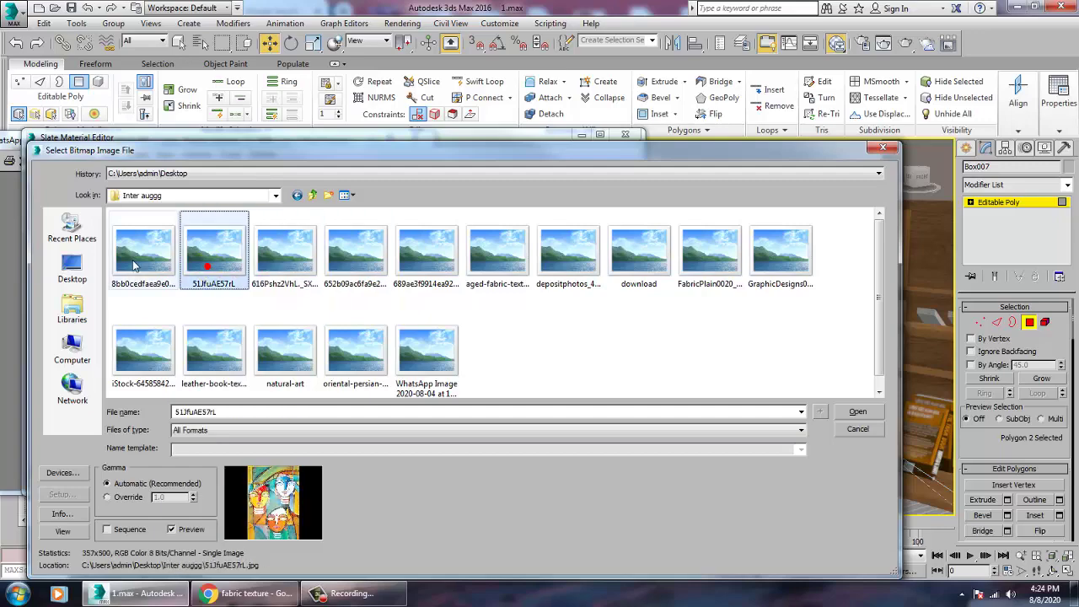
double_click(224, 263)
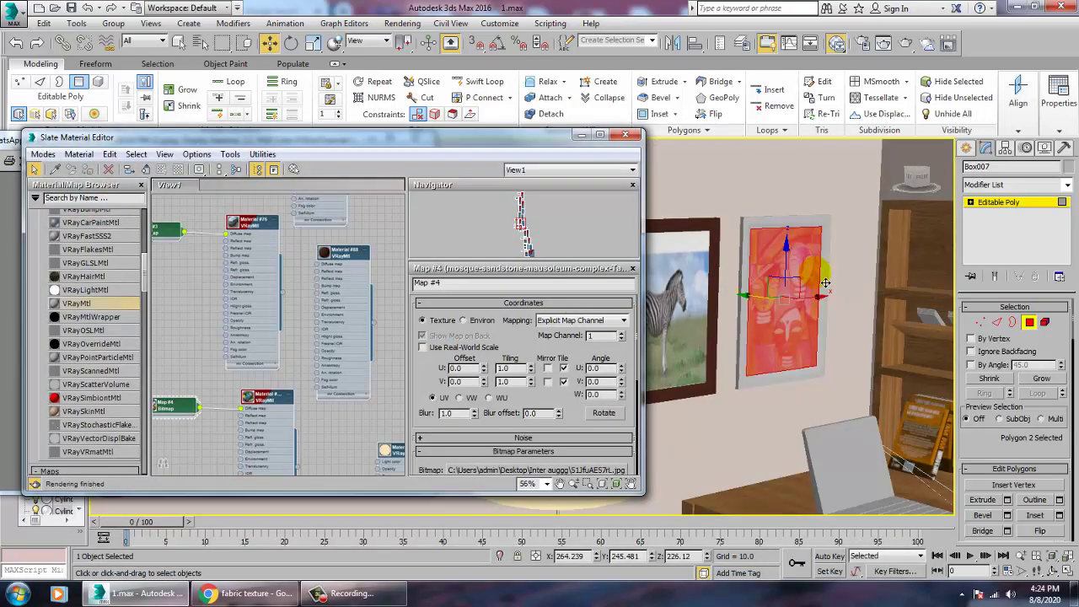
Step: Invert the selection to the frame polygons, assign the existing dark brown VRayMtl to them and leave Polygon level
middle_click_drag(818, 309, 816, 310)
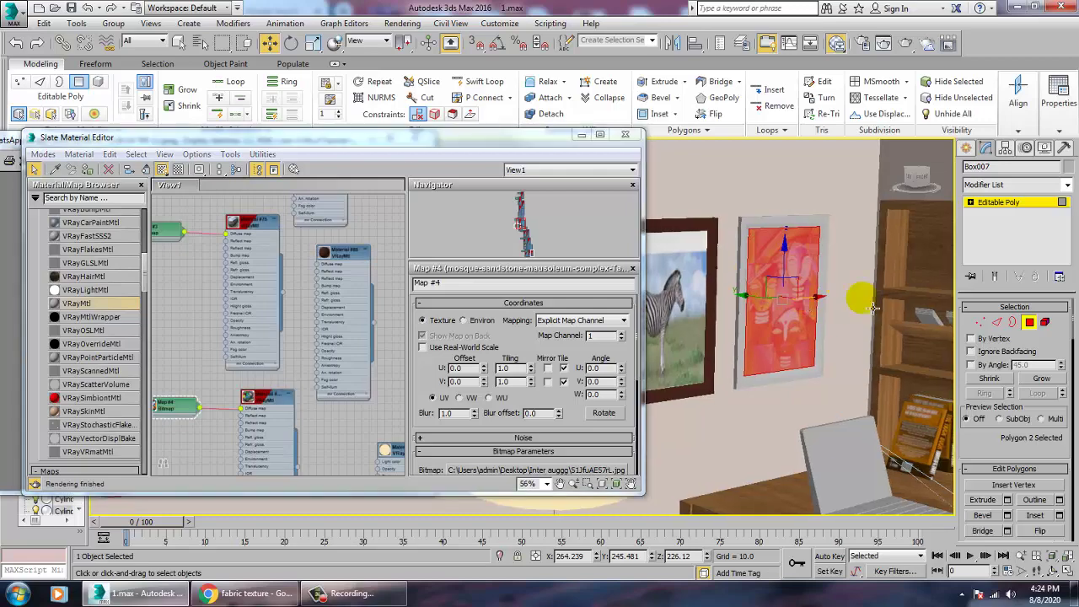
key("ctrl+a")
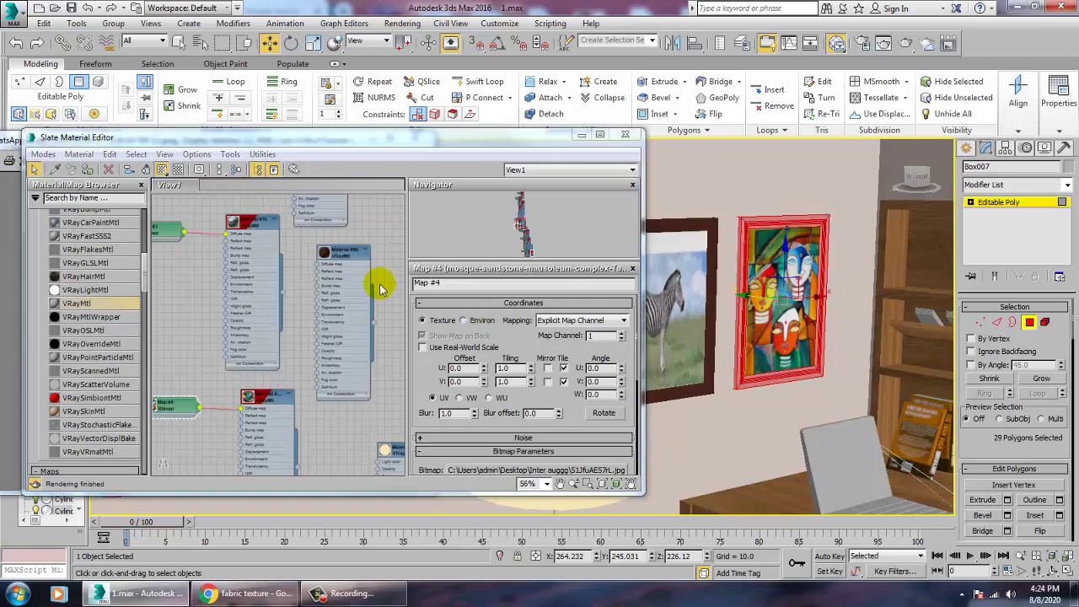
left_click(346, 255)
left_click(88, 170)
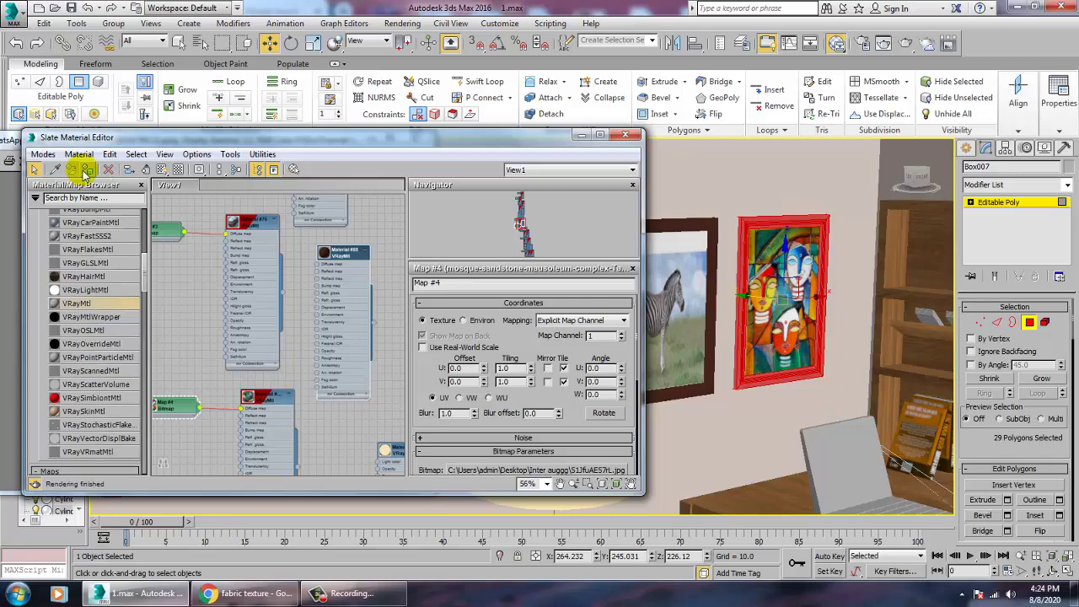
left_click(1023, 207)
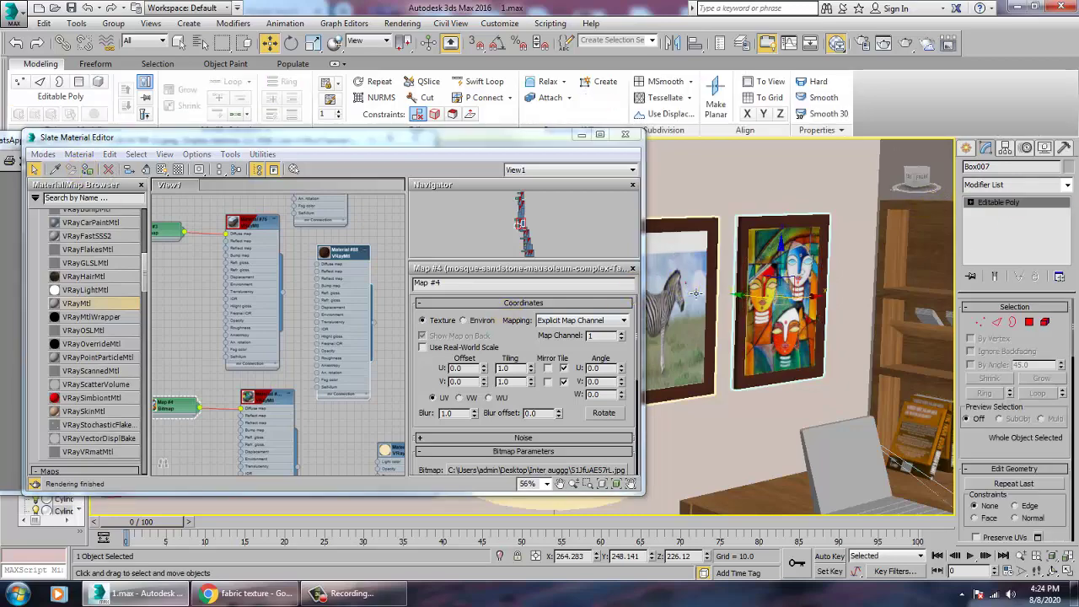
Step: Select the framed zebra picture and pick its inner picture polygon at Polygon level
left_click(686, 282)
middle_click_drag(686, 281, 827, 296)
left_click(1029, 322)
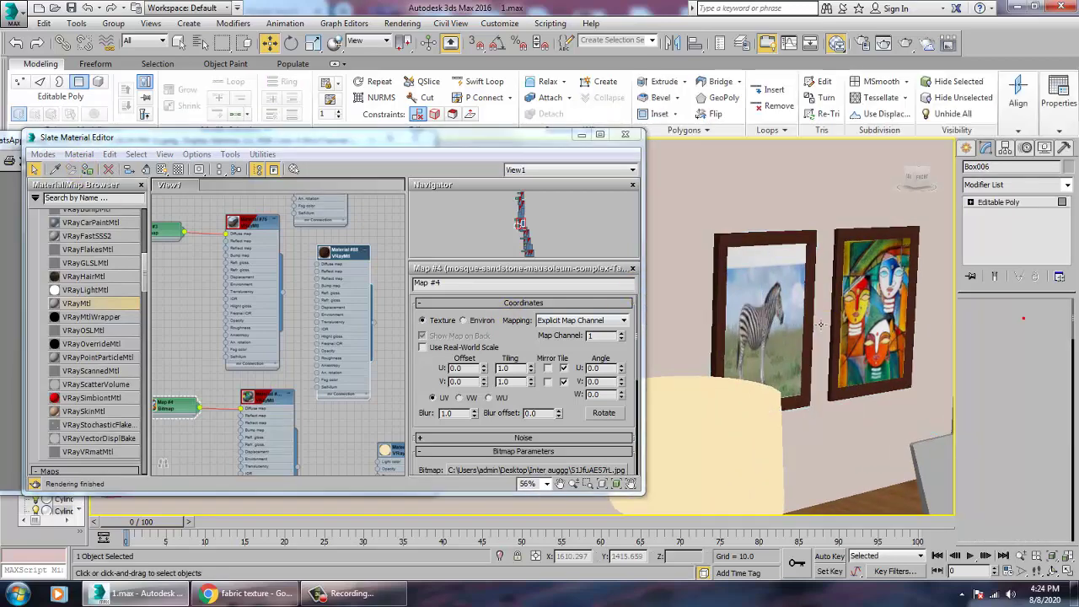
left_click(783, 315)
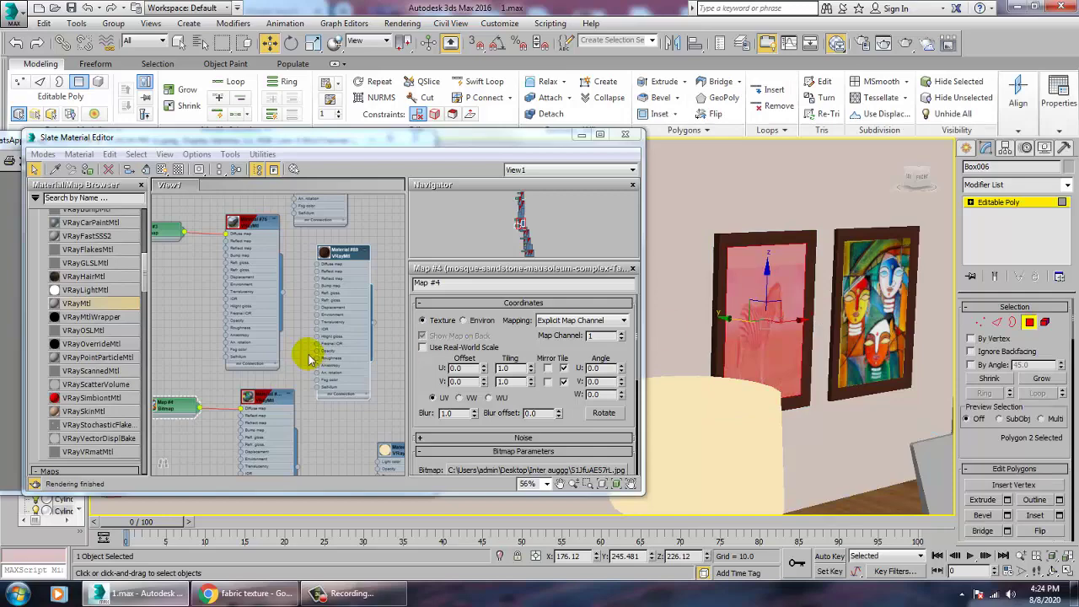
Step: Replace the zebra_scene.jpg diffuse bitmap in Material #76 with natural-art.jpeg from the Inter auggg folder and deselect the picture polygon
middle_click_drag(294, 349, 324, 409)
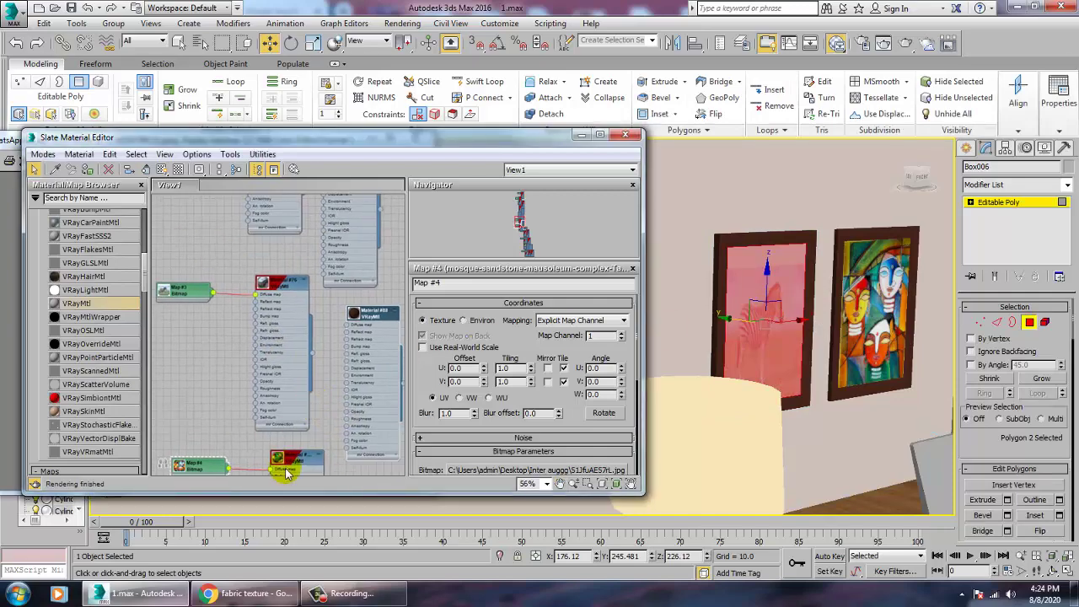
double_click(278, 285)
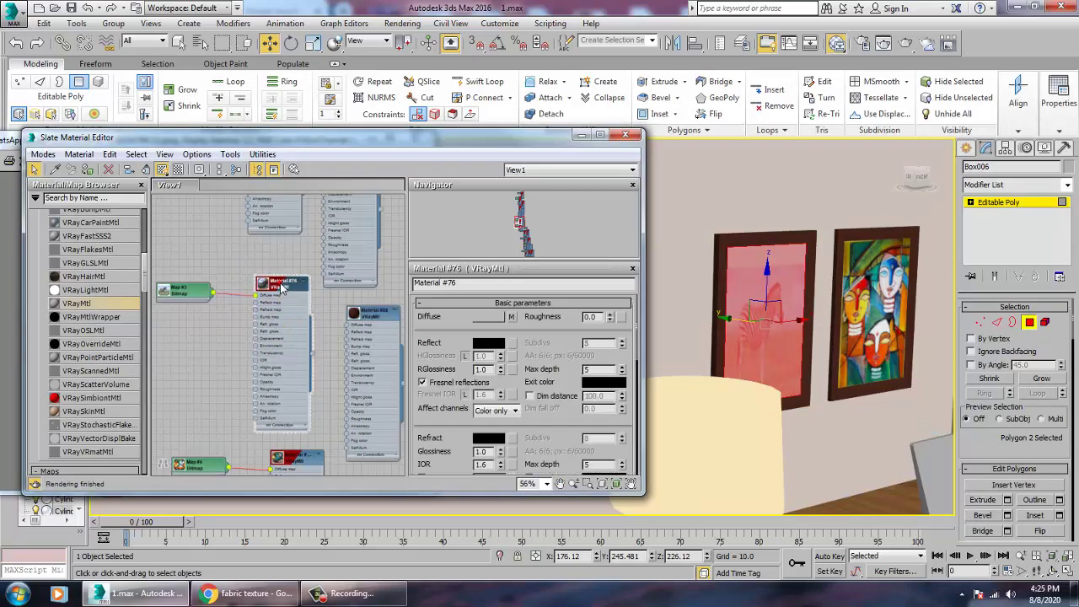
left_click(510, 317)
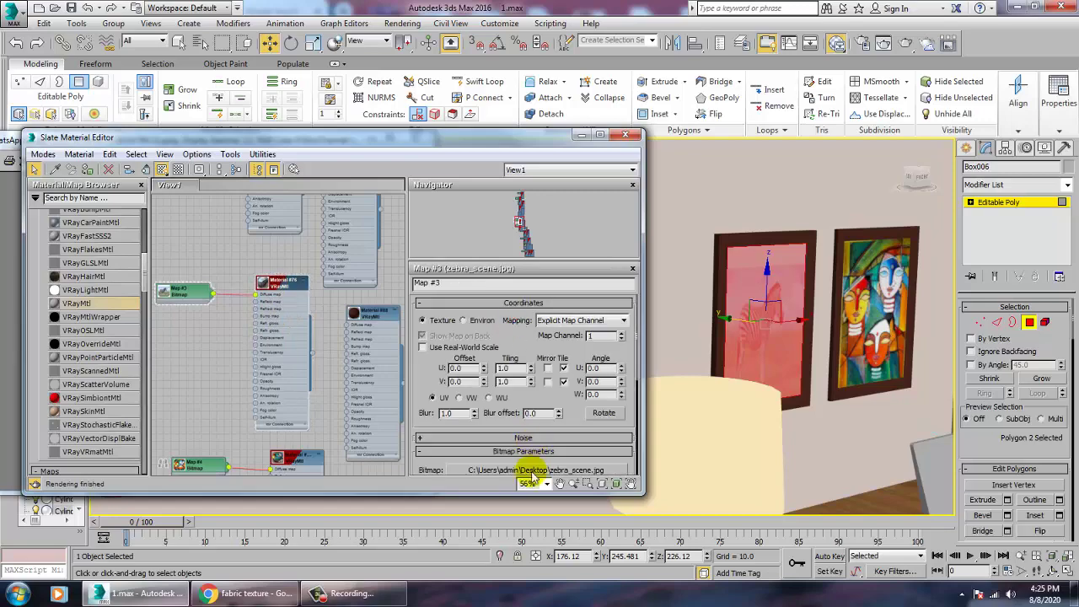
left_click(549, 470)
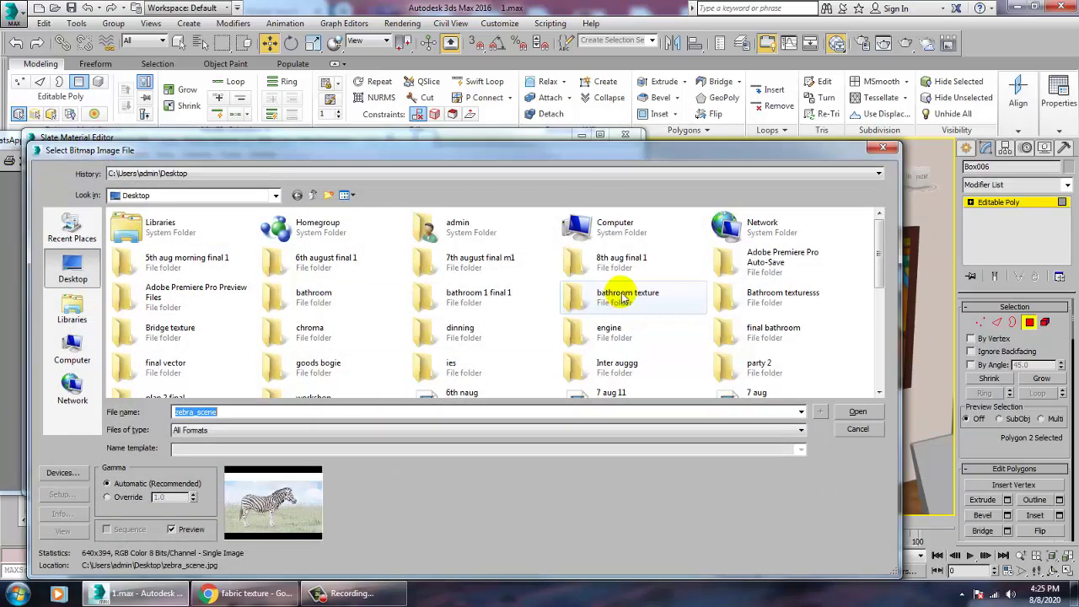
left_click(453, 344)
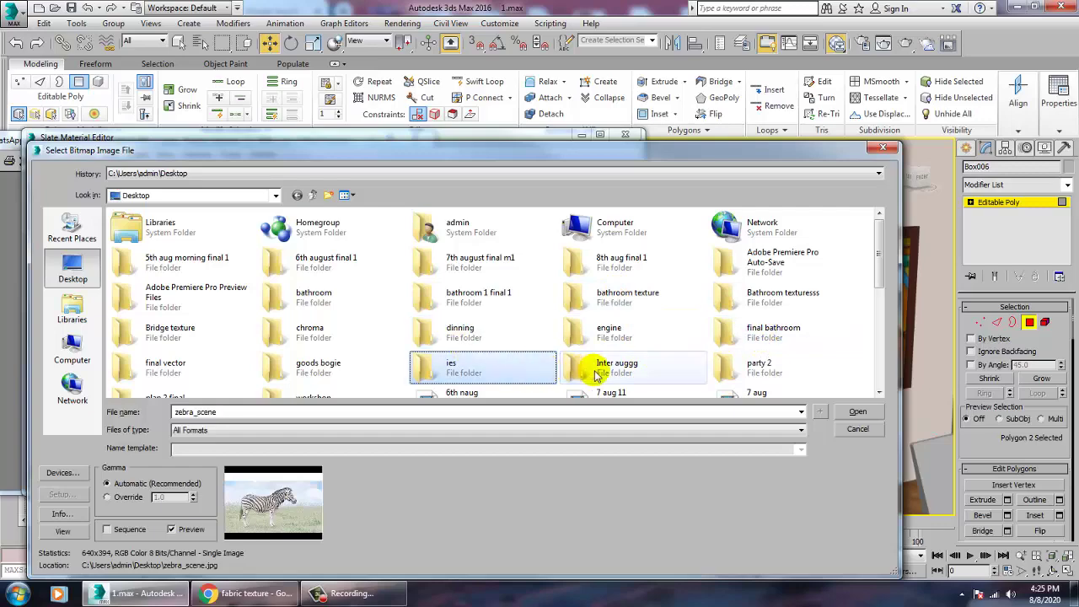
double_click(578, 368)
left_click(209, 267)
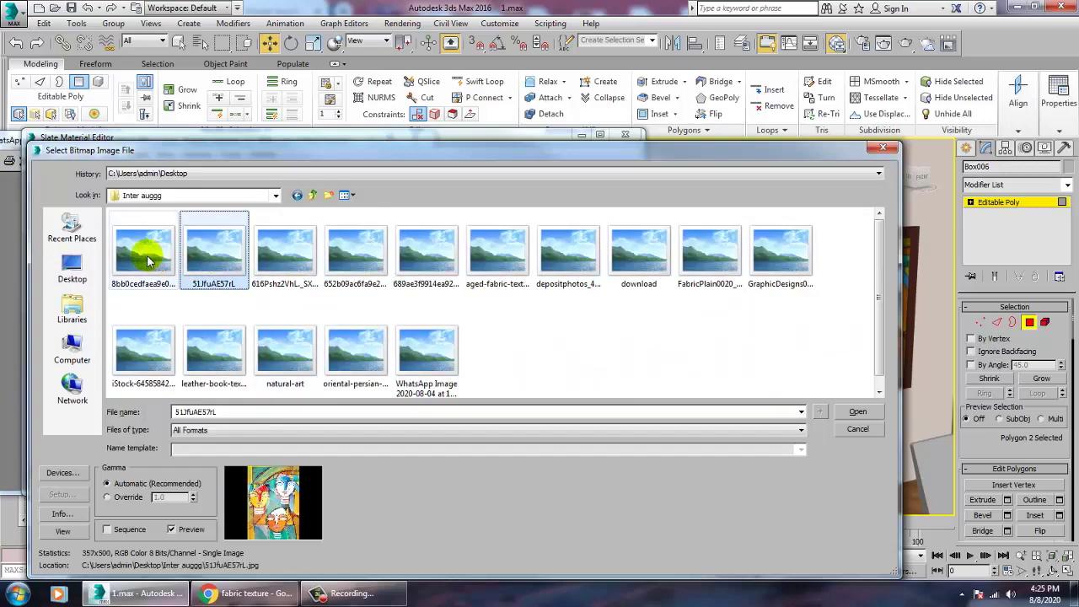
left_click(147, 248)
left_click(302, 274)
left_click(357, 253)
left_click(427, 253)
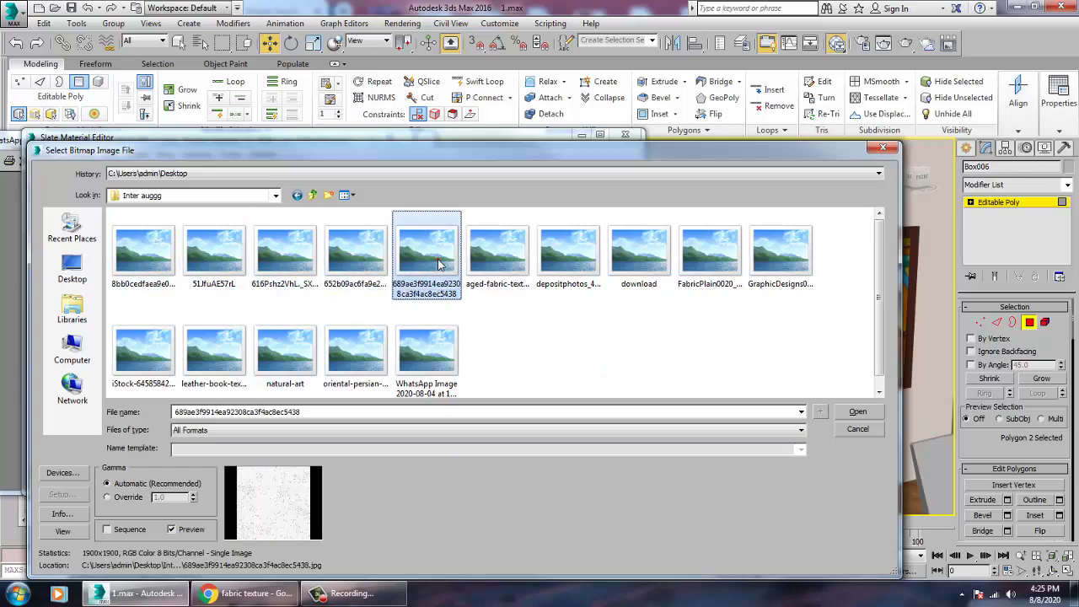
left_click(499, 249)
left_click(570, 249)
left_click(634, 250)
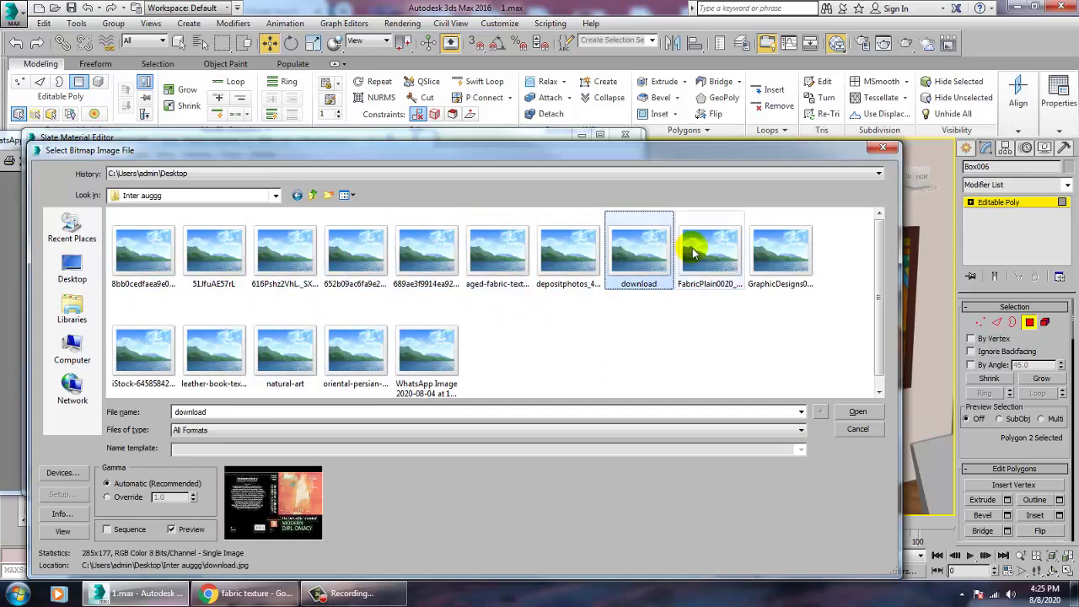
left_click(702, 249)
left_click(780, 249)
left_click(356, 349)
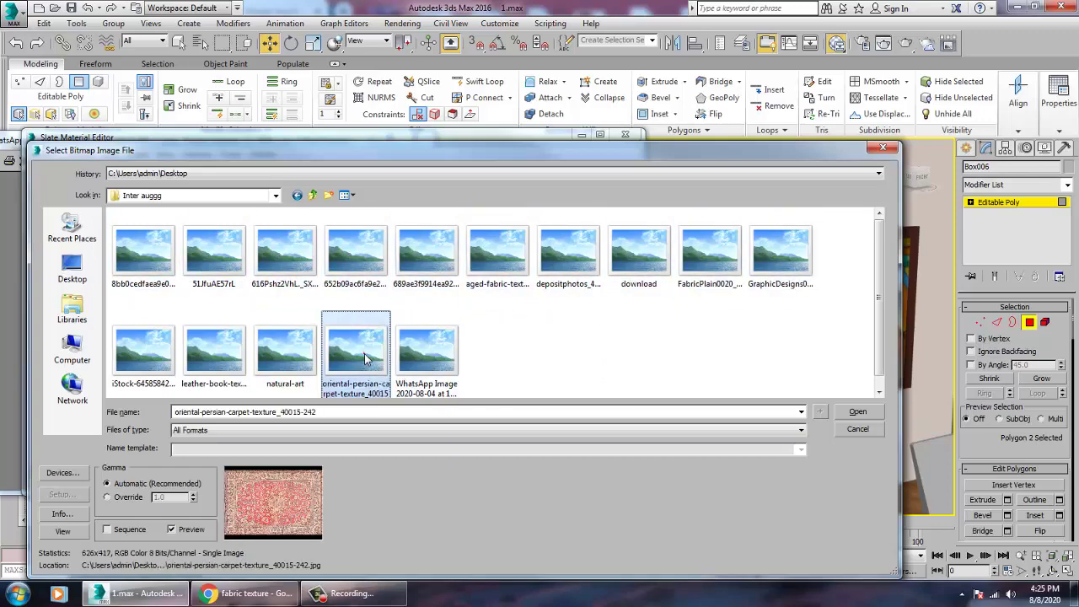
double_click(281, 348)
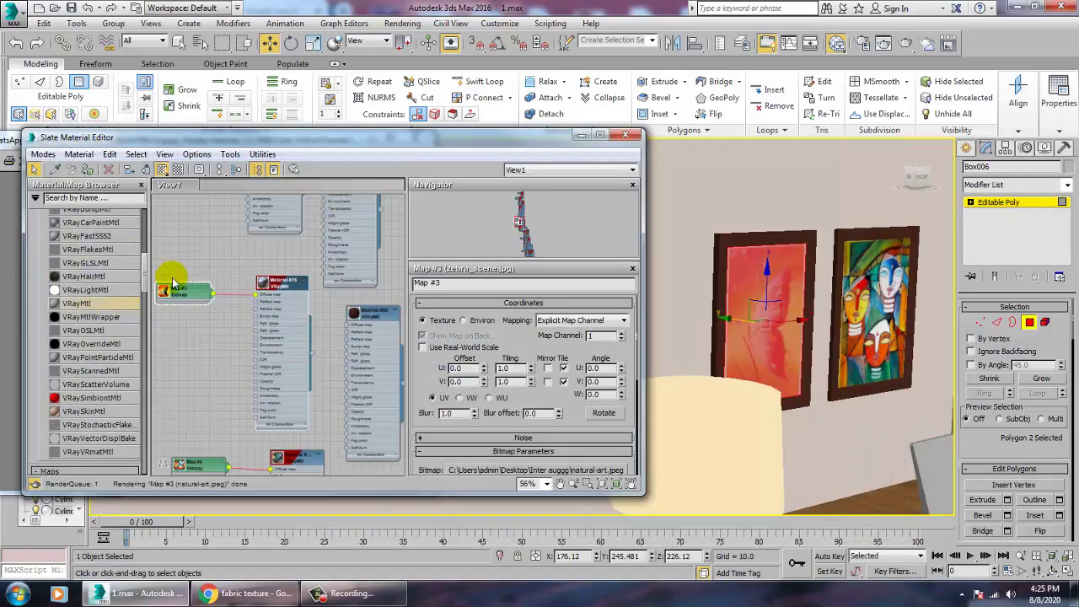
left_click(770, 196)
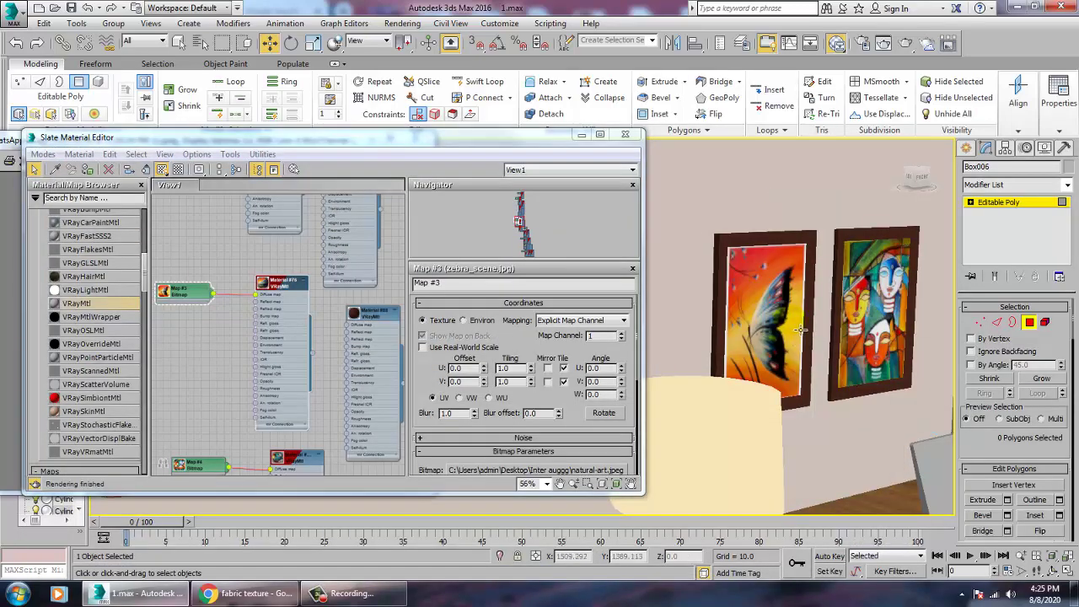
Step: Apply a UVW Map with Box mapping to the butterfly picture's polygon, adjust its mapping length to fit the artwork and collapse to Editable Poly
scroll(801, 329, "up", 2)
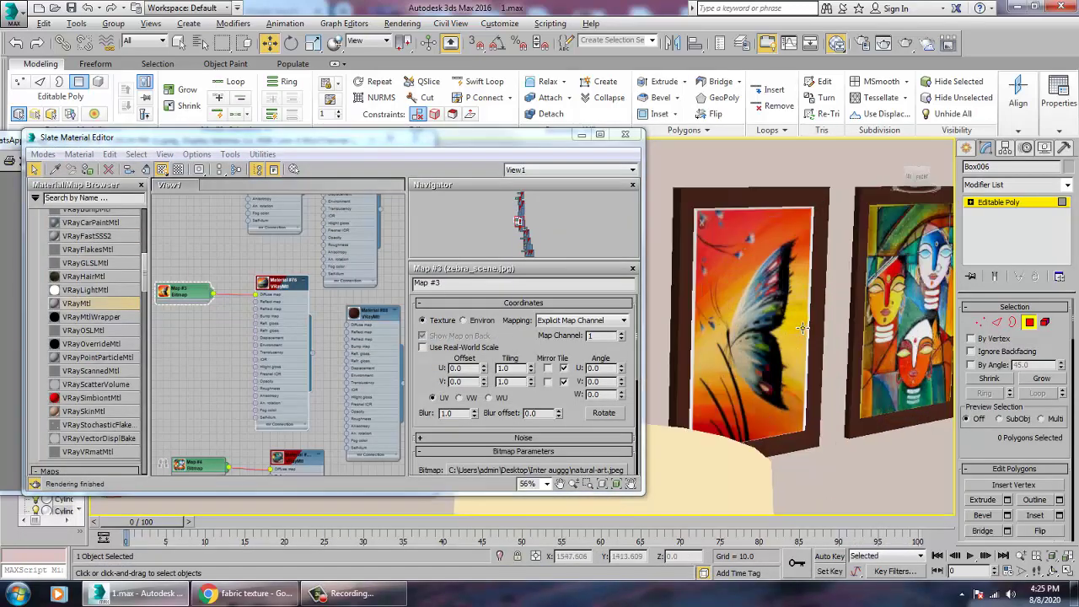
left_click(760, 289)
left_click(1069, 189)
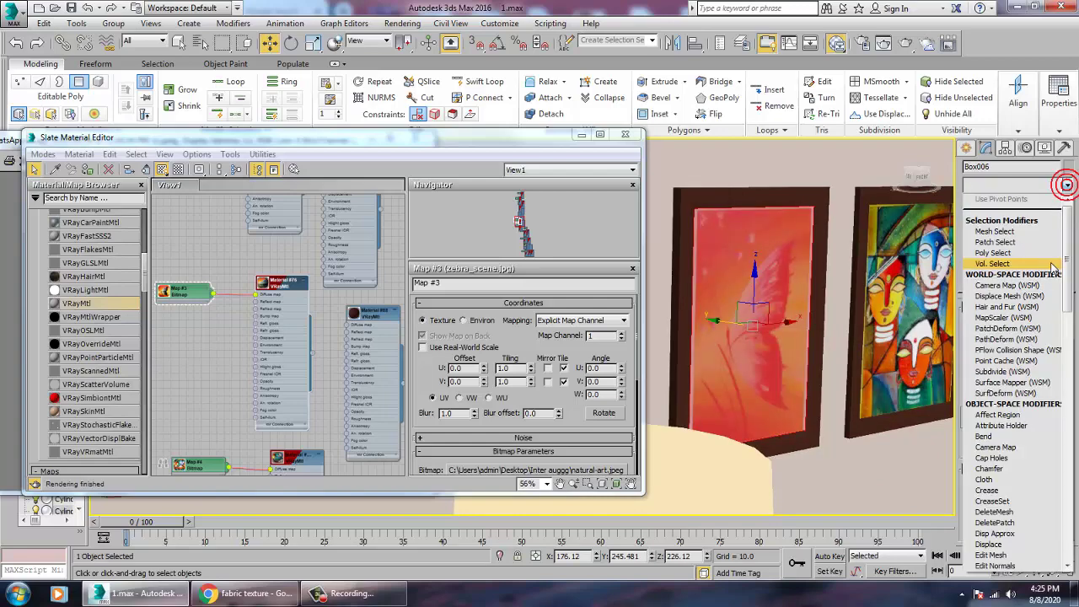
key("u")
left_click(1003, 448)
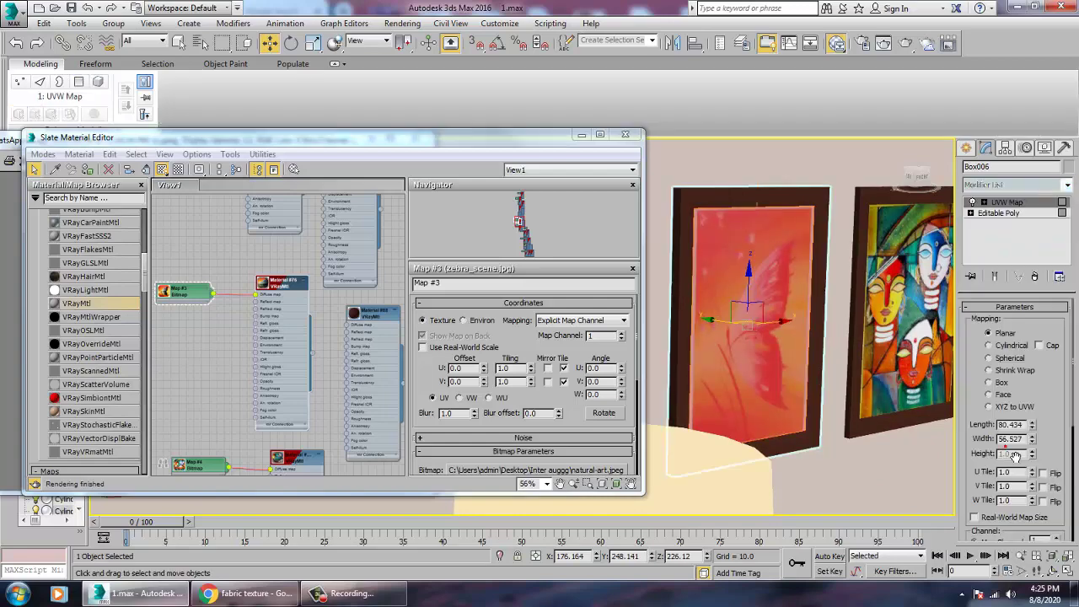
left_click(990, 382)
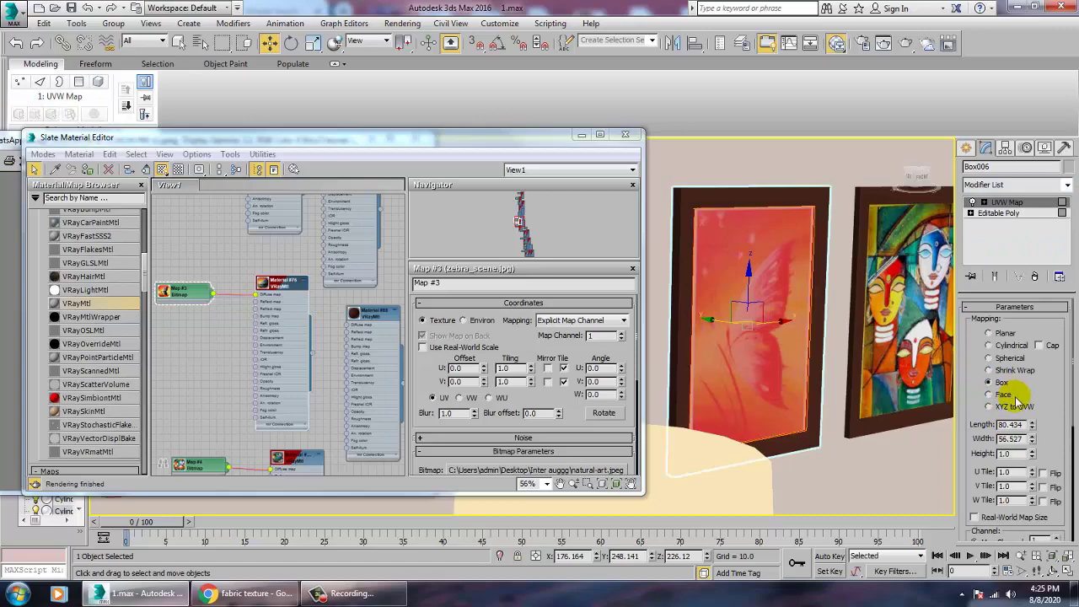
left_click_drag(1033, 426, 1042, 444)
right_click(721, 297)
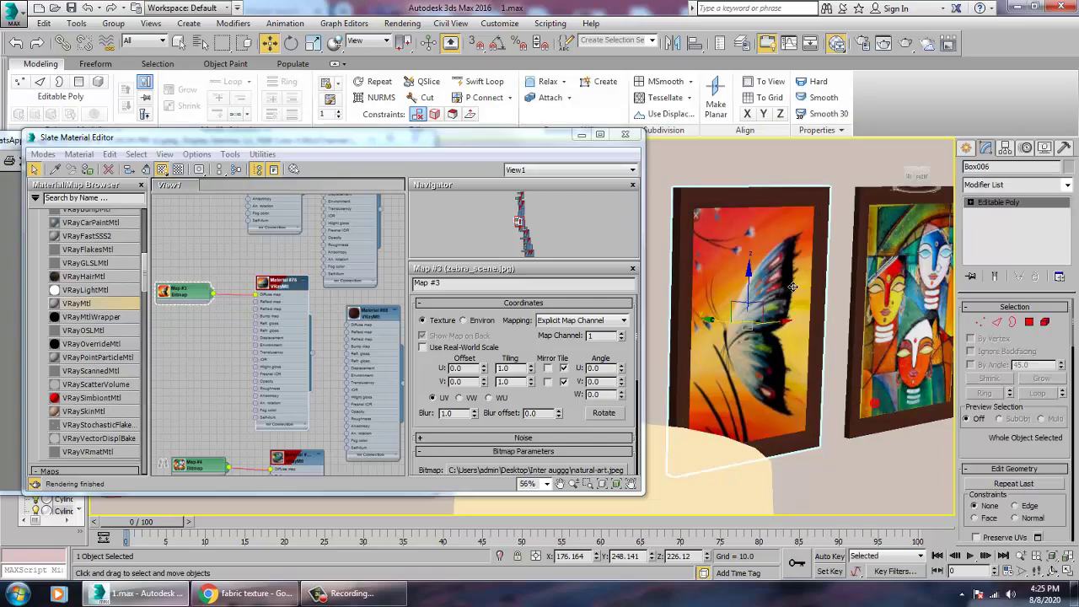
Step: View the room through PhysCamera002 with safe frames on, and minimize the Slate Material Editor and reference image windows
scroll(795, 291, "down", 5)
scroll(796, 299, "up", 4)
key("c")
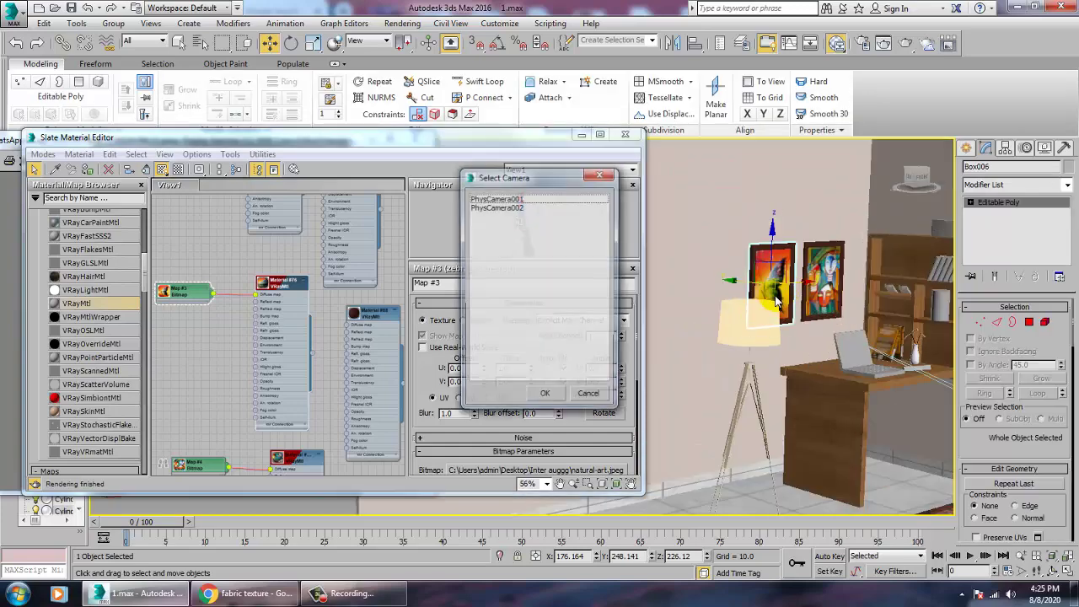
double_click(503, 208)
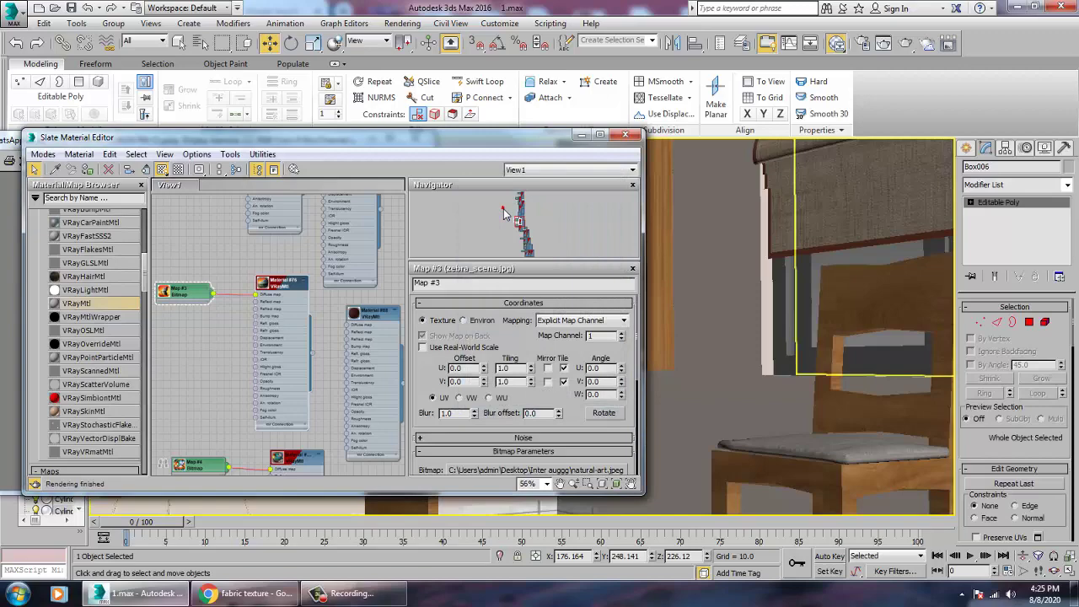
left_click(581, 136)
key("shift+f")
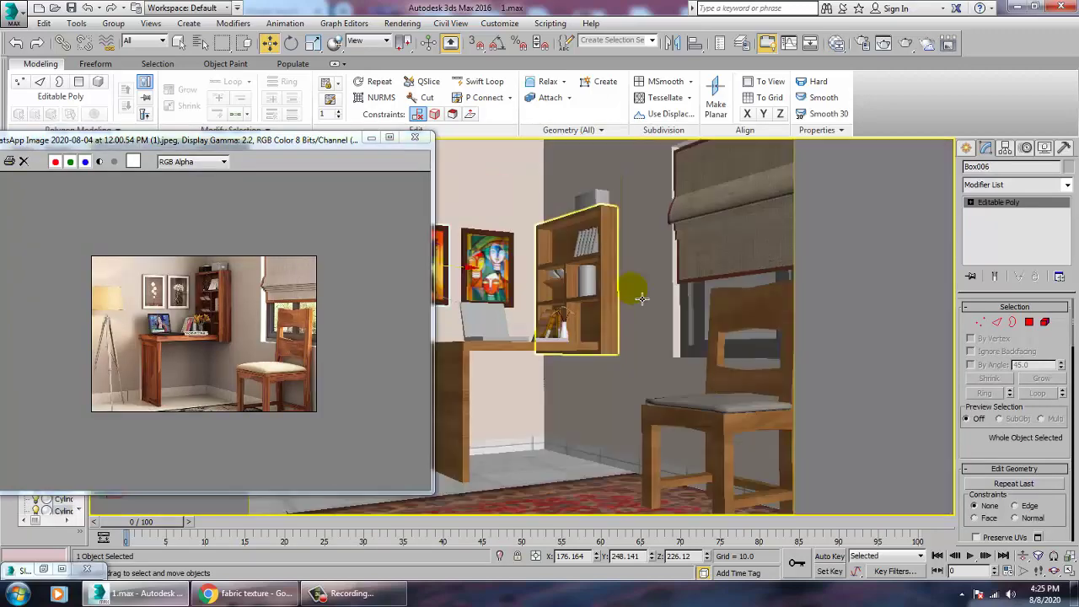
left_click(368, 137)
left_click(509, 357)
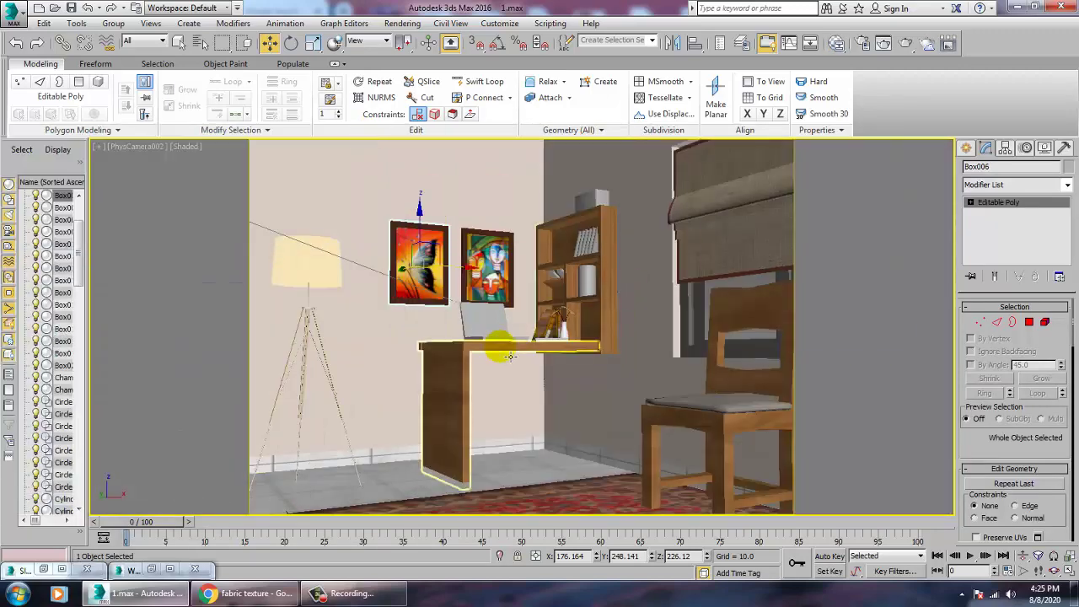